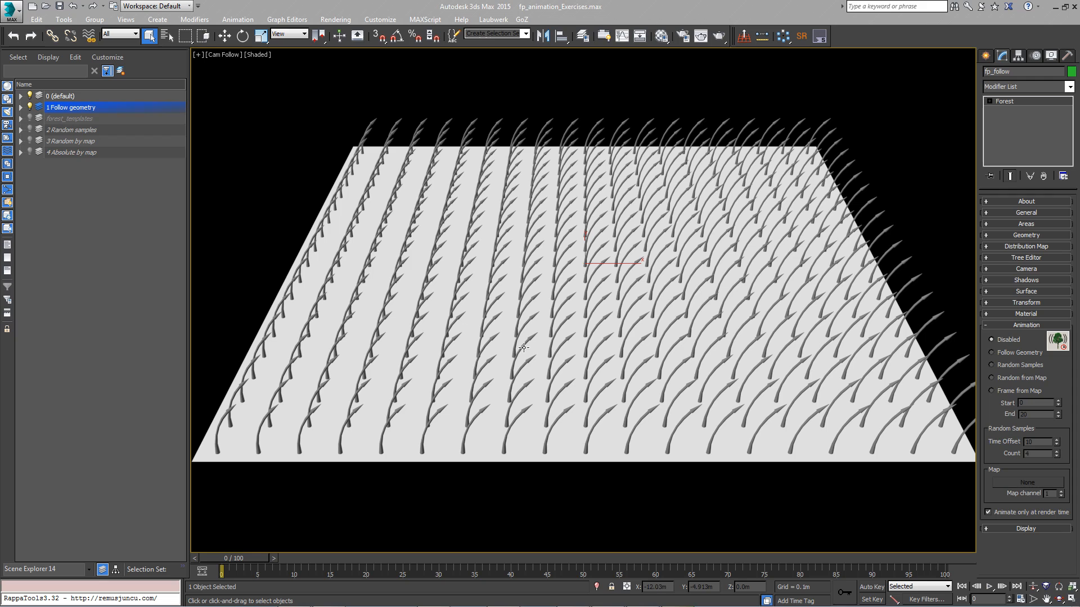
Check the fp_follow forest's distribution map, and inspect the separate source objects' motion up close in a perspective view.
left_click(1022, 248)
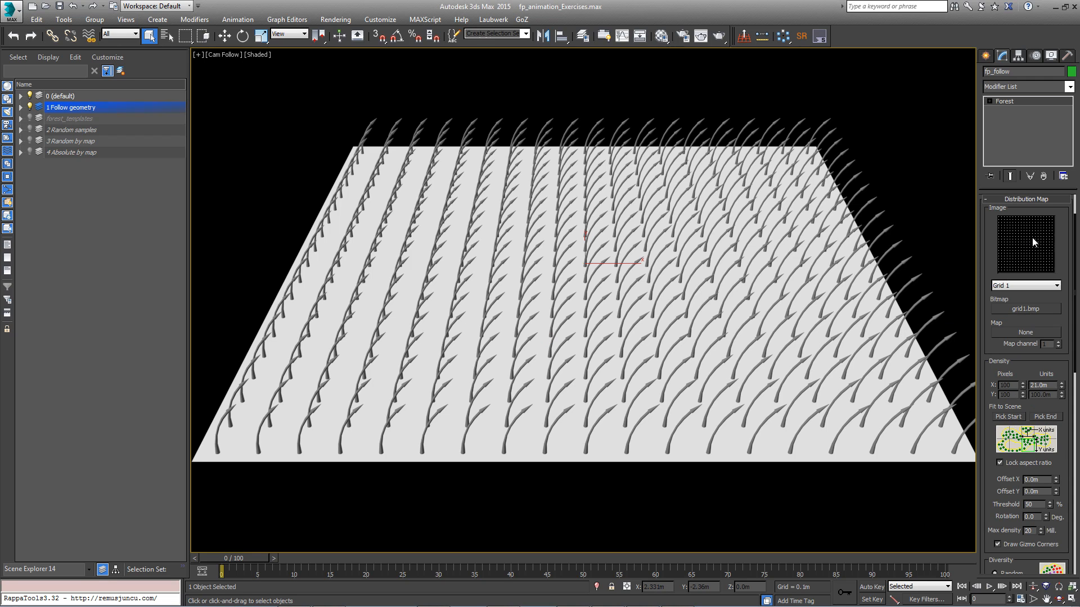
left_click(1030, 200)
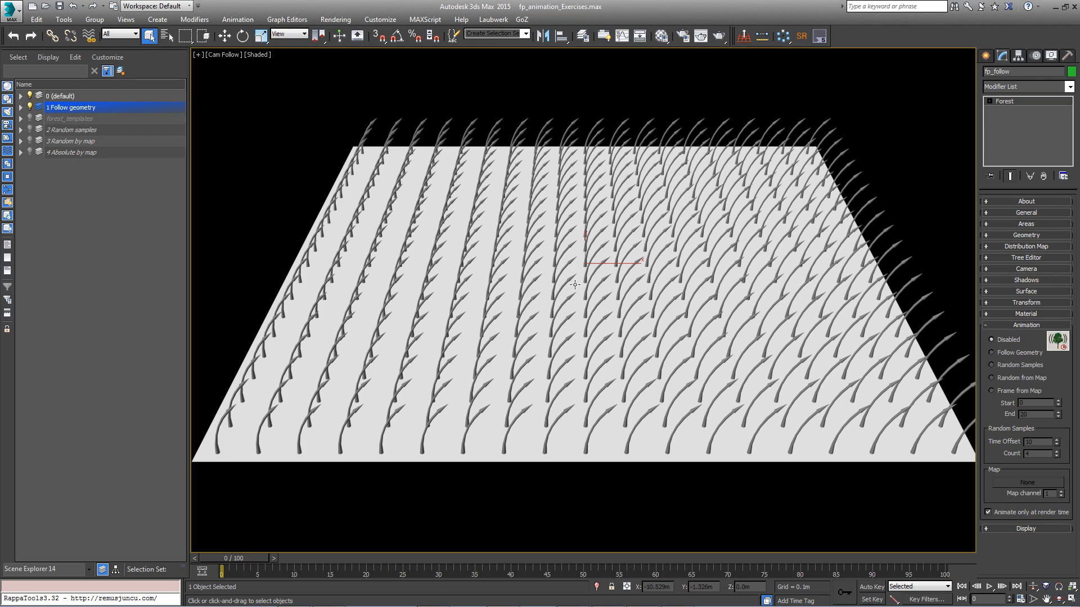
key("p")
middle_click_drag(573, 285, 461, 278, "alt")
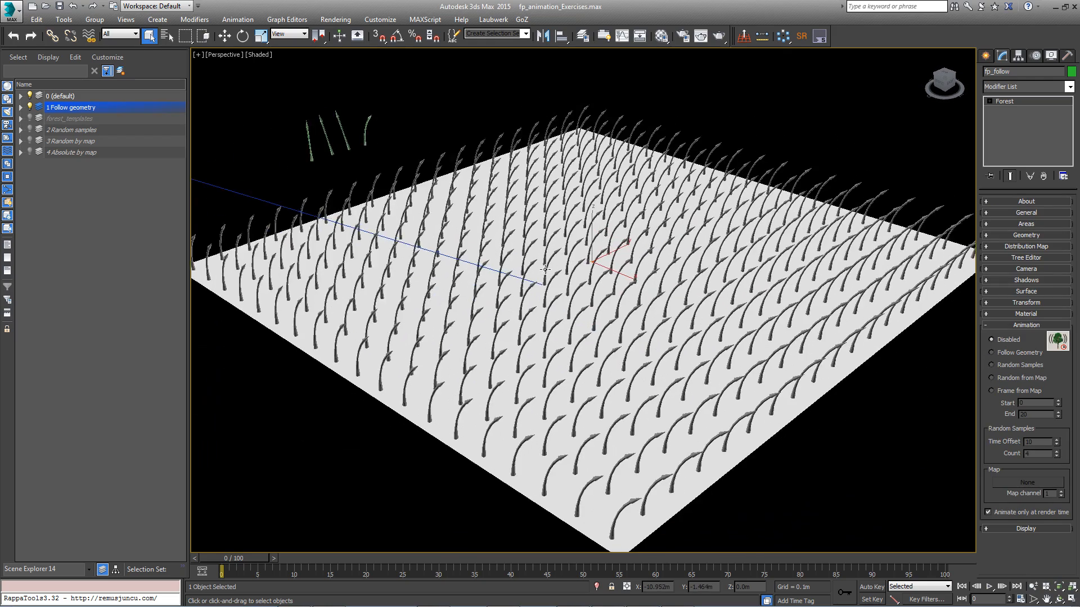
middle_click_drag(317, 140, 385, 223)
scroll(385, 224, "up", 7)
left_click_drag(237, 557, 321, 553)
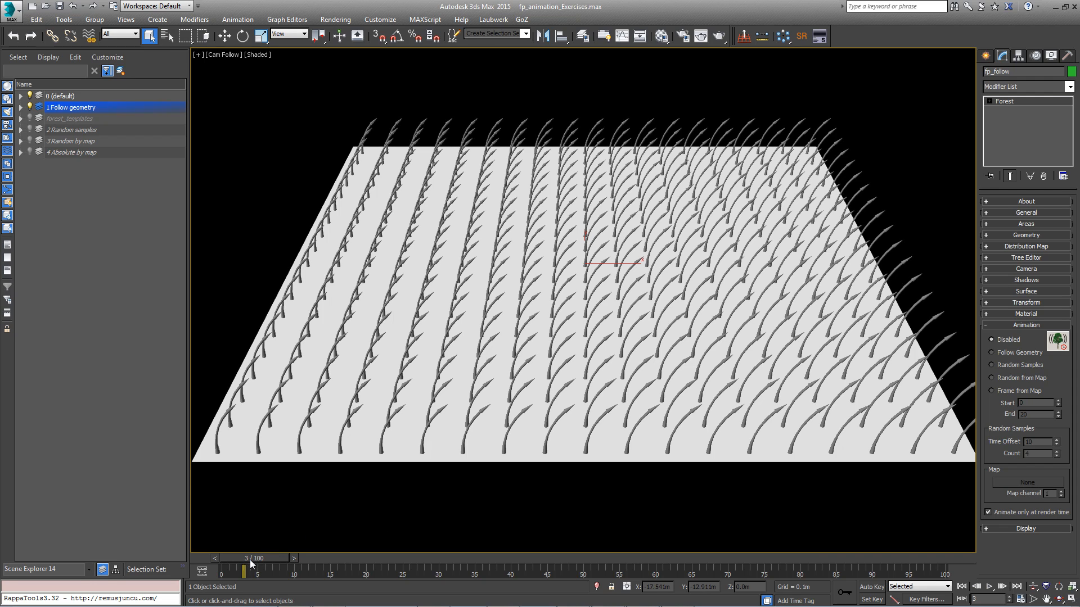
Briefly reveal the Random samples and Random by map layers, highlight the Follow geometry layer, and return to frame 0.
left_click(29, 128)
left_click(29, 128)
left_click(28, 139)
left_click(29, 139)
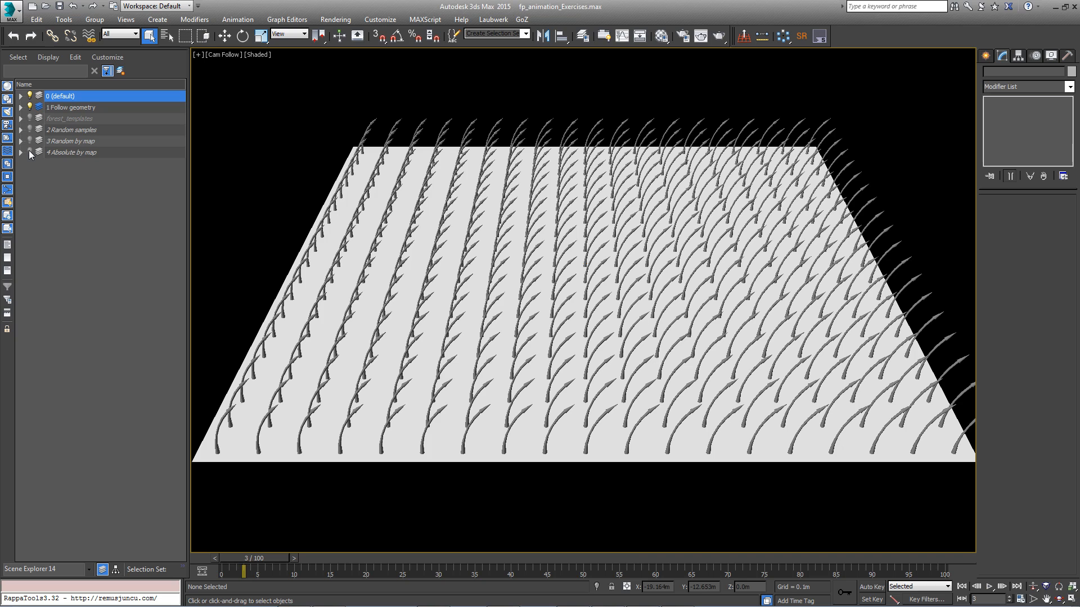
left_click(78, 108)
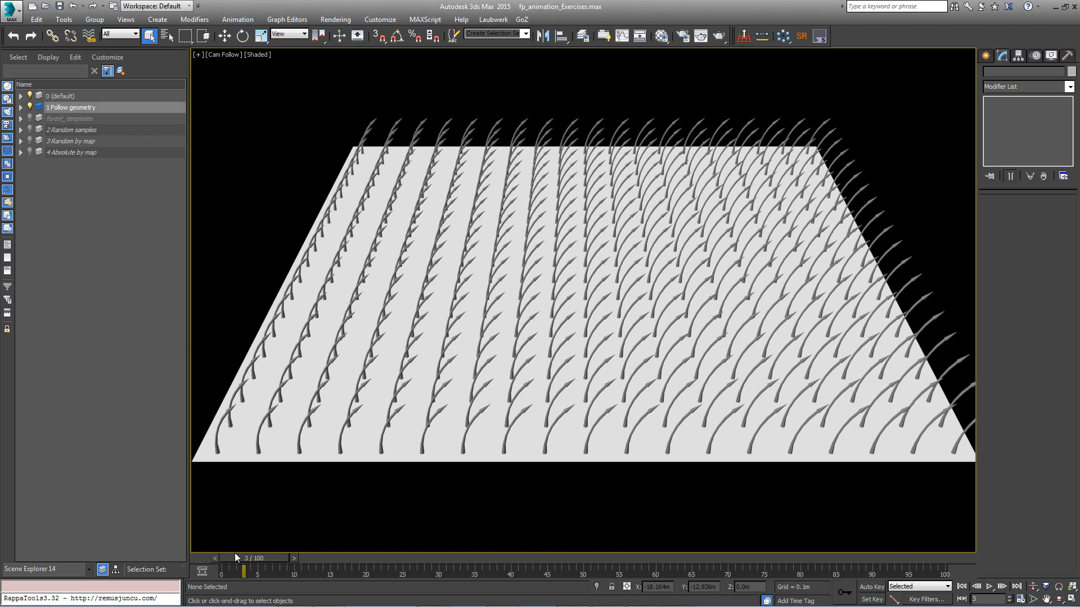
left_click_drag(279, 559, 225, 559)
Set the fp_follow forest's animation to Follow Geometry and disable Animate only at render time, previewing the result along the timeline.
left_click(20, 108)
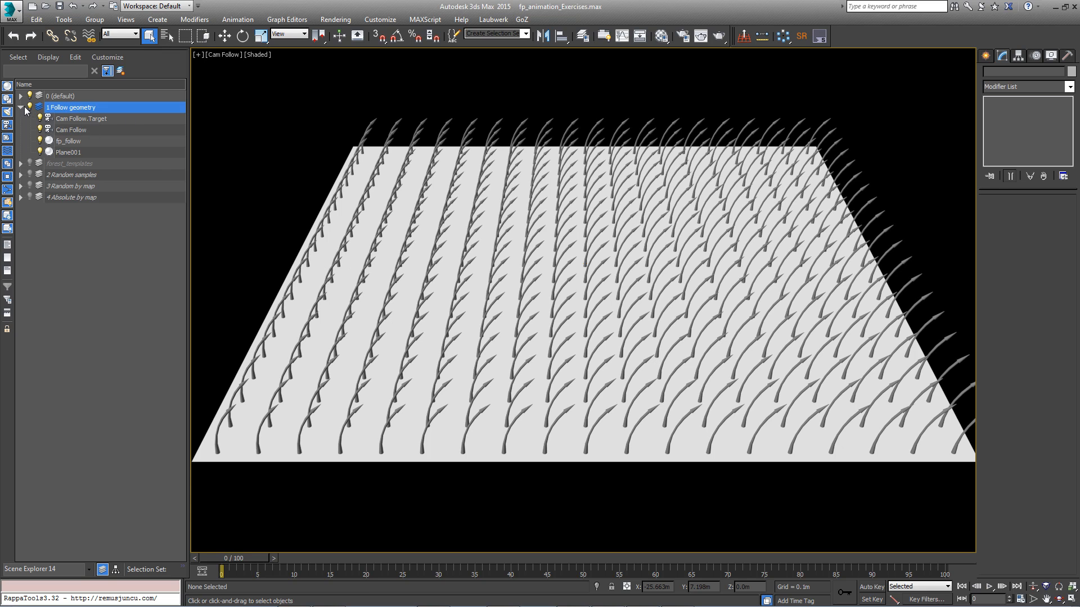
left_click(61, 141)
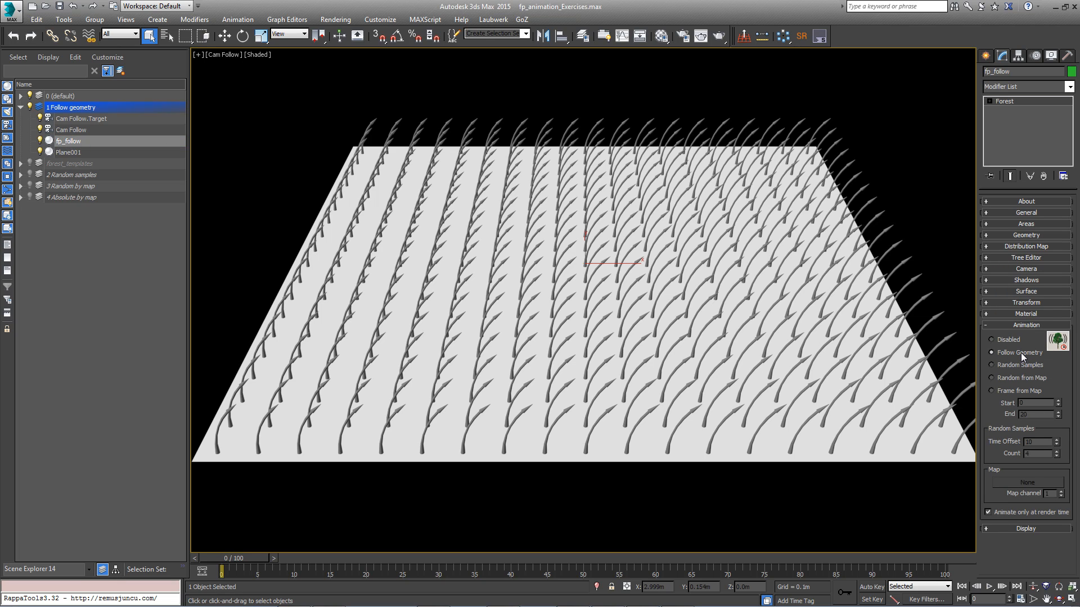
mouse_move(249, 555)
left_mouse_down()
mouse_move(579, 565)
mouse_move(271, 569)
mouse_move(607, 562)
mouse_move(244, 569)
left_mouse_up()
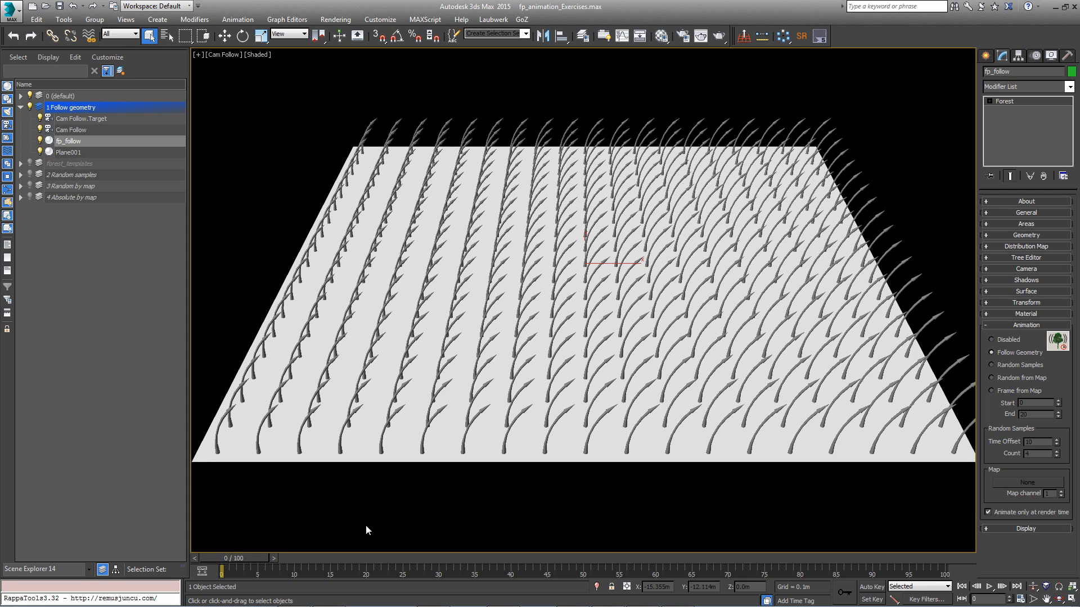
left_click(987, 513)
left_click_drag(222, 564, 203, 545)
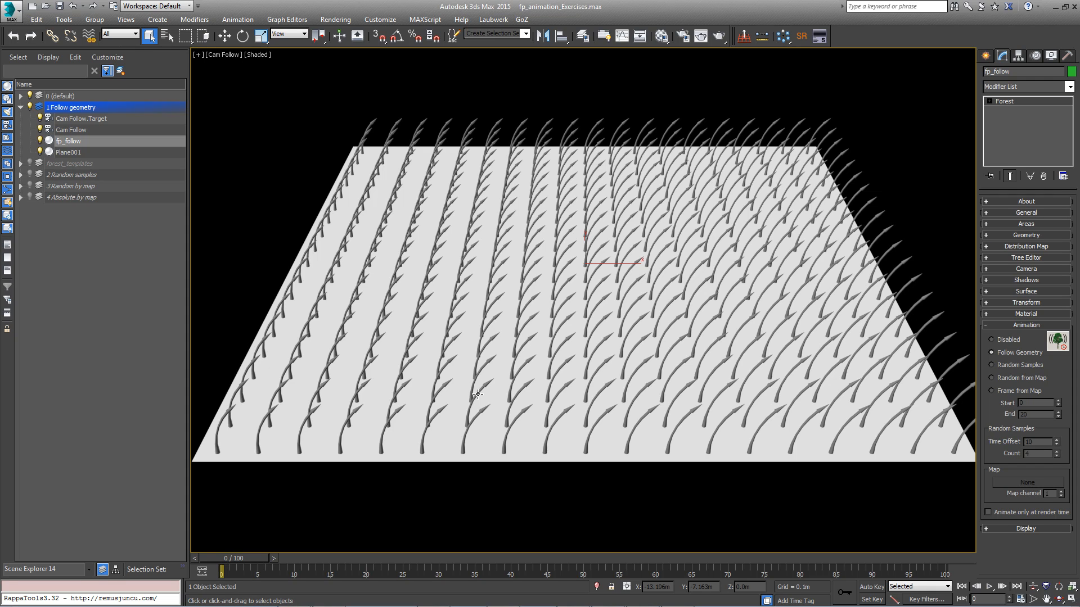
Display the fp_follow forest as a points cloud and enlarge Plane001 to 600 m in length and width.
left_click(1007, 529)
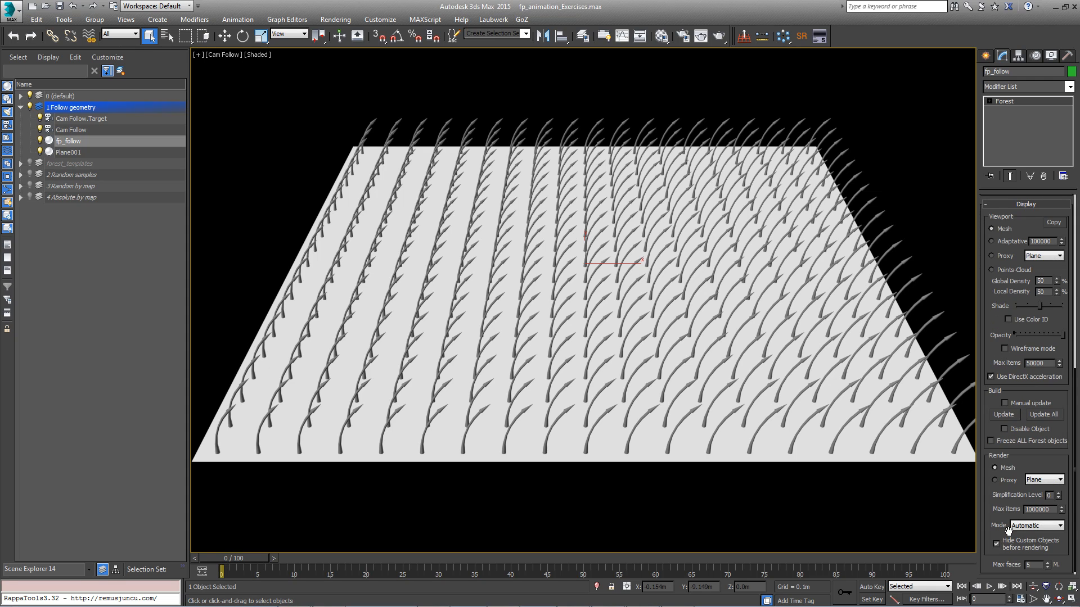
left_click(1017, 269)
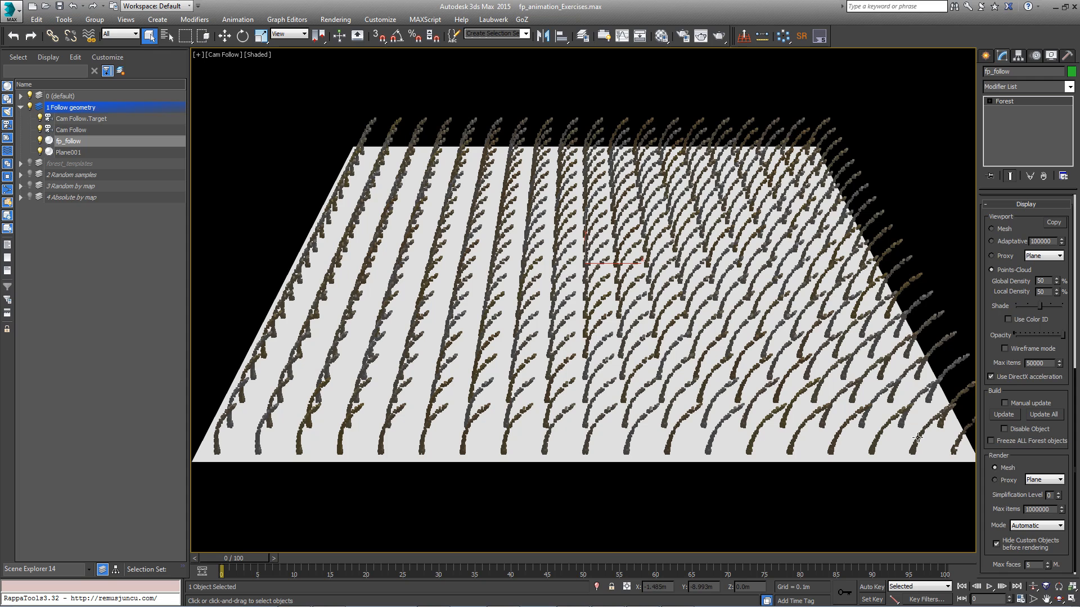
left_click(896, 441)
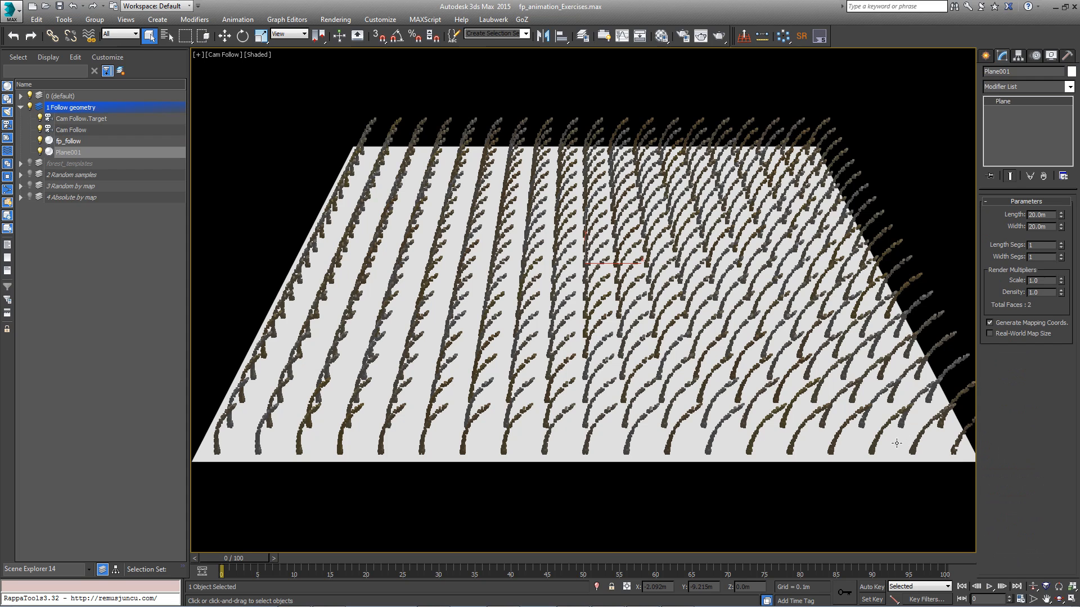
left_click(1048, 217)
type("600")
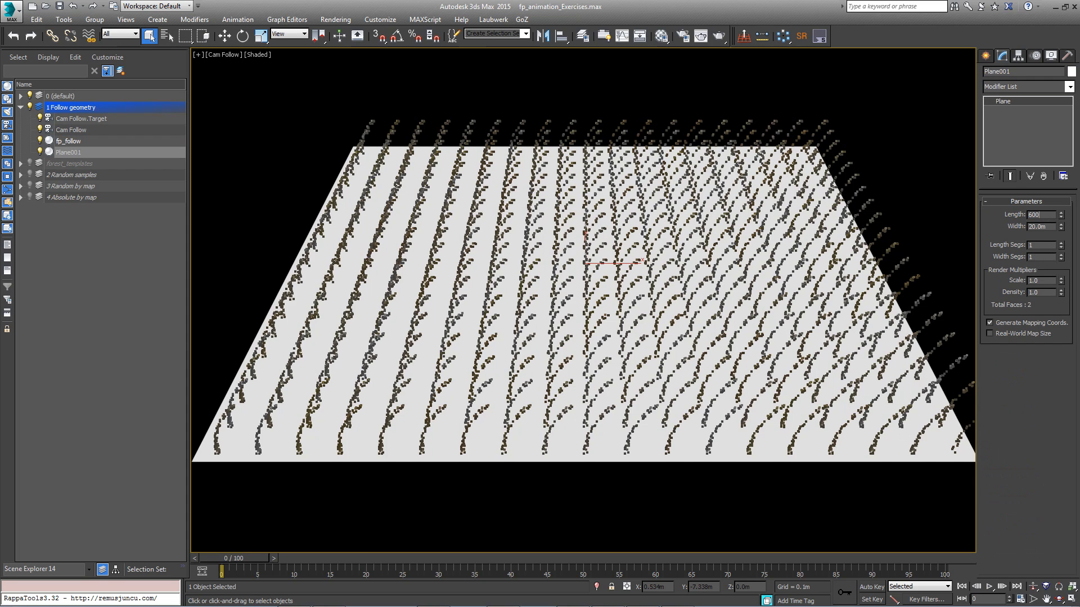
key("Tab")
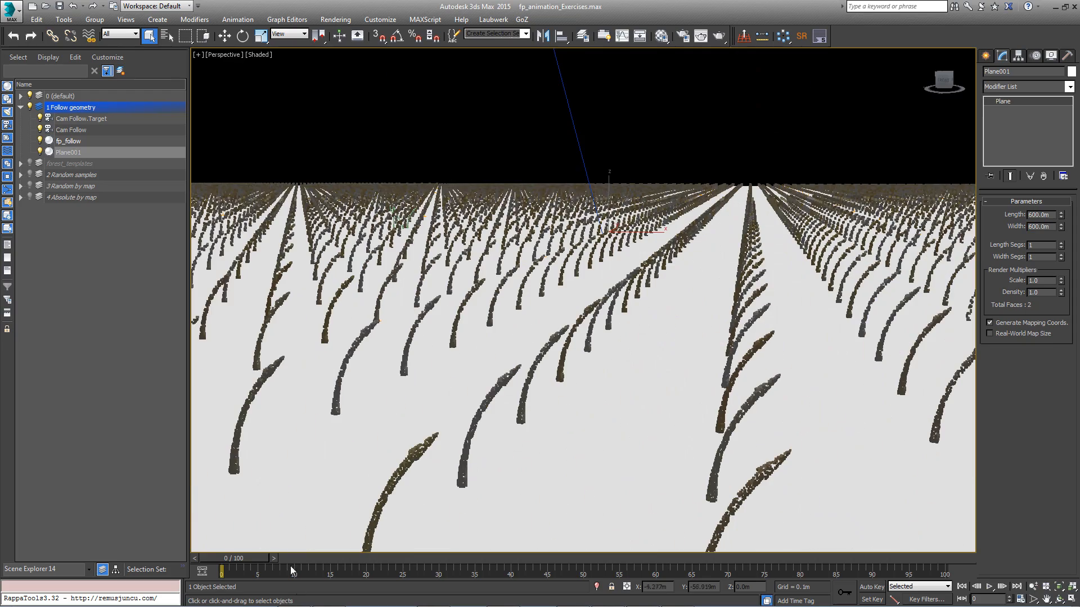
Turn off adaptive degradation and preview the enlarged field's animation along the timeline.
left_click_drag(239, 557, 308, 576)
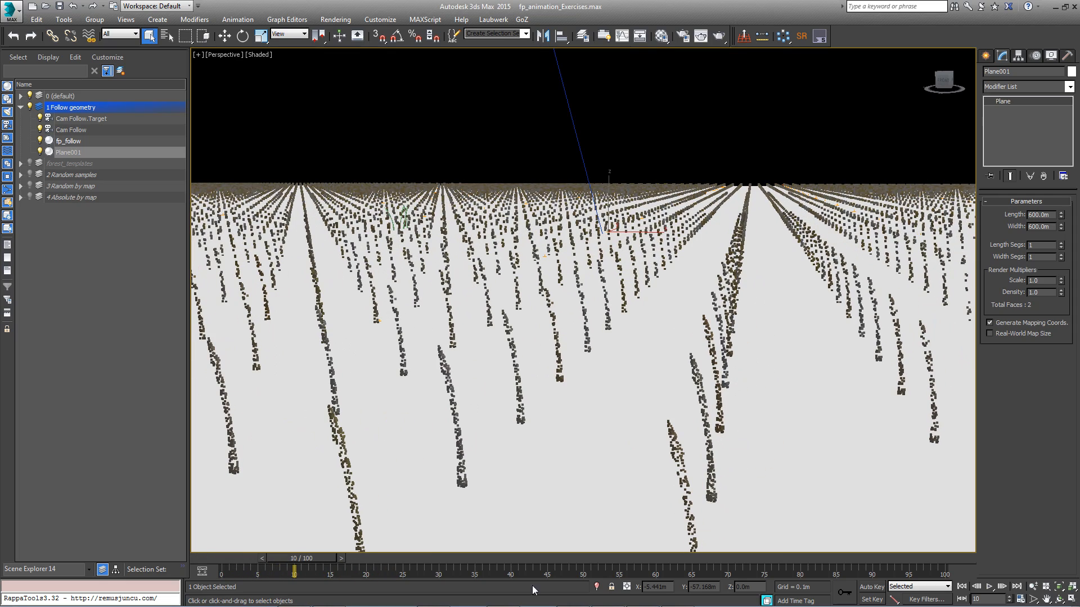
left_click(766, 600)
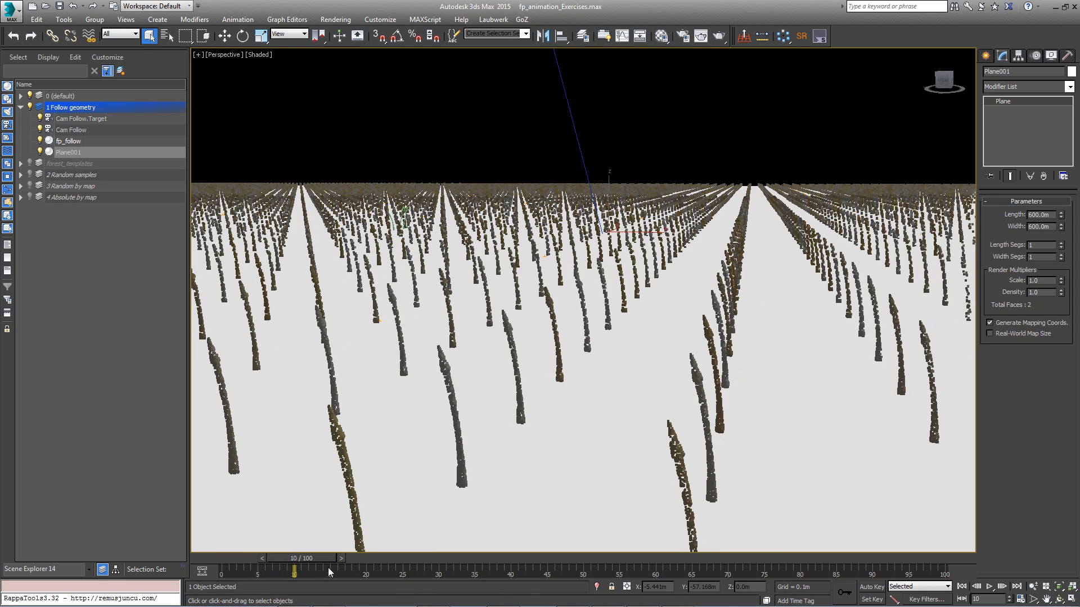
mouse_move(309, 559)
left_mouse_down()
mouse_move(278, 559)
mouse_move(300, 560)
left_mouse_up()
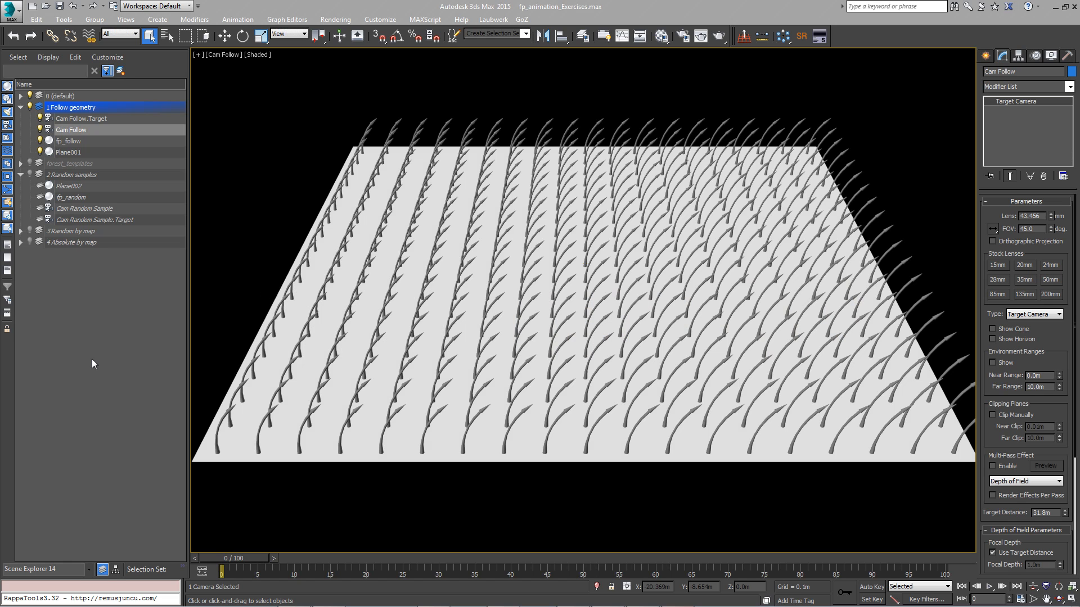
Show the 2 Random samples layer and view the scene through the Cam Random Sample camera.
left_click(29, 174)
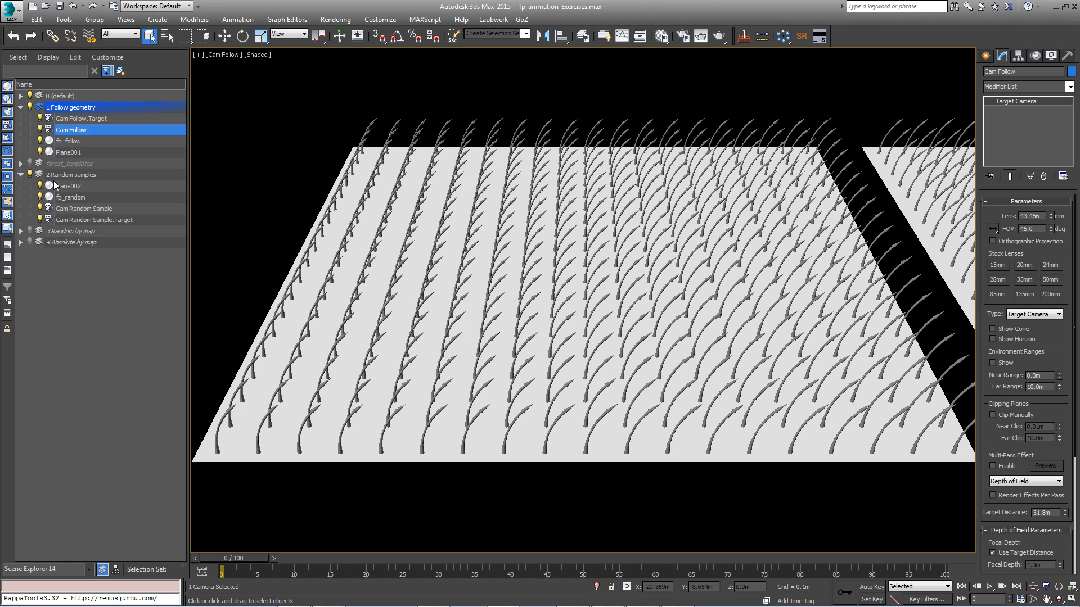
left_click(79, 208)
key("c")
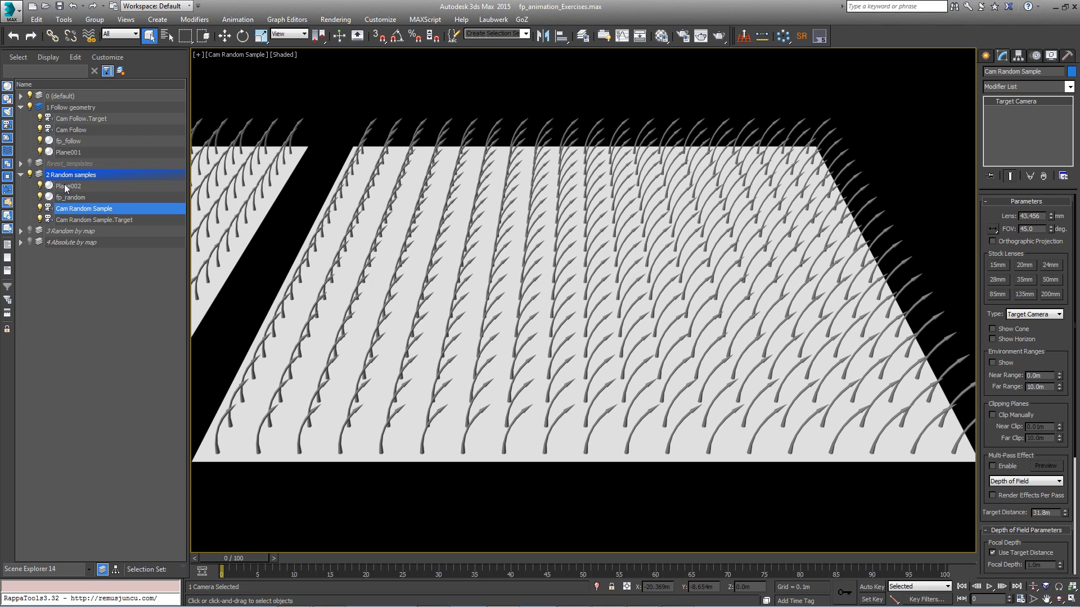
Set the fp_random forest's animation to Random Samples and disable Animate only at render time, previewing it along the timeline.
left_click(67, 198)
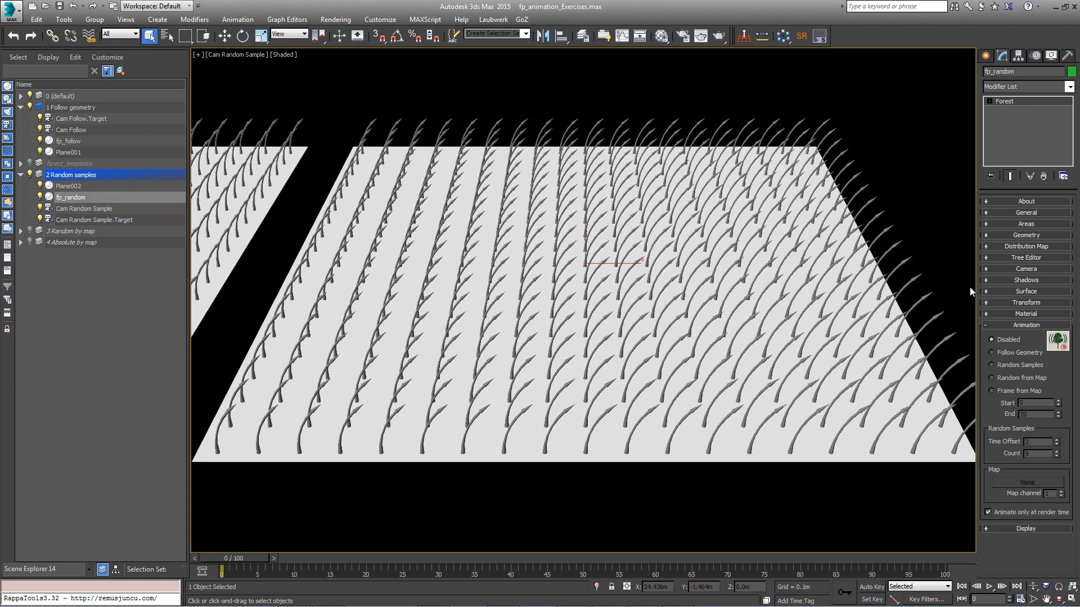
left_click(1021, 365)
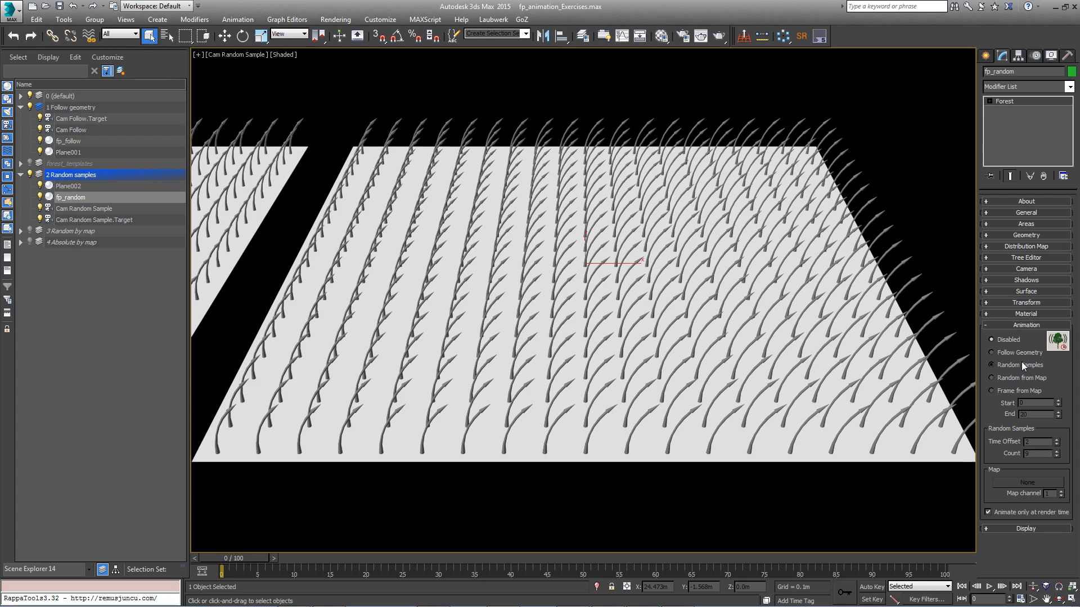
left_click(1003, 510)
left_click_drag(266, 558, 579, 578)
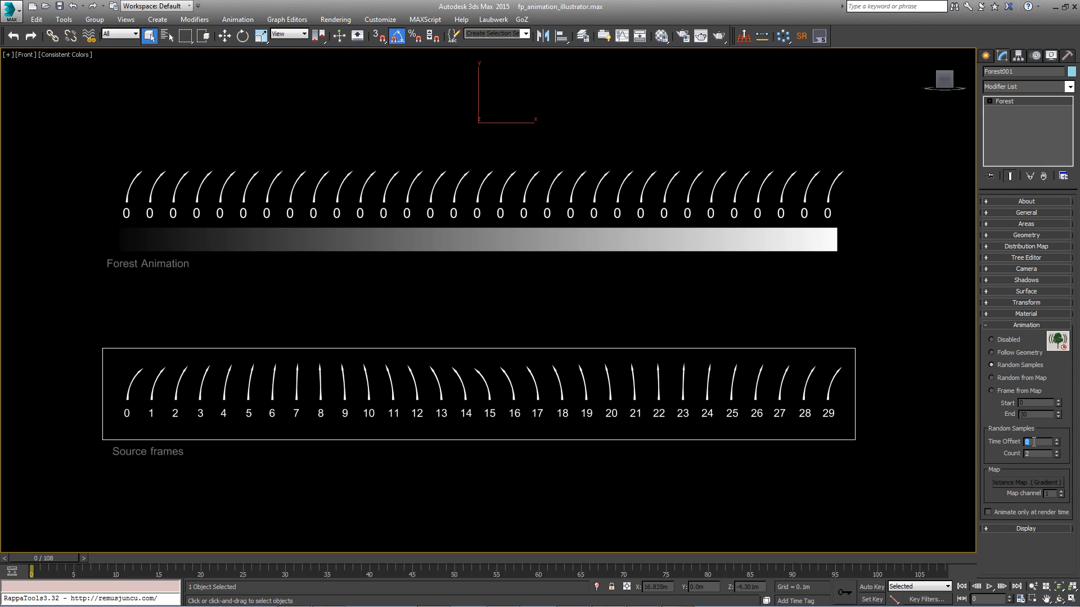
Set Forest001's random samples to a time offset of 2 and a count of 5, and preview the animation.
double_click(1040, 451)
key("BackSpace")
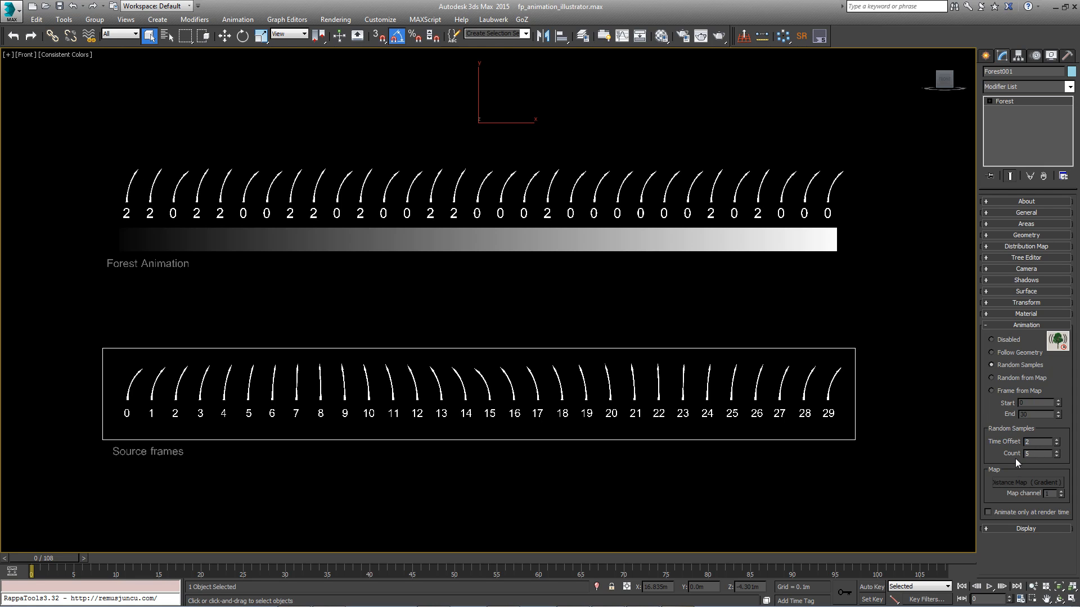
key("Return")
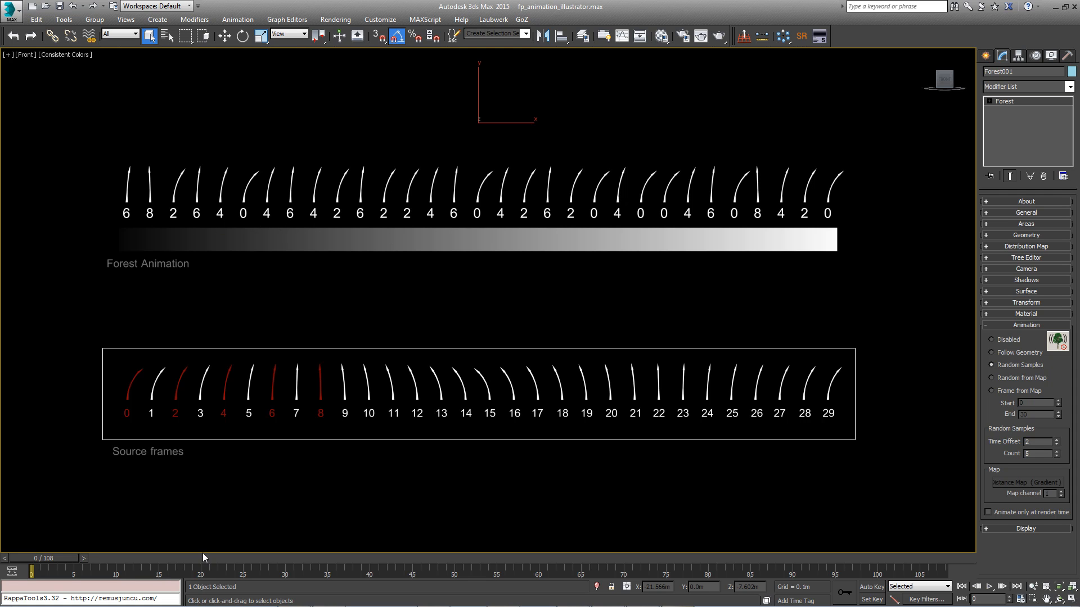
left_click_drag(53, 558, 542, 576)
Set Forest001's random samples to a time offset of 5 and a count of 6, and preview the animation.
key("Tab")
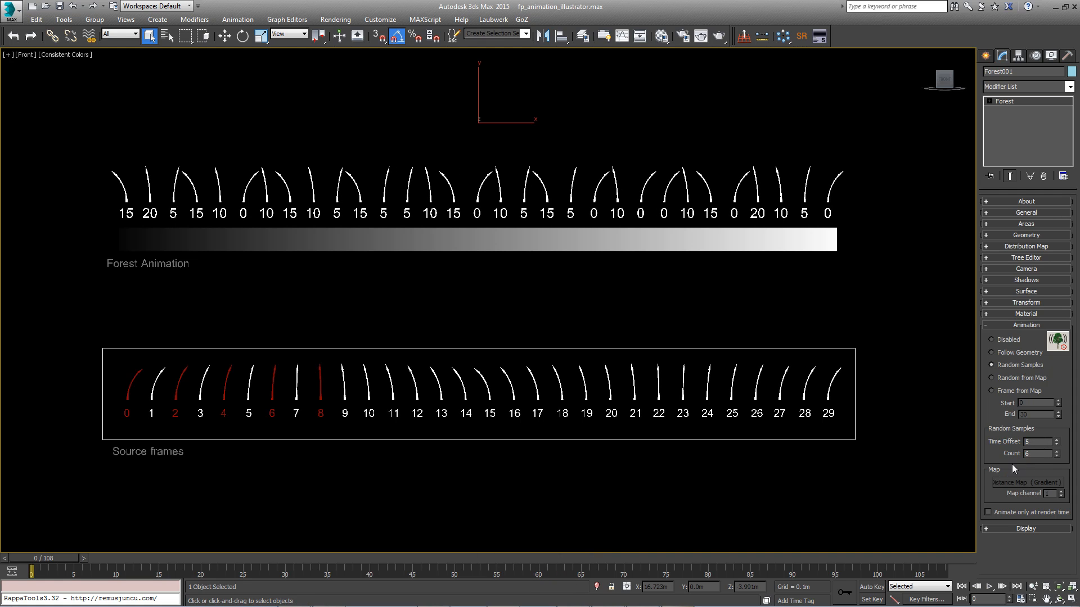
type("6")
key("Return")
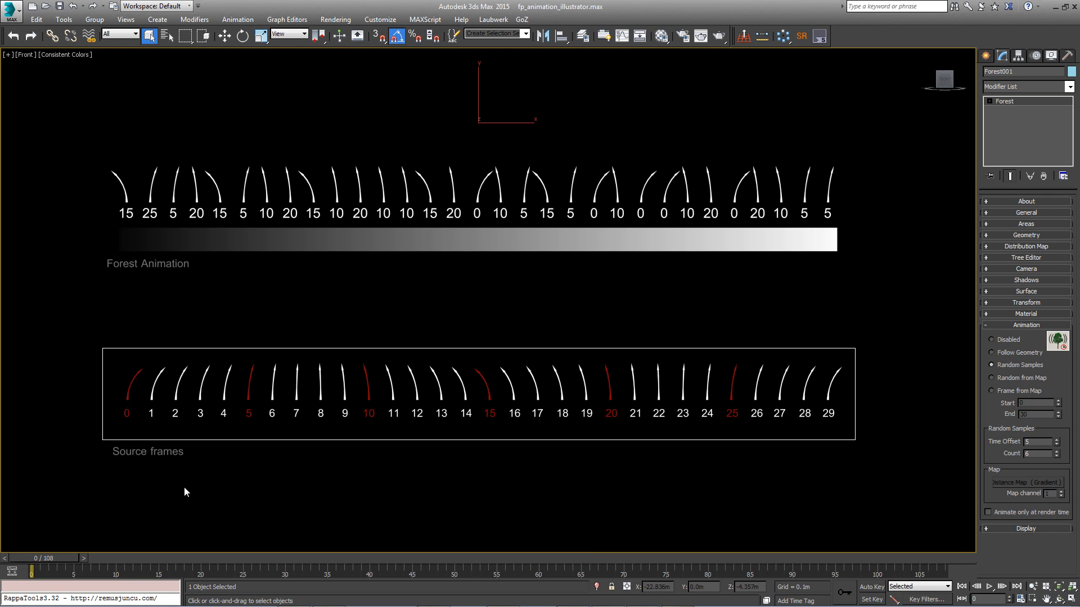
left_click_drag(43, 556, 11, 543)
key("q")
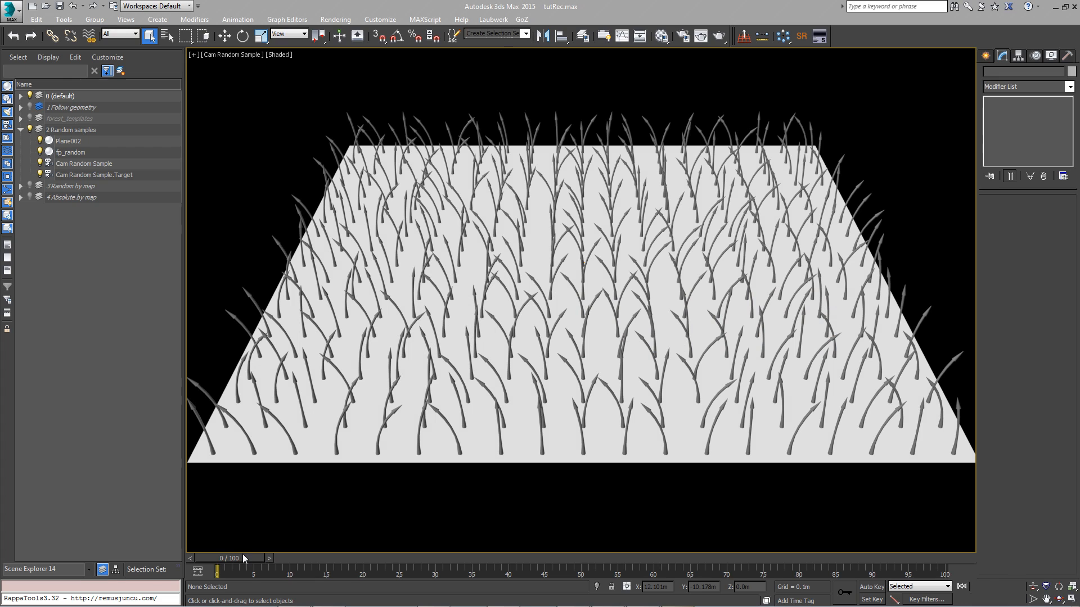
Preview the fp_random field's animation, and isolate the Bend with keyframes source object zoomed in a perspective view.
left_click_drag(238, 558, 551, 558)
left_click_drag(677, 558, 529, 555)
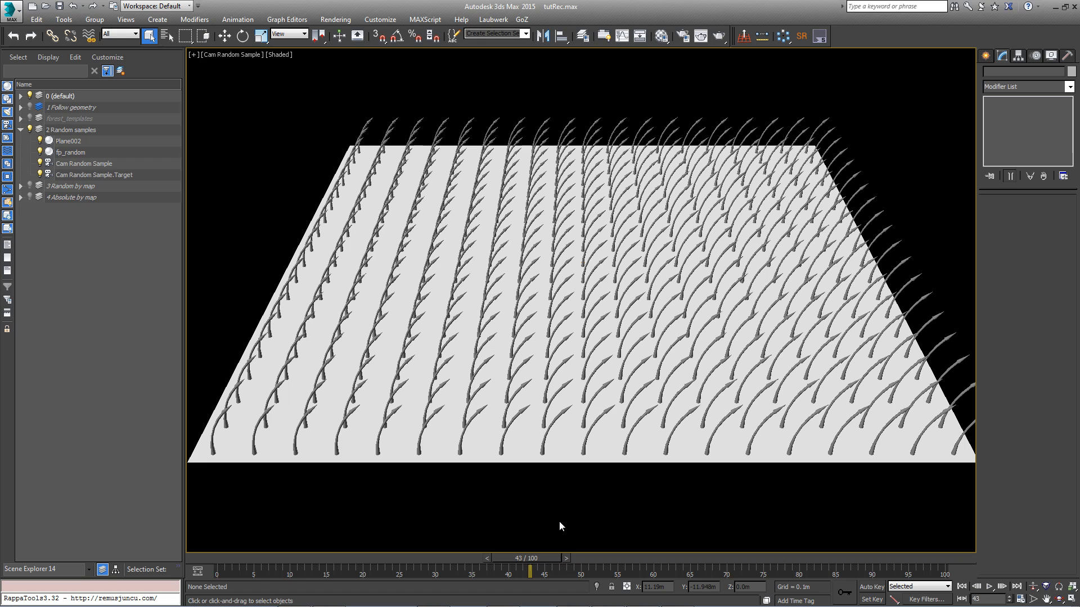
key("p")
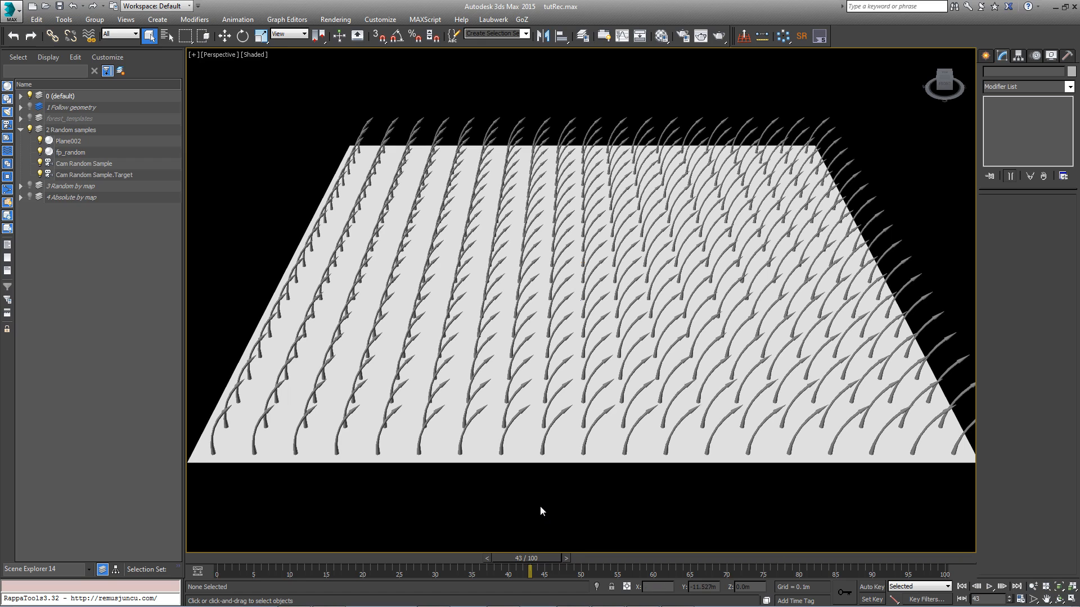
key("z")
middle_click_drag(481, 390, 431, 366, "alt")
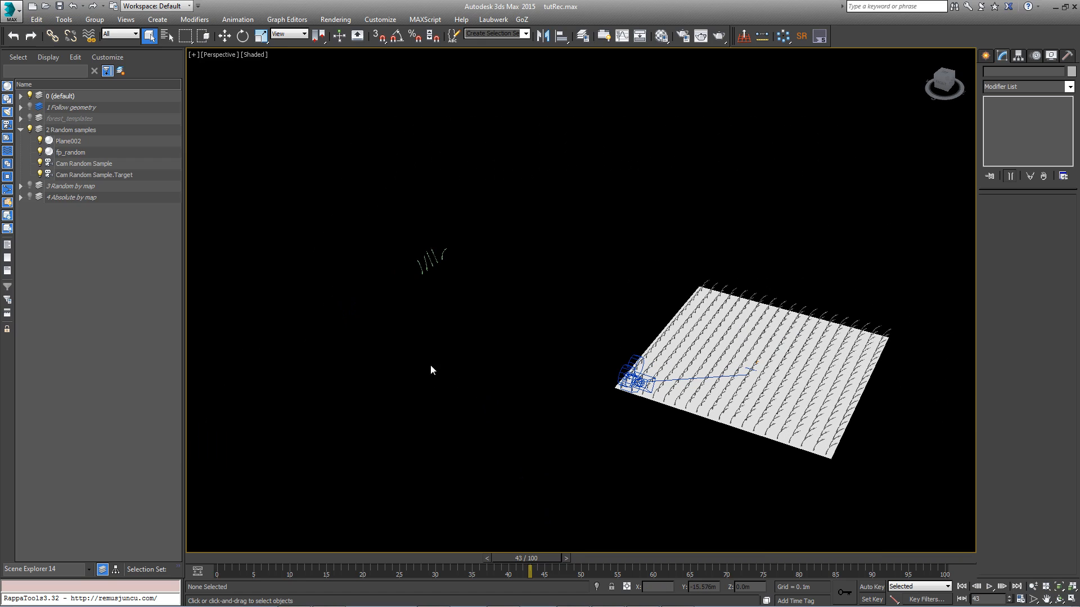
left_click(442, 257)
key("z")
key("alt+q")
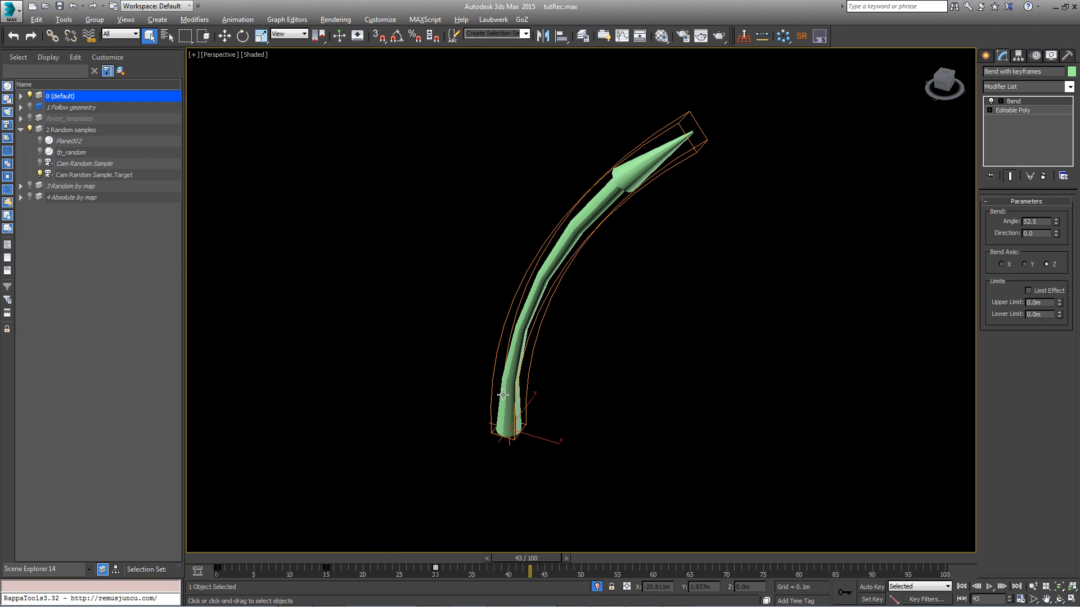
Examine the isolated object's bend animation along its keyframes and stop at frame 30.
left_click_drag(266, 560, 456, 561)
middle_click_drag(522, 431, 514, 468)
mouse_move(437, 563)
left_mouse_down()
mouse_move(224, 558)
mouse_move(428, 558)
left_mouse_up()
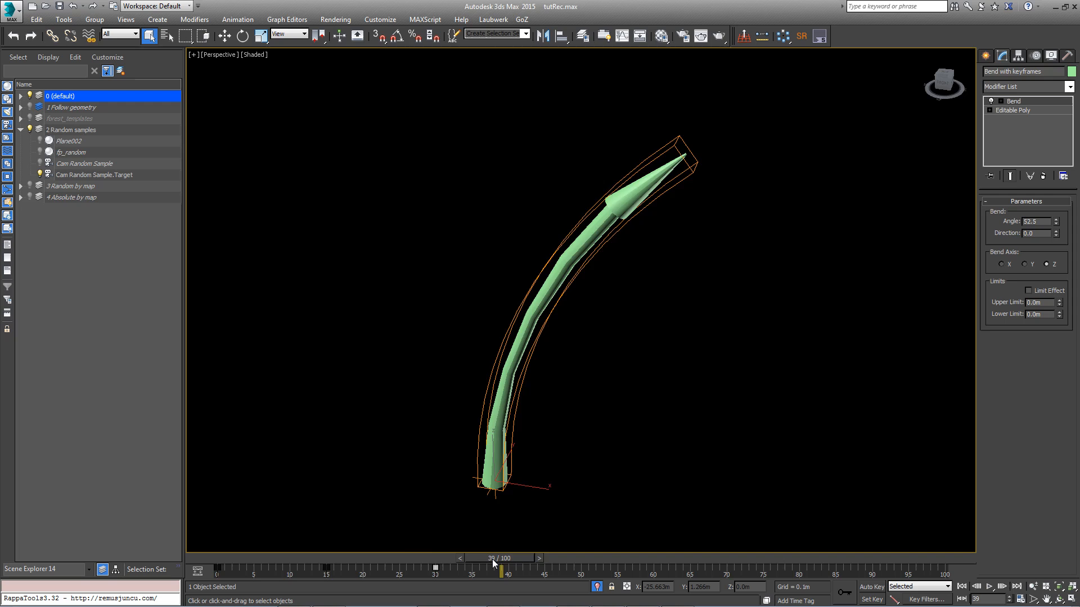
key("comma")
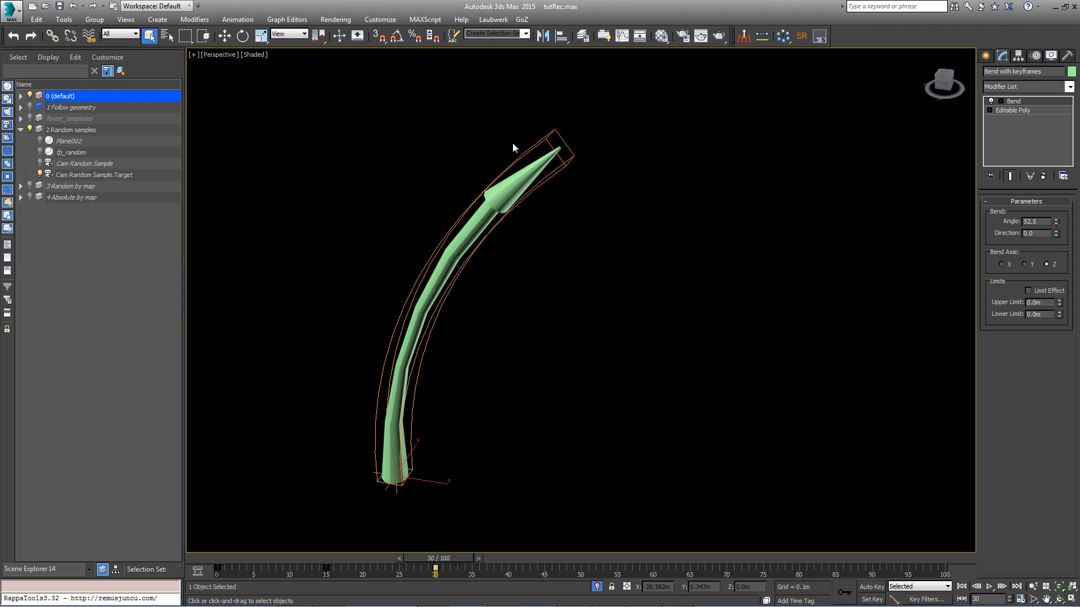
Show the Bend modifier's Angle curve for the Bend with keyframes object in the Curve Editor.
left_click(622, 38)
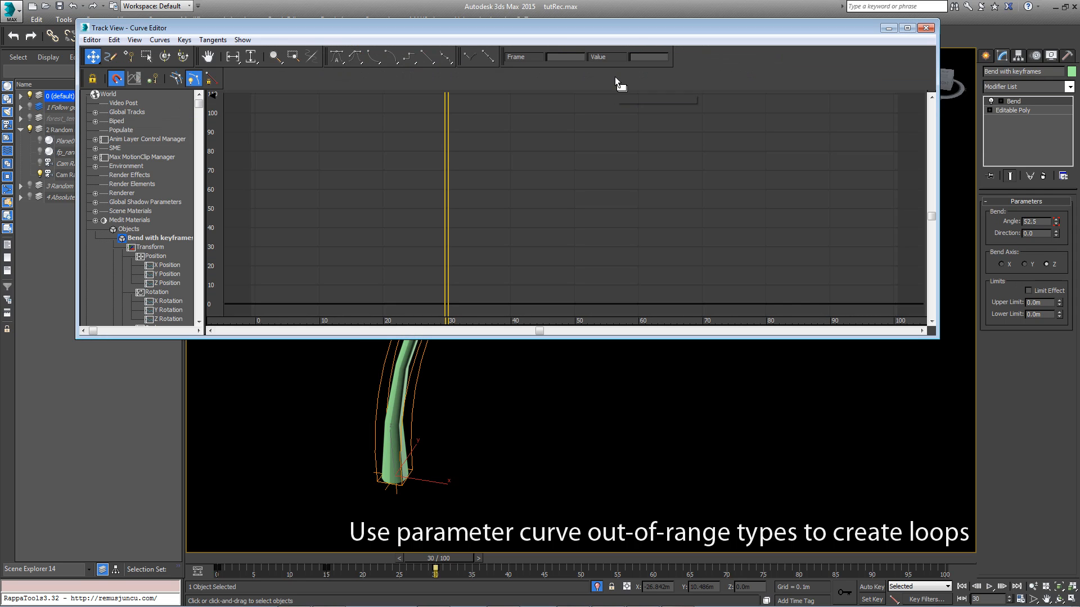
middle_click_drag(486, 376, 402, 425)
scroll(484, 393, "down", 5)
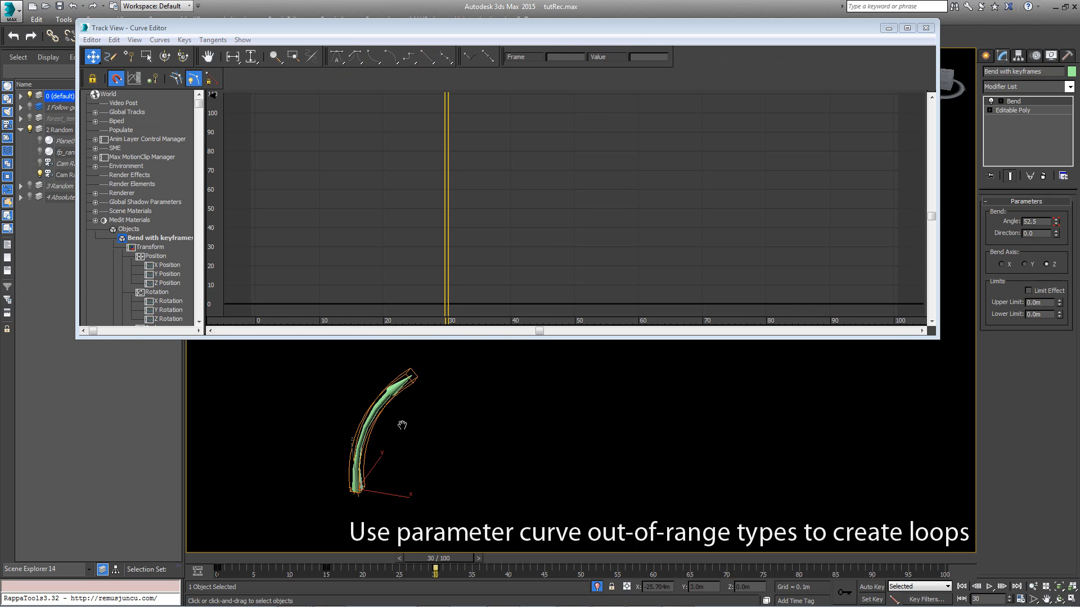
left_click_drag(99, 260, 84, 171)
left_click(105, 248)
left_click(113, 256)
left_click_drag(114, 280, 106, 172)
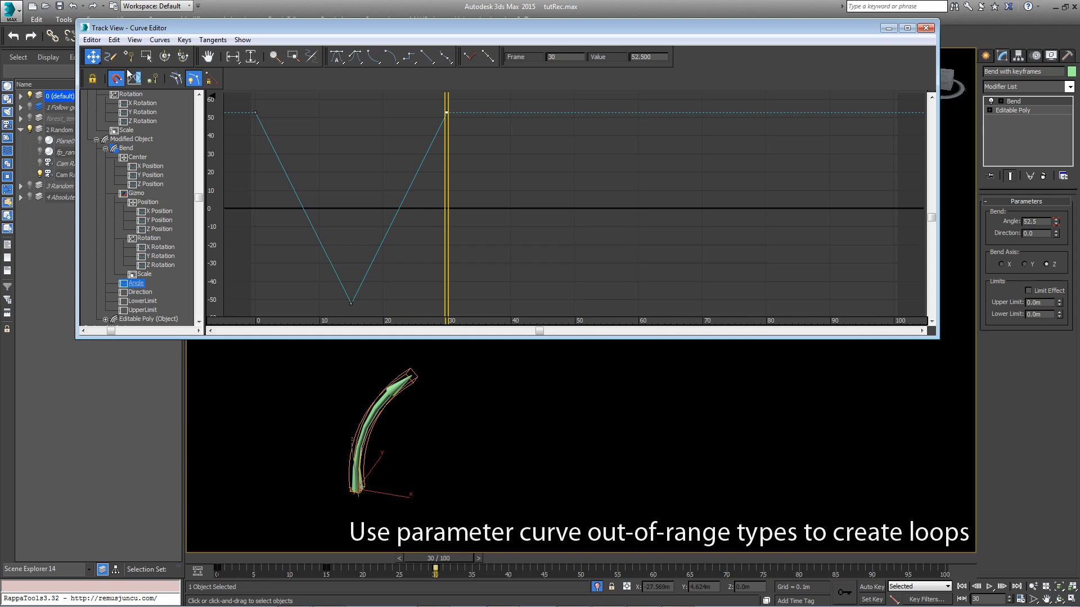
Set the Angle curve's out-of-range type to Loop and preview the looping bend along the timeline.
left_click(114, 39)
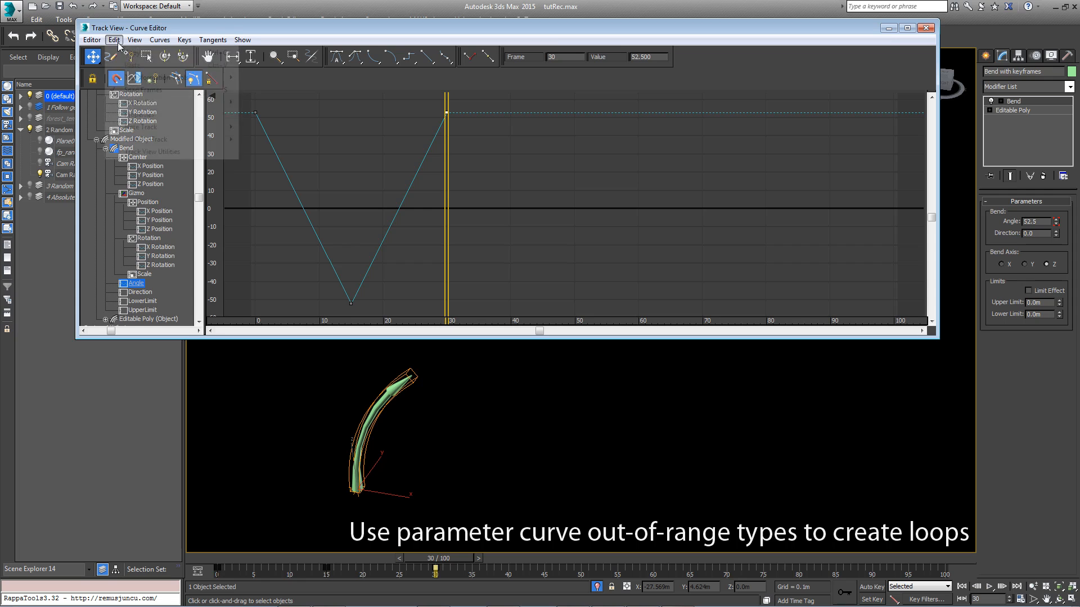
mouse_move(147, 102)
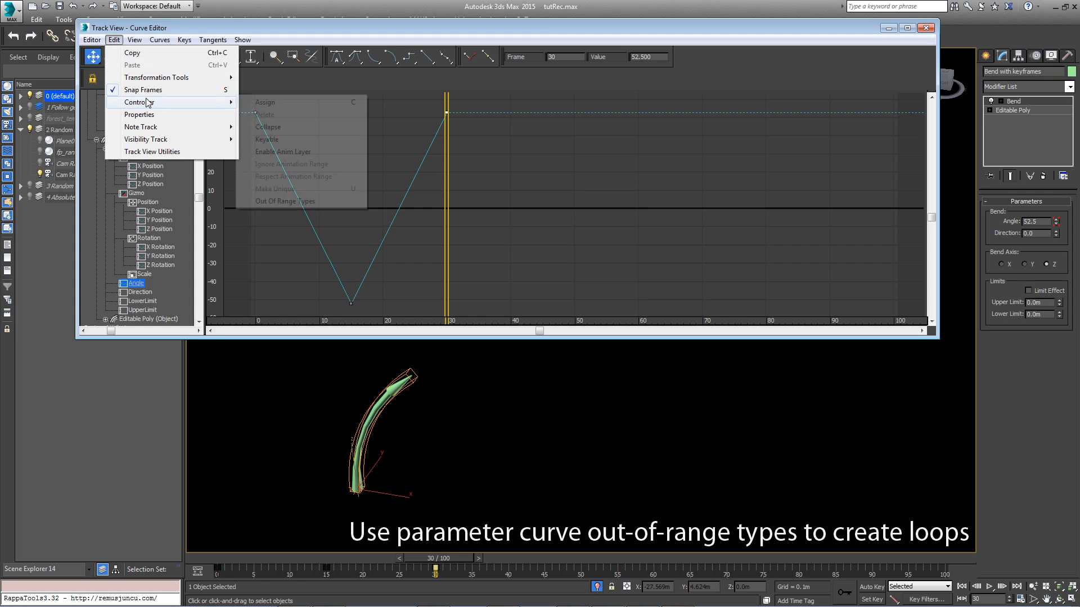
left_click(287, 203)
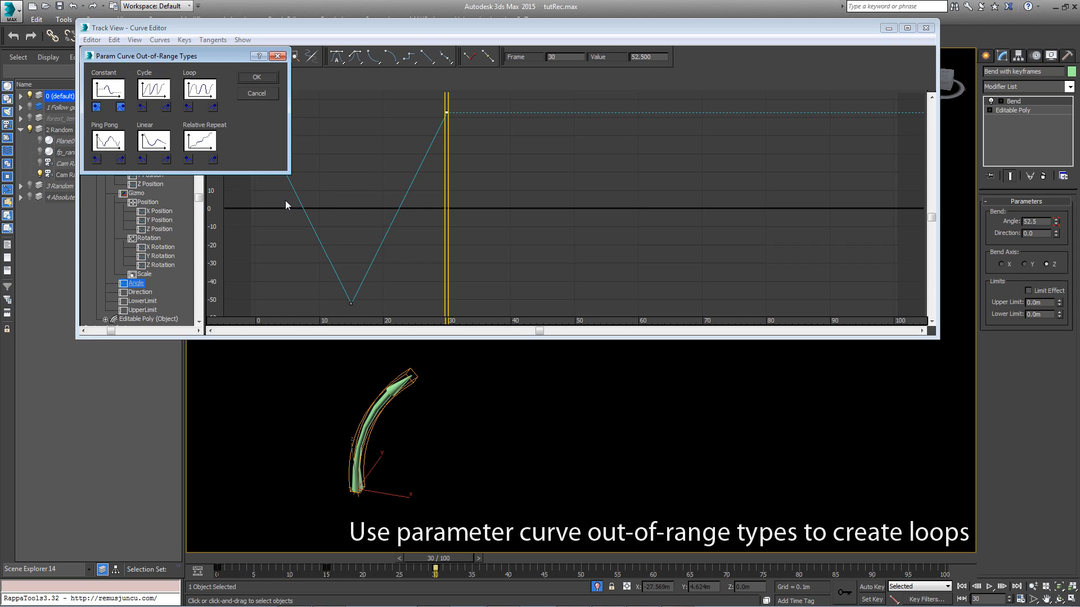
left_click(205, 100)
left_click(256, 77)
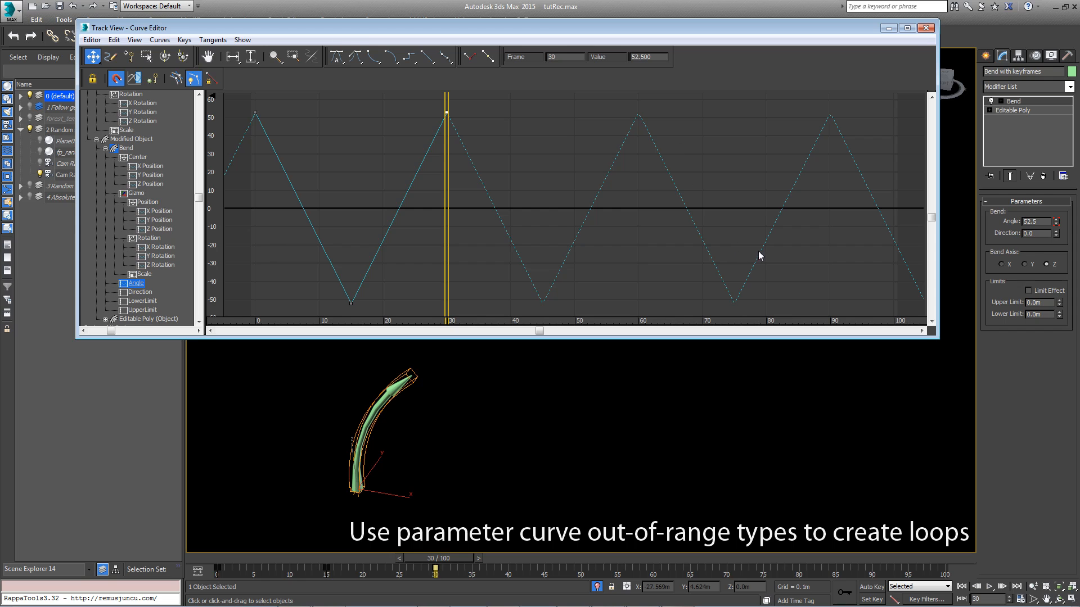
left_click_drag(429, 560, 221, 577)
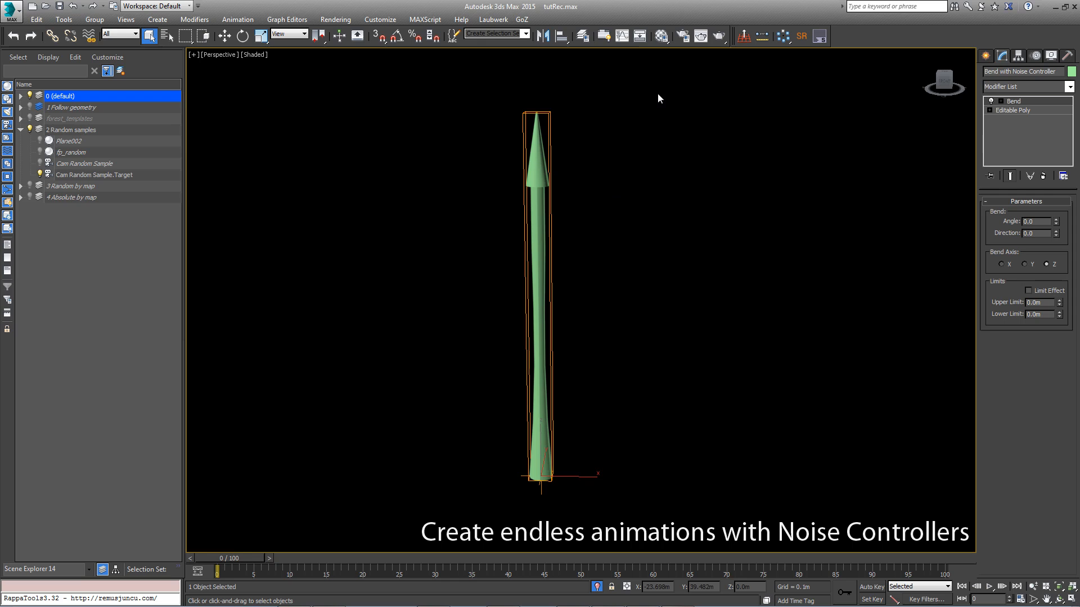
Bring up the Bend modifier's Angle track for the Bend with Noise Controller object in the Curve Editor.
left_click(622, 36)
middle_click_drag(416, 221, 429, 176)
scroll(434, 160, "down", 1)
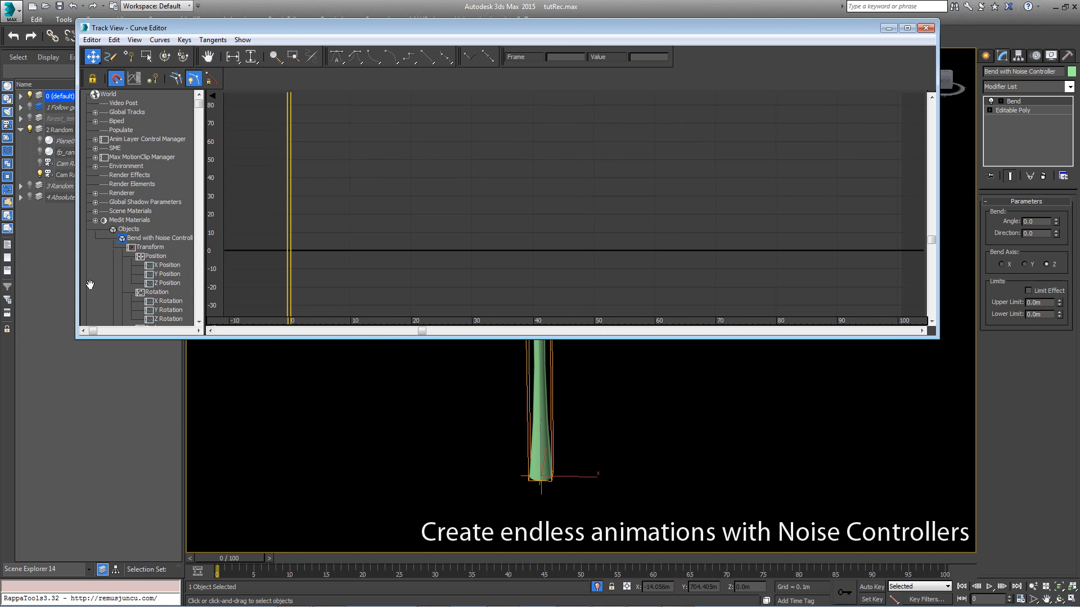
scroll(95, 270, "down", 4)
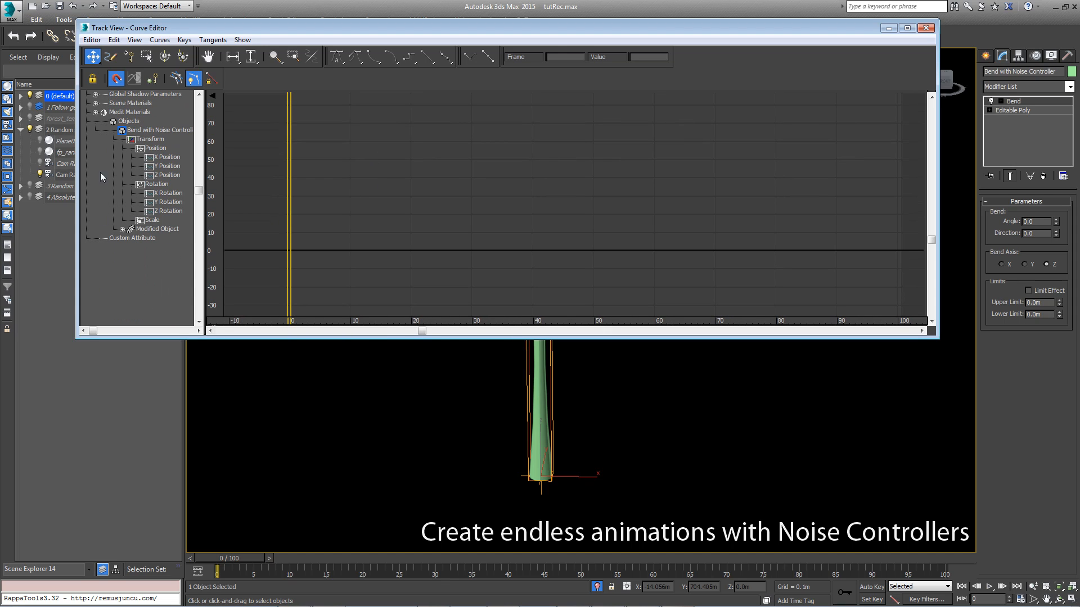
left_click(122, 229)
scroll(106, 181, "down", 2)
left_click(131, 175)
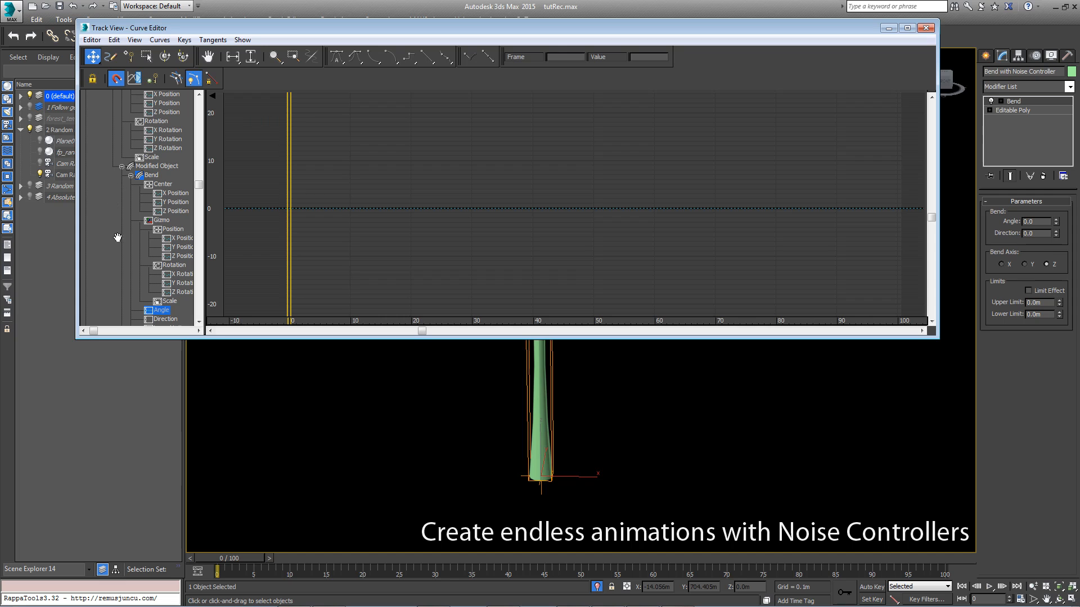
scroll(133, 208, "down", 3)
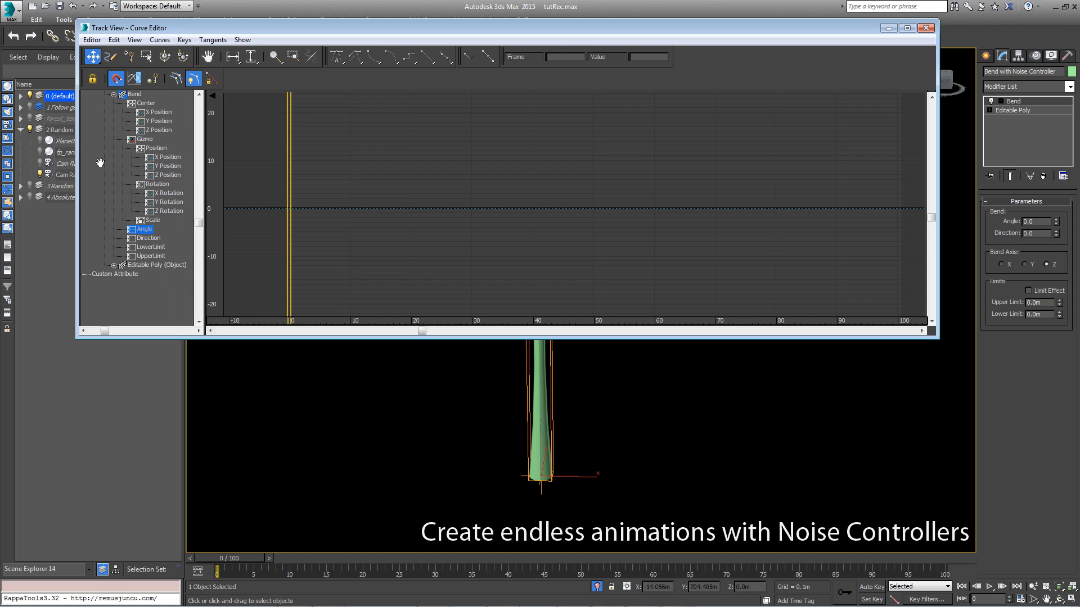
Assign a Noise Float controller to the Bend Angle track and play the animation with the bending object in view.
right_click(135, 233)
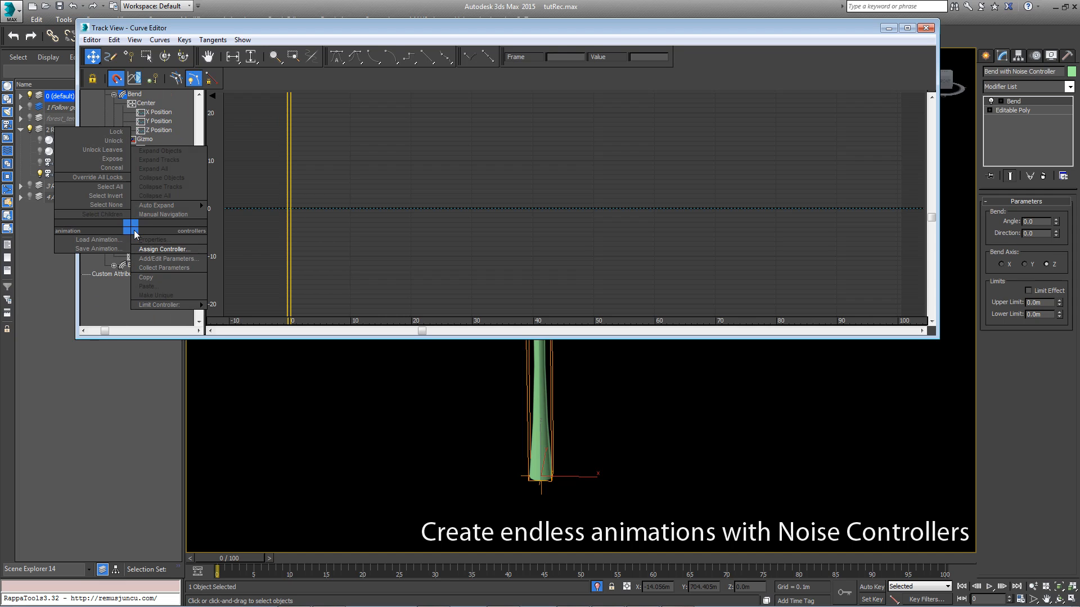
left_click(171, 249)
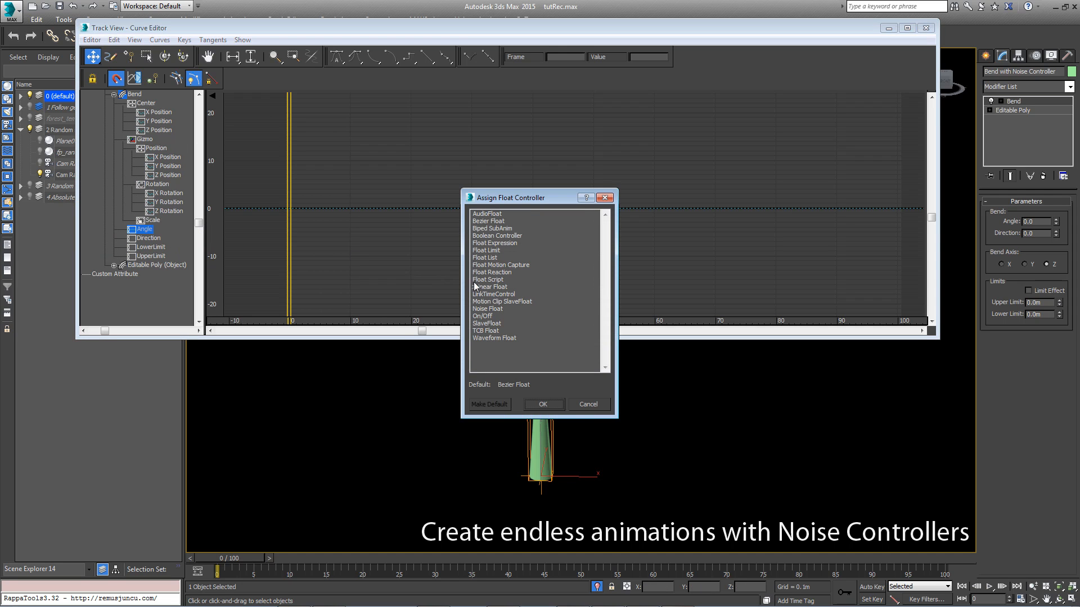
left_click(492, 308)
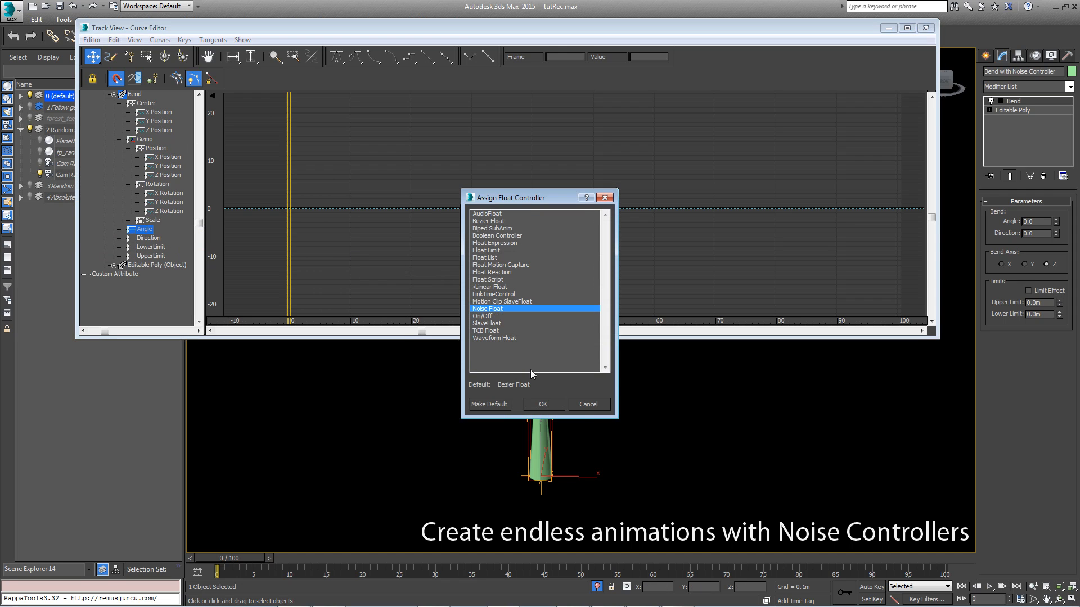
left_click(541, 402)
left_click_drag(539, 385, 407, 161)
middle_click_drag(441, 390, 426, 326)
left_click(989, 586)
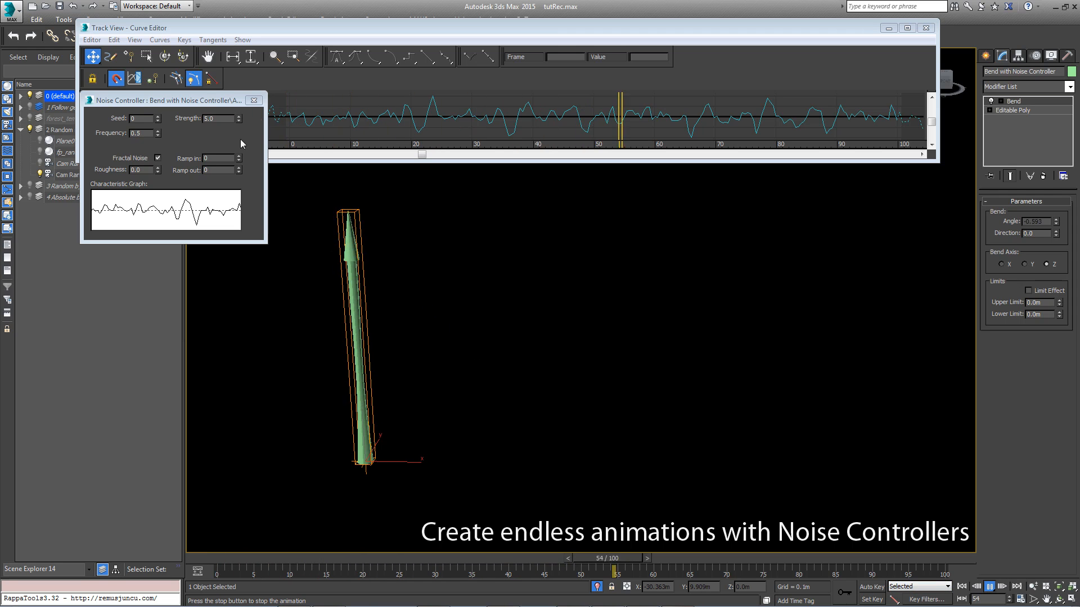
Set the noise controller's strength to 450.
left_click(218, 119)
type("450")
key("Return")
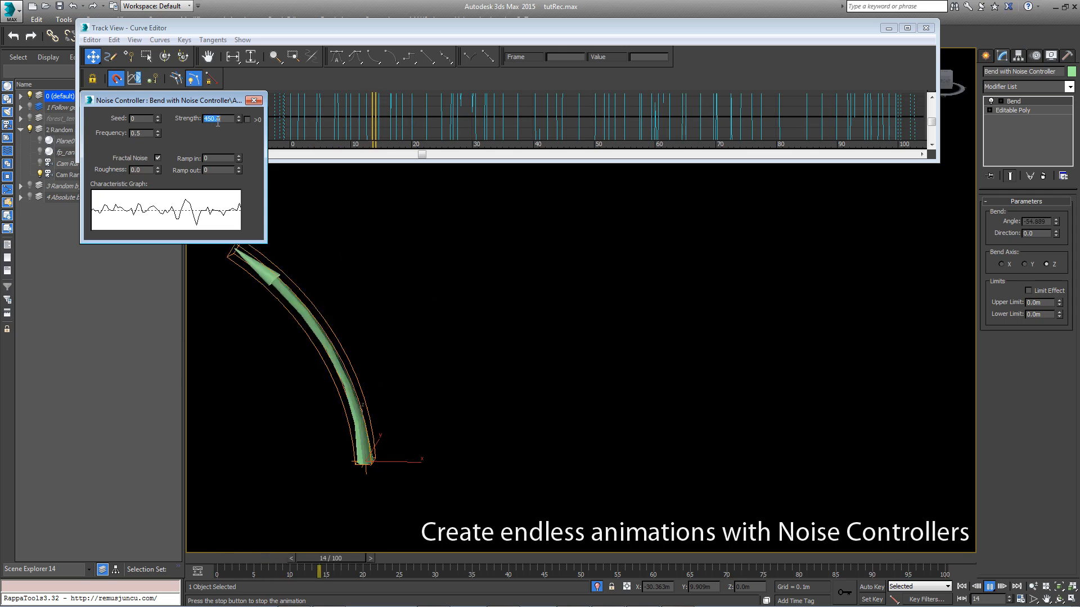
Try noise controller frequencies of 0.001 and 0.002.
left_click(146, 133)
type("0.0")
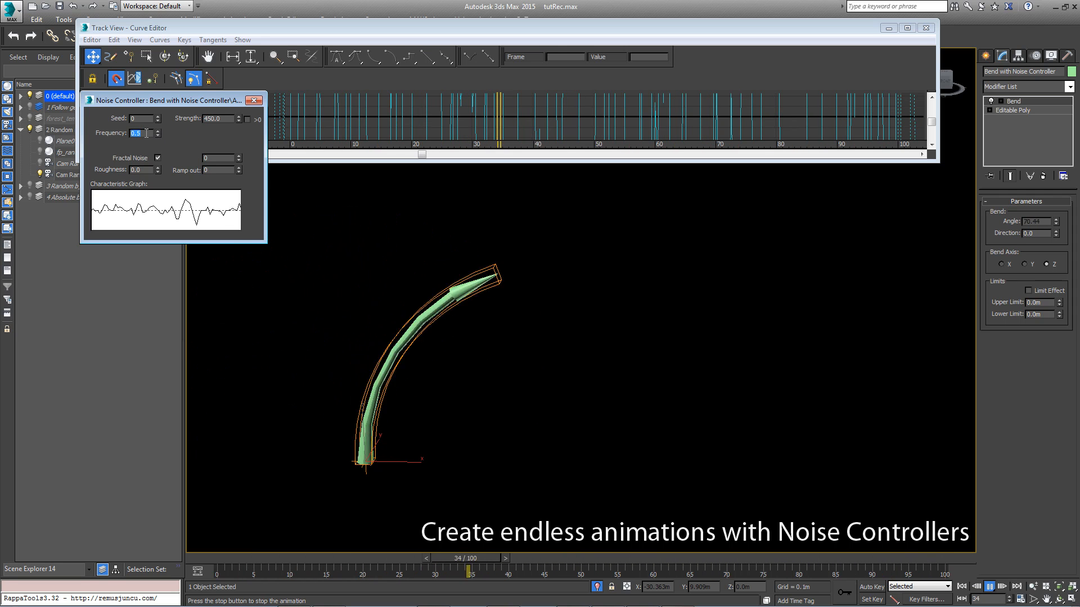
type("01")
key("Return")
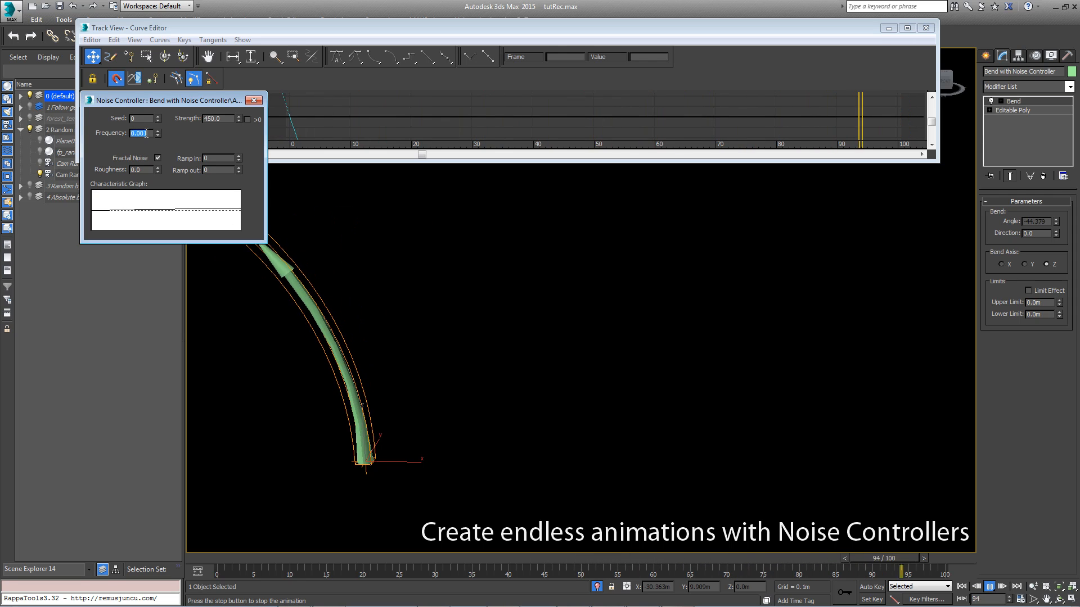
type("0.002")
key("Return")
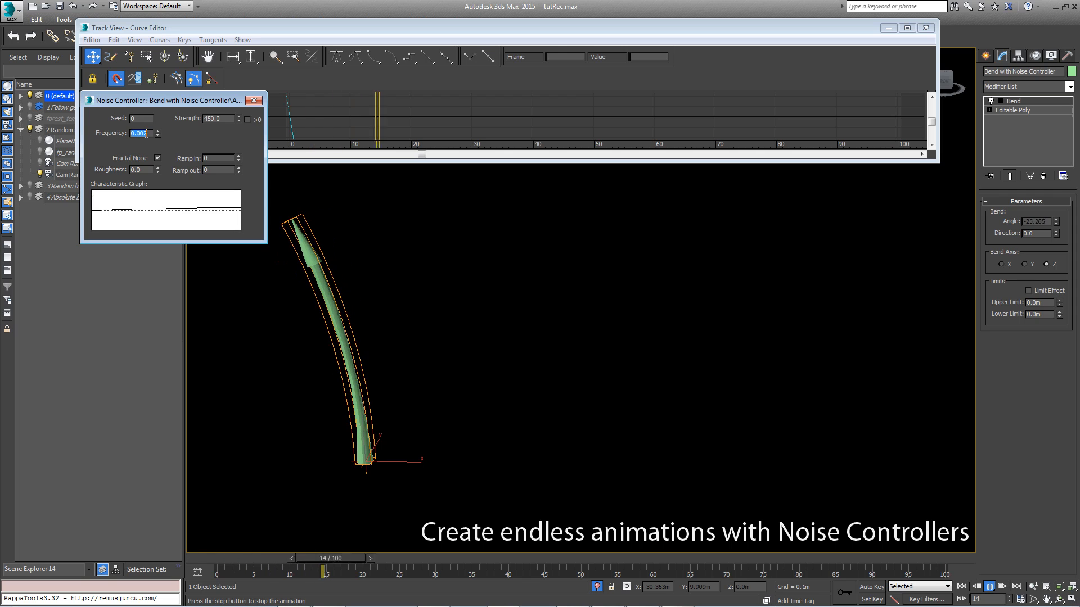
Set the noise controller's frequency to 0.01 and close its settings.
type("0")
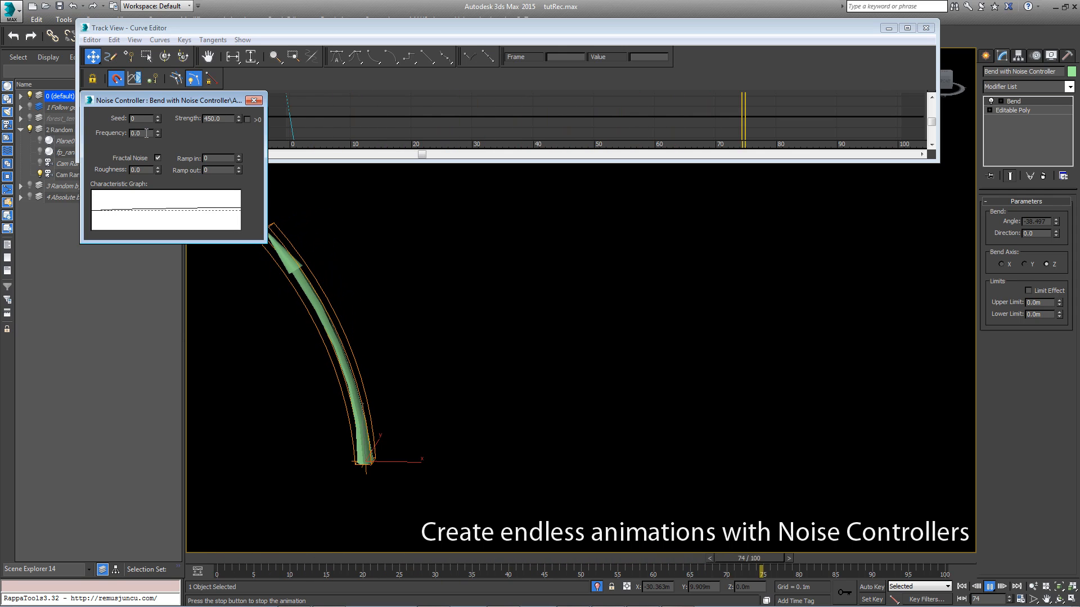
key("Return")
type("1")
key("Return")
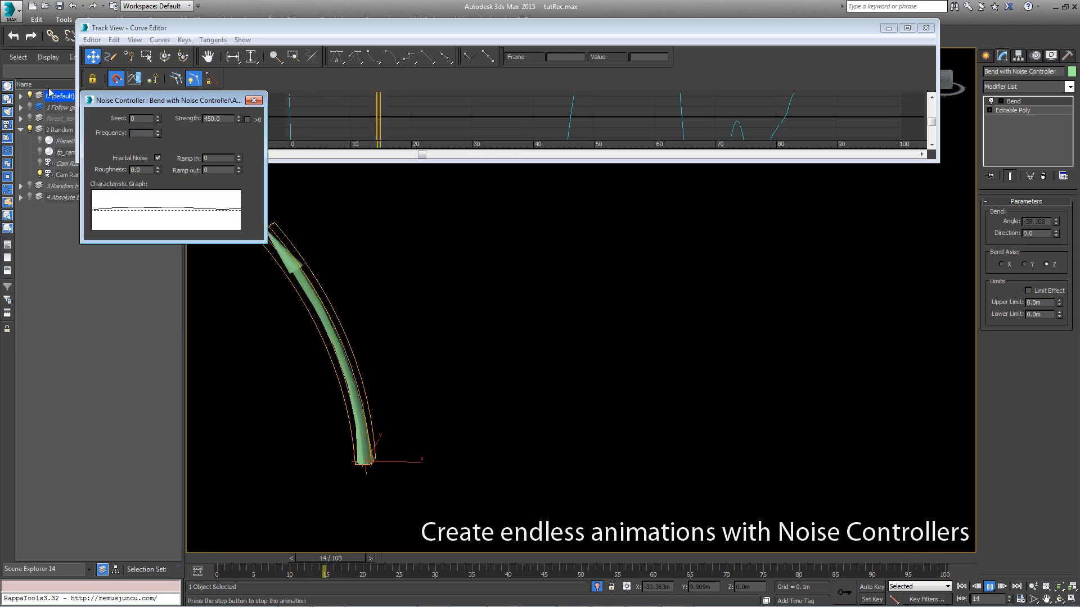
left_click(254, 100)
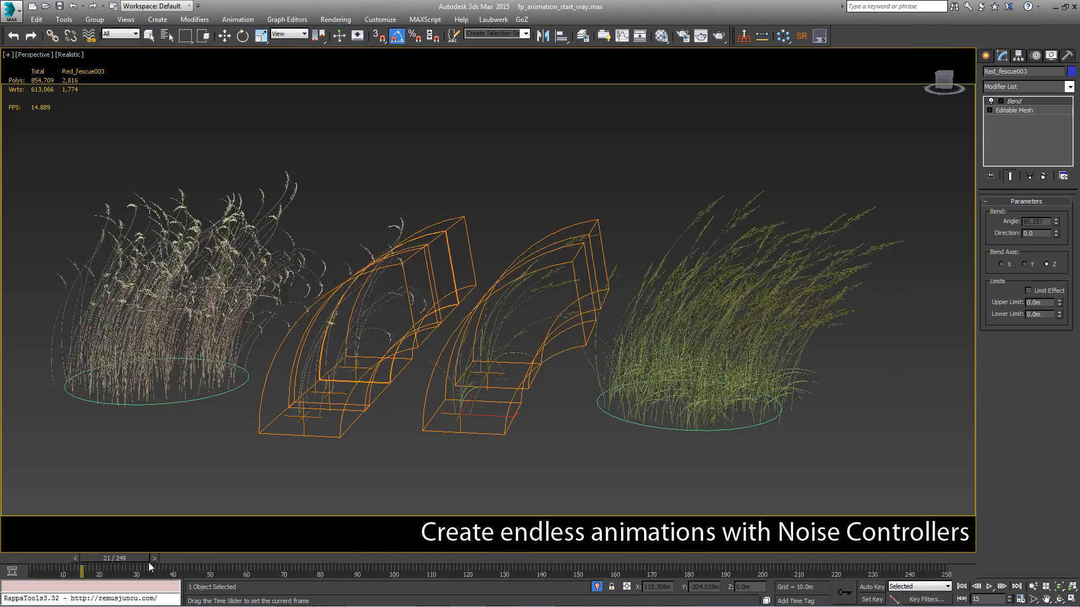
Preview the bending animation of the grass clumps and of the Standard_pinyon_pine tree along the timeline.
left_click_drag(151, 565, 844, 559)
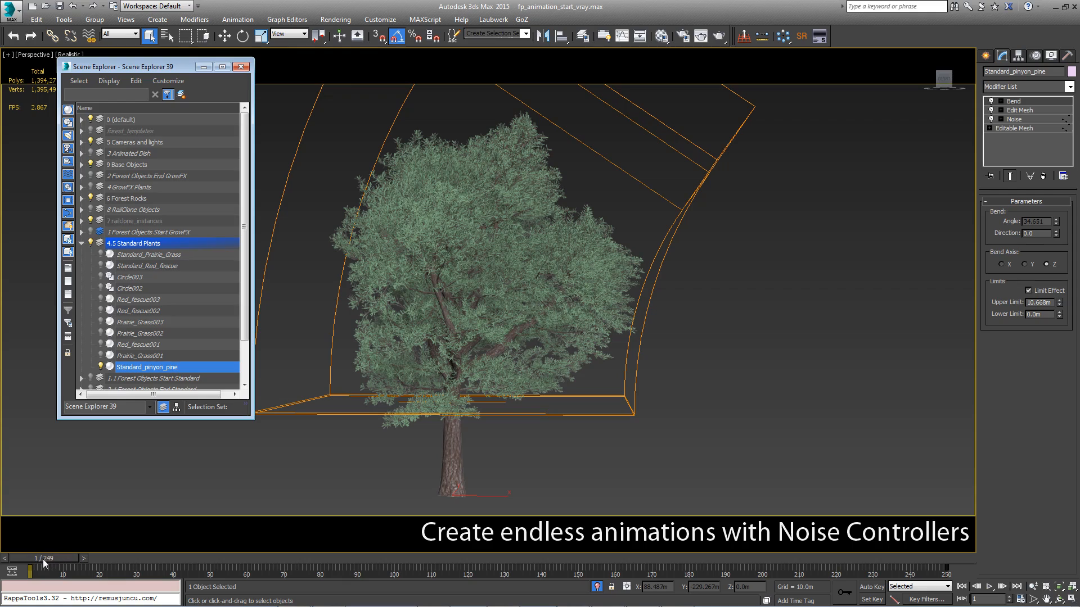
left_click(241, 67)
left_click_drag(36, 558, 552, 572)
Examine the pine's Editable Mesh, Noise and Bend stack levels and preview the tree's animation again.
key("q")
left_click(1020, 129)
left_click(1019, 119)
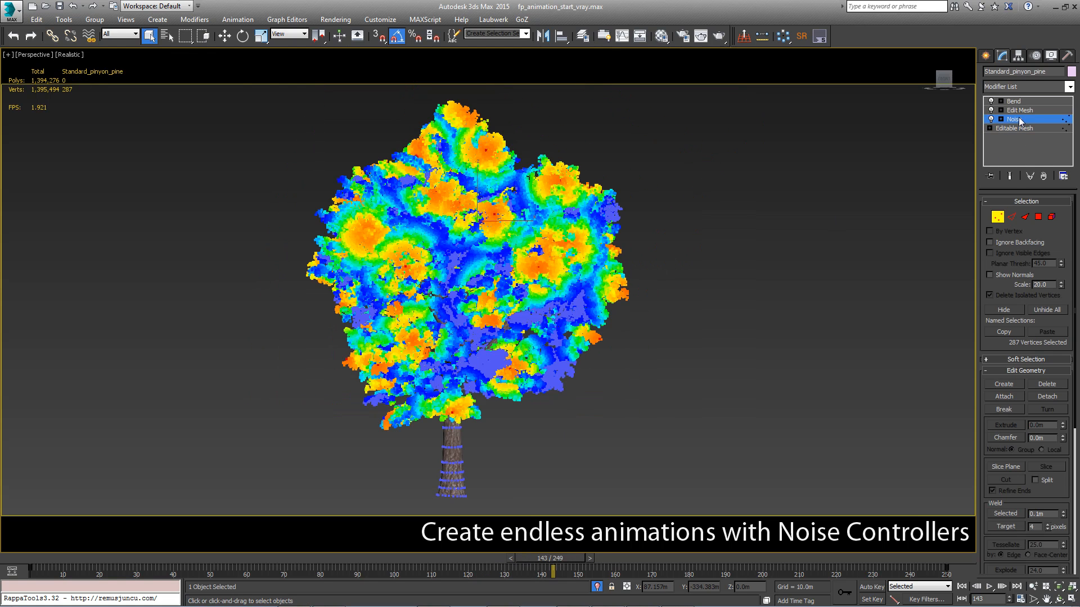
left_click(1013, 101)
left_click_drag(135, 558, 462, 557)
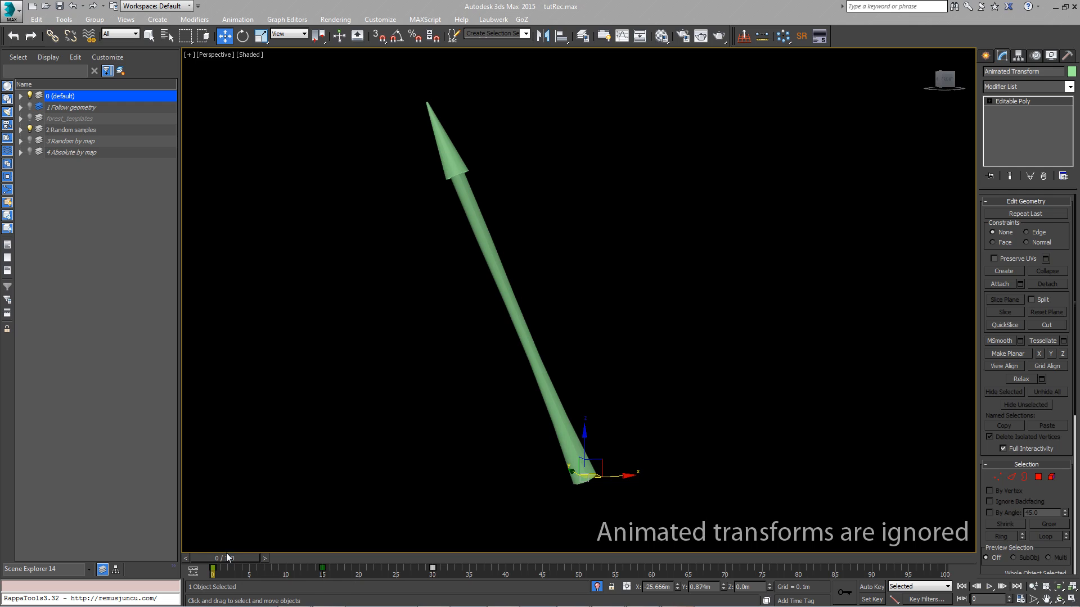
Preview the Animated Transform source object's movement and the fp_random field that scatters it.
left_click_drag(226, 552, 210, 572)
key("w")
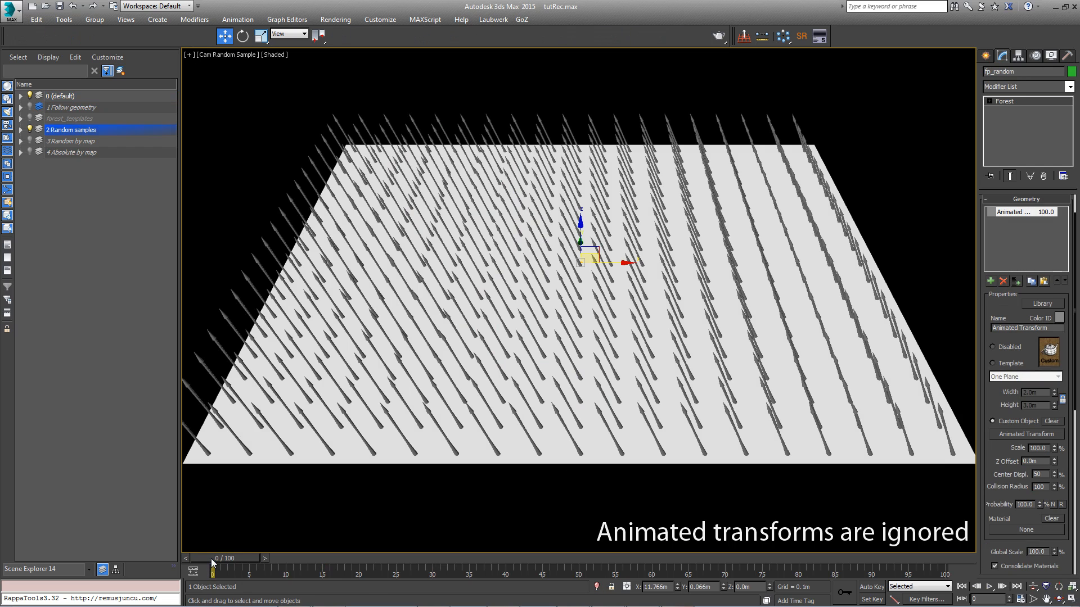
left_click_drag(212, 573, 279, 578)
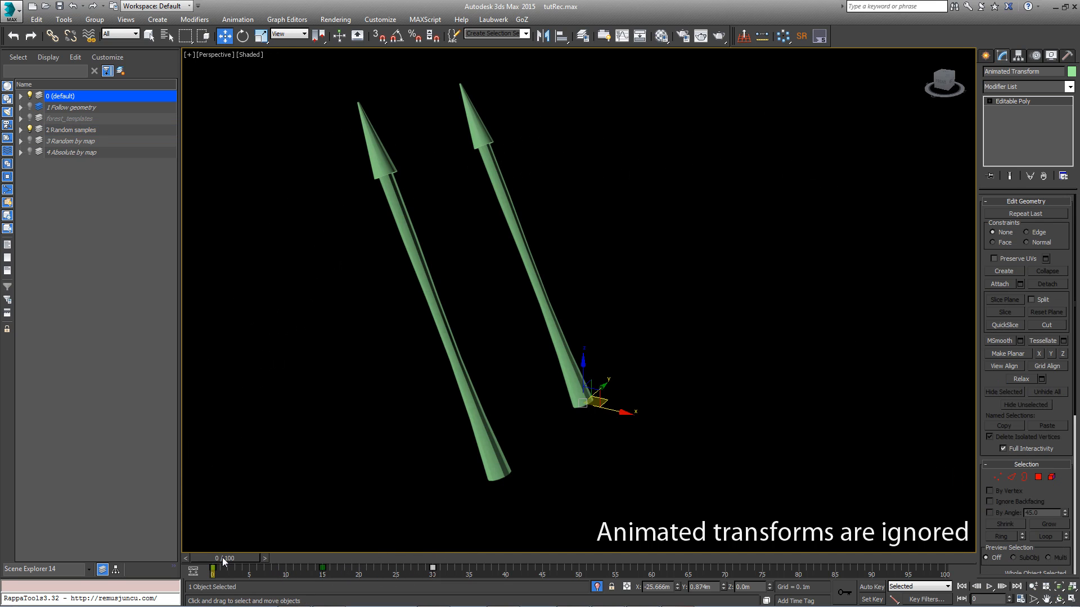
Inspect the Animated XForm object's XForm gizmo, and preview its animation and the fp_random field that scatters it.
mouse_move(222, 558)
left_mouse_down()
mouse_move(328, 564)
mouse_move(221, 561)
left_mouse_up()
left_click(471, 433)
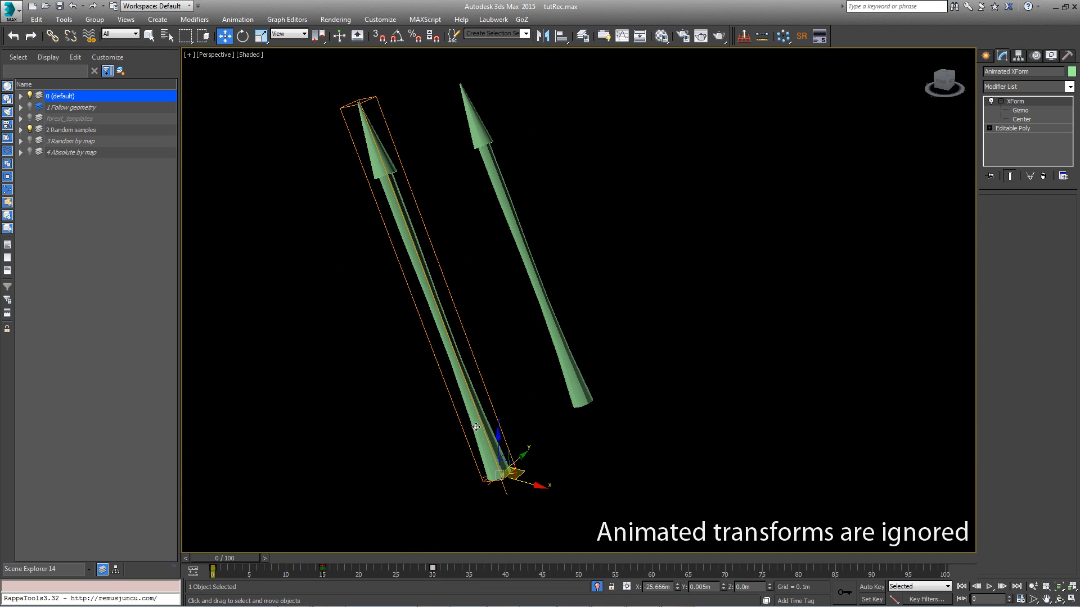
left_click(1022, 110)
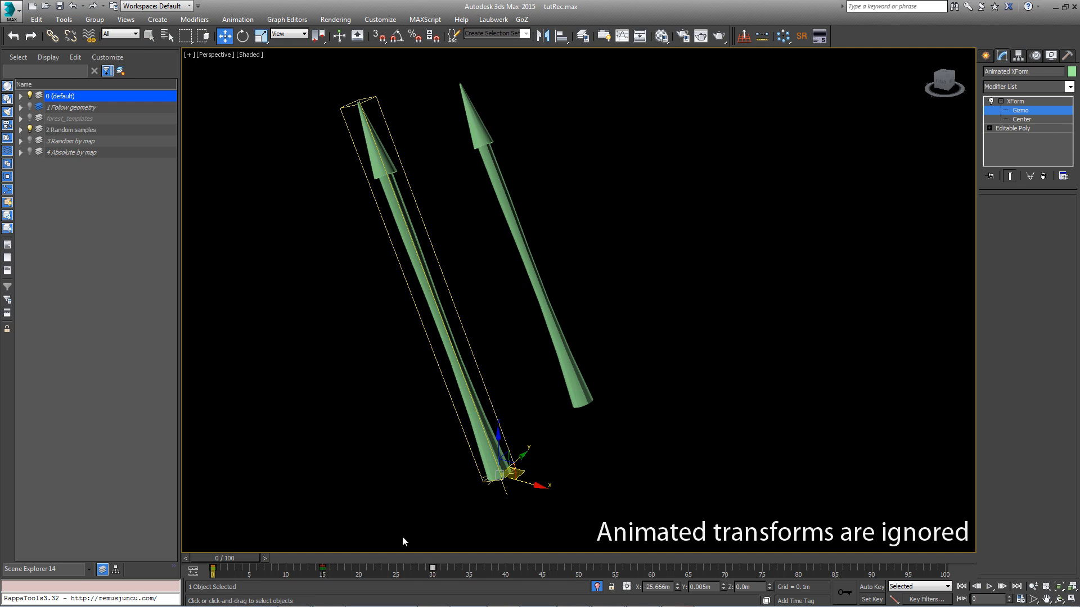
mouse_move(248, 558)
left_mouse_down()
mouse_move(440, 568)
mouse_move(255, 560)
left_mouse_up()
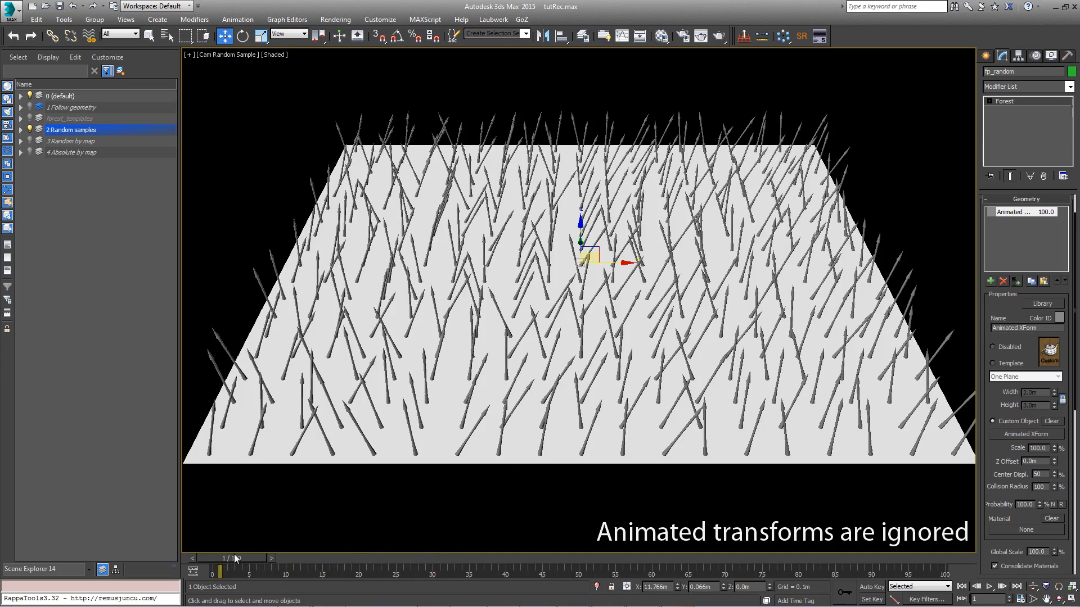
left_click_drag(234, 555, 267, 572)
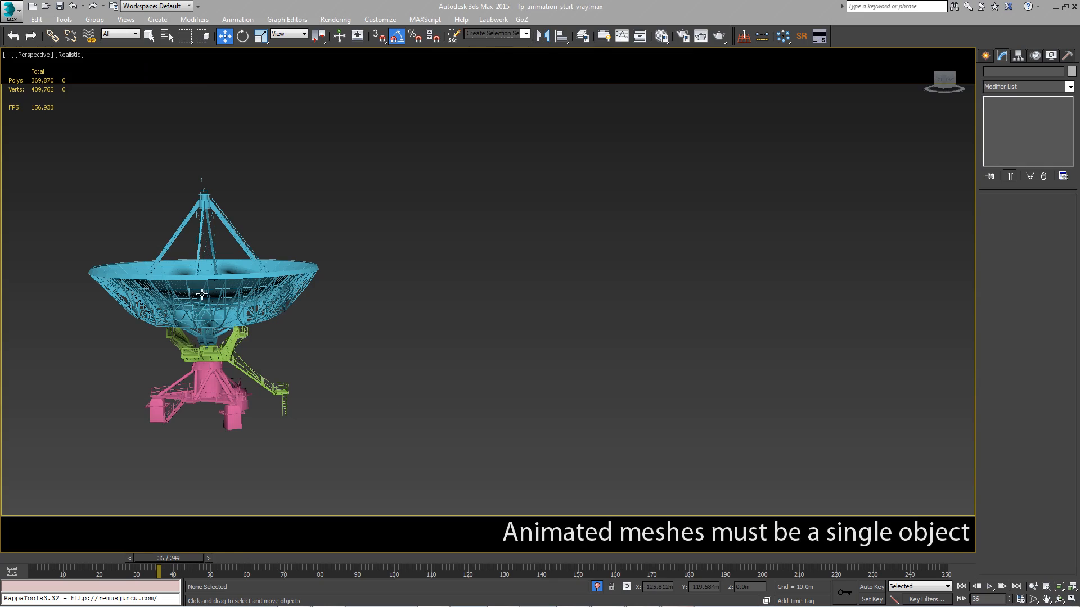
Assign the Telescope Group as the custom geometry object of Forest Telecopes_start.
left_click(202, 294)
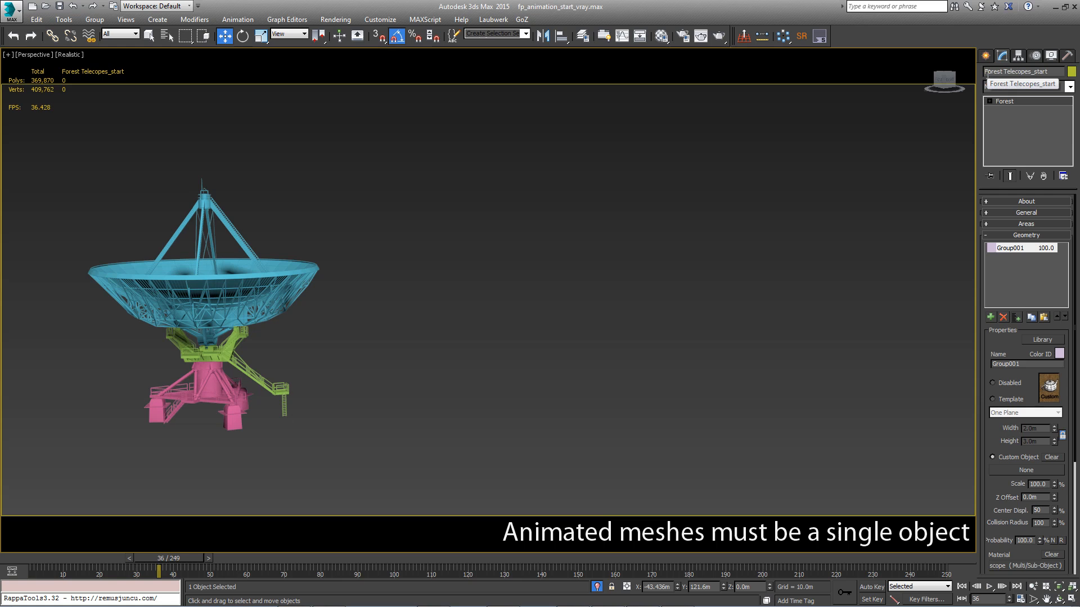
left_click(1040, 471)
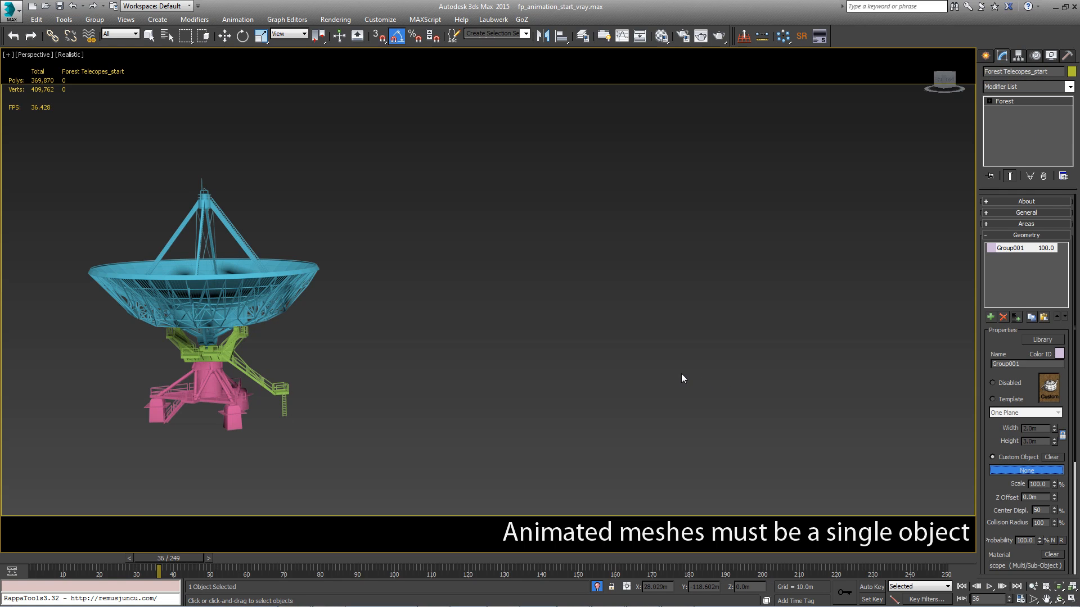
key("h")
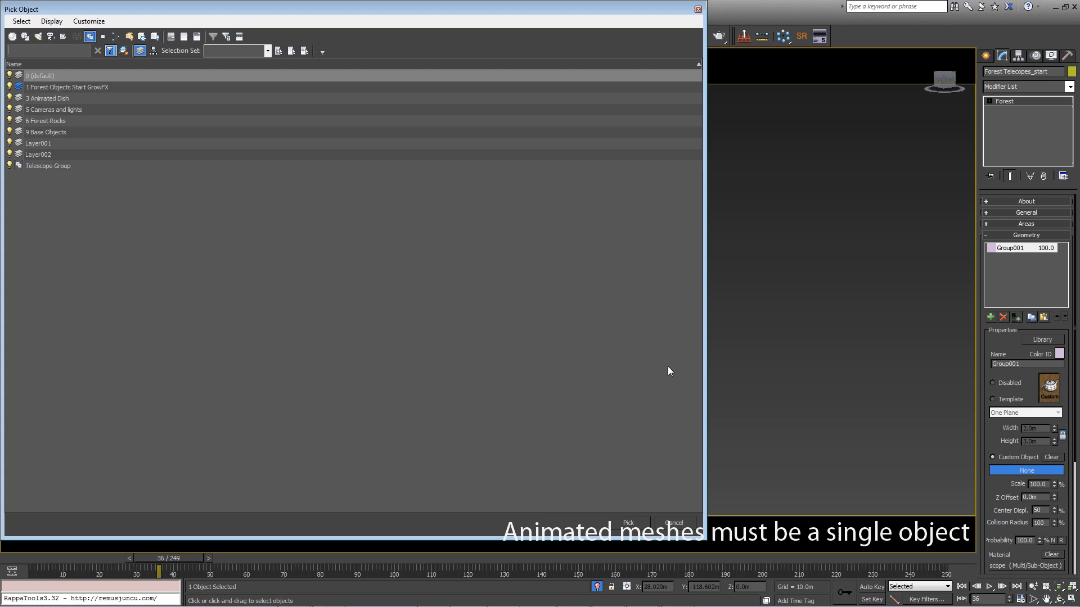
left_click(60, 167)
left_click(628, 523)
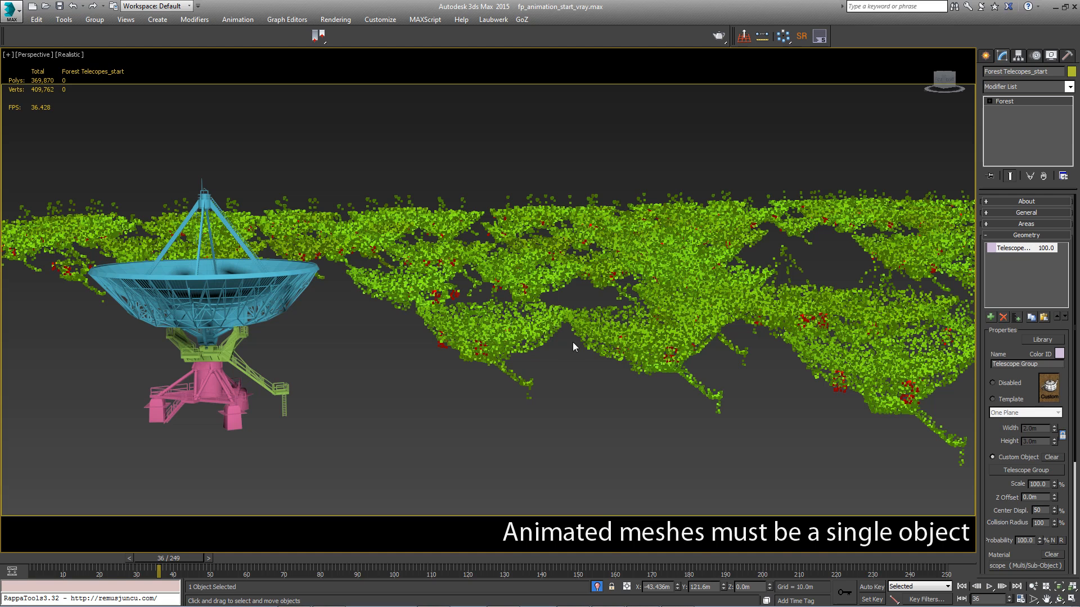
Start a V-Ray mesh export of the Telescope Group as a single file named telescope.
scroll(689, 340, "down", 3)
left_click(367, 332)
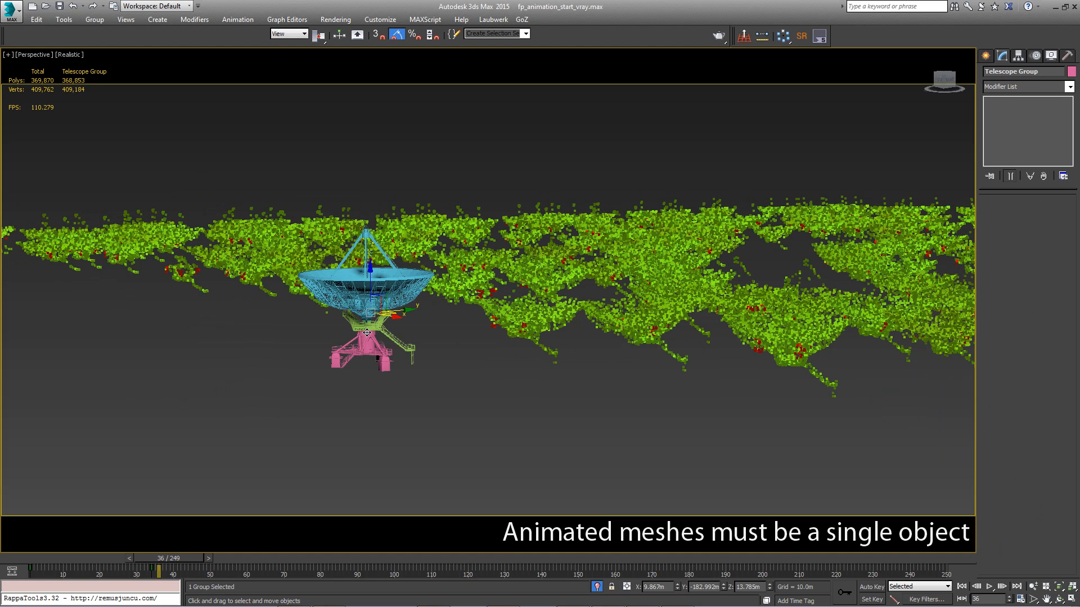
right_click(366, 333)
left_click(405, 483)
left_click(480, 229)
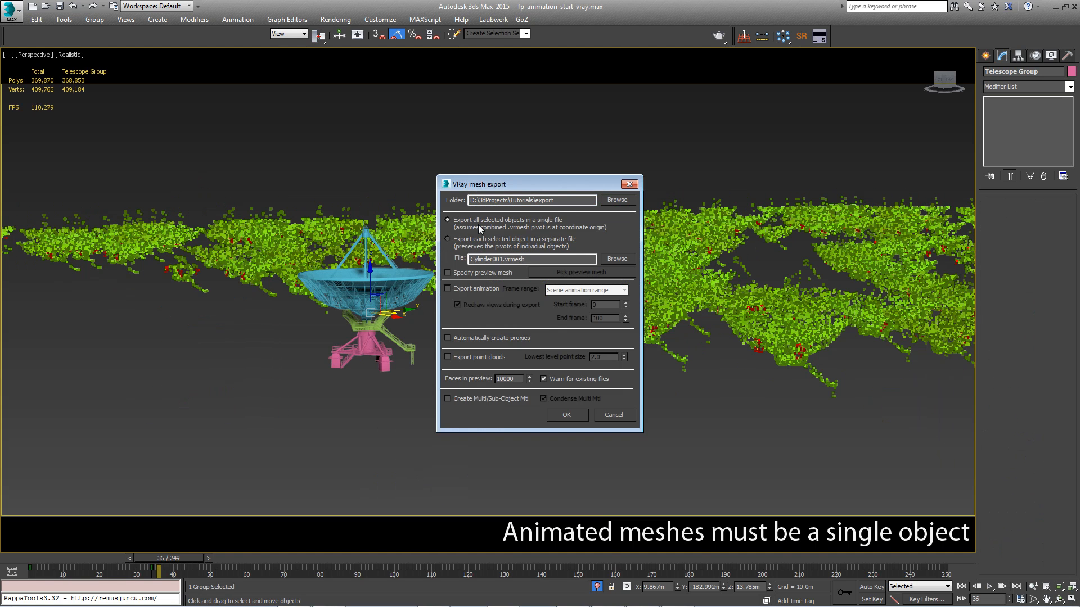
double_click(475, 259)
type("telescope")
Enable animation export with a frame range of 0 to 1, and export the telescope mesh with an automatically created proxy.
left_click(474, 289)
left_click(614, 290)
left_click(575, 305)
double_click(600, 318)
type("1")
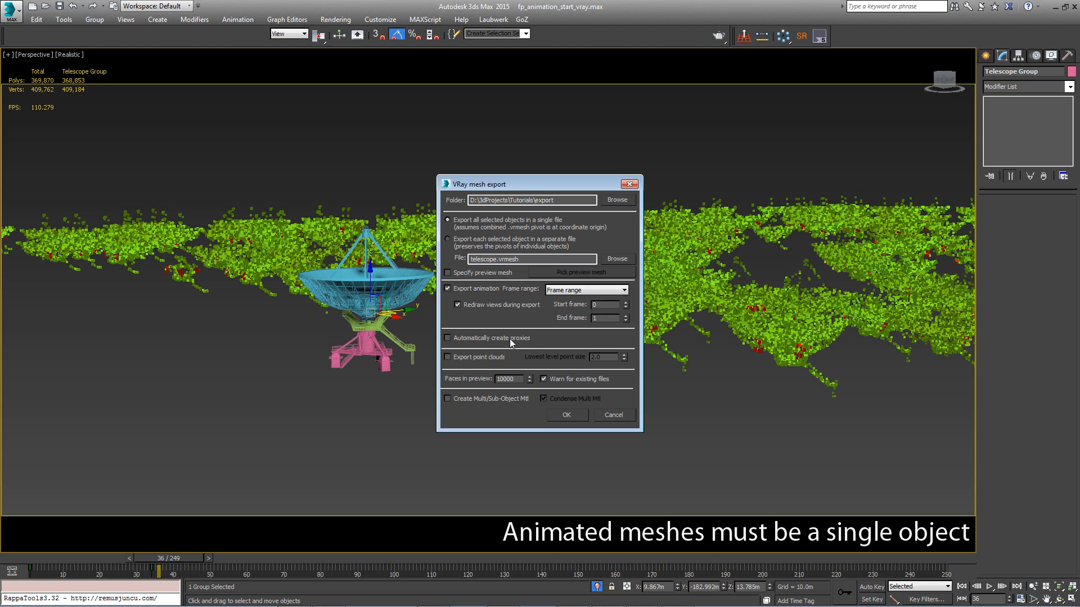
left_click(566, 415)
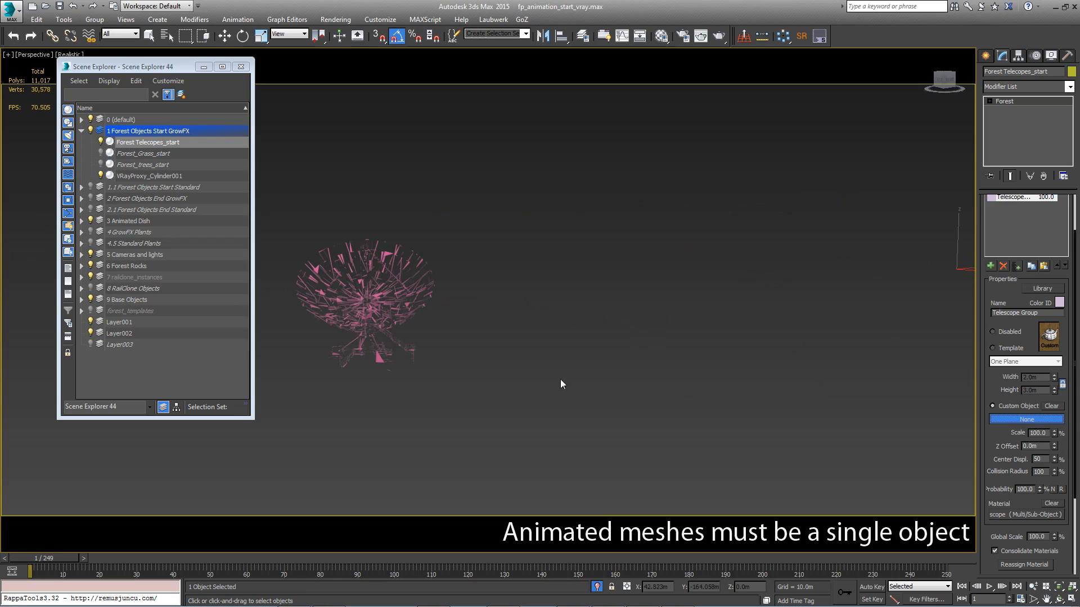
Use the telescope's V-Ray proxy as the custom geometry object of Forest Telecopes_start.
left_click(376, 306)
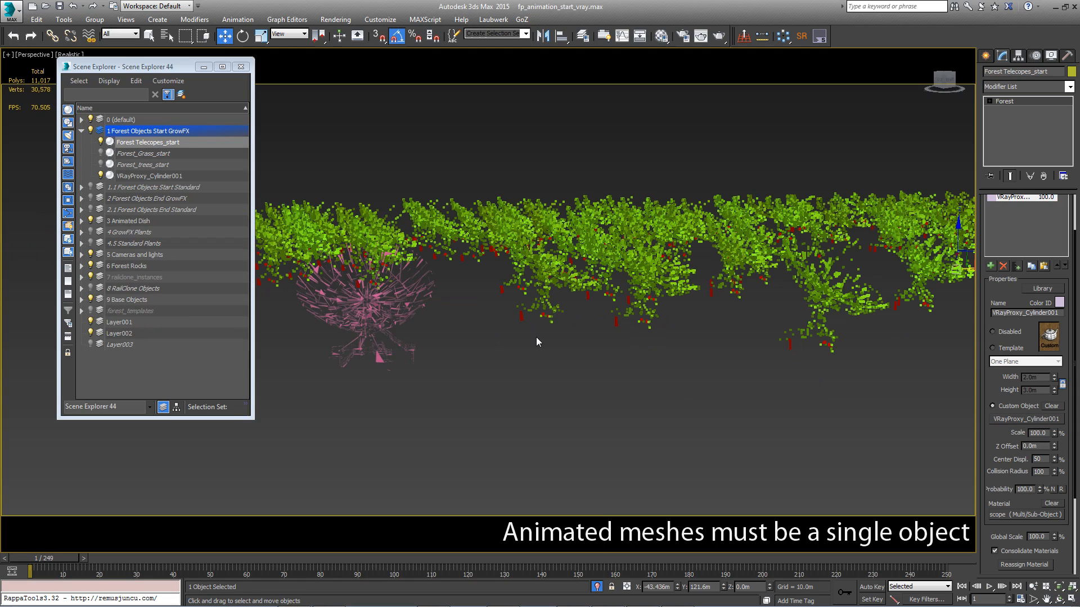
left_click(247, 69)
middle_click_drag(669, 268, 343, 273)
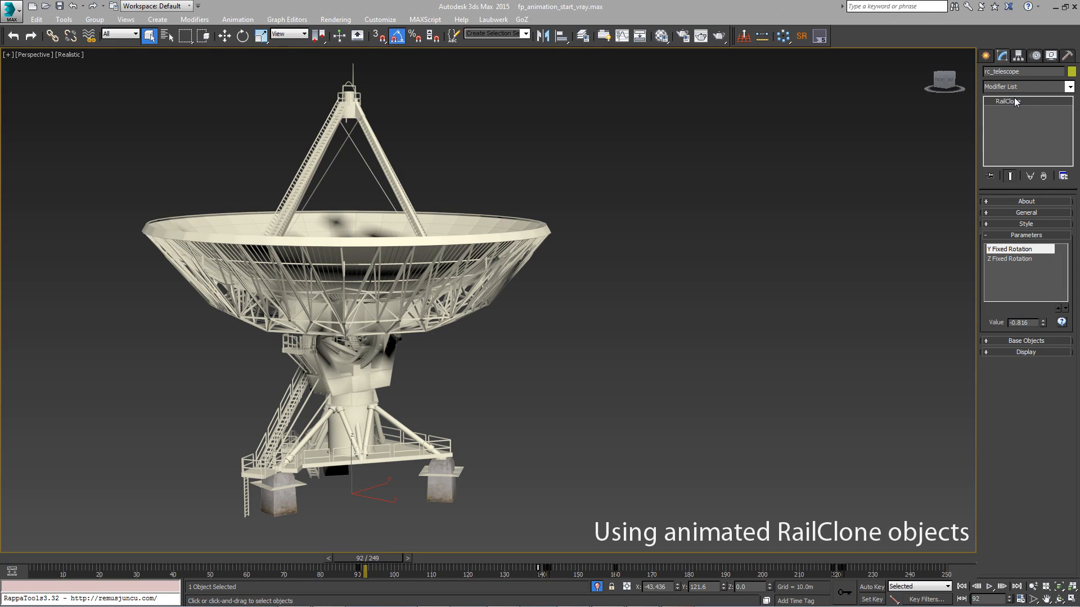
Preview the rc_telescope RailClone object's animation and turn off its Use Instancing Engine render option.
left_click_drag(366, 564, 729, 566)
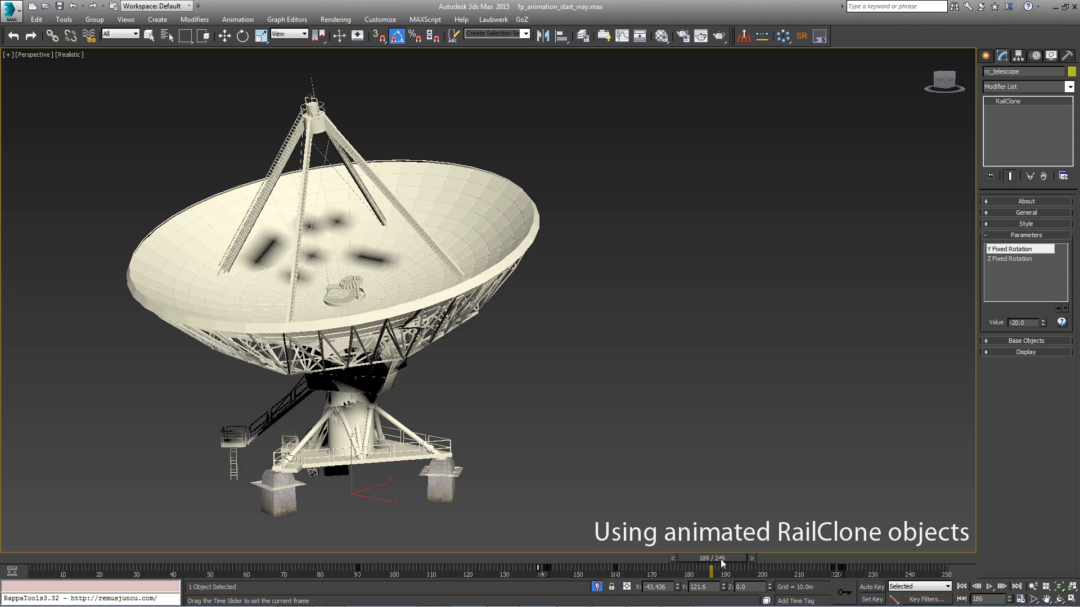
left_click(1048, 352)
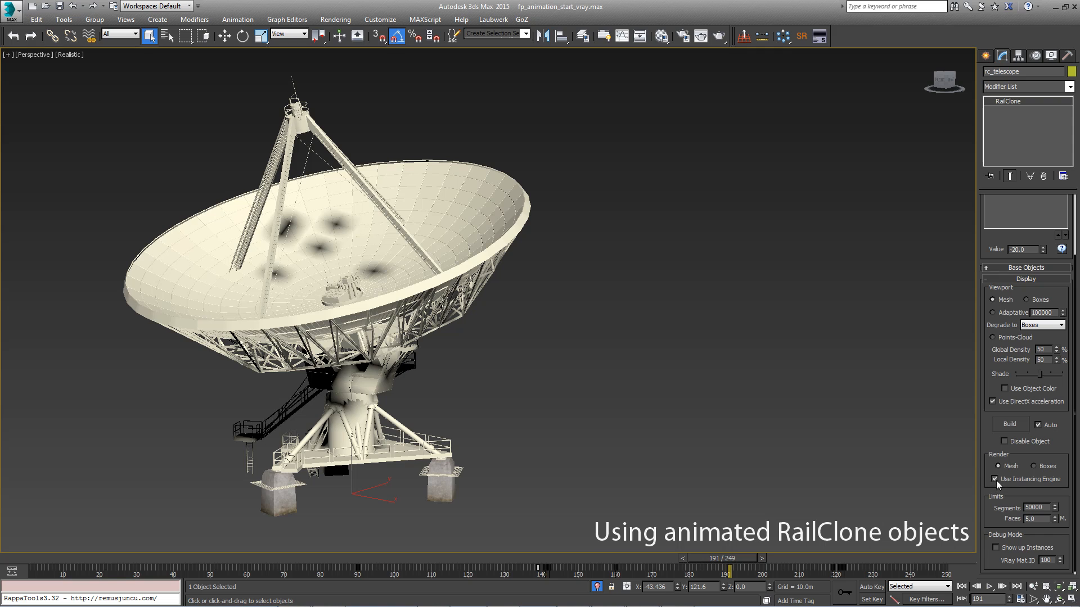
left_click(994, 479)
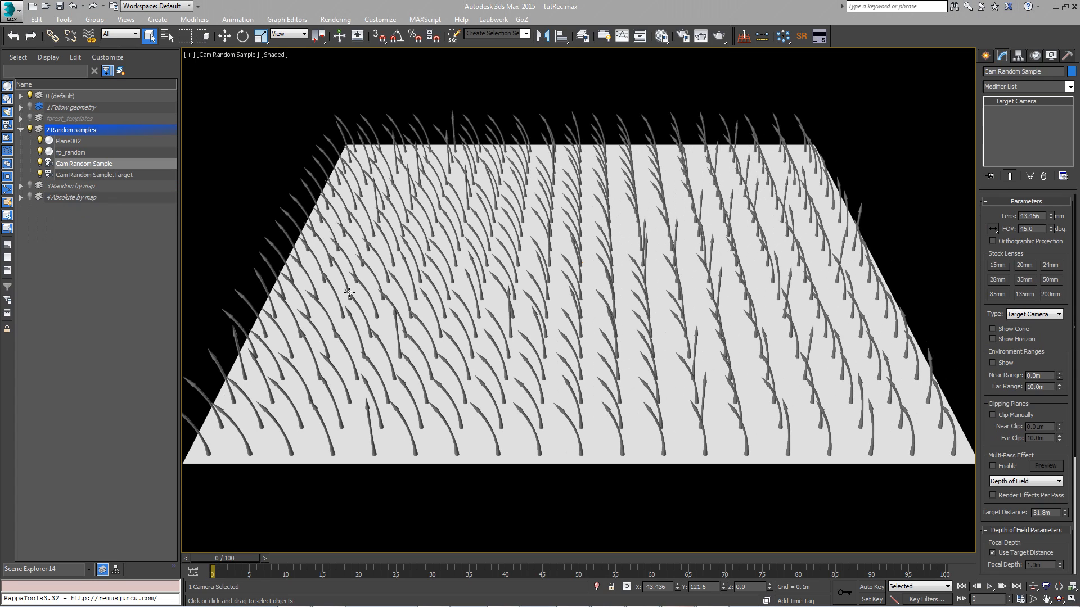
Hide the 2 Random samples layer, show the 3 Random by map layer, and view it through the Cam Random from map camera.
left_click(30, 130)
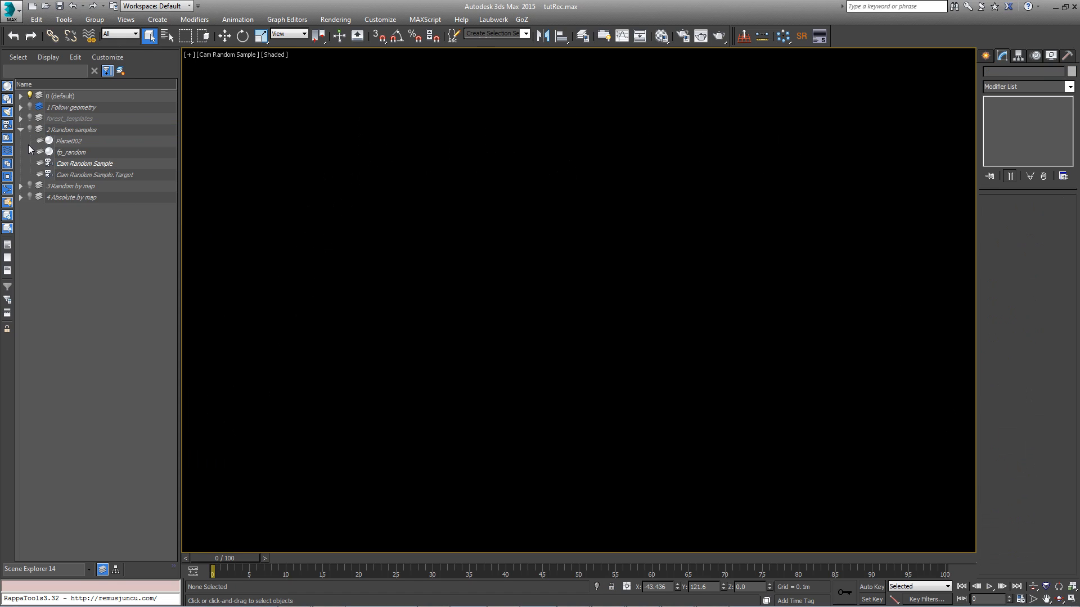
left_click(30, 186)
left_click(20, 187)
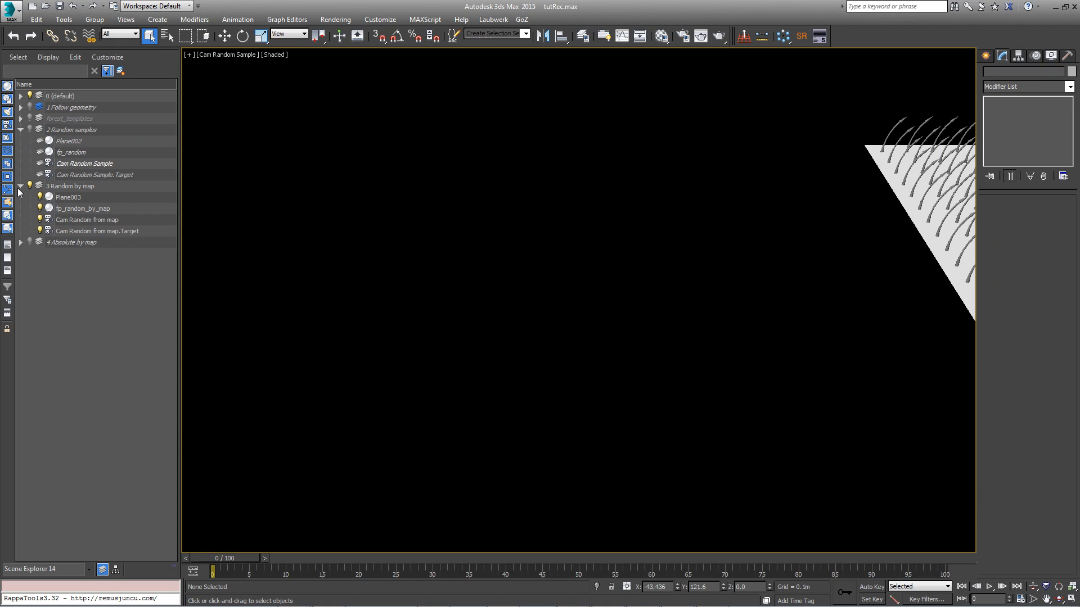
left_click(61, 219)
key("c")
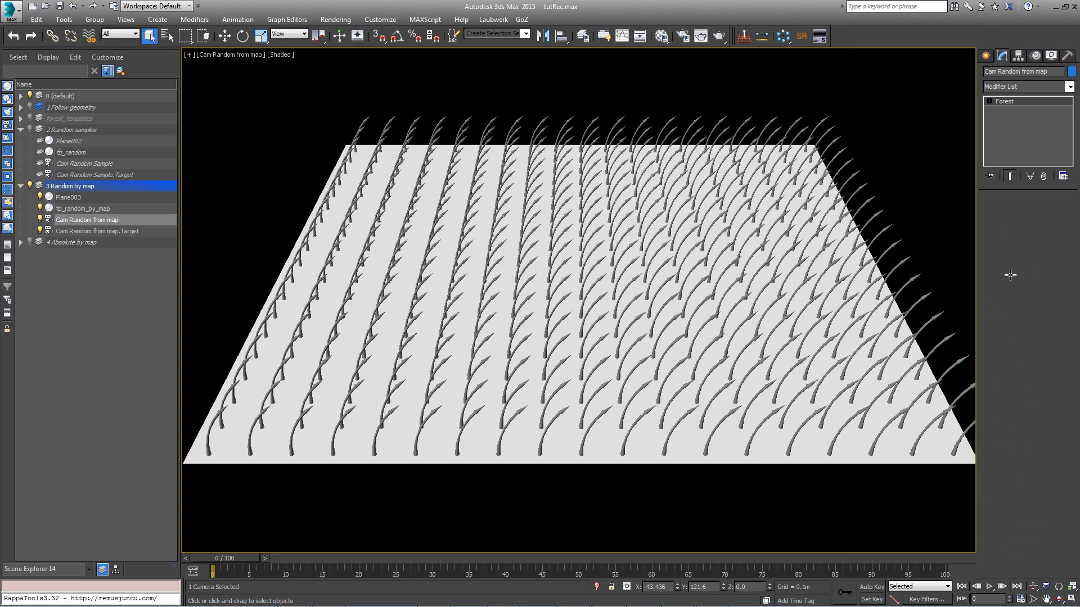
Set fp_random_by_map's animation mode to Random from Map and assign a Gradient Ramp as its map.
key("Up")
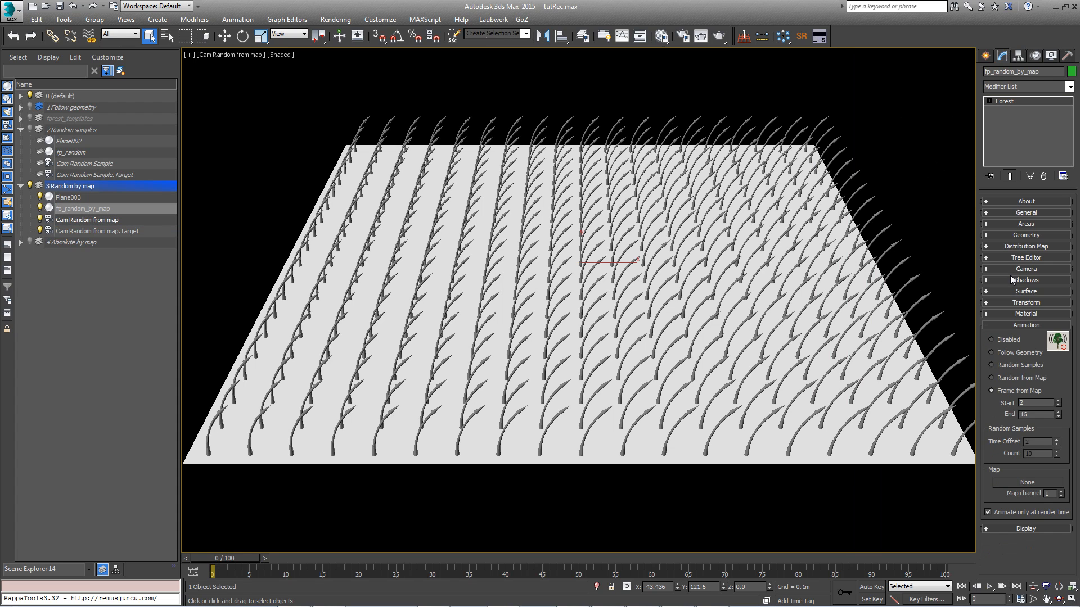
left_click(1010, 376)
left_click_drag(235, 560, 190, 529)
left_click(1027, 482)
left_click(293, 285)
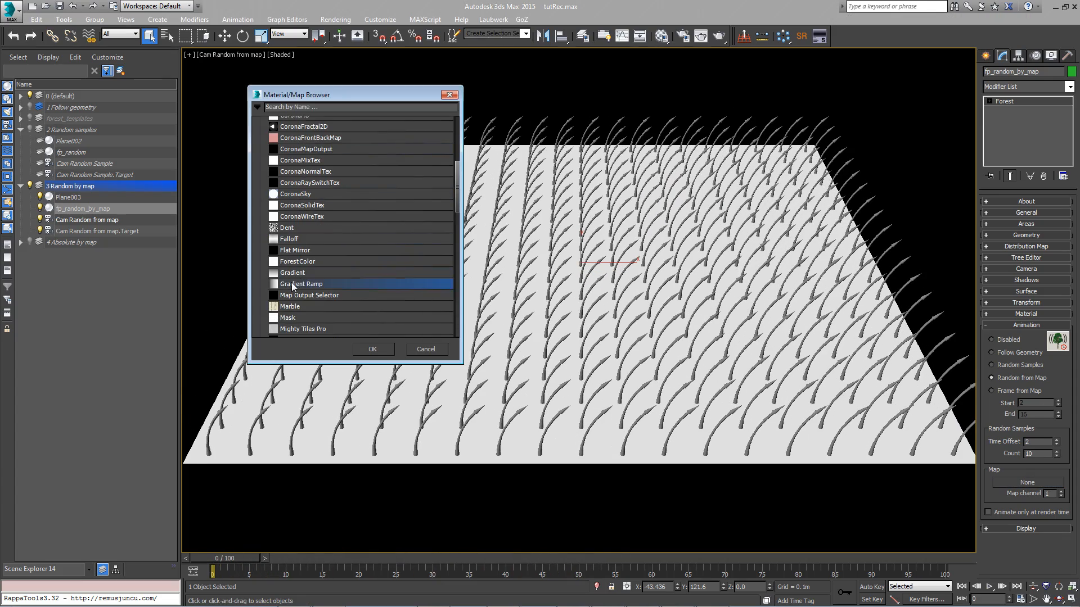
double_click(292, 285)
Place the Gradient Ramp in the Material Editor as an instance and set its W angle to 90.
left_click_drag(214, 555, 386, 572)
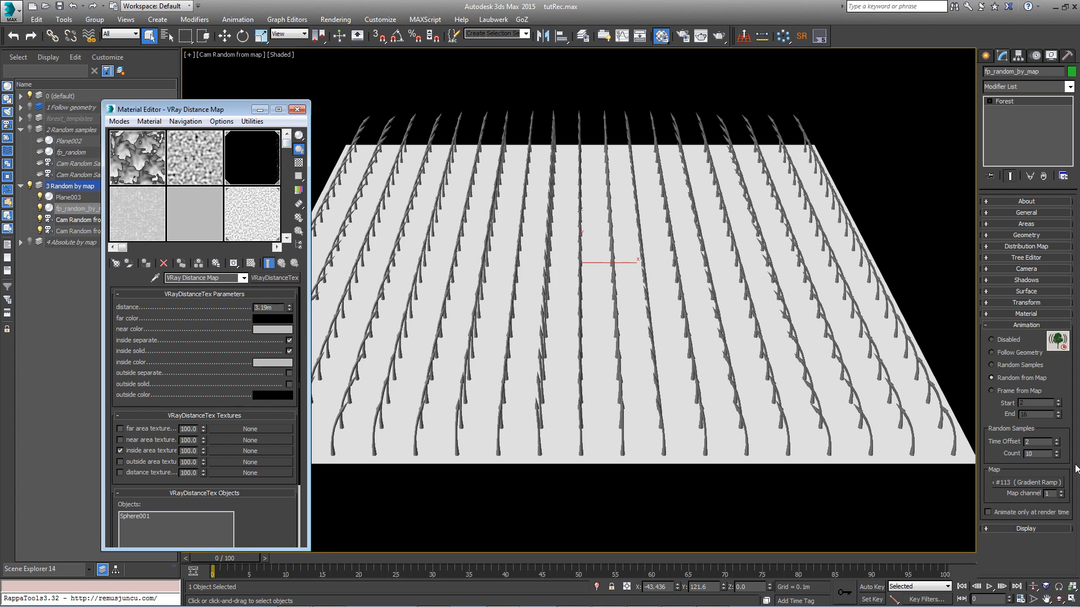
left_click_drag(1033, 483, 246, 169)
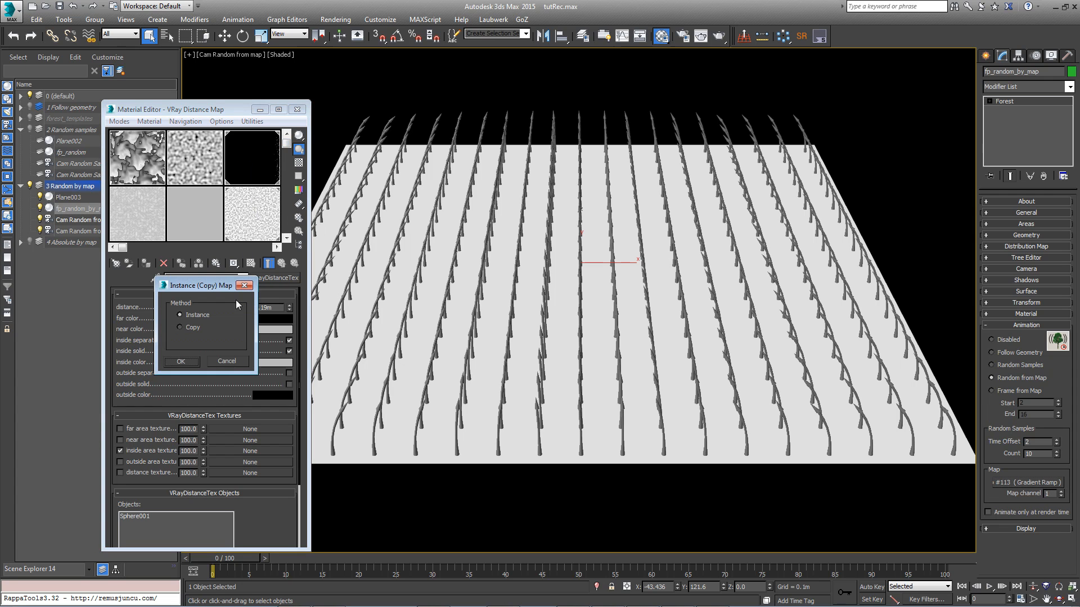
left_click(180, 362)
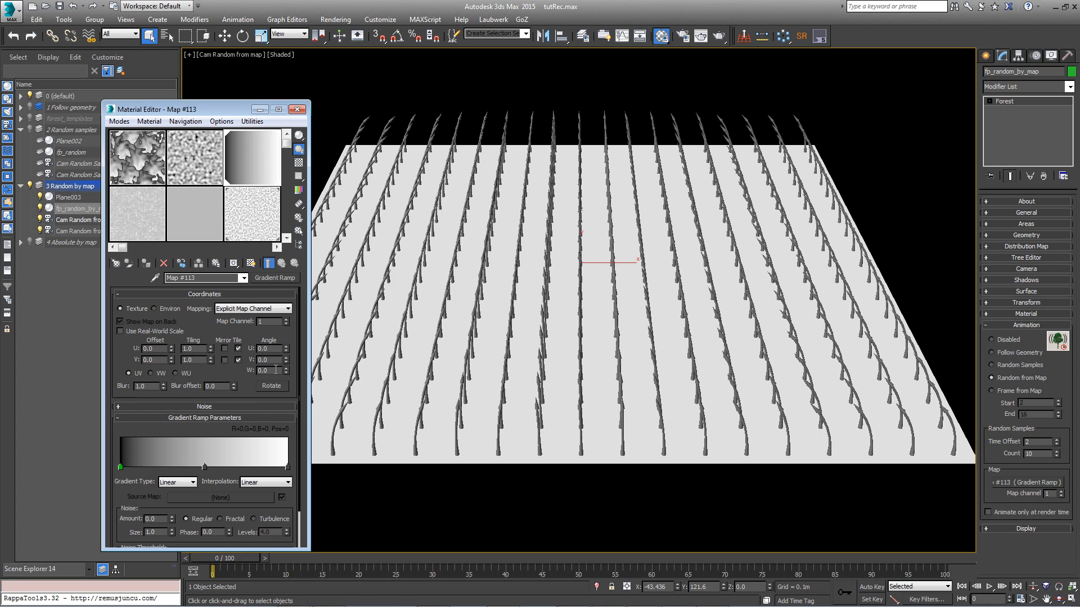
type("90")
key("Return")
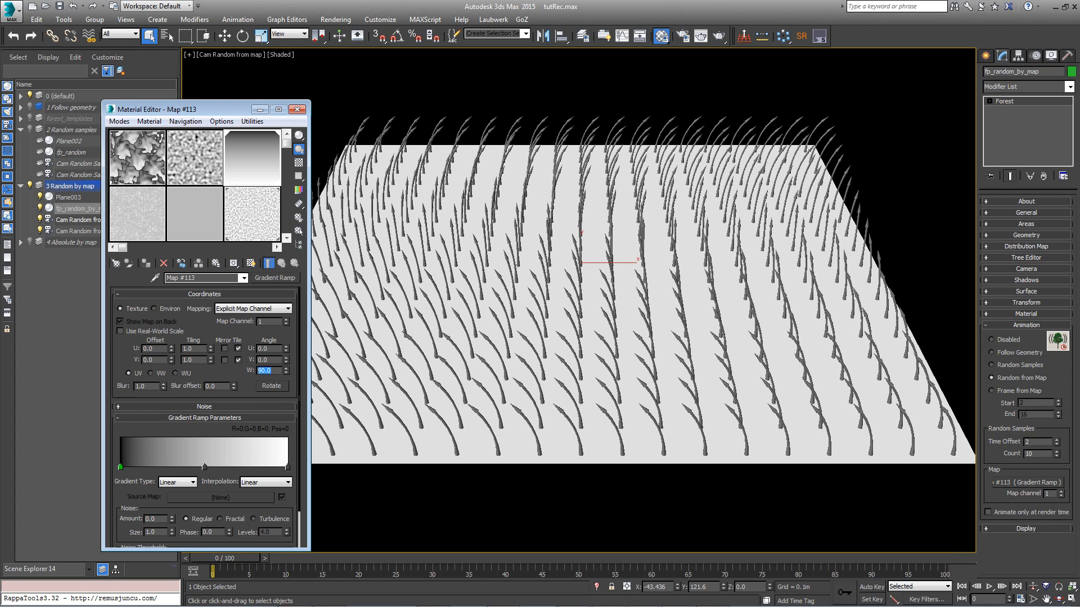
Play the fp_random_by_map animation while setting its random samples to a count of 20 and a time offset of 2.
left_click_drag(207, 565, 874, 554)
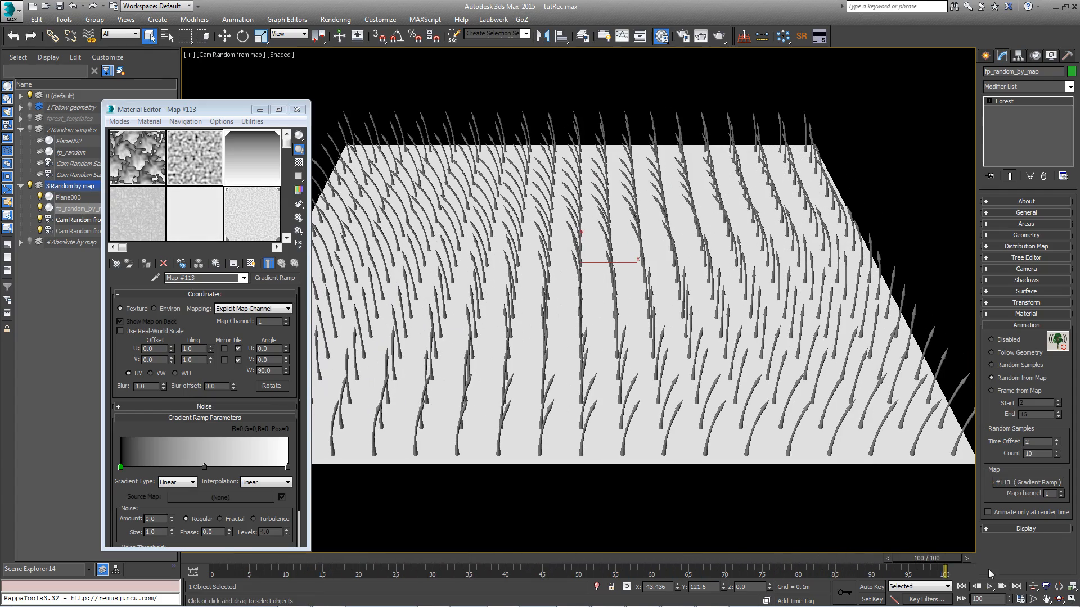
left_click(988, 587)
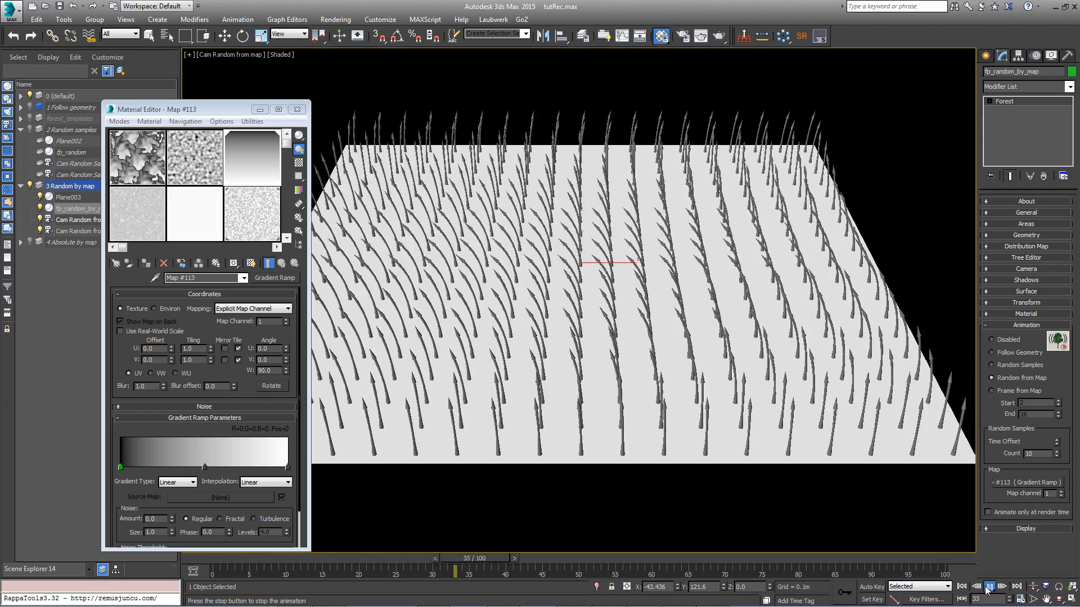
left_click(1043, 454)
left_click_drag(1043, 454, 1007, 464)
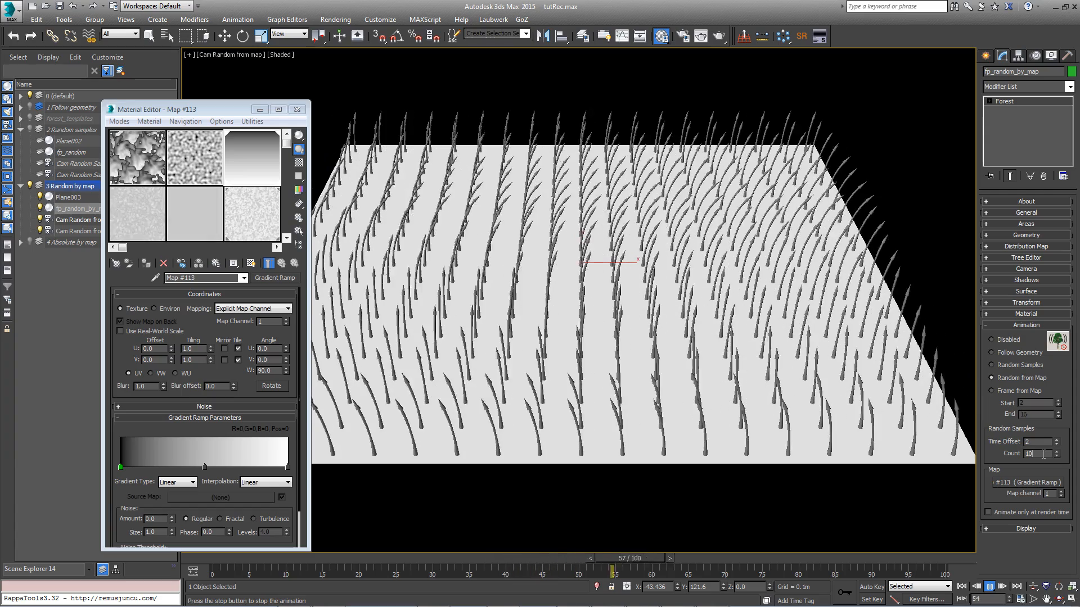
type("20")
left_click(1044, 442)
type("2")
key("Return")
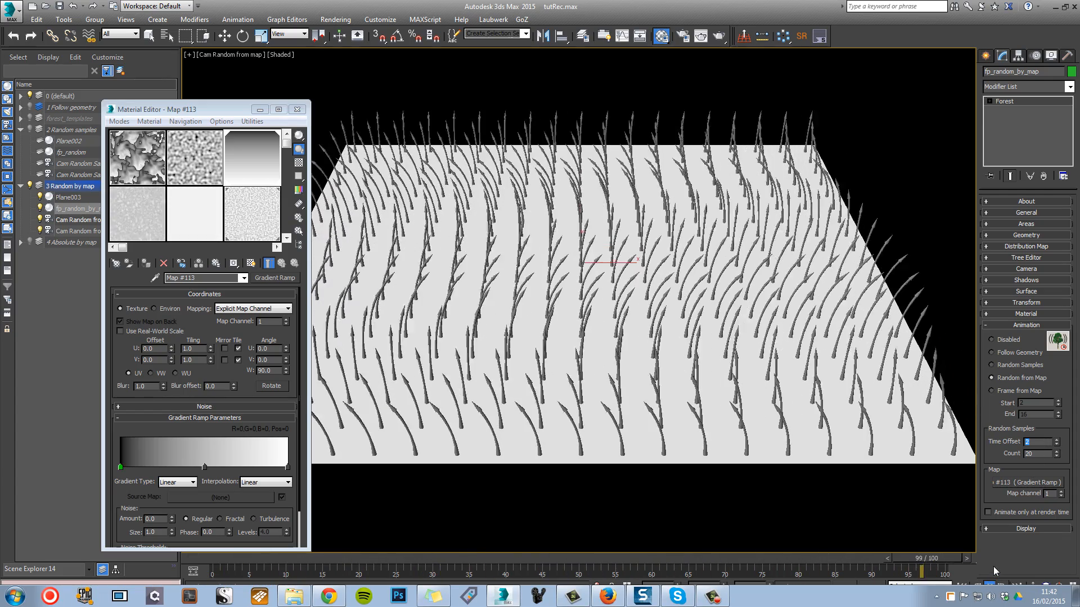
left_click(989, 587)
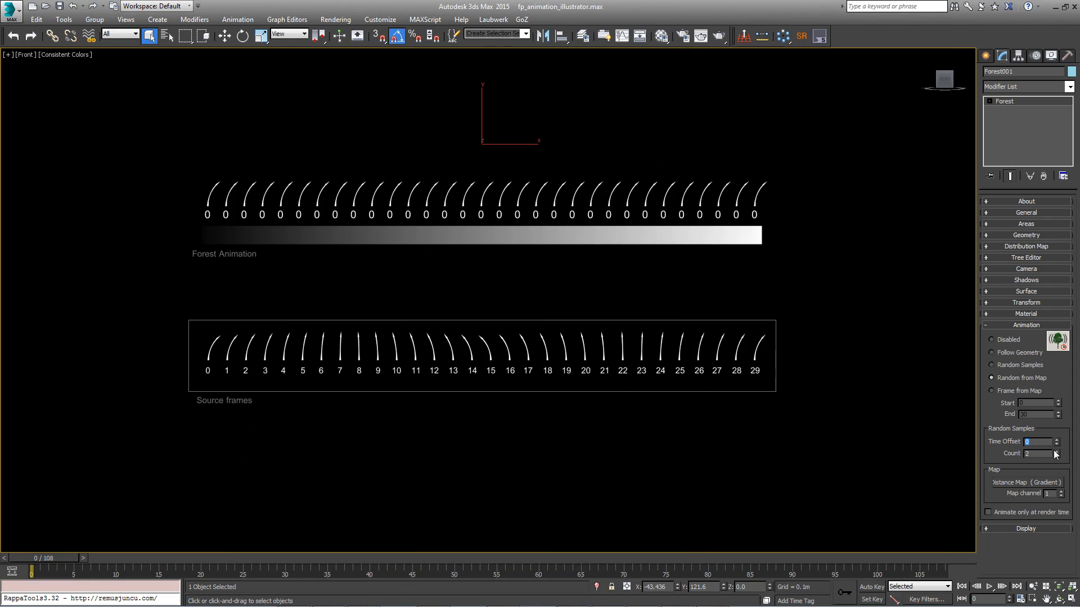
Set Forest001's random samples to a time offset of 5 and a count of 6, and preview the animation.
type("56")
key("Return")
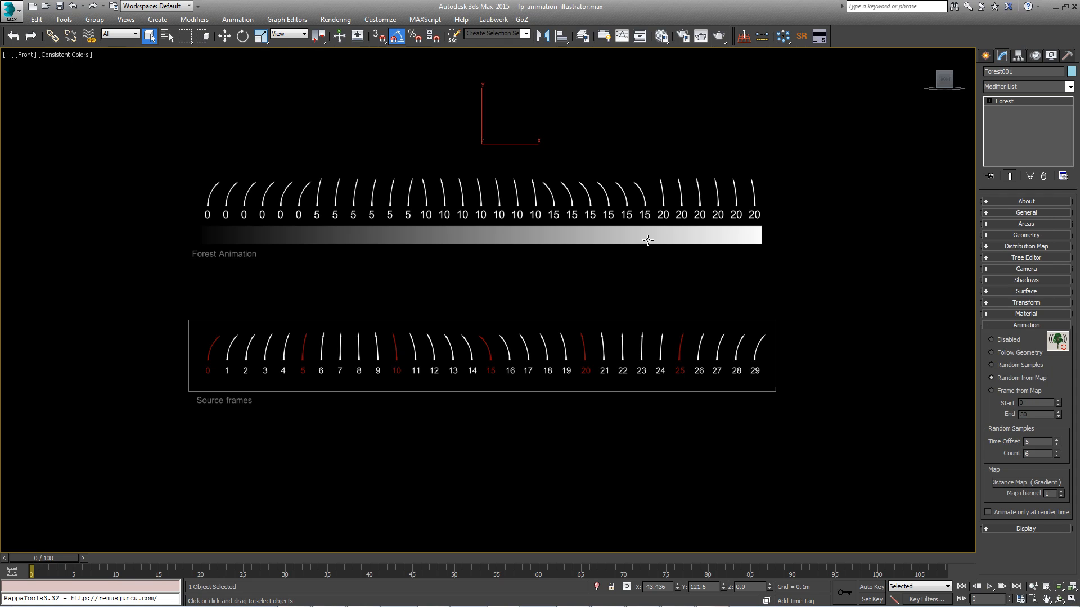
mouse_move(42, 555)
left_mouse_down()
mouse_move(643, 562)
mouse_move(815, 545)
mouse_move(42, 569)
left_mouse_up()
Set Forest001's random samples to a time offset of 2 and a count of 15, and preview the animation.
double_click(1037, 442)
type("2")
key("Tab")
type("15")
key("Tab")
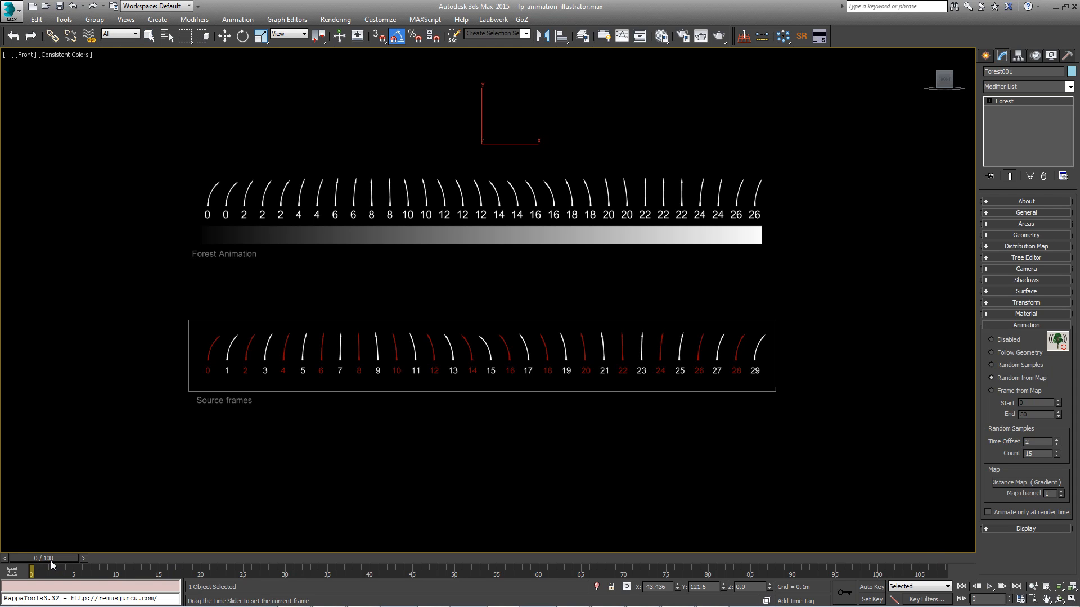
left_click_drag(50, 561, 33, 588)
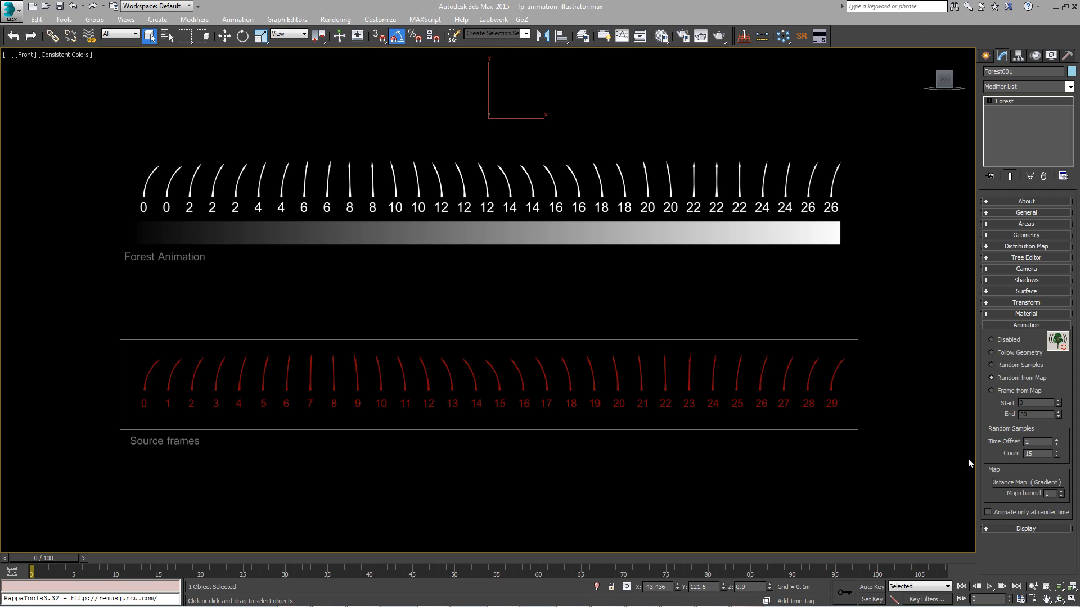
Switch Forest001's animation mode to Frame from Map and shift its gradient map's U offset to about 2.48.
left_click(1020, 392)
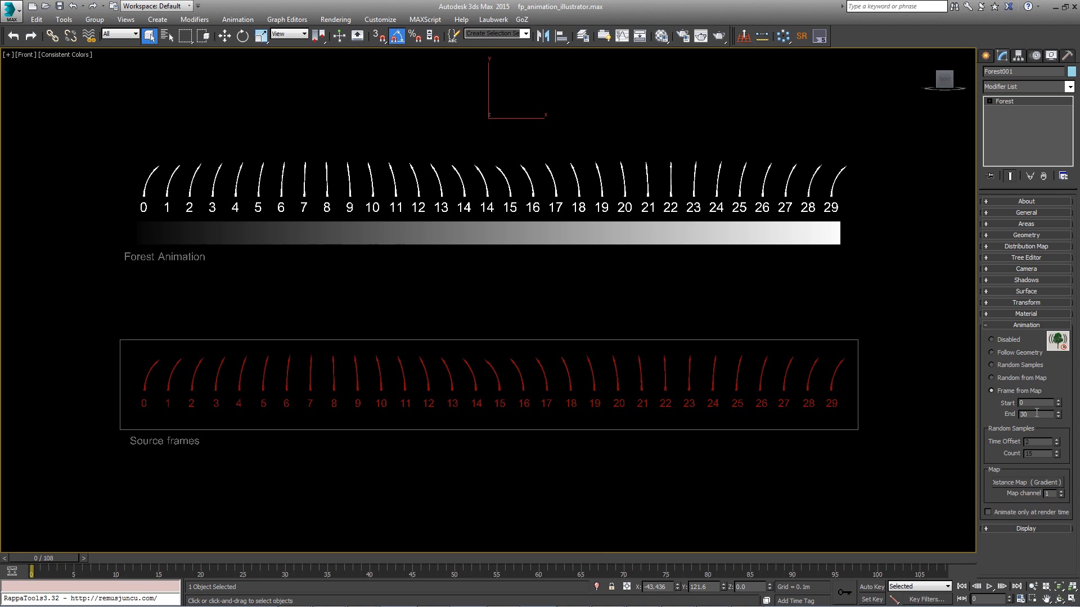
mouse_move(41, 559)
left_mouse_down()
mouse_move(422, 559)
mouse_move(107, 559)
mouse_move(214, 569)
mouse_move(34, 560)
left_mouse_up()
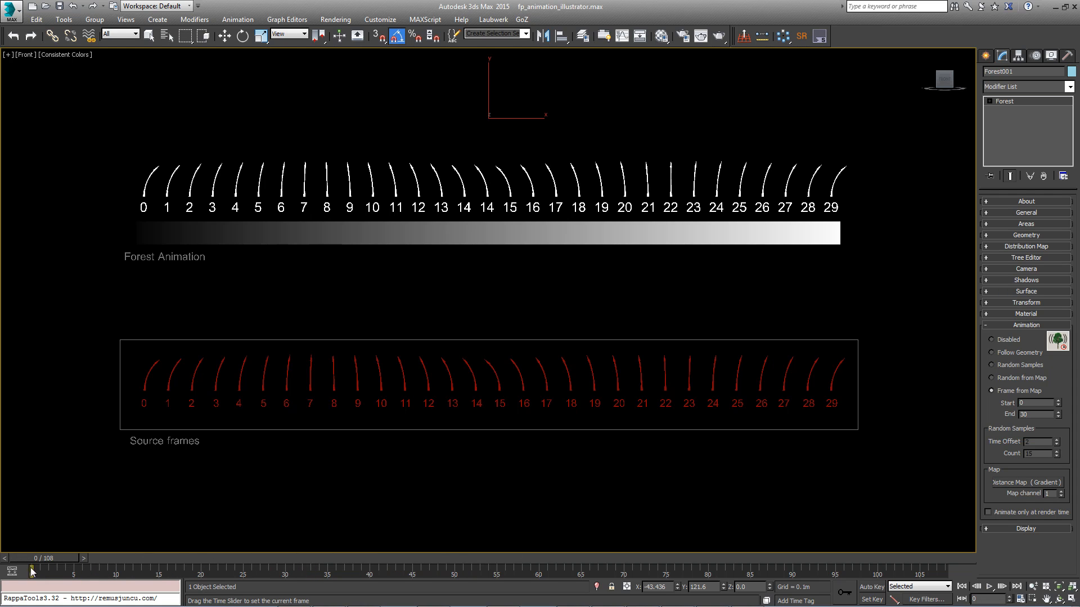
key("m")
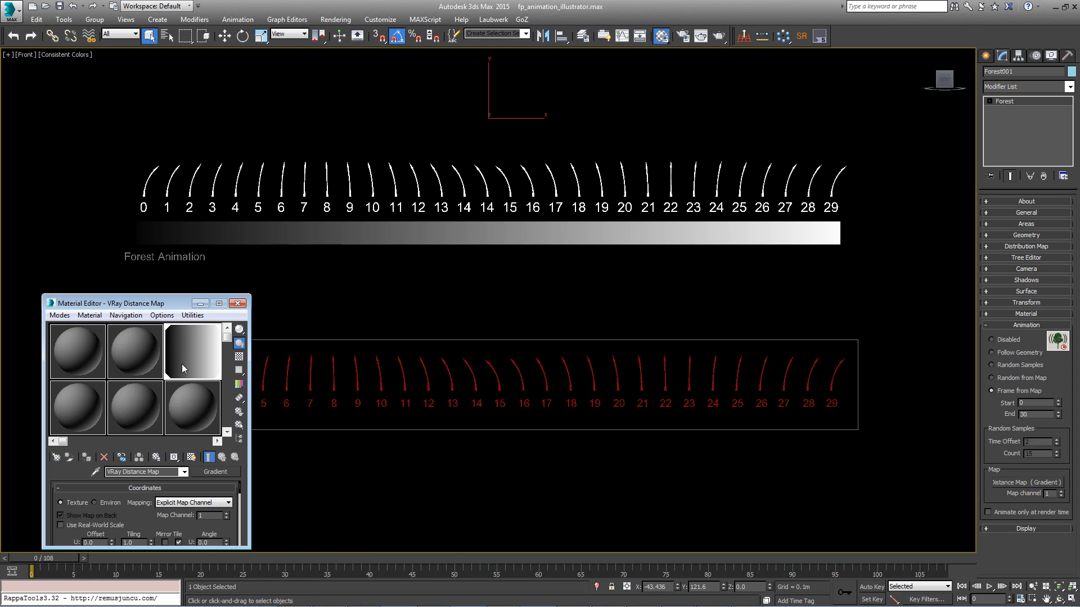
left_click_drag(113, 542, 154, 401)
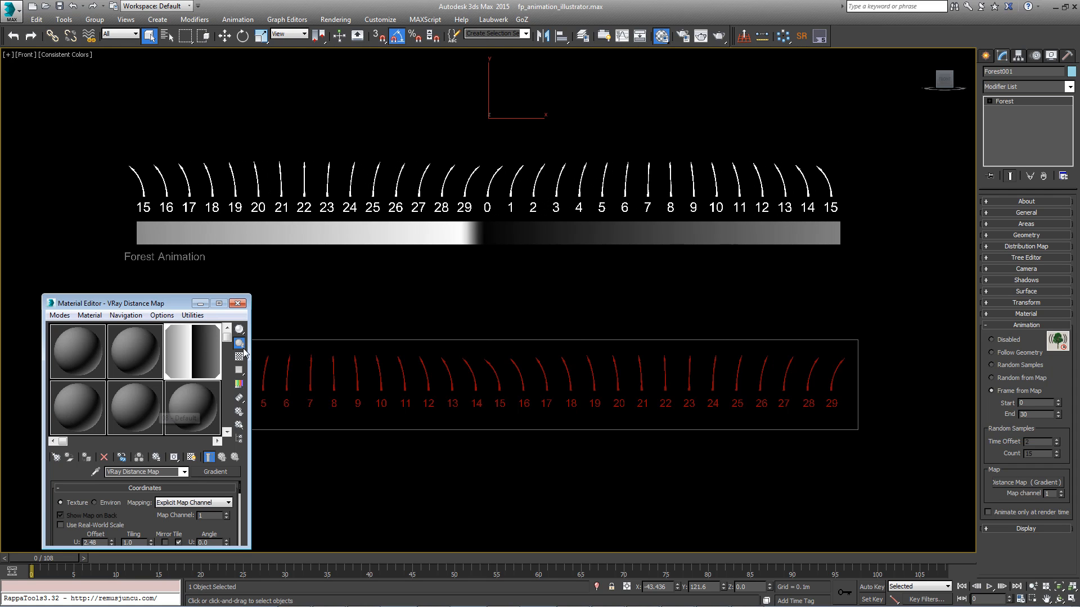
left_click(237, 304)
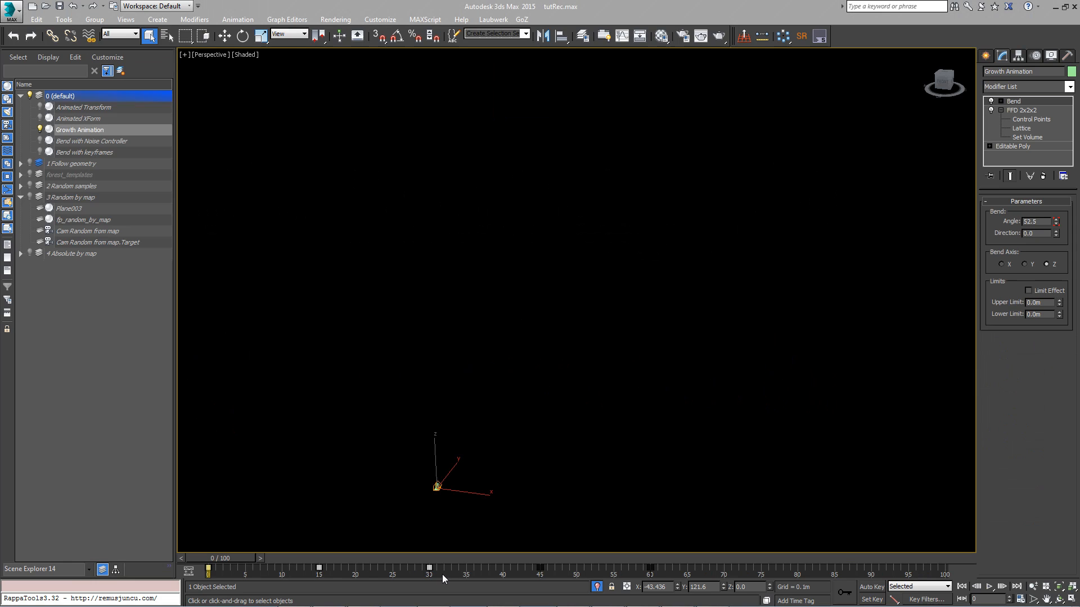
Preview the Growth Animation source up to frame 30, then show the 4 Absolute by map layer through its Cam absolute by map camera.
left_click_drag(224, 559, 437, 575)
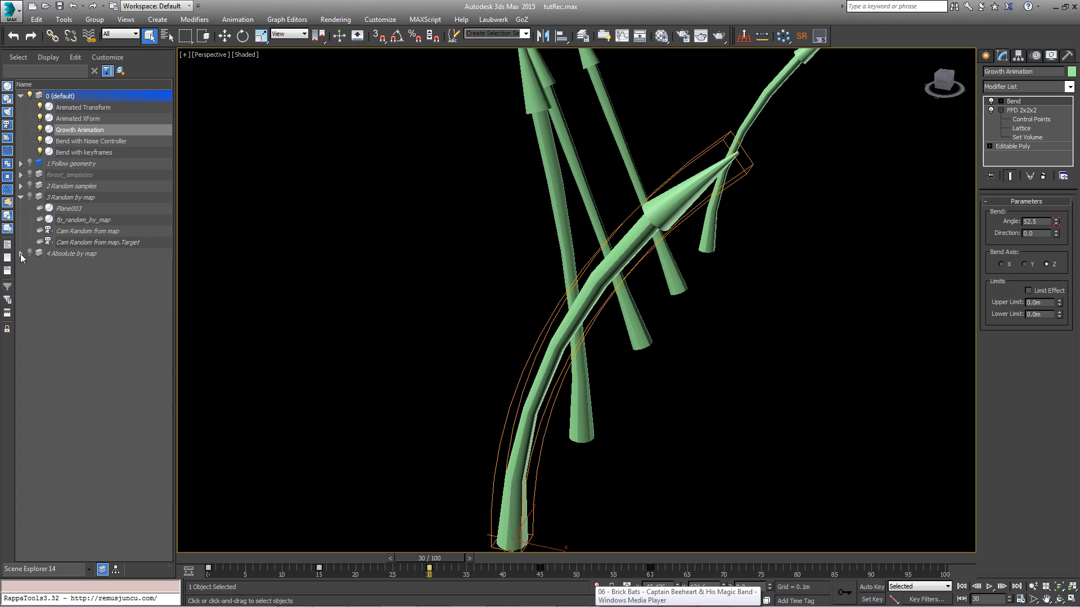
left_click(21, 253)
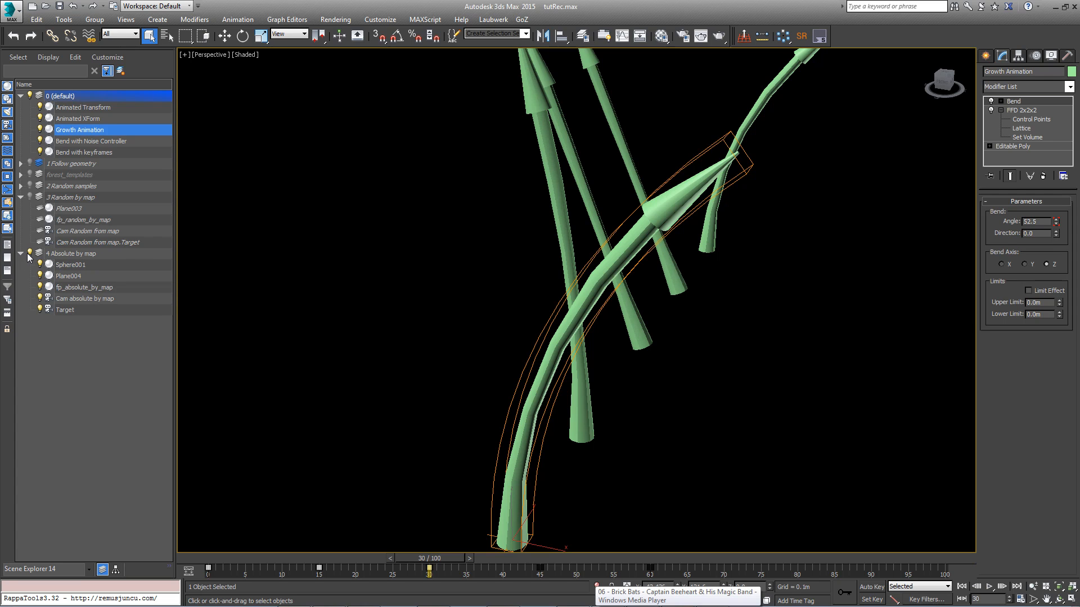
left_click(102, 298)
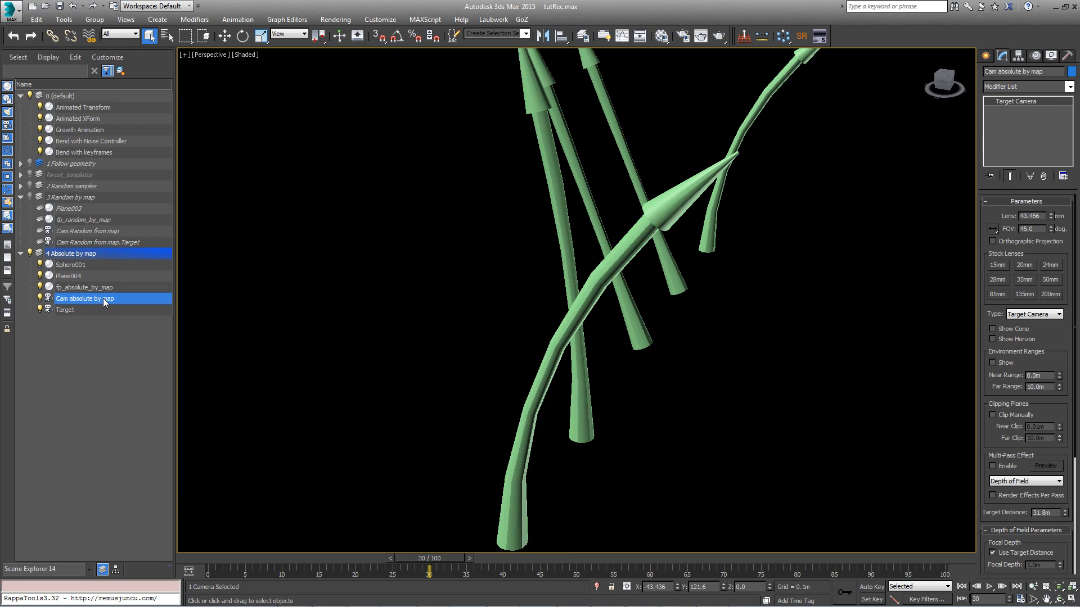
key("c")
Set fp_absolute_by_map's animation mode to Frame from Map and assign a Gradient Ramp as its map.
left_click(80, 285)
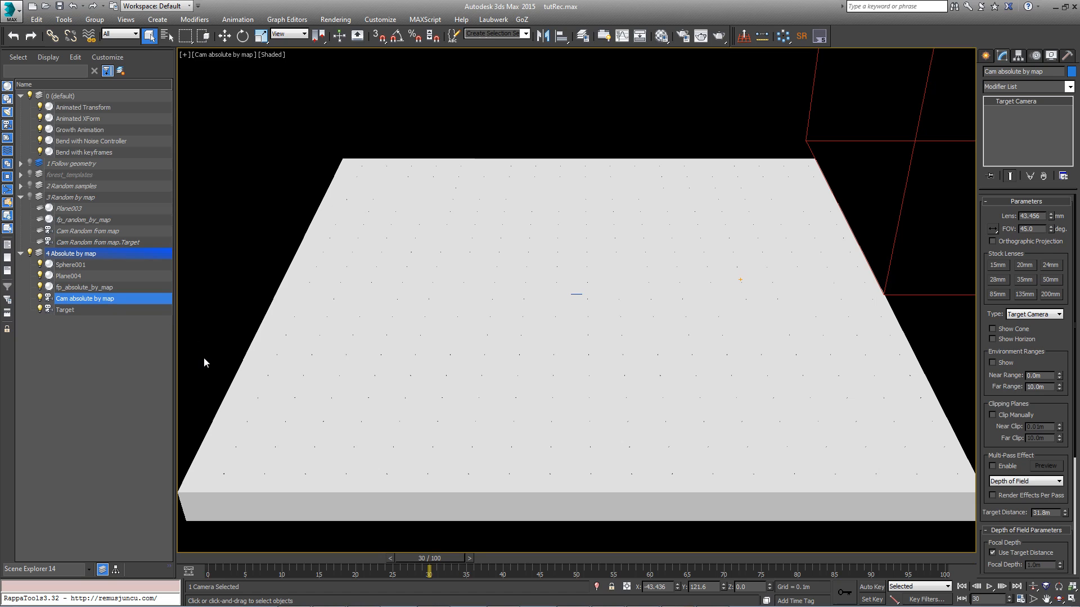
left_click(83, 286)
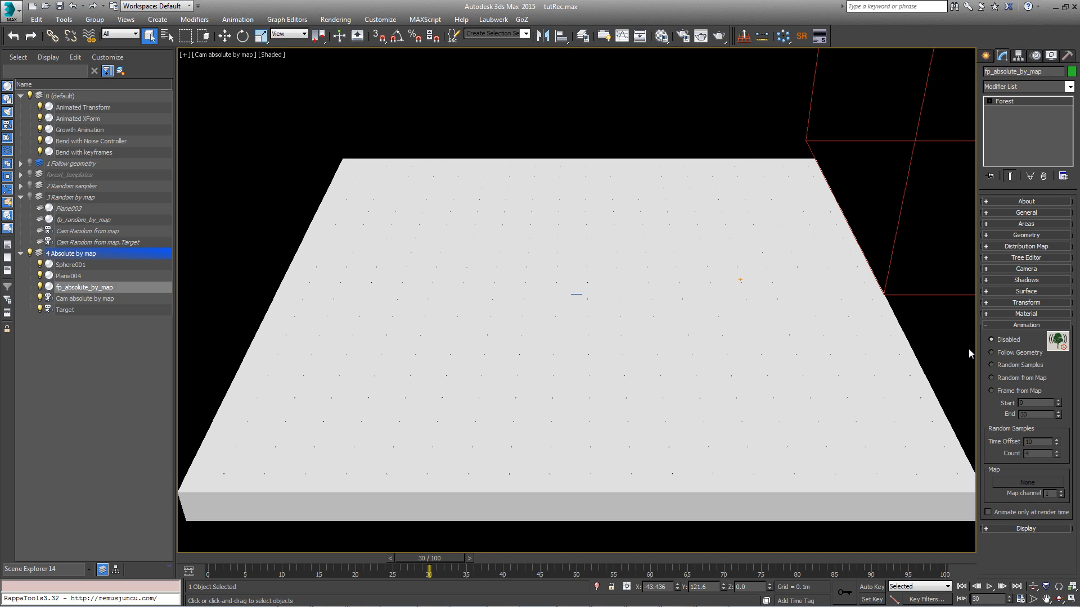
left_click(1027, 393)
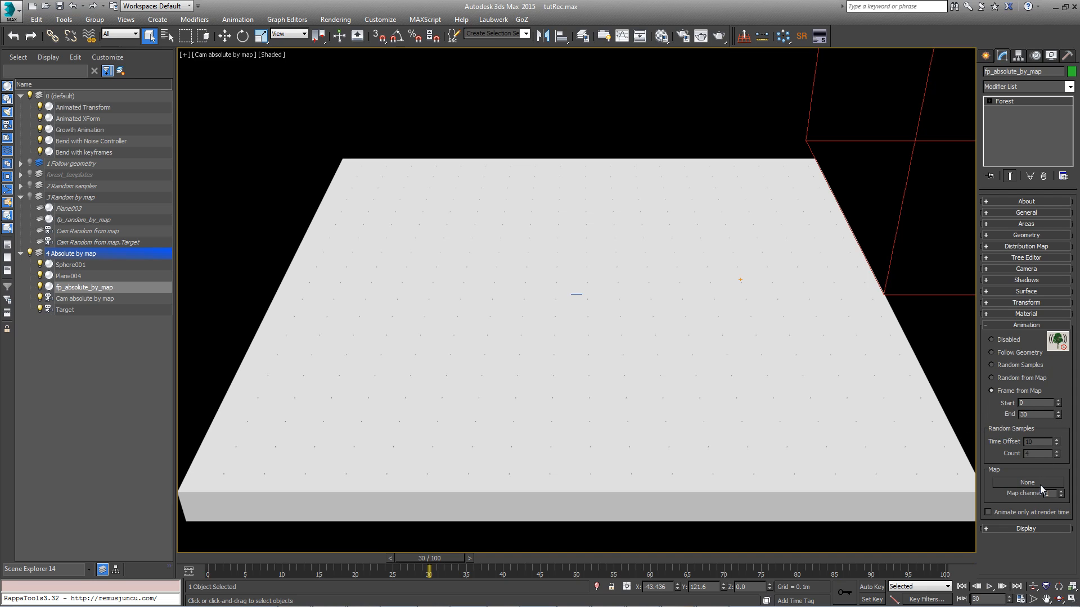
left_click(1024, 483)
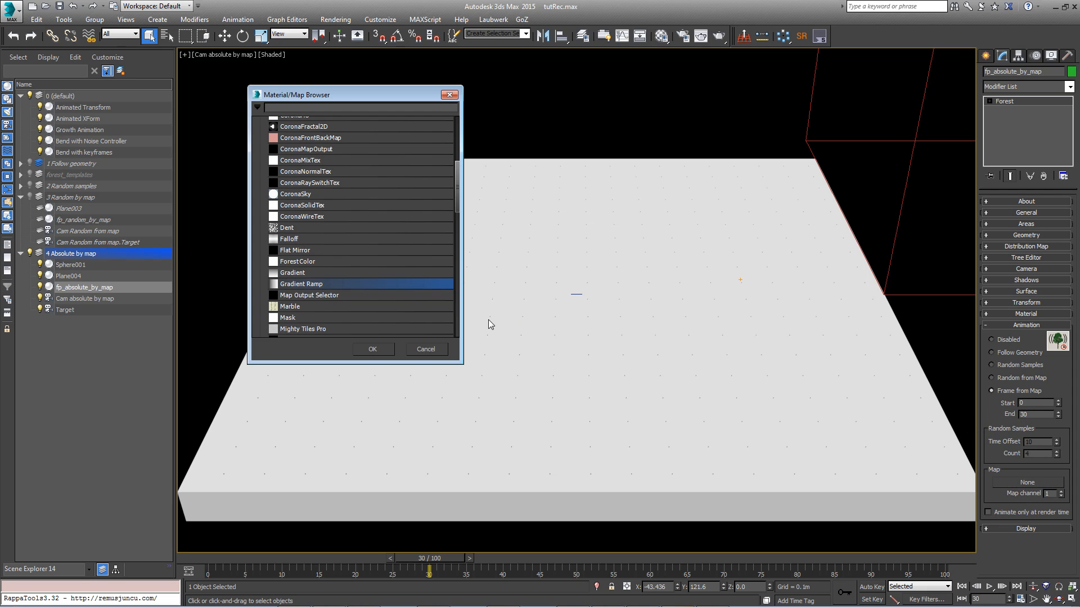
double_click(389, 284)
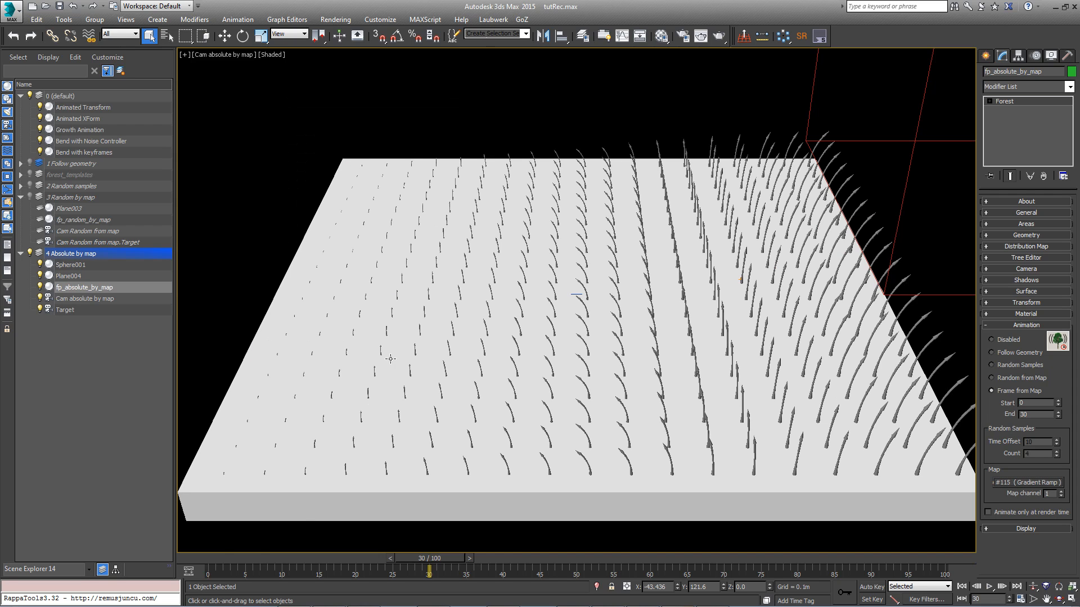
Return to frame 0 and load the Gradient Ramp as an instance in an enlarged Material Editor.
key("Home")
key("m")
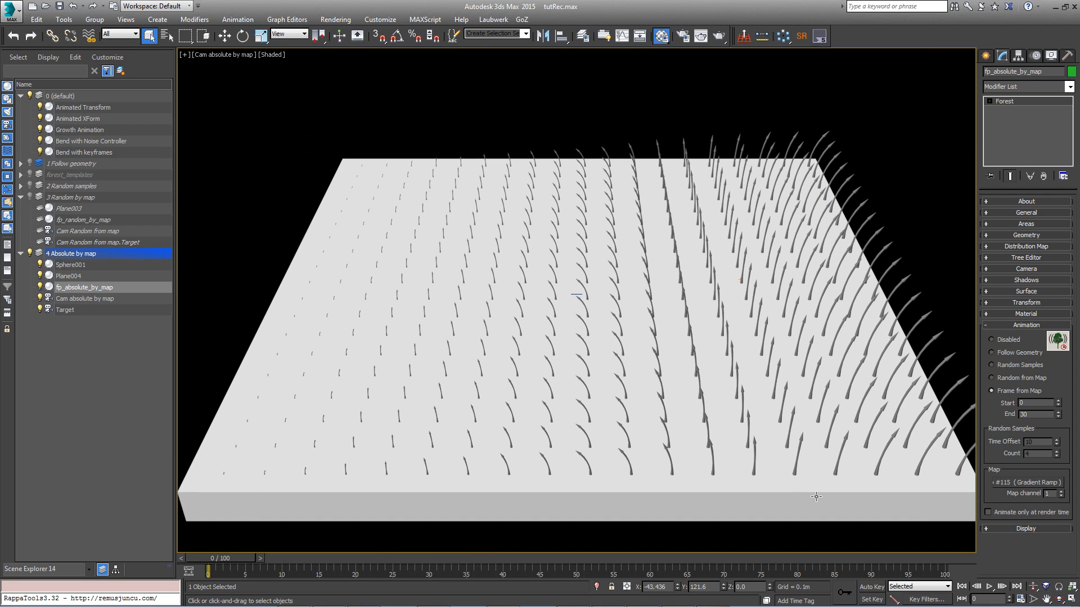
left_click_drag(1027, 487, 181, 341)
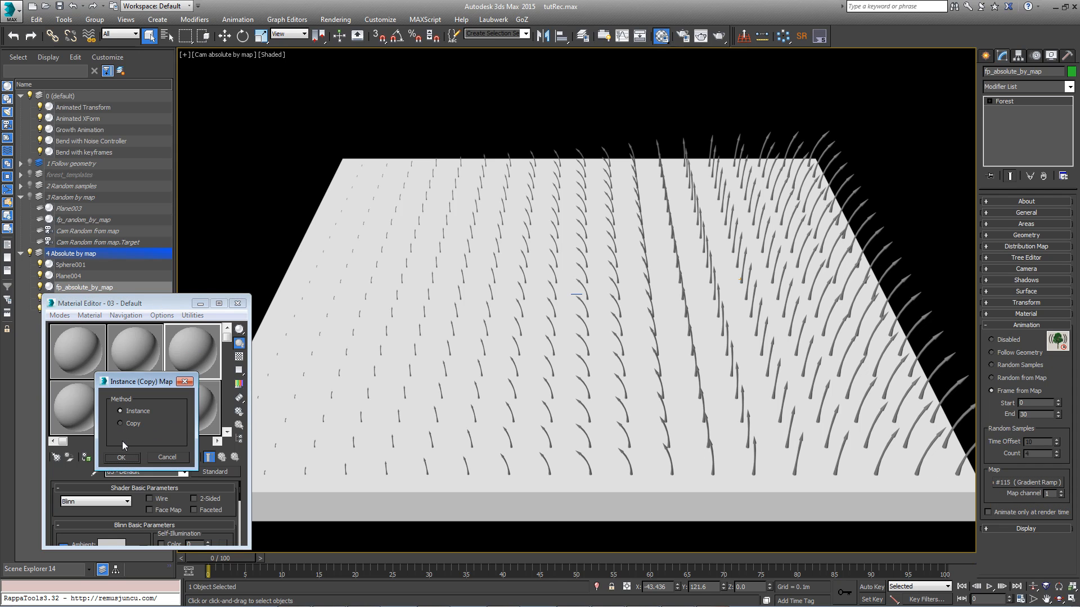
left_click(121, 458)
left_click_drag(145, 303, 169, 63)
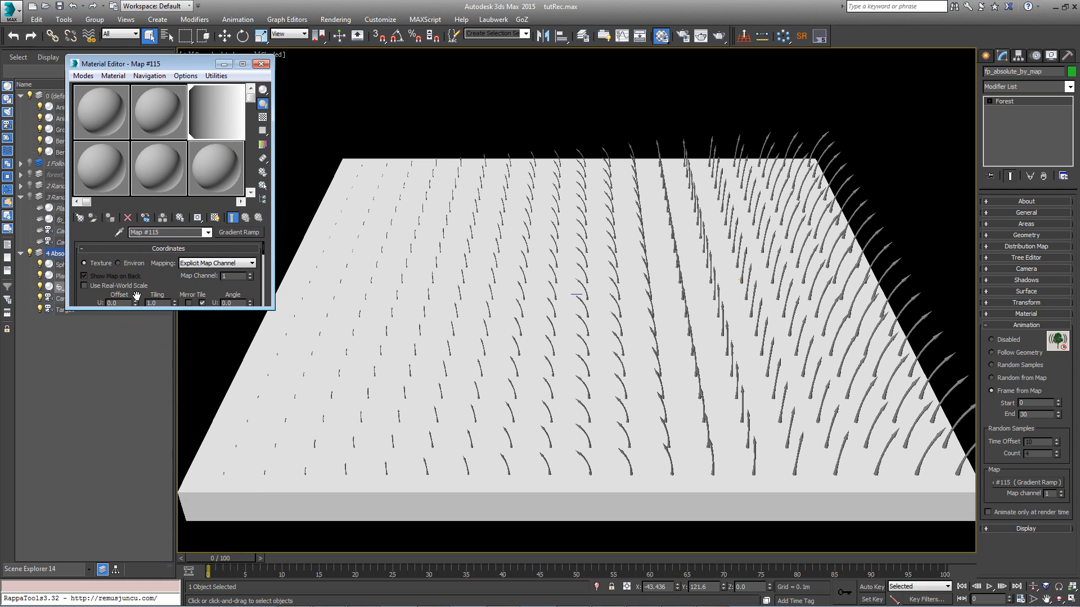
left_click_drag(138, 314, 138, 546)
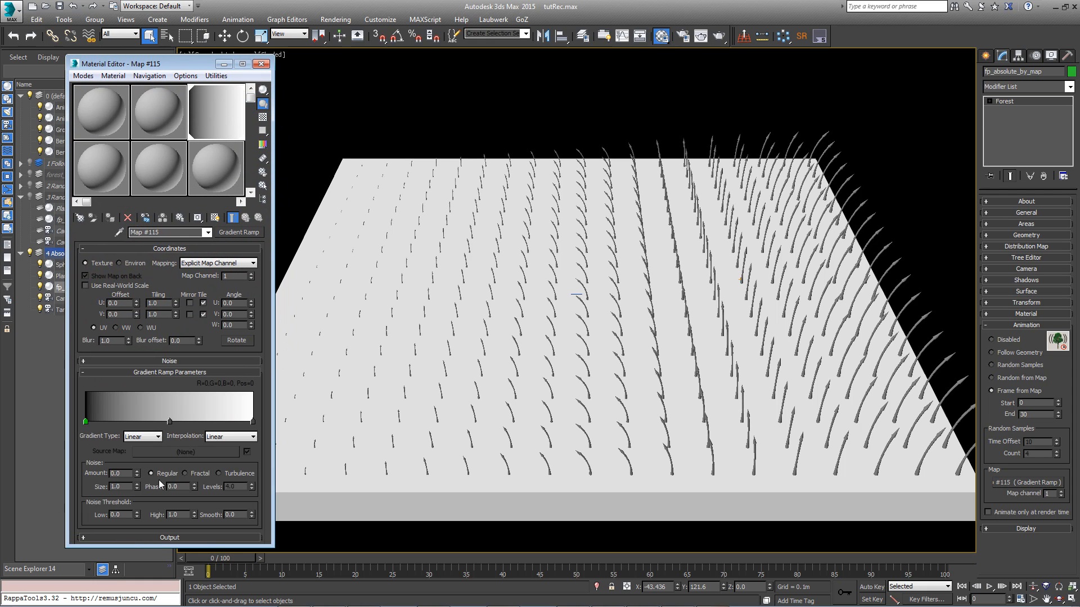
Make the gradient's middle flag black and move it to position 37.
double_click(169, 421)
left_click_drag(324, 118, 323, 73)
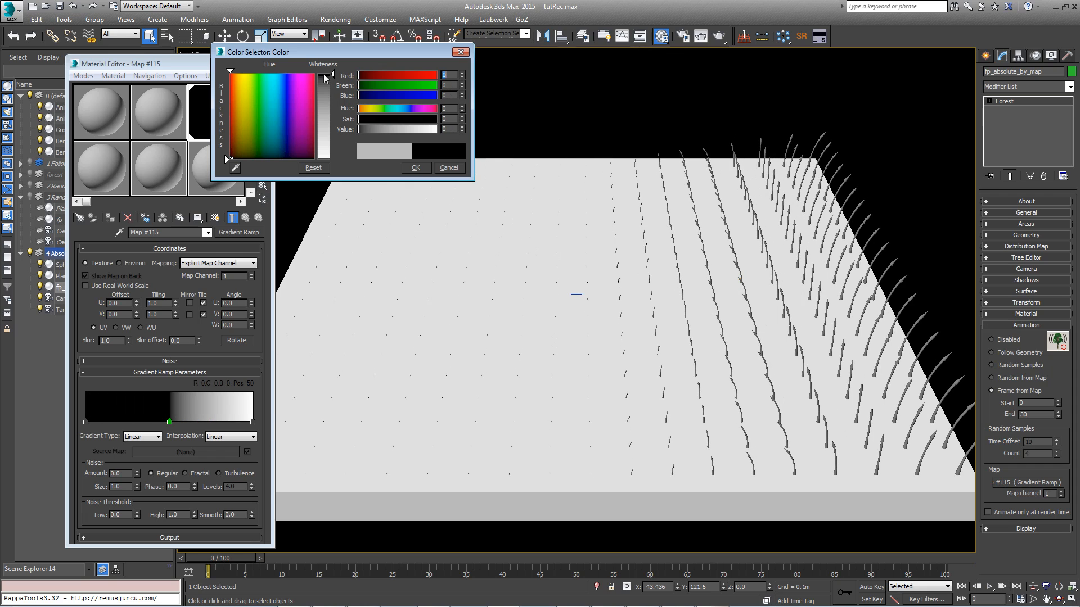
left_click(416, 168)
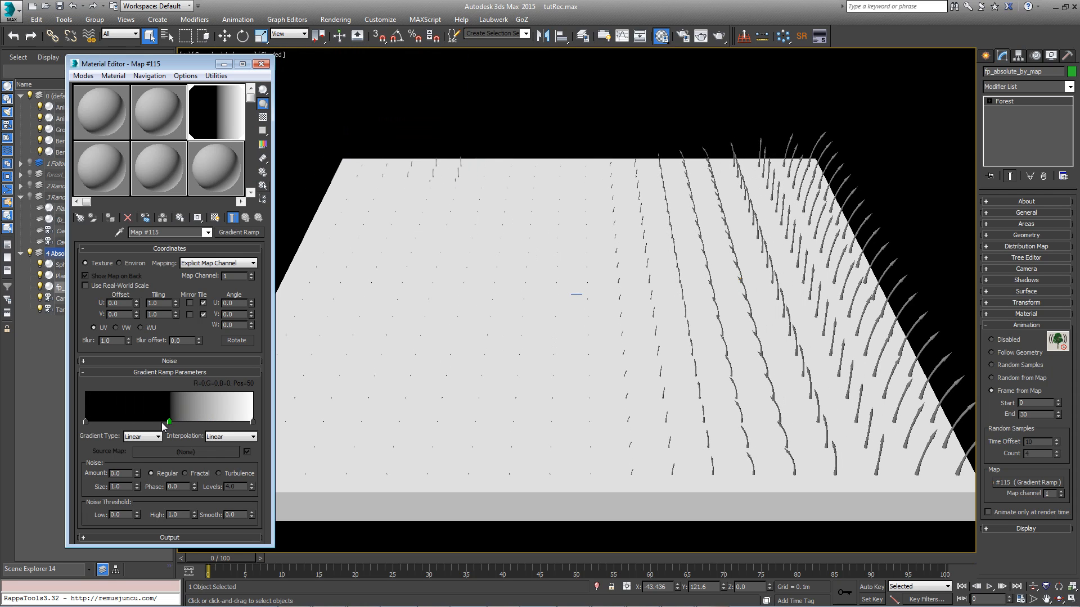
left_click_drag(168, 421, 148, 422)
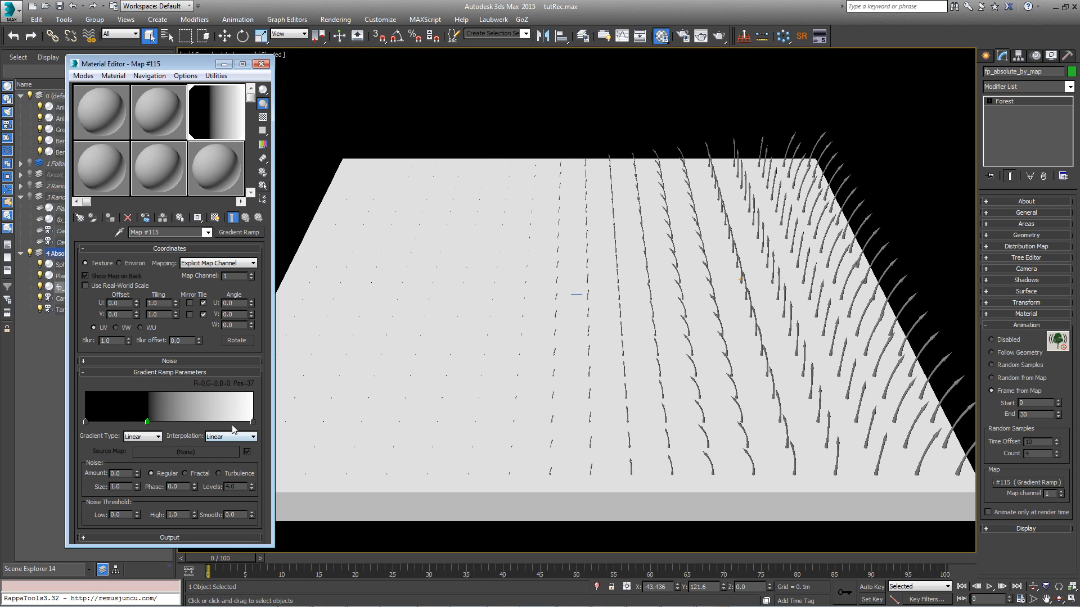
Add a pure white flag to the gradient ramp and place it at position 52.
left_click_drag(242, 421, 171, 422)
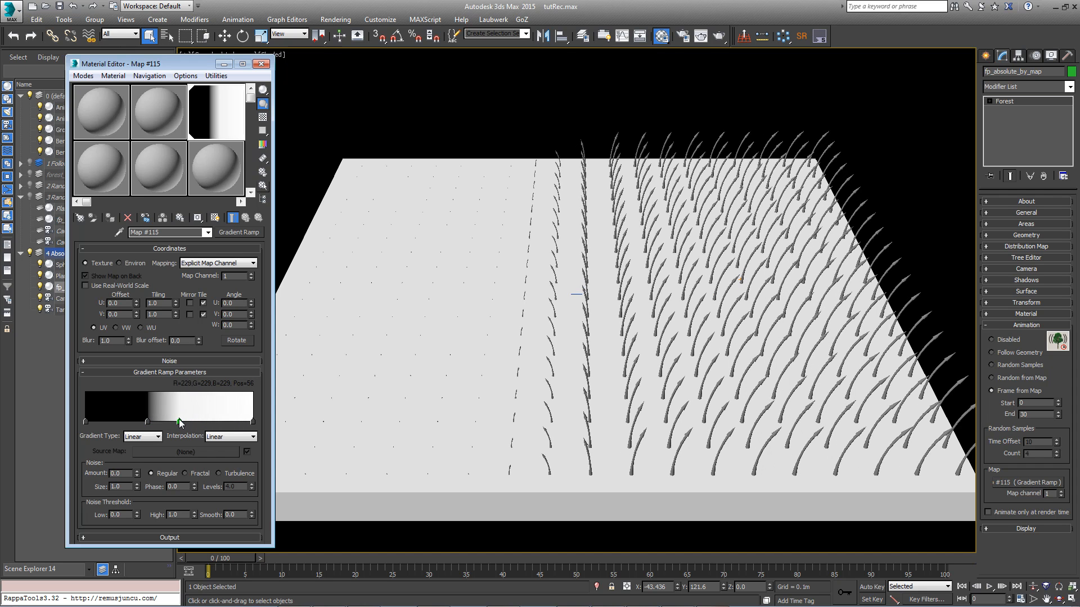
double_click(171, 421)
left_click(332, 151)
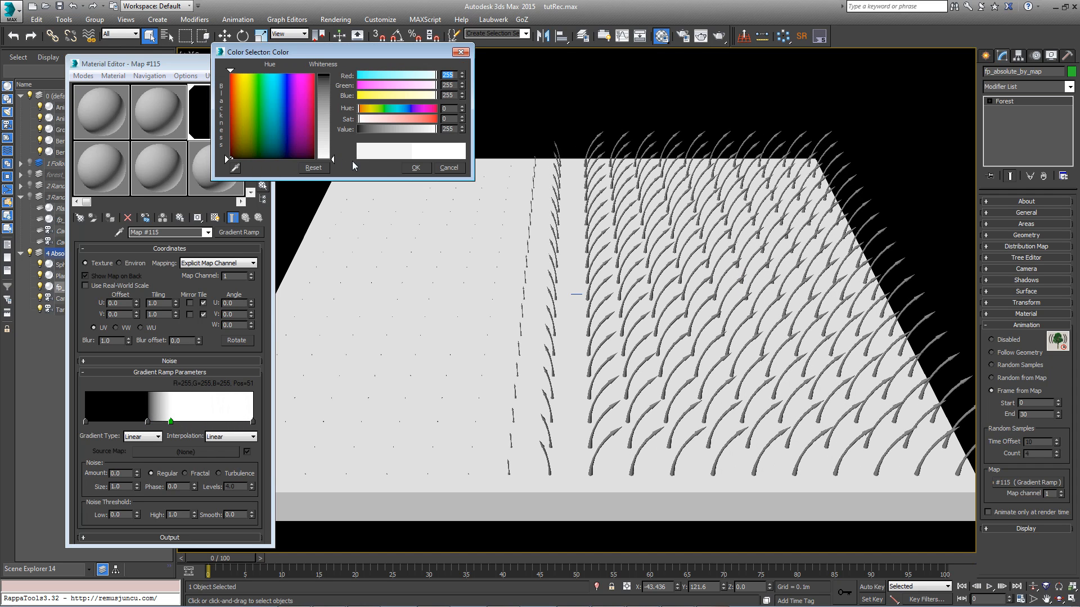
left_click(419, 168)
left_click(148, 422)
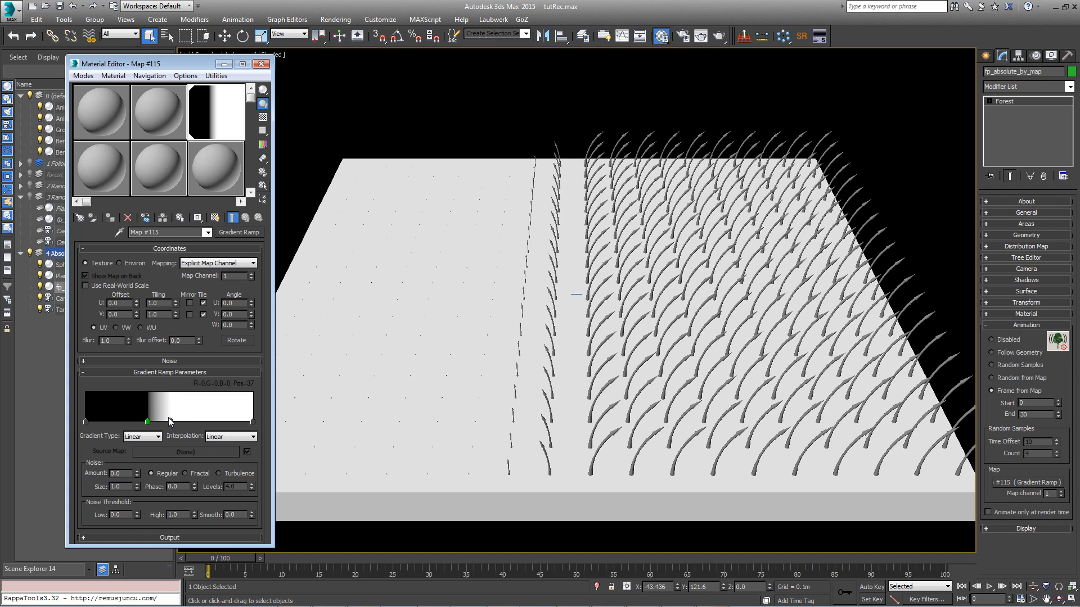
left_click_drag(170, 422, 173, 422)
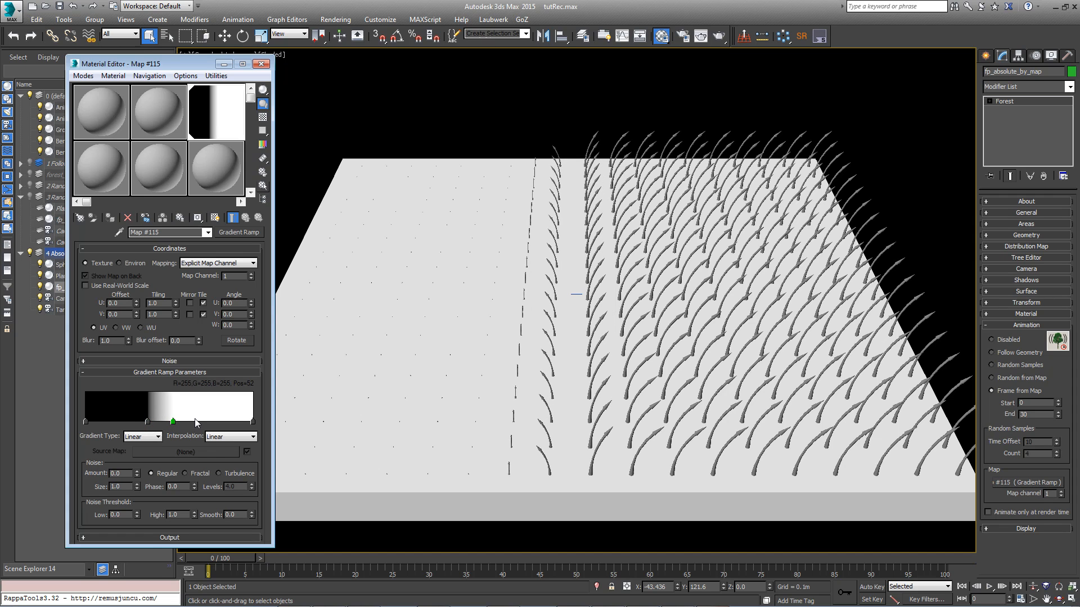
Set the gradient ramp's U tiling to 0.2.
left_click(160, 304)
type("0.2")
key("Return")
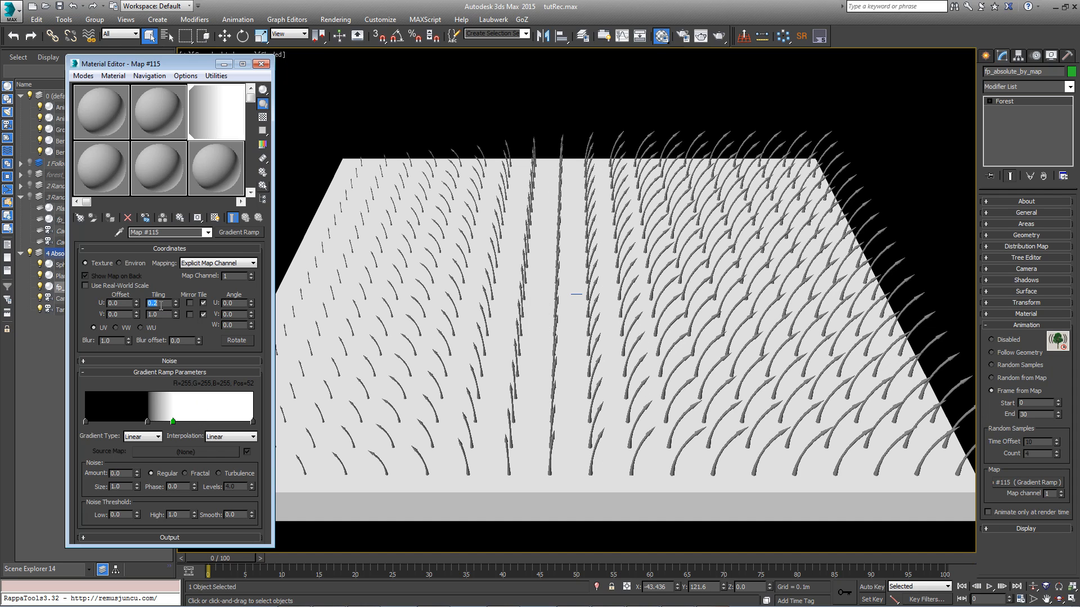
Using Auto Key, animate the gradient's U offset from 1 at frame 0 to -2 at frame 100, and preview the animation.
left_click(872, 587)
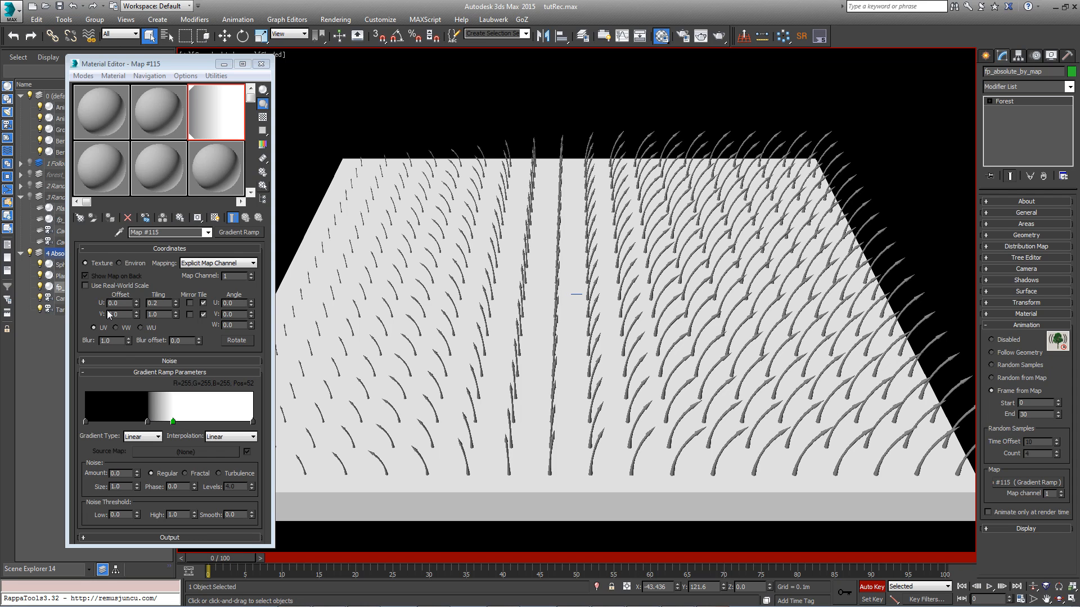
left_click(125, 303)
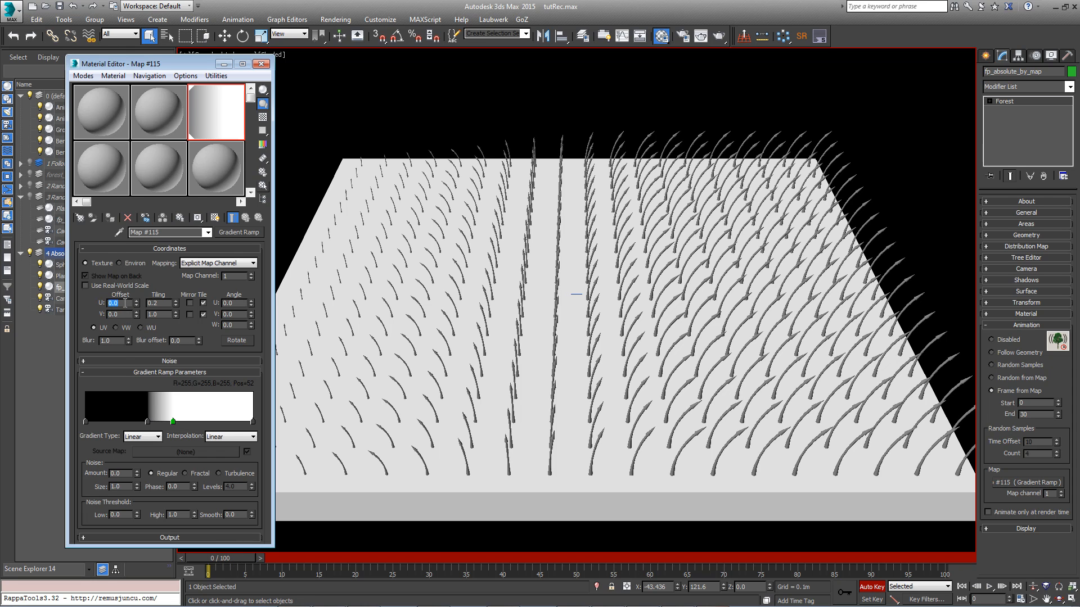
type("1")
key("Return")
left_click_drag(224, 559, 944, 590)
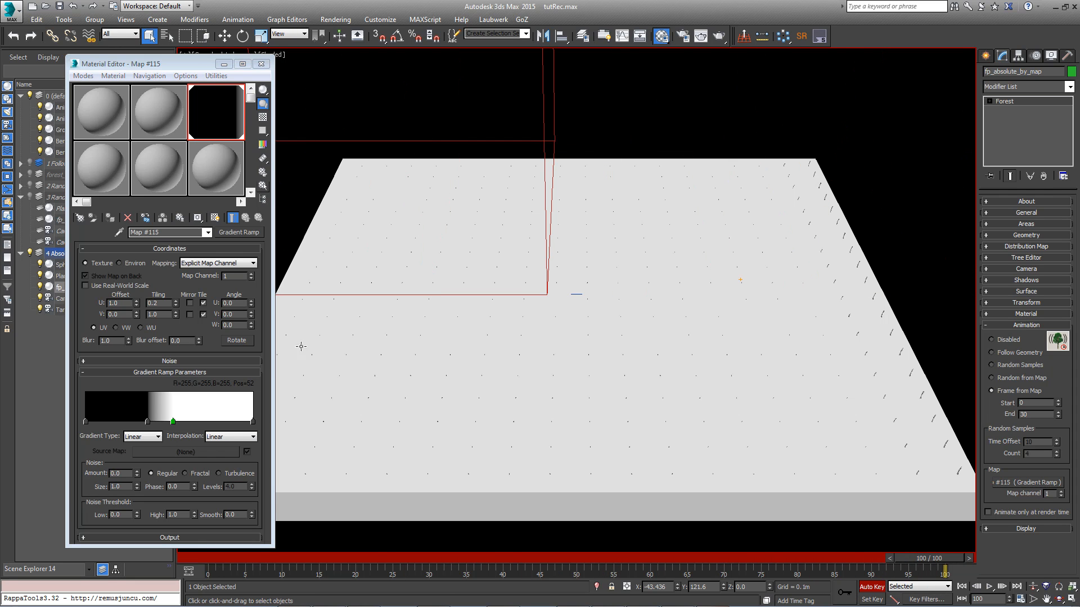
left_click(124, 306)
type("-2")
key("Return")
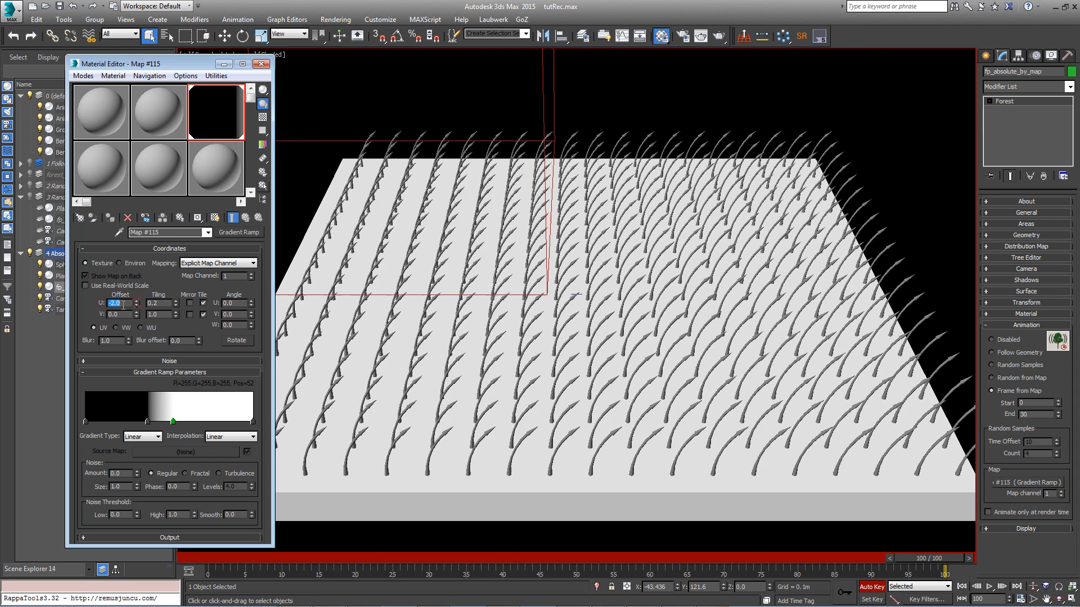
left_click(882, 586)
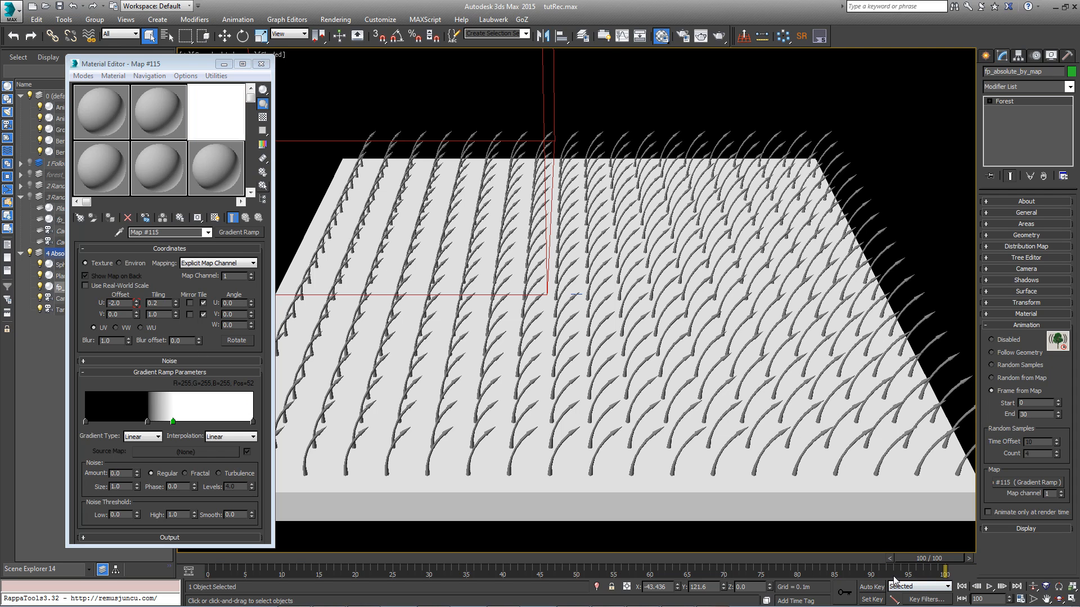
left_click_drag(921, 562, 623, 557)
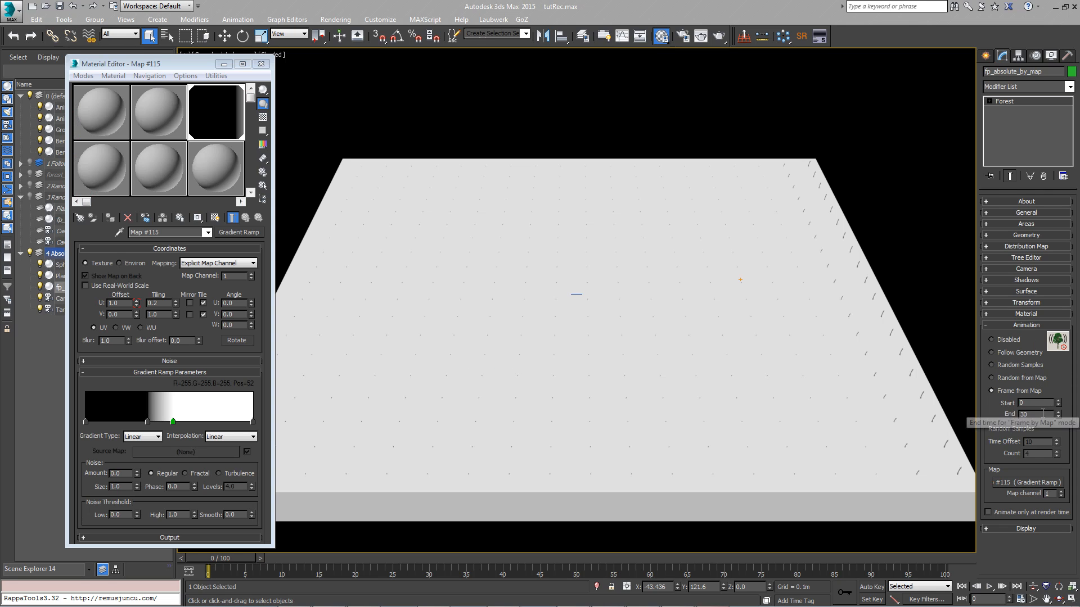
Set the Frame from Map end time to 60 and preview the animation.
double_click(1042, 414)
type("60")
key("Return")
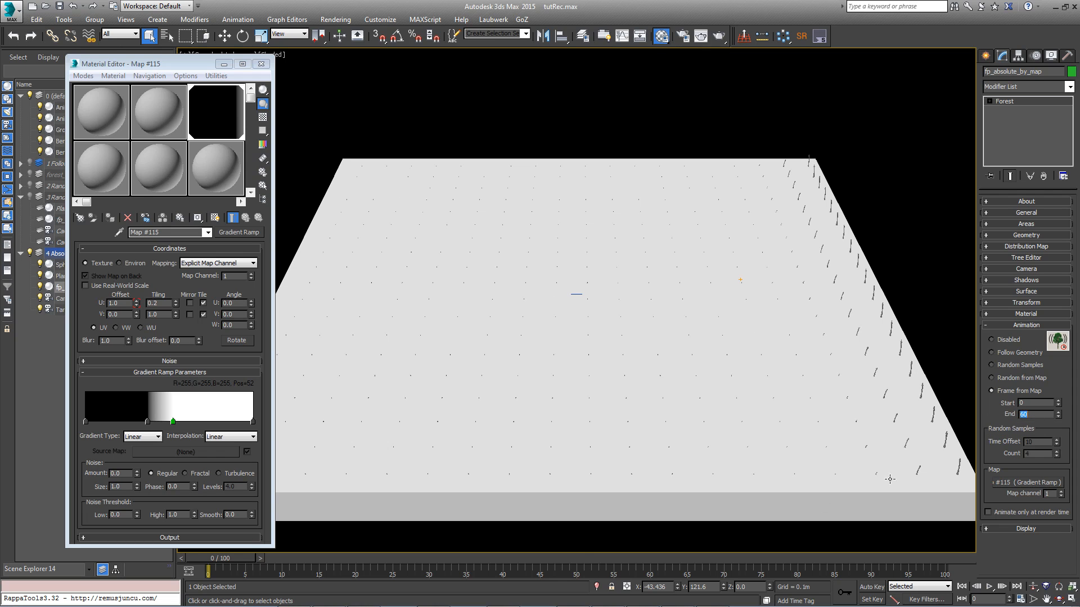
mouse_move(209, 572)
left_mouse_down()
mouse_move(450, 568)
mouse_move(207, 564)
left_mouse_up()
Change the gradient flag at position 52 to mid-grey with red, green and blue at 127.
double_click(173, 421)
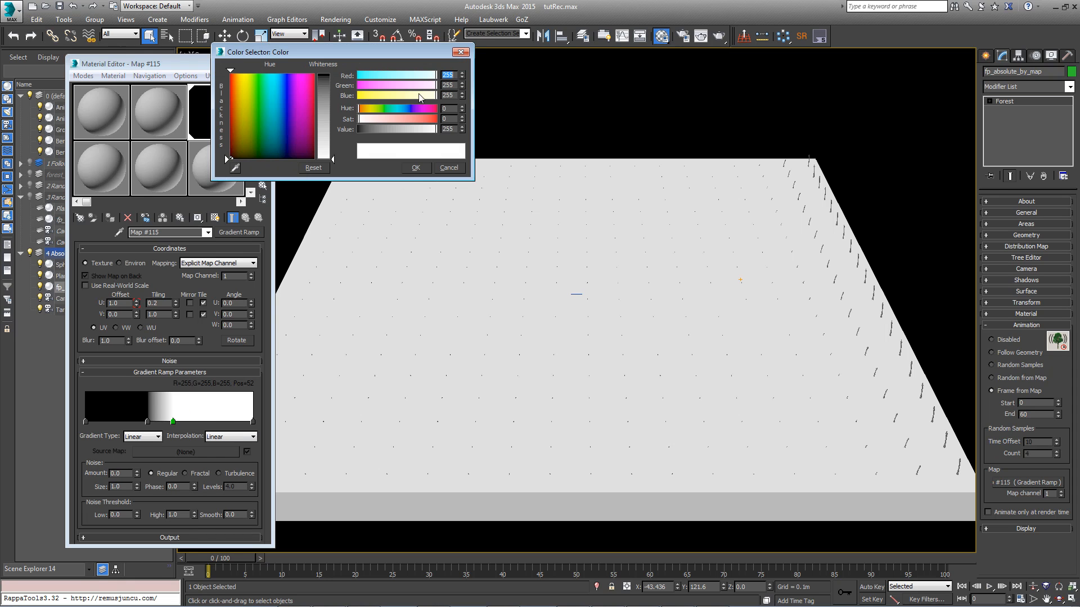
type("127")
key("Tab")
type("127")
key("Tab")
type("127")
key("Tab")
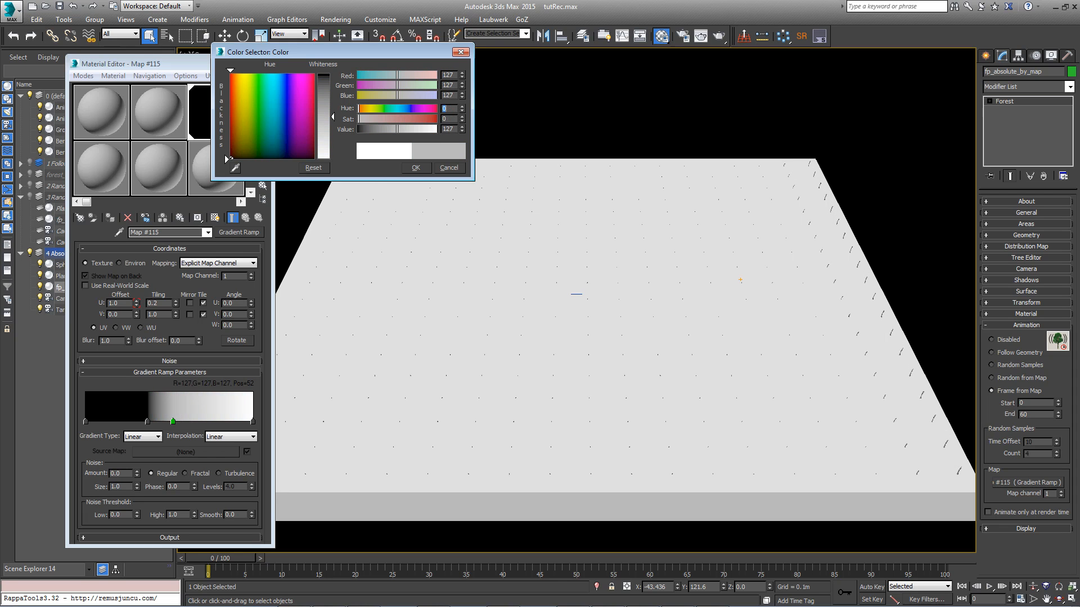
left_click(419, 169)
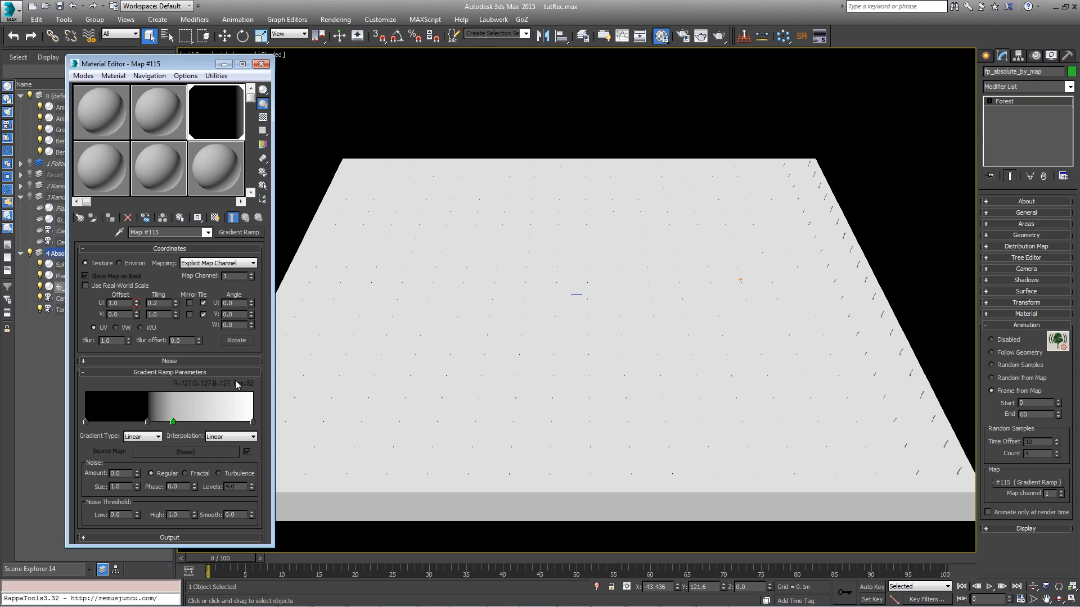
Change the gradient's end flag at position 100 to RGB 127, 127, 127 and preview the animation.
double_click(252, 422)
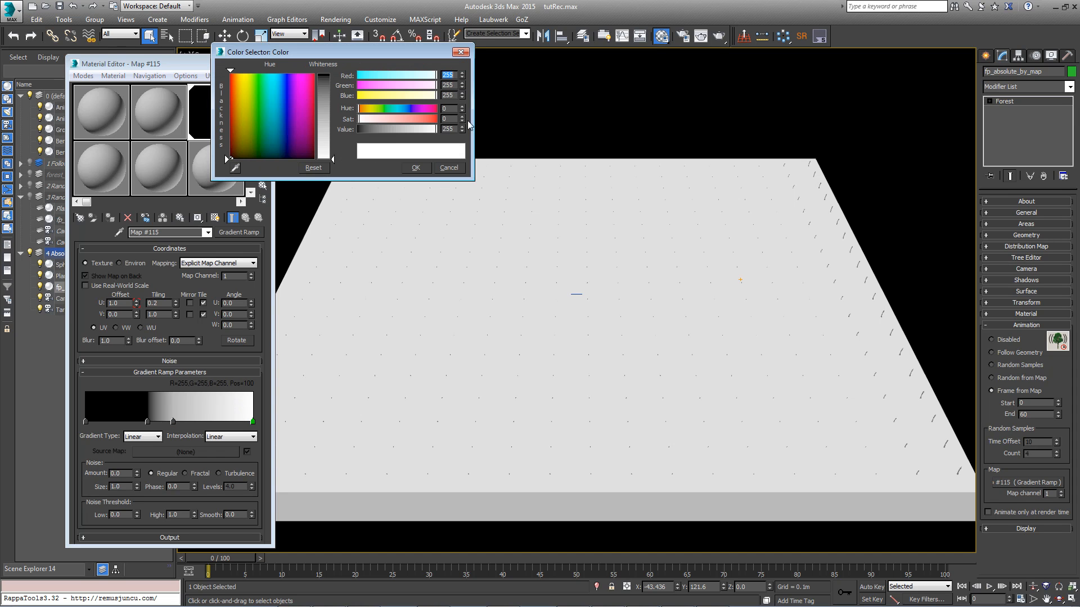
type("127")
key("Tab")
type("127")
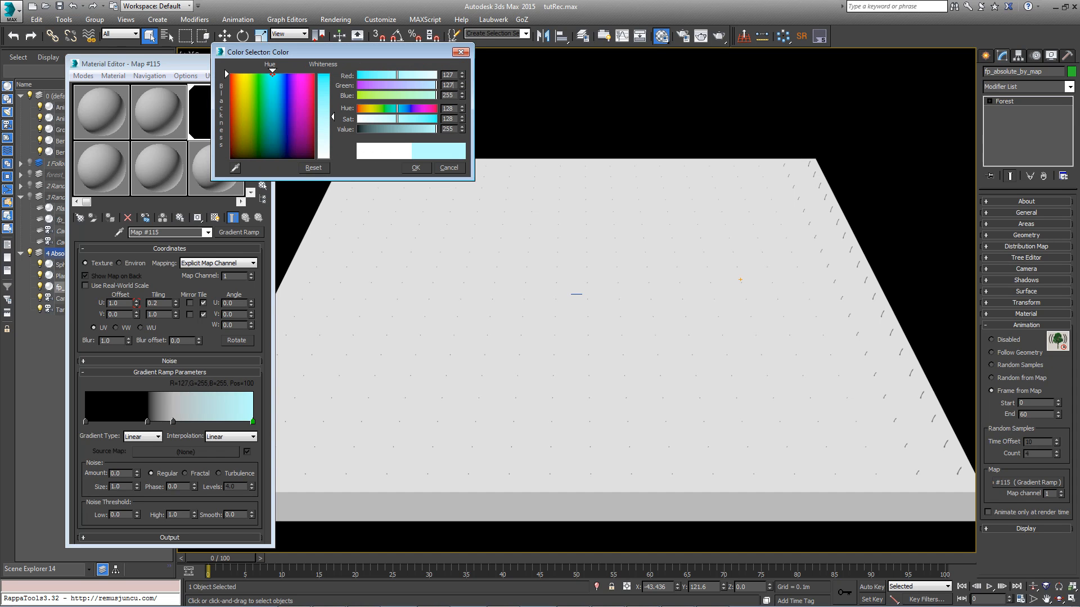
key("Tab")
type("127")
key("Return")
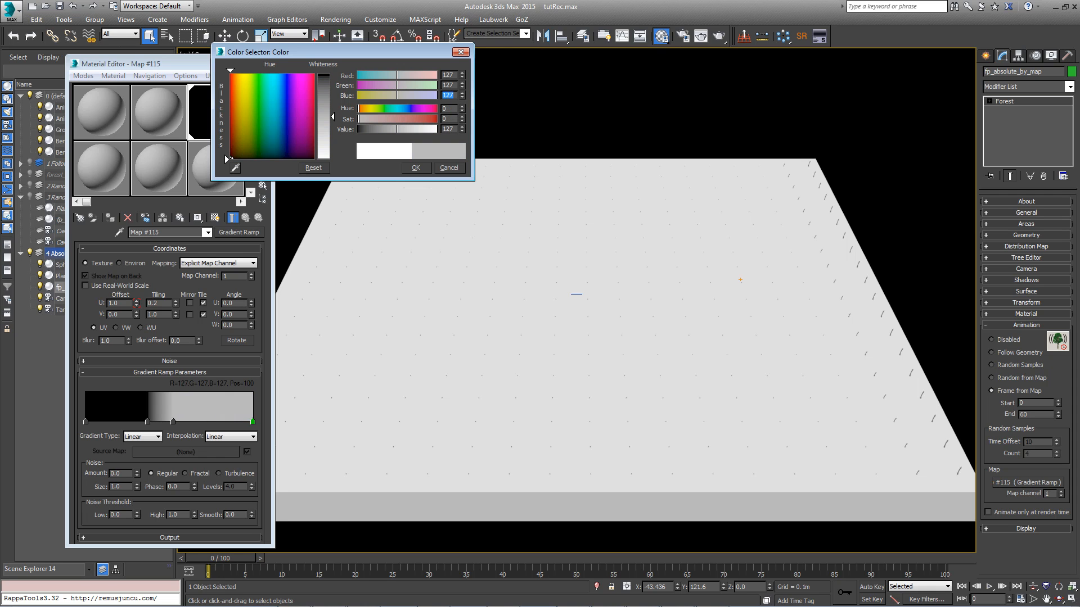
left_click(416, 168)
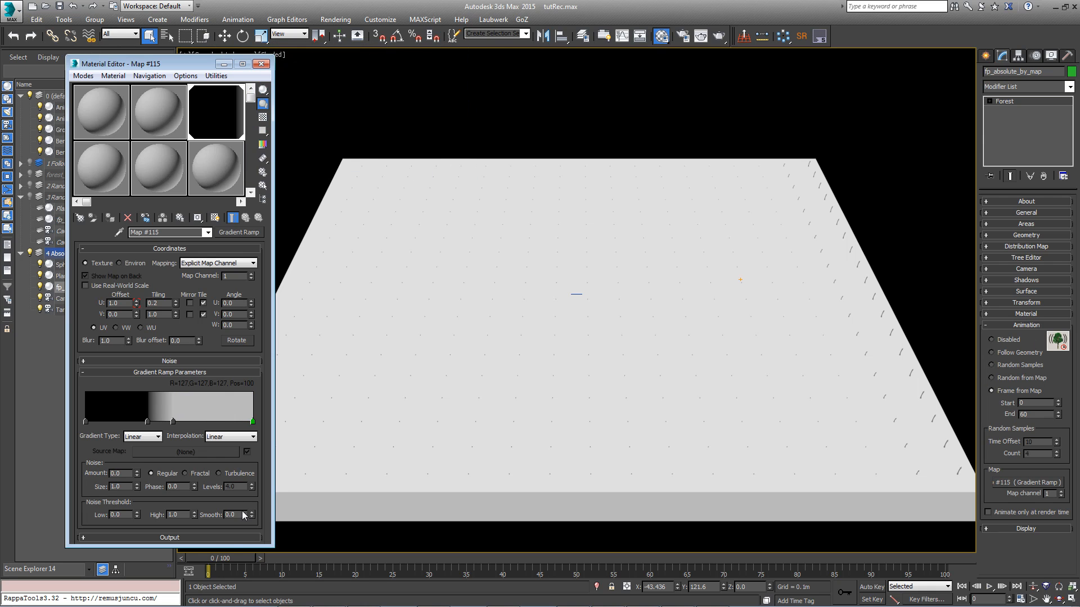
mouse_move(214, 557)
left_mouse_down()
mouse_move(520, 579)
mouse_move(204, 568)
left_mouse_up()
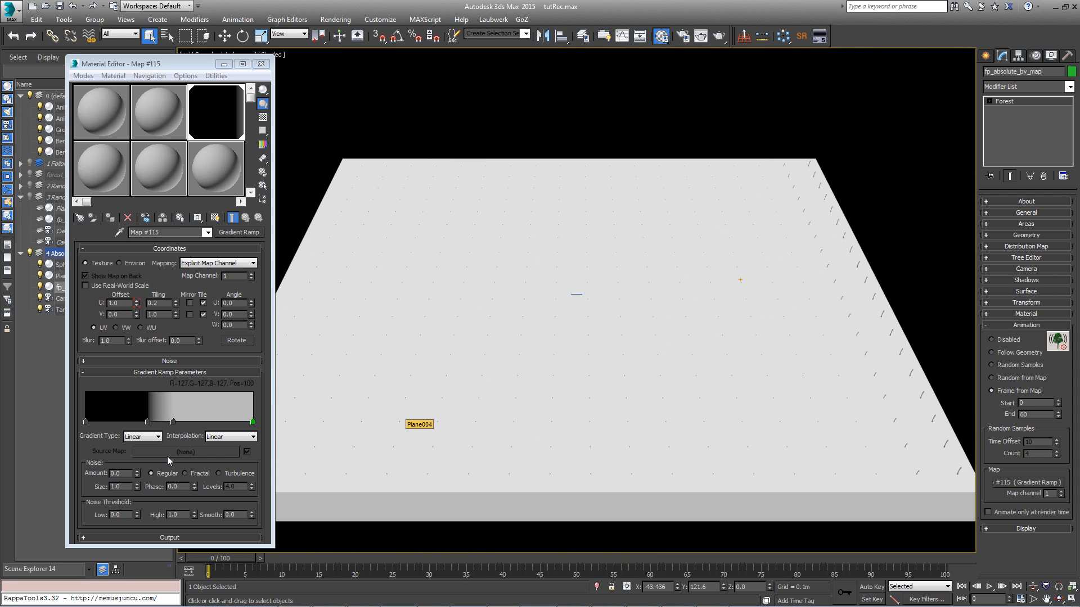
Add a gradient flag at position 59 and assign a Composite map as its texture.
left_click(185, 421)
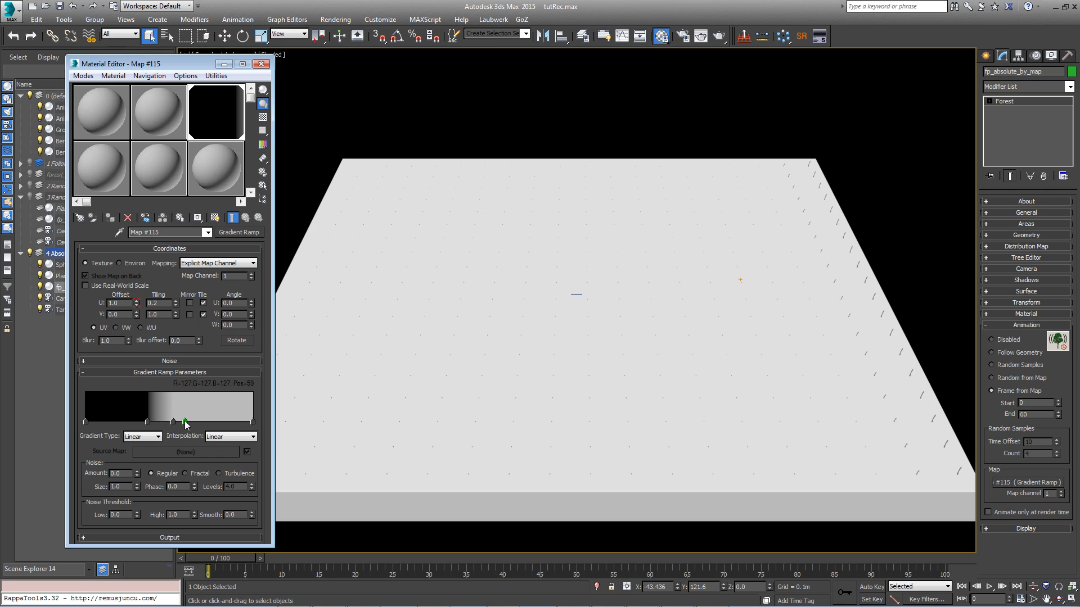
right_click(185, 422)
left_click(210, 426)
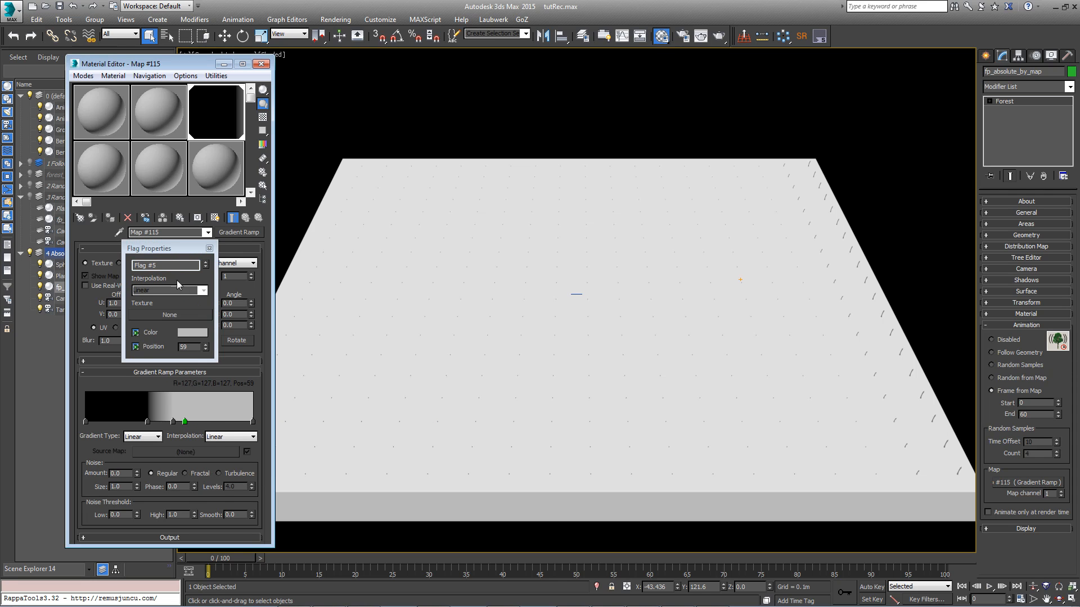
left_click_drag(175, 249, 339, 70)
left_click(314, 140)
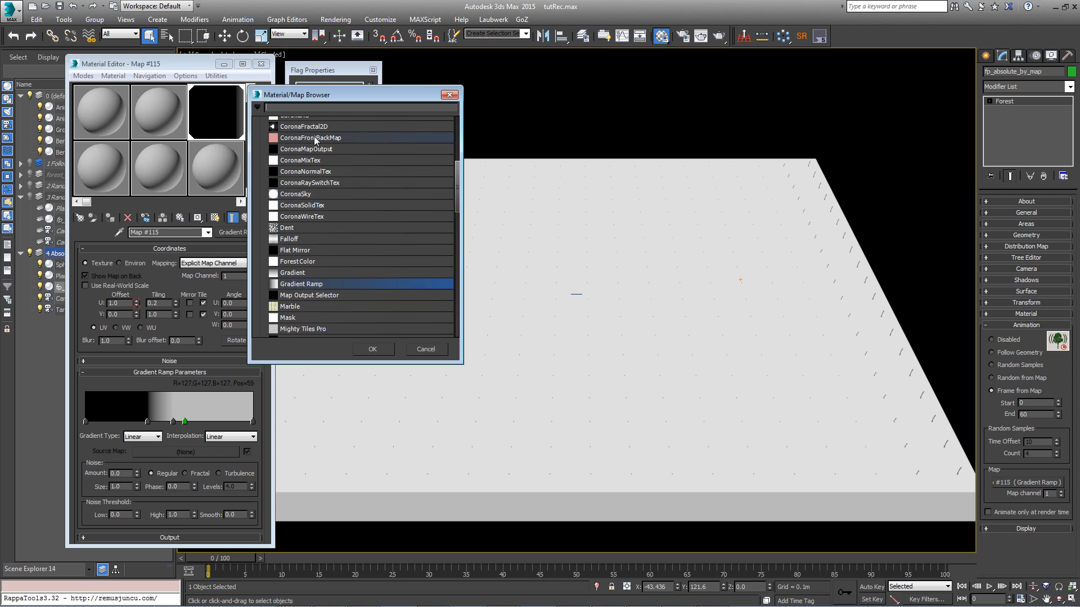
left_click_drag(456, 192, 457, 177)
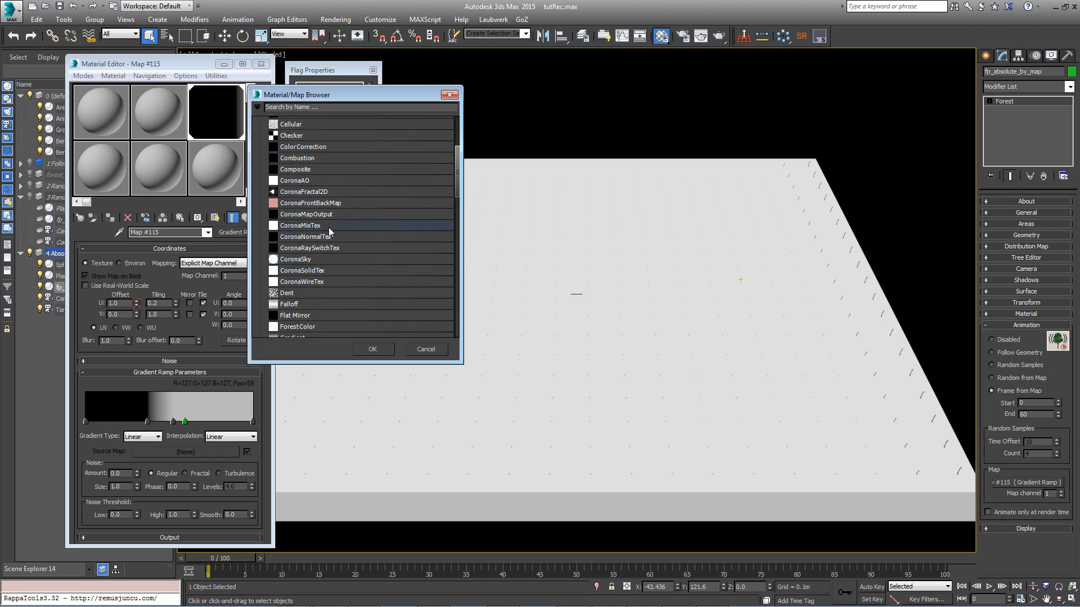
double_click(320, 171)
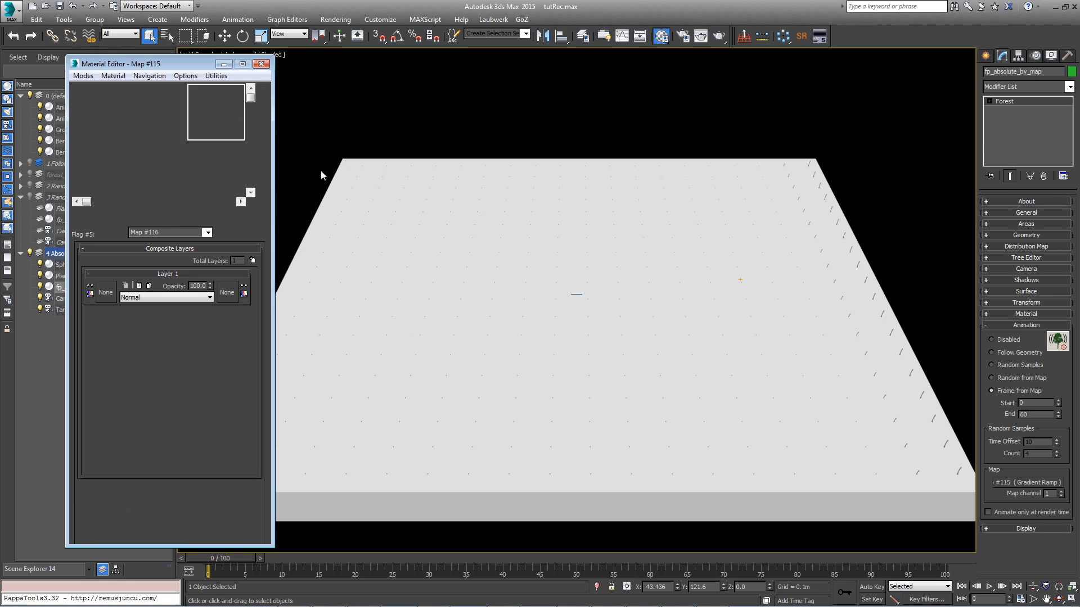
Add a Color Correction to Composite layer 1 and, with Auto Key, animate its color from black at frame 0 to white at frame 30.
left_click(91, 293)
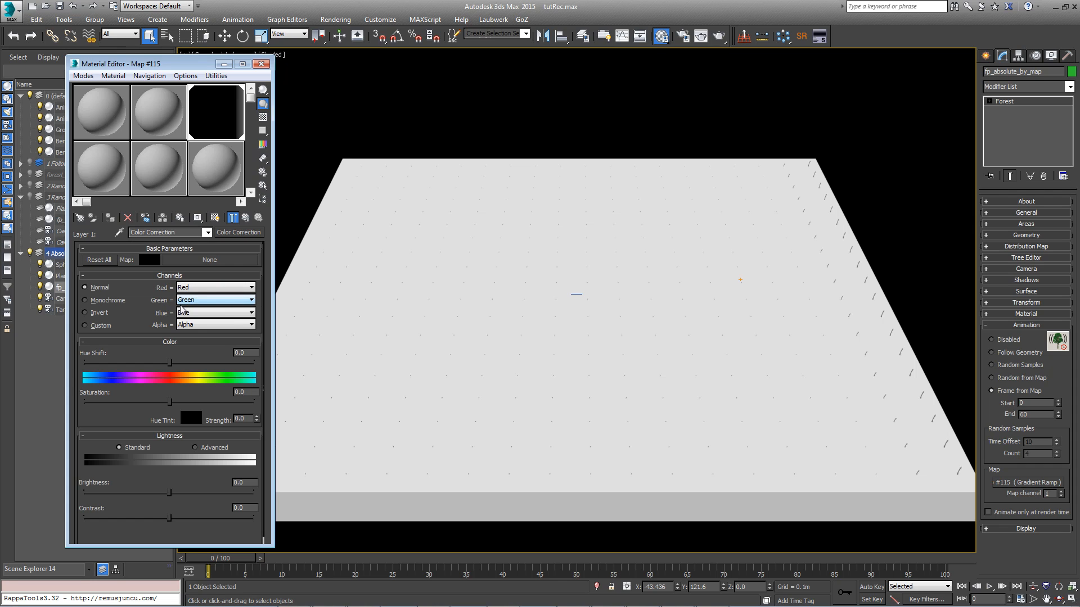
left_click(154, 261)
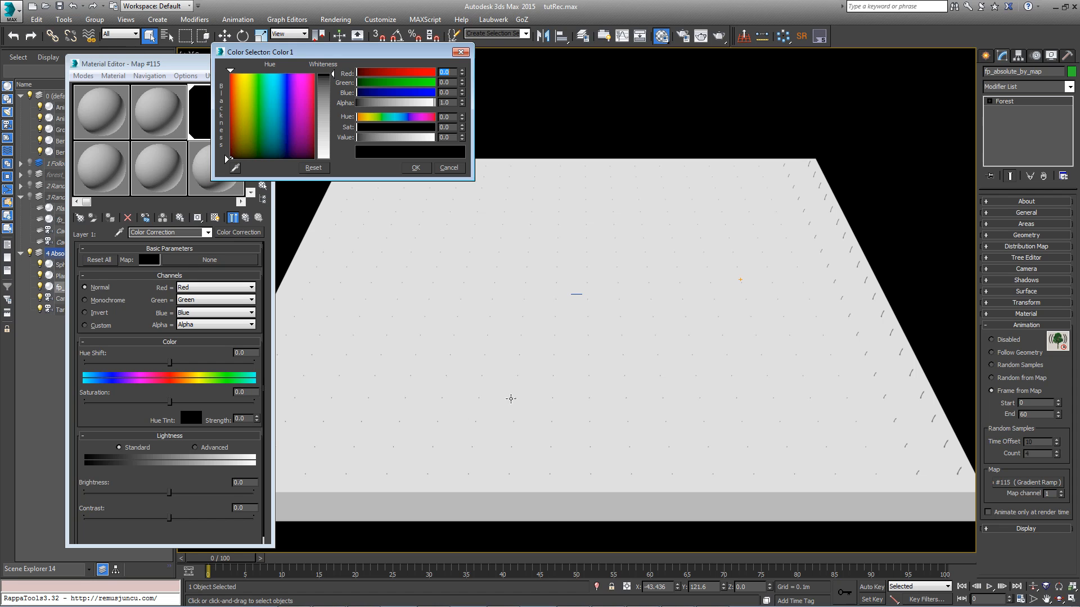
left_click(415, 169)
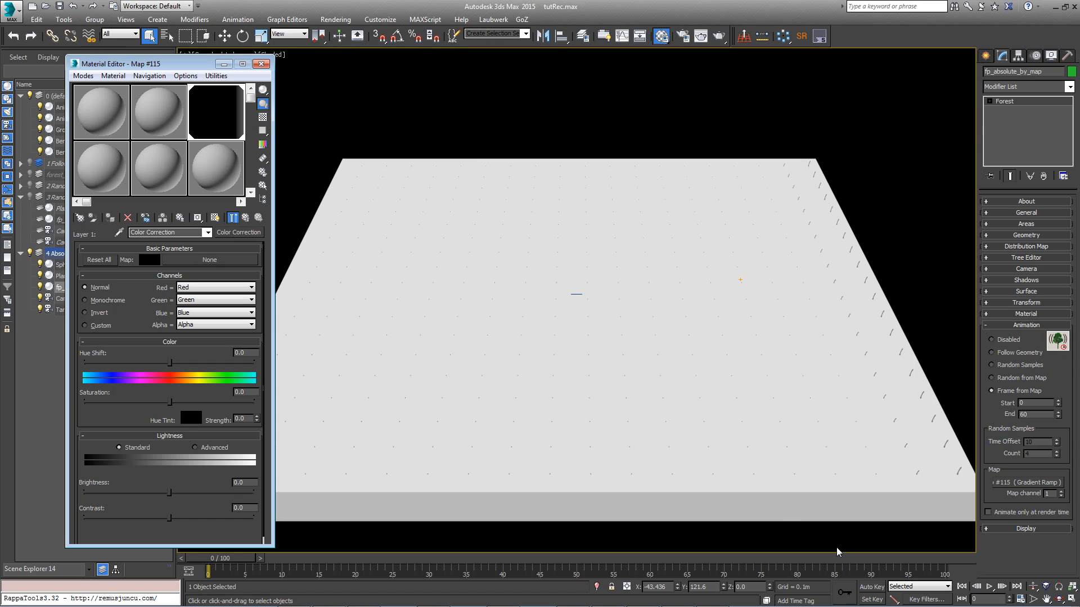
left_click(871, 587)
left_click_drag(344, 559, 438, 559)
left_click(151, 261)
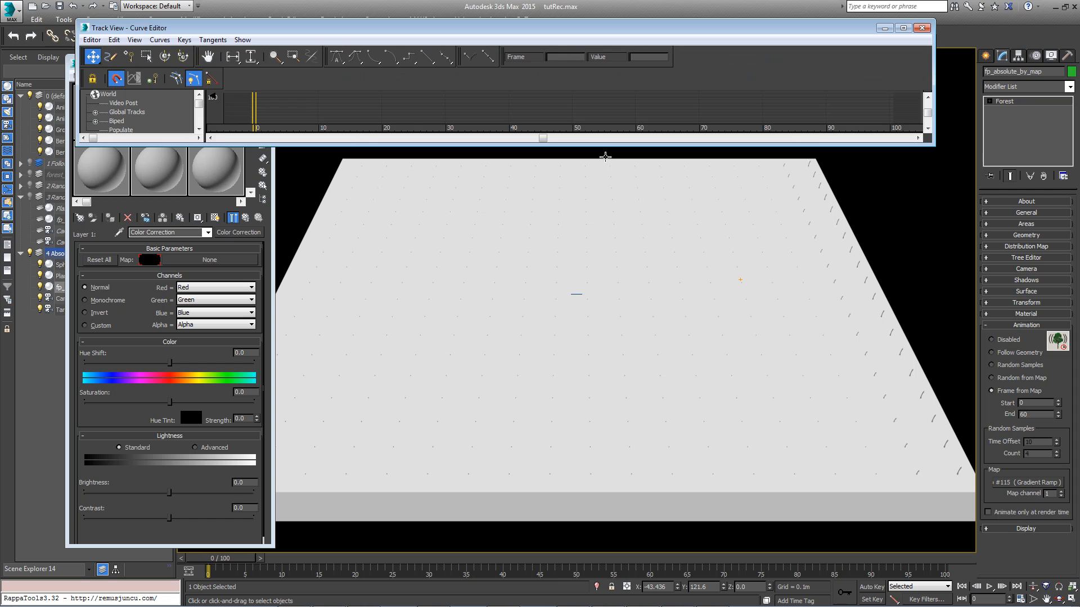
In the Curve Editor, set the out-of-range type to Loop for the Color 1 track in Flag #5's texture.
left_click_drag(591, 146, 585, 401)
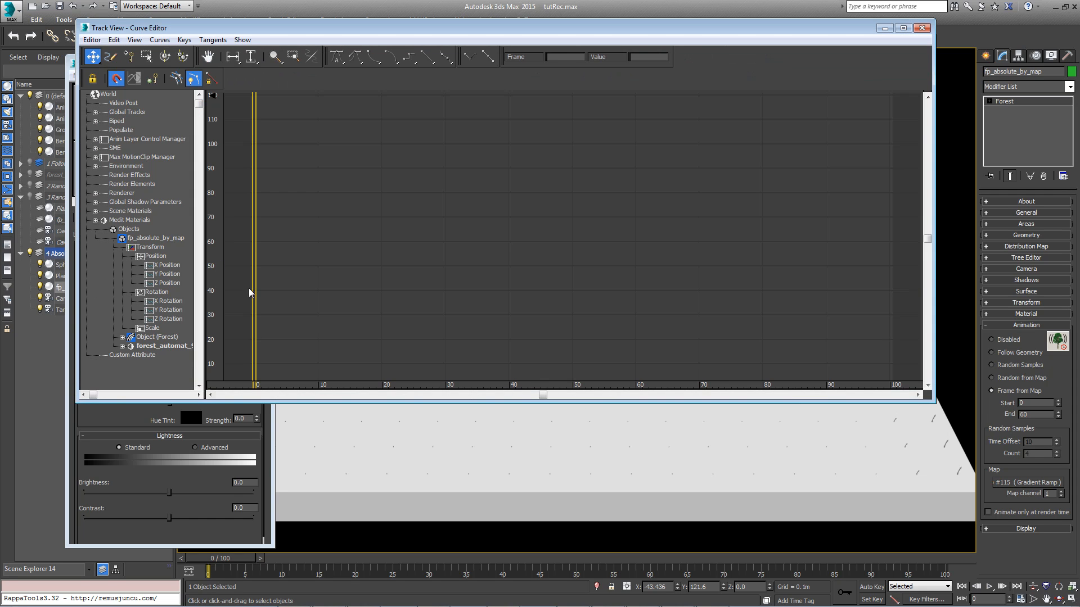
left_click(95, 220)
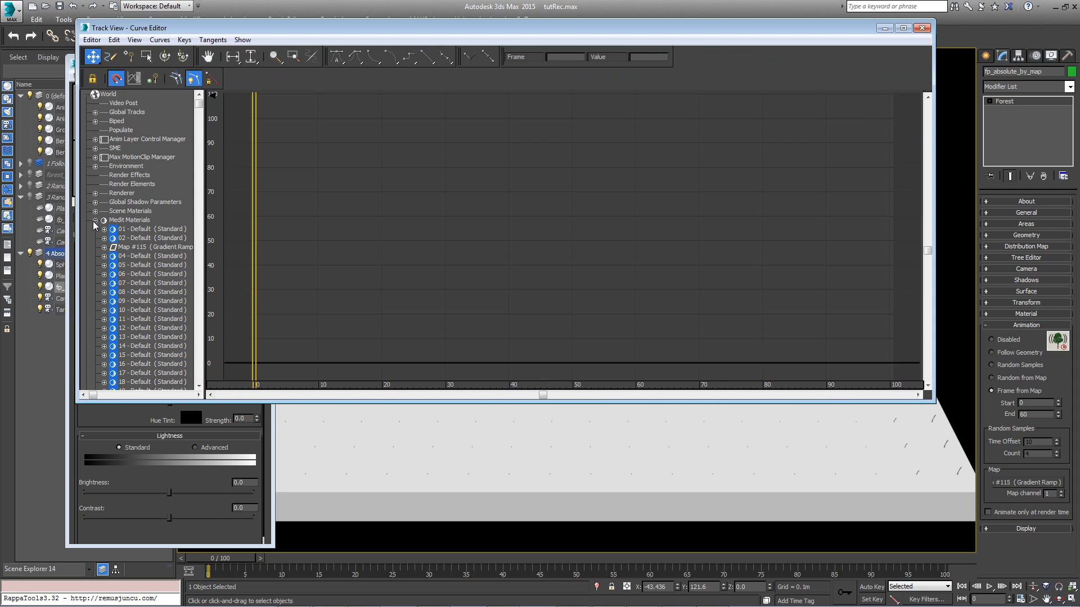
left_click(147, 248)
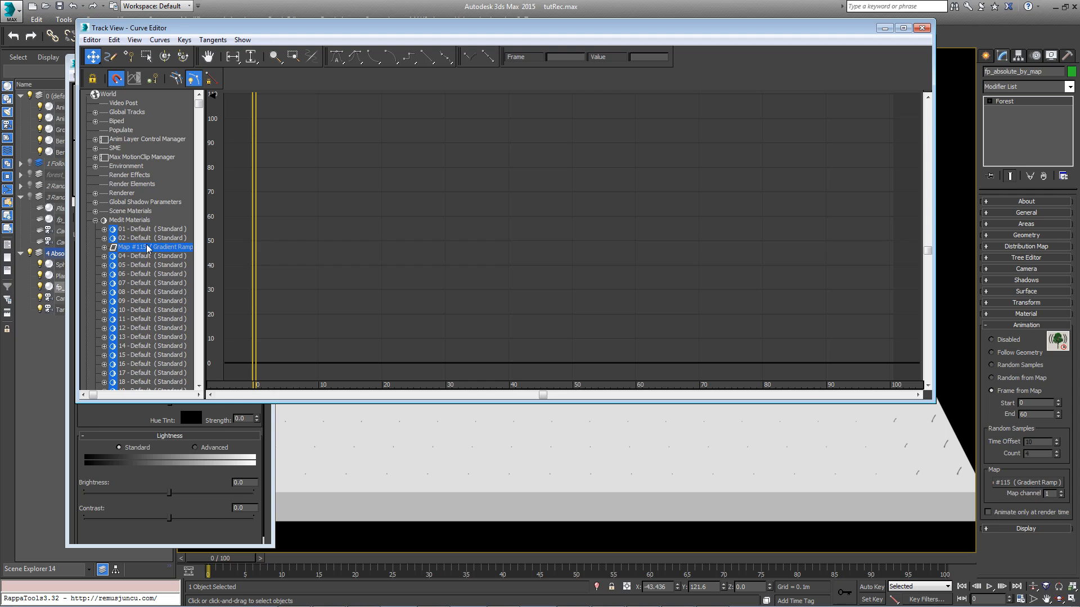
left_click(104, 247)
left_click(113, 283)
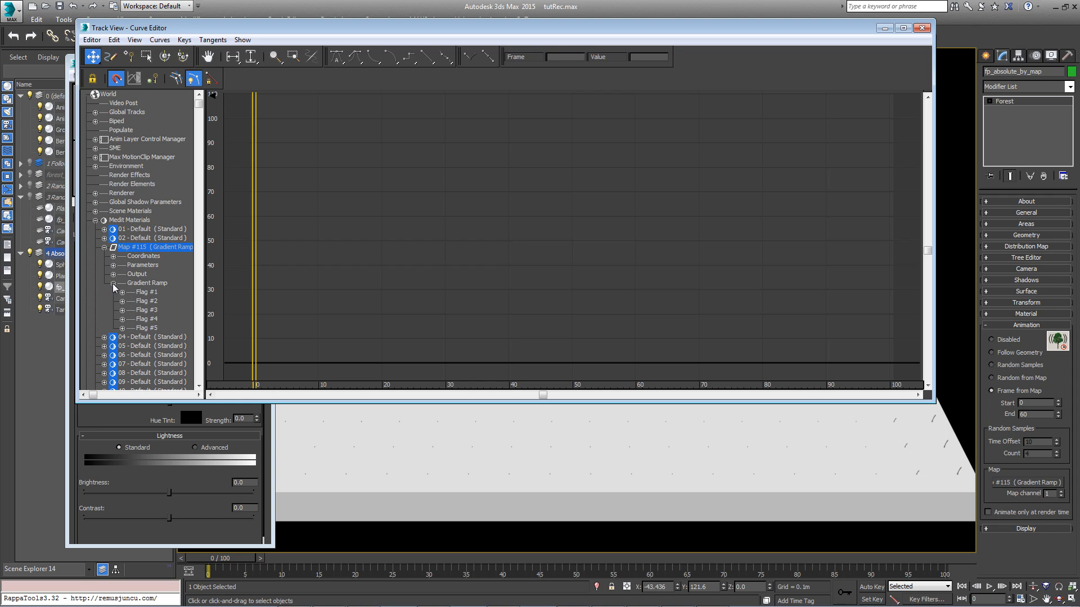
left_click(122, 328)
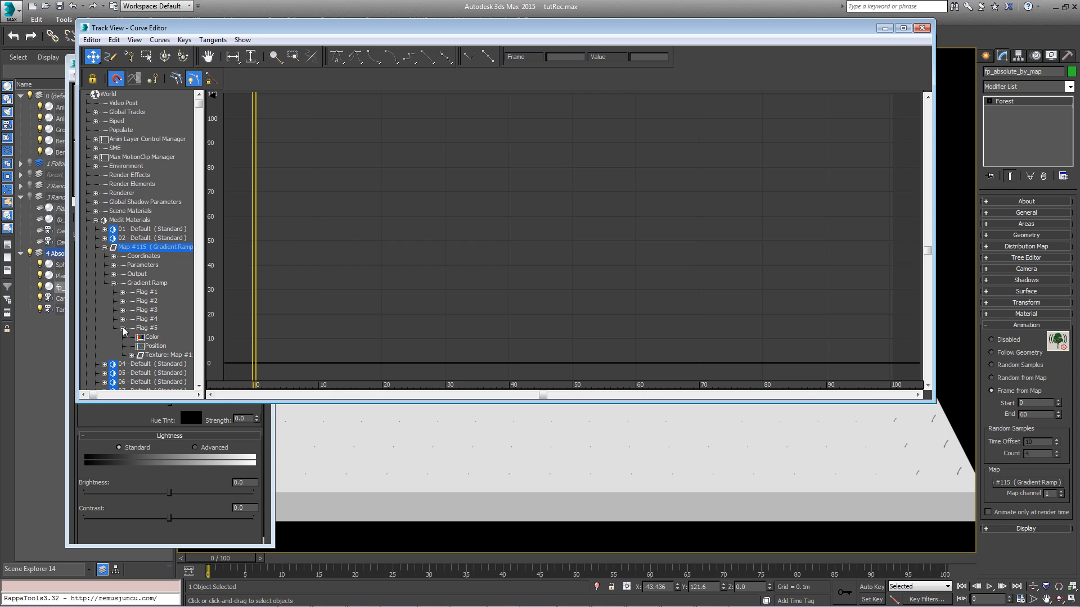
left_click(131, 355)
left_click(140, 364)
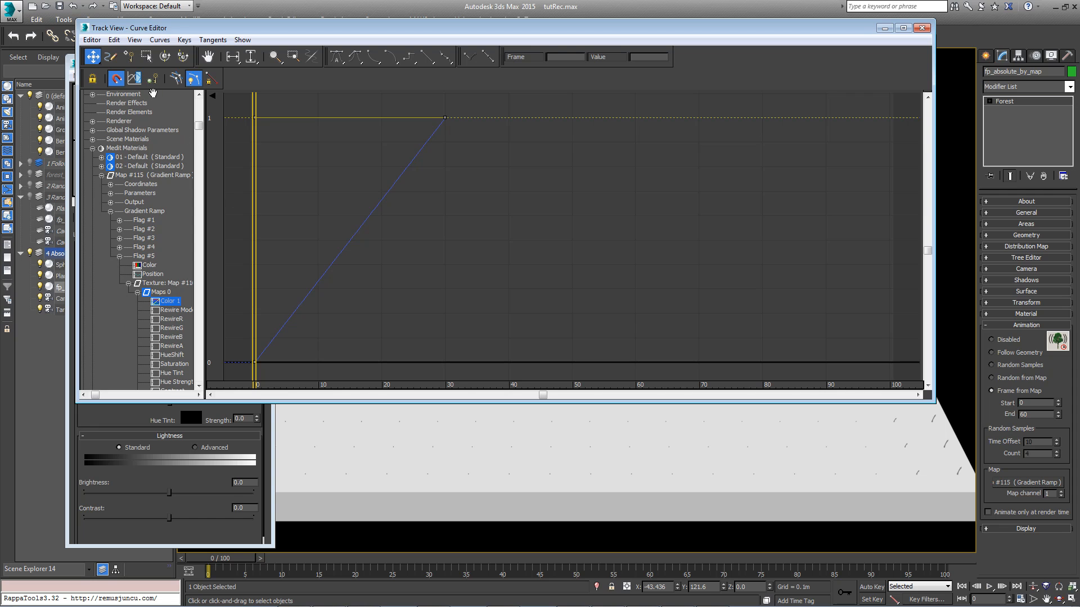
left_click(135, 80)
left_click(199, 92)
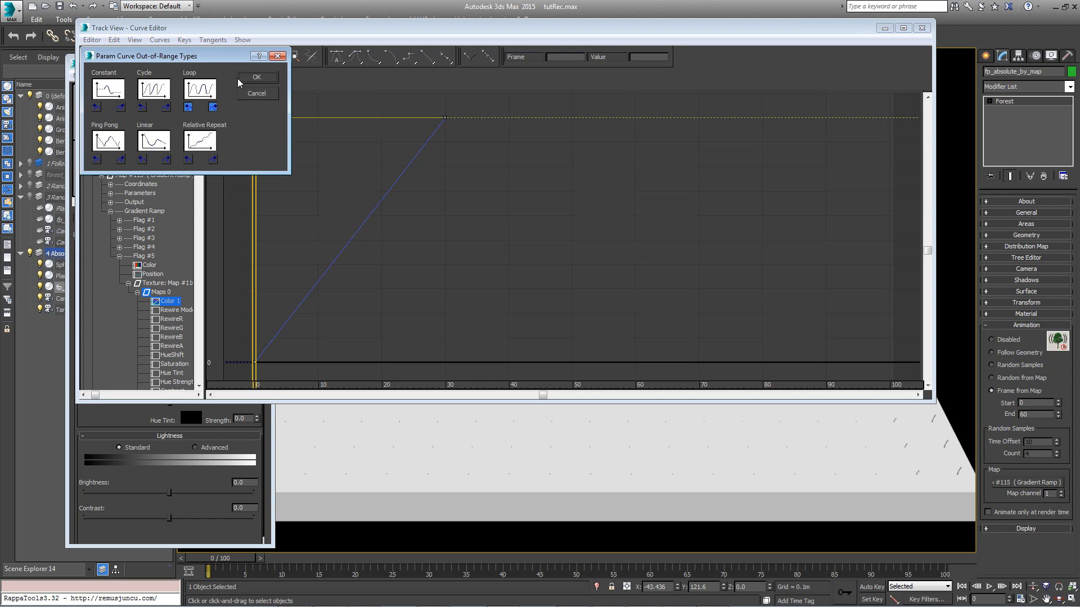
left_click(253, 78)
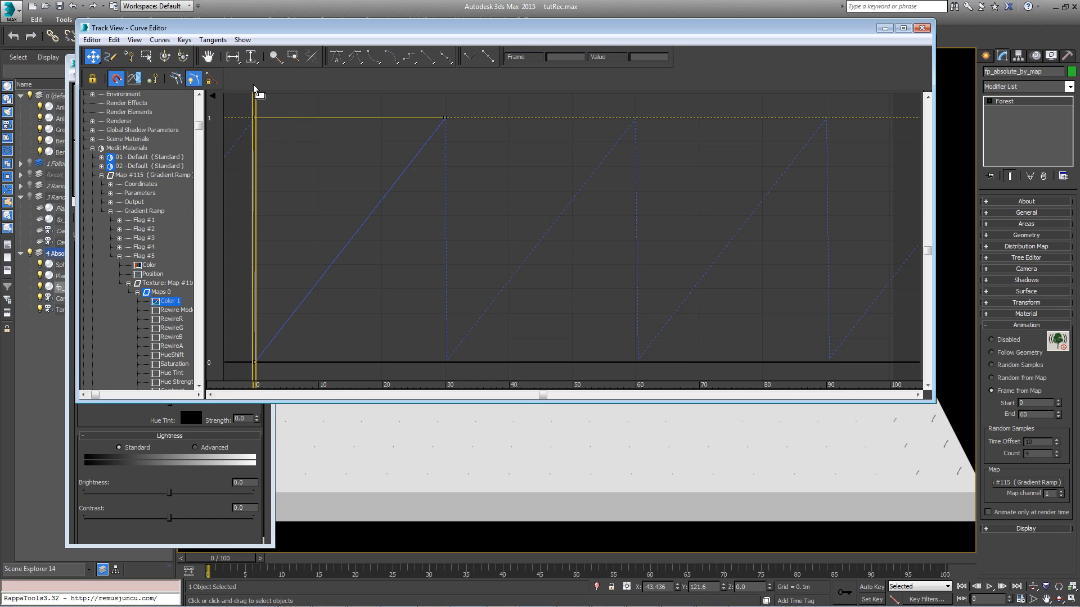
left_click(927, 30)
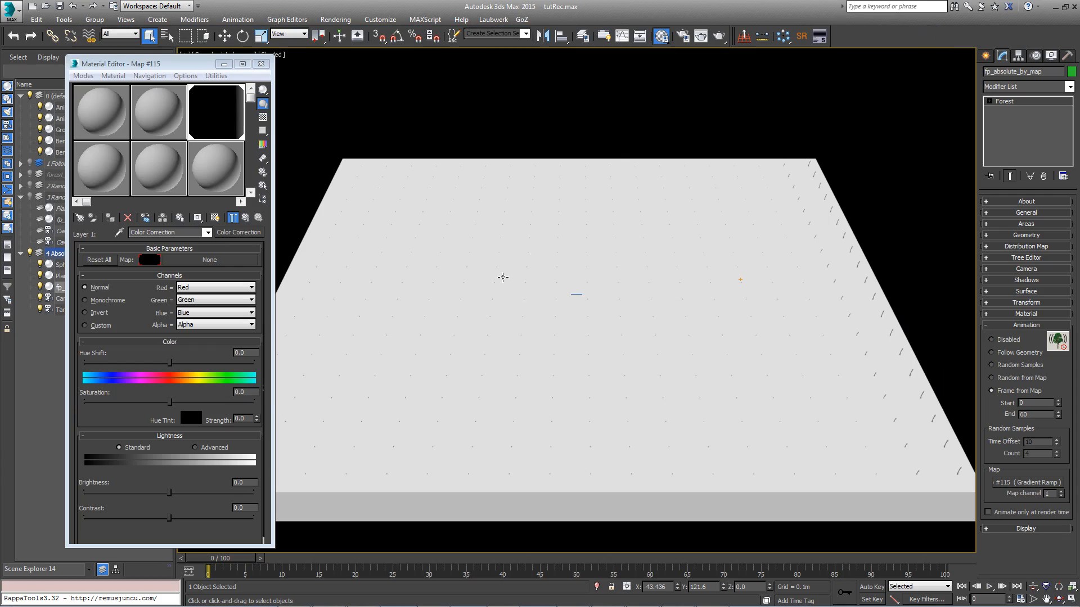
mouse_move(201, 561)
left_mouse_down()
mouse_move(631, 569)
mouse_move(198, 565)
left_mouse_up()
Replace Flag #5's Composite map with an Output map, keeping the Composite as its sub-map.
left_click(245, 218)
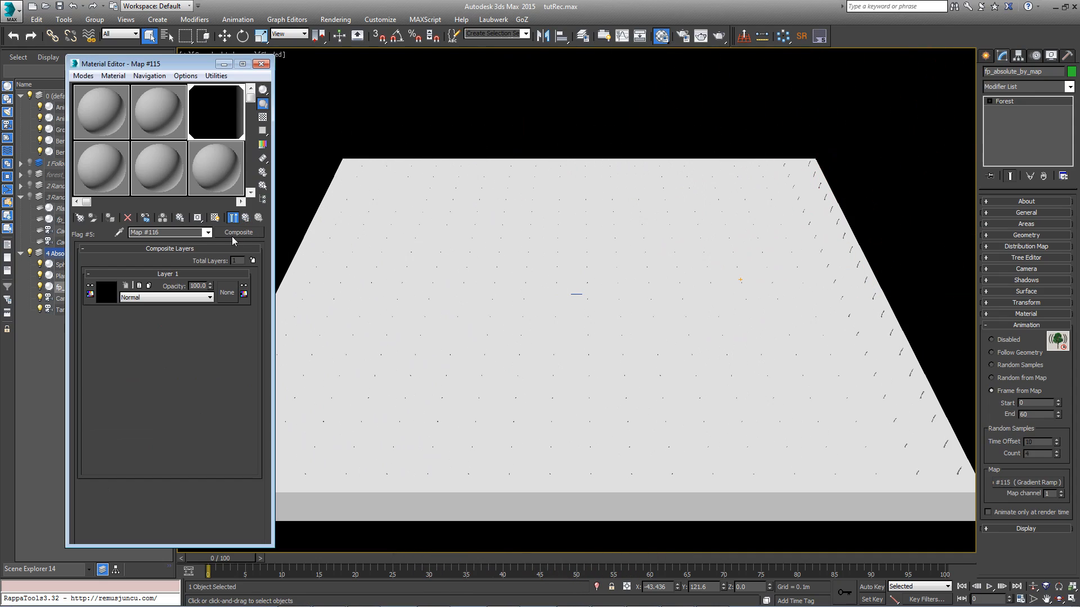
left_click(232, 233)
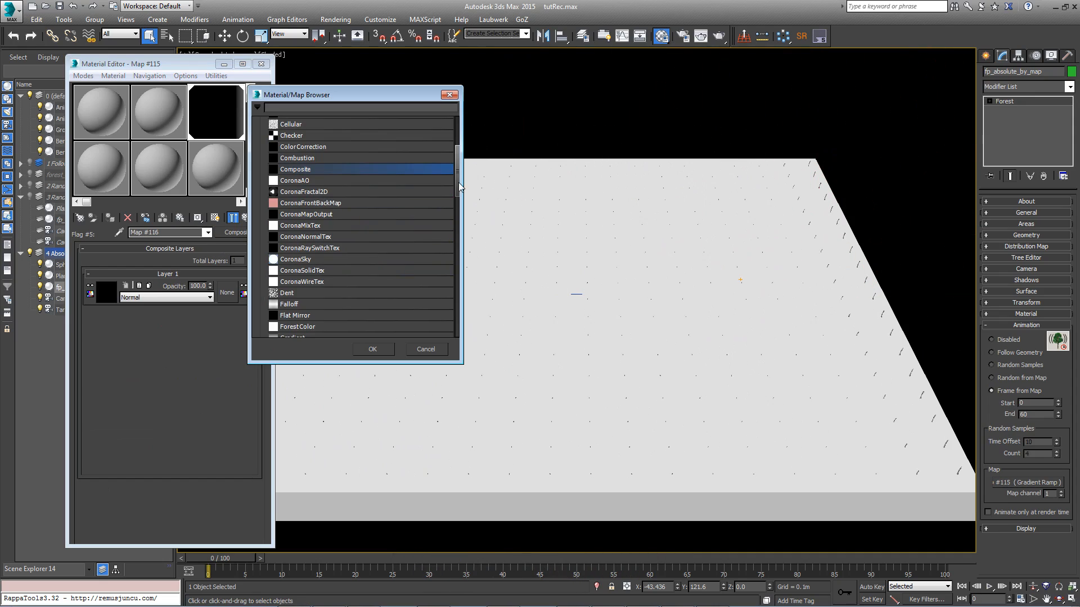
scroll(322, 260, "down", 5)
left_click(322, 260)
left_click(372, 350)
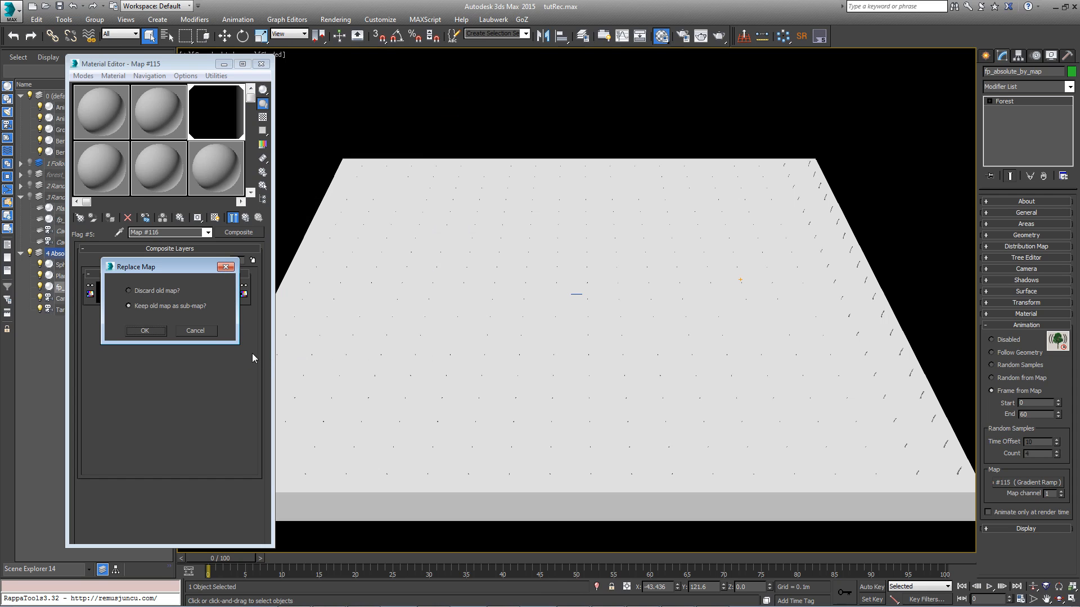
left_click(144, 331)
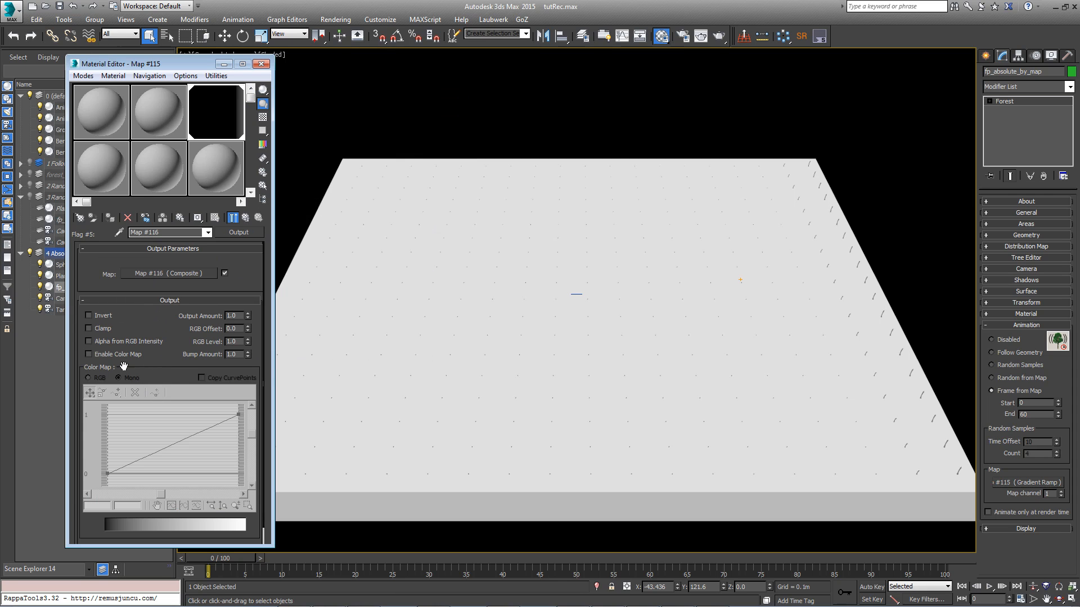
Enable the Output map's color map, set its curve's start point to 0.5, and scrub through the animation.
left_click(107, 473)
left_click_drag(138, 505, 117, 503)
type("0.5")
key("Return")
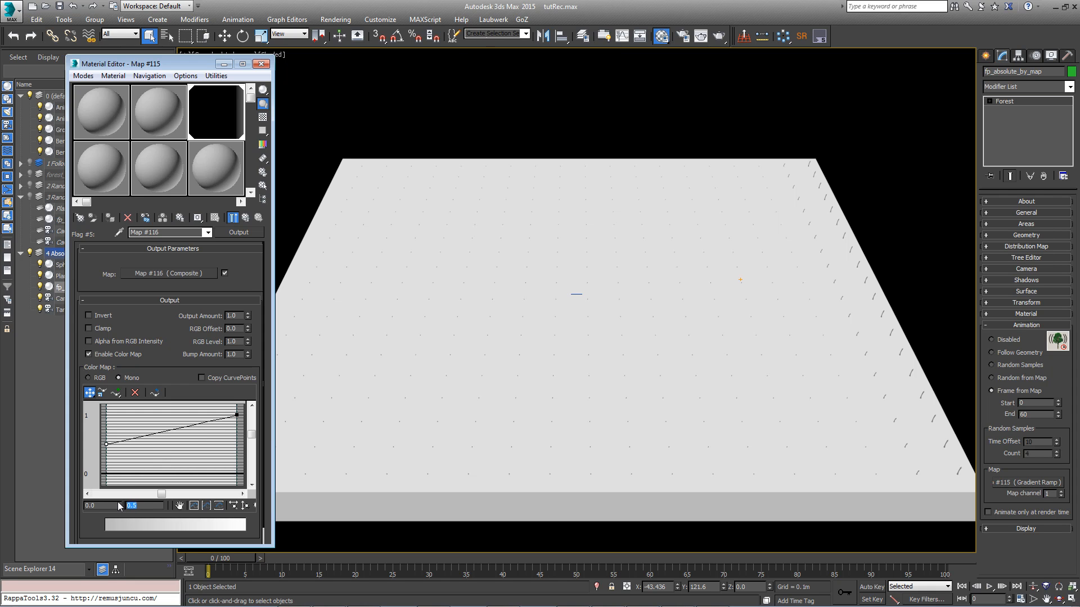
left_click_drag(217, 559, 795, 534)
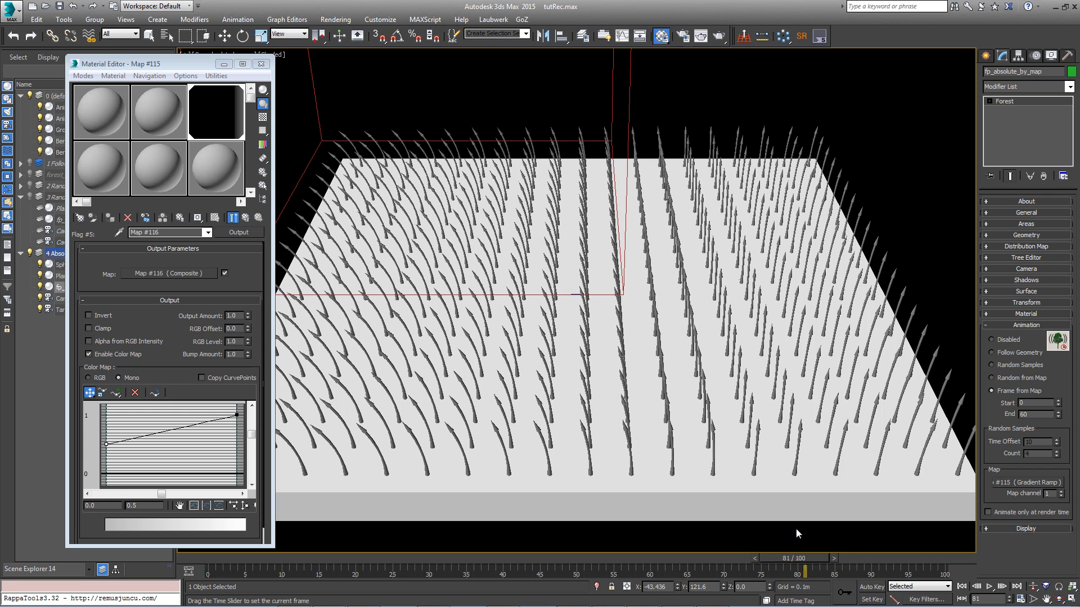
left_click_drag(795, 528, 917, 532)
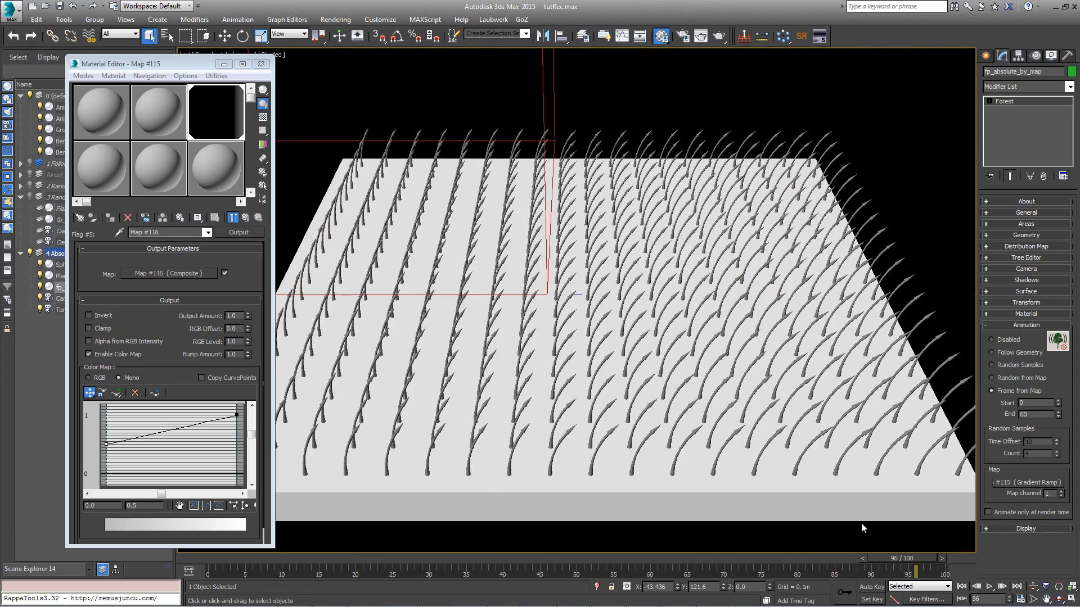
Copy the Output map from the gradient flag at position 59 and paste it as an instance on the end flag at position 100.
left_click(245, 222)
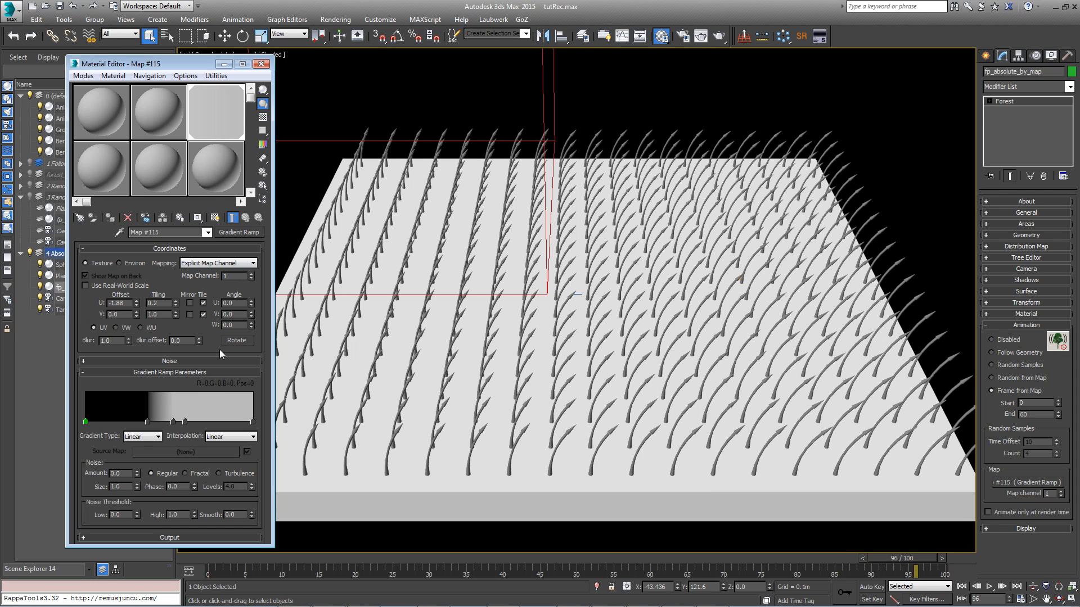
right_click(184, 423)
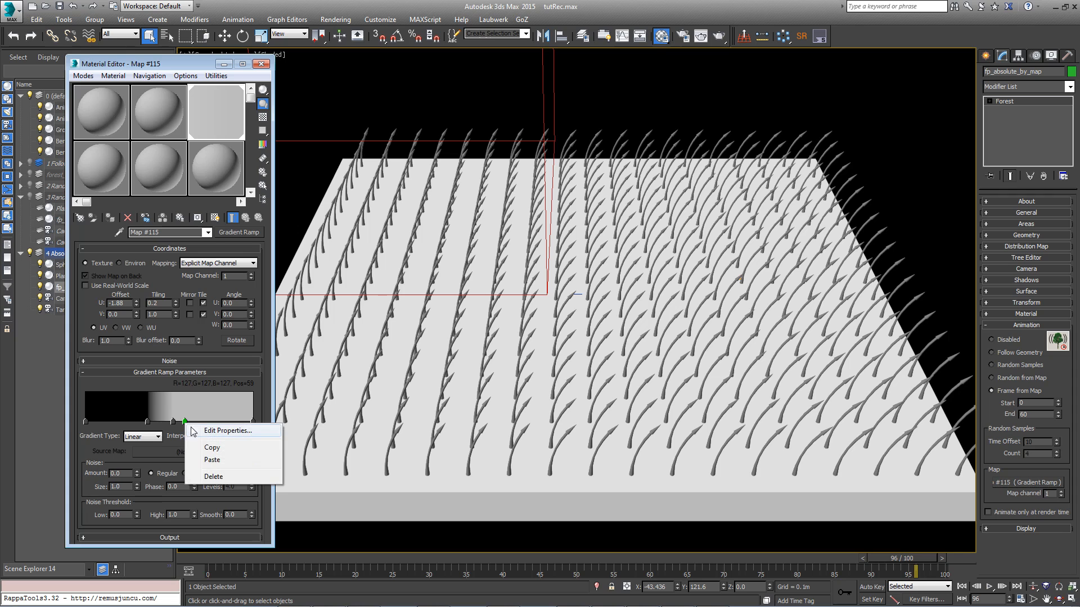
left_click(203, 428)
right_click(175, 319)
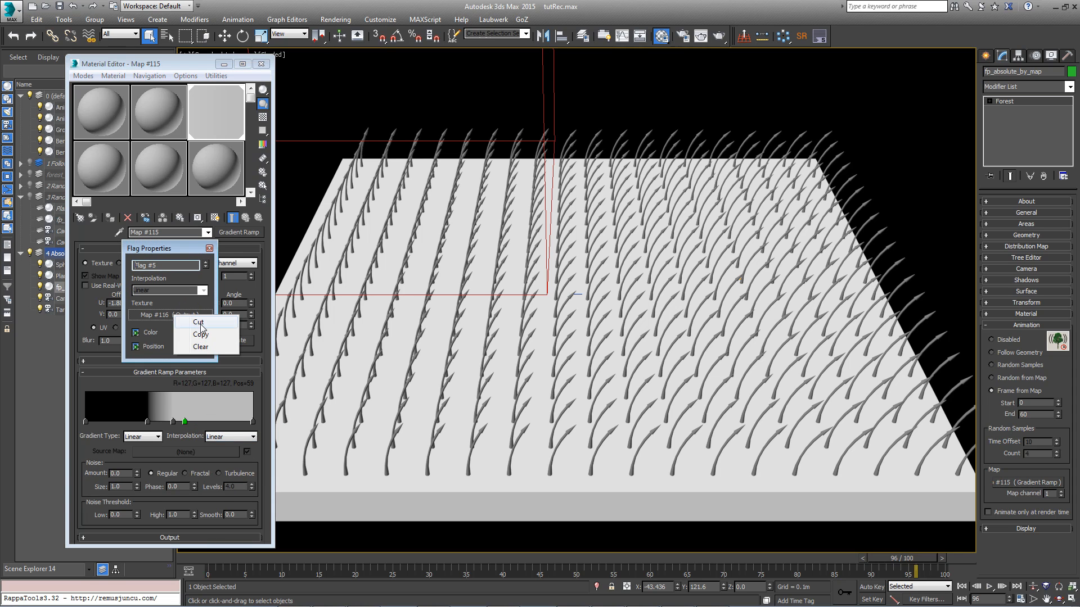
left_click(207, 340)
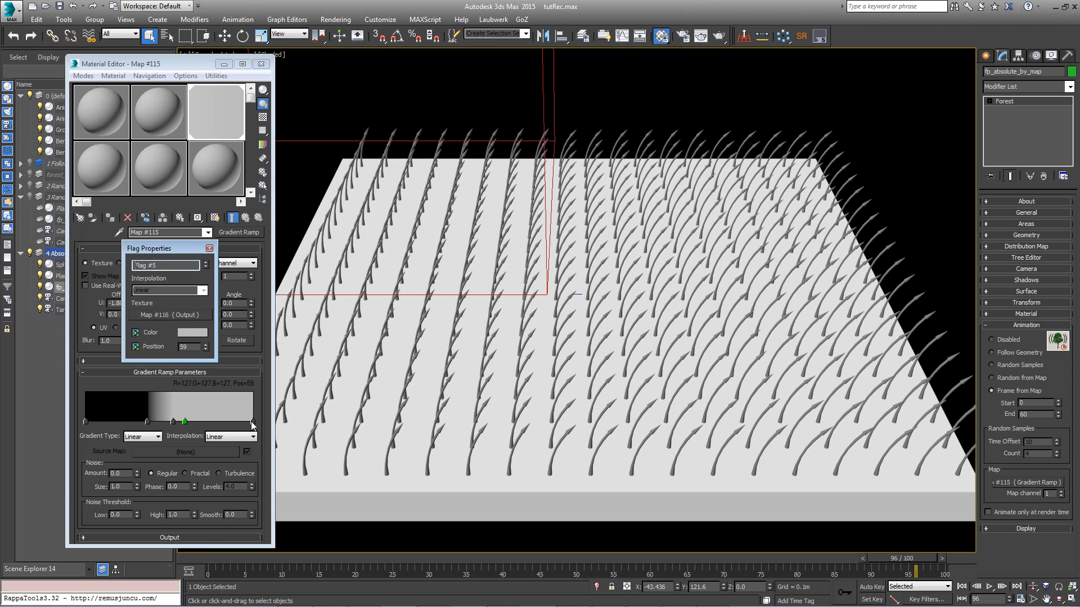
left_click(252, 423)
right_click(193, 318)
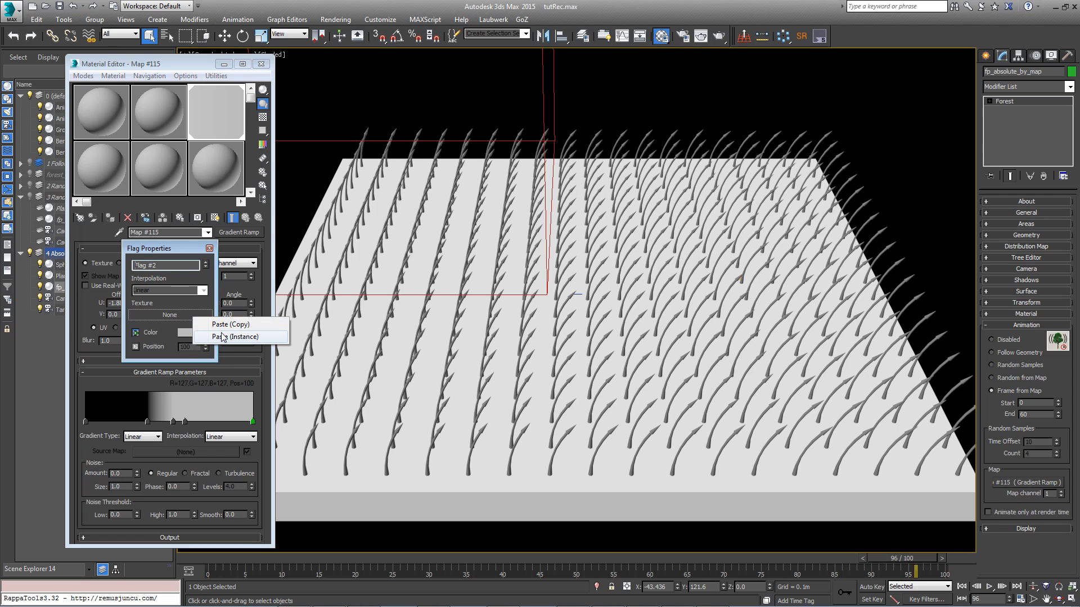
left_click(223, 337)
Preview the animation and move gradient Flag #4 to position 55.
left_click_drag(207, 562, 763, 527)
left_click(169, 421)
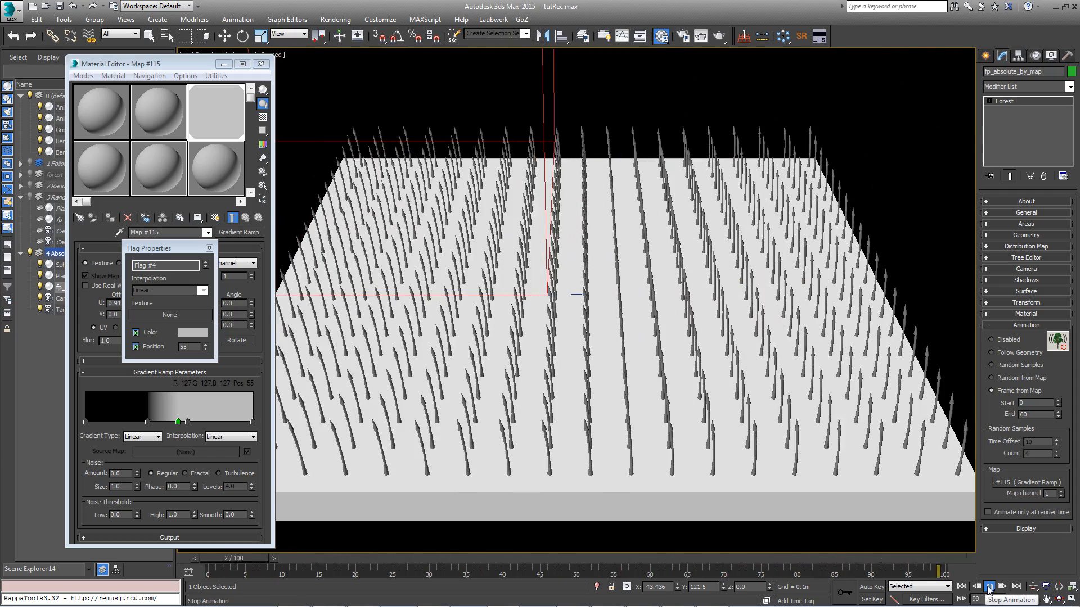
left_click(988, 588)
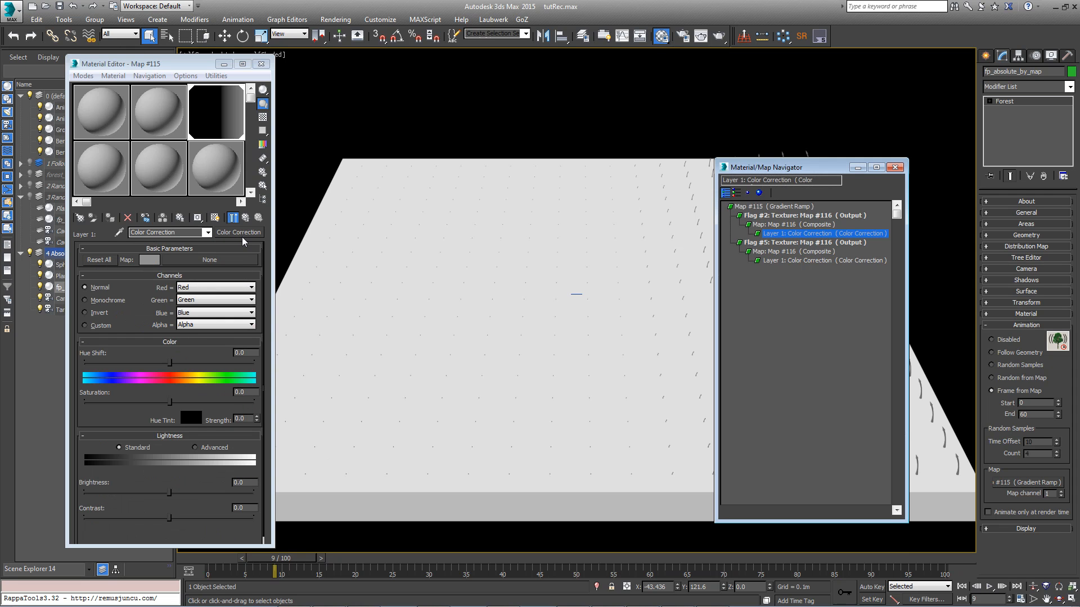
Add a second layer to the Composite map under Flag #2's Output map and assign it a Noise map.
left_click(779, 225)
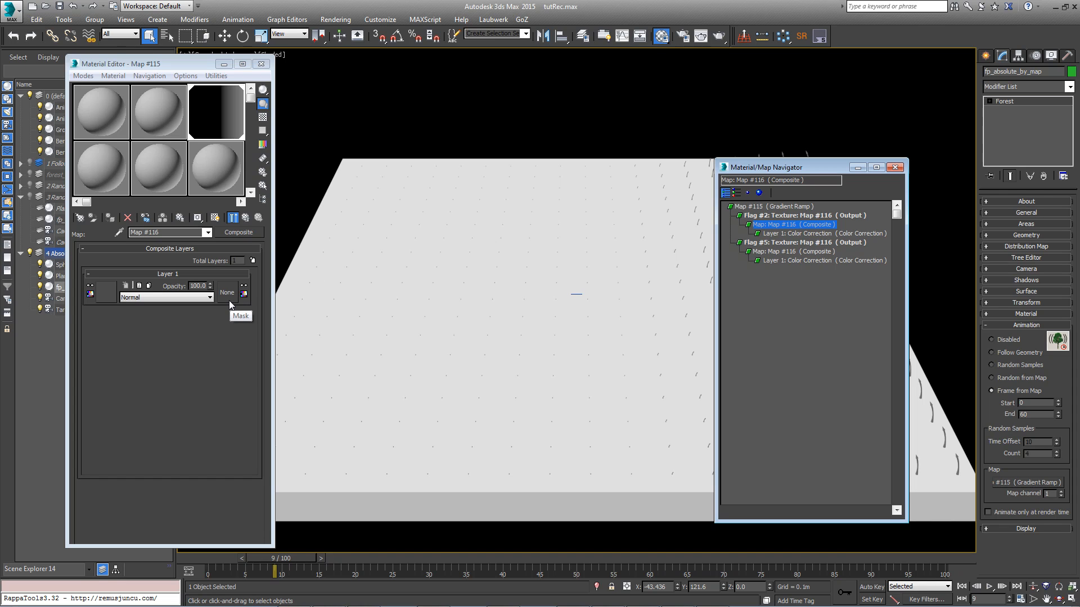
left_click(252, 261)
left_click(106, 293)
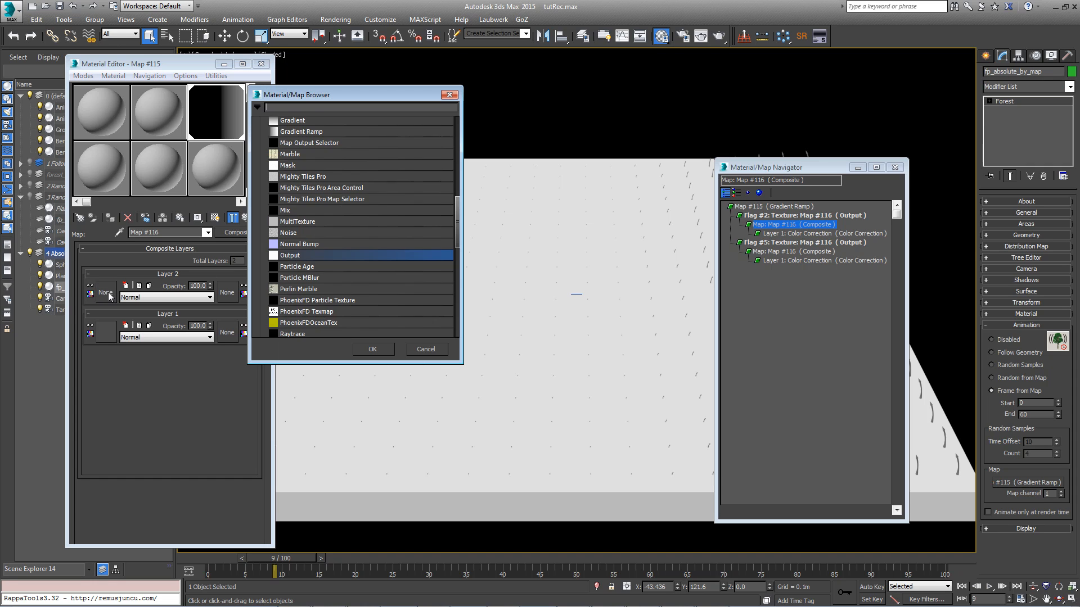
scroll(467, 129, "down", 8)
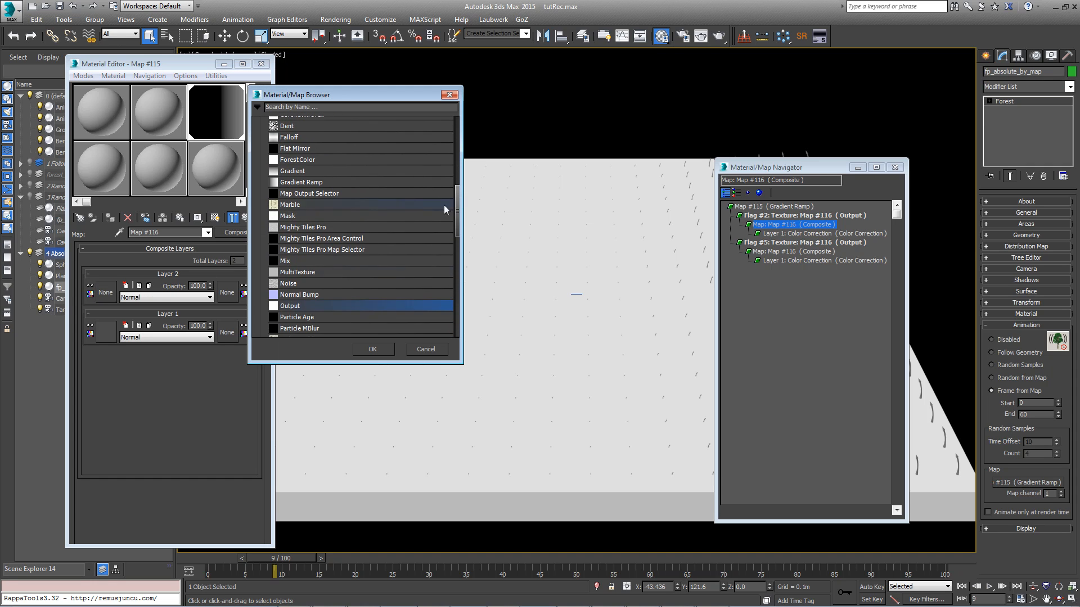
double_click(320, 284)
Set the Noise map's high threshold to 0.6 and its low threshold to 0.4.
double_click(115, 389)
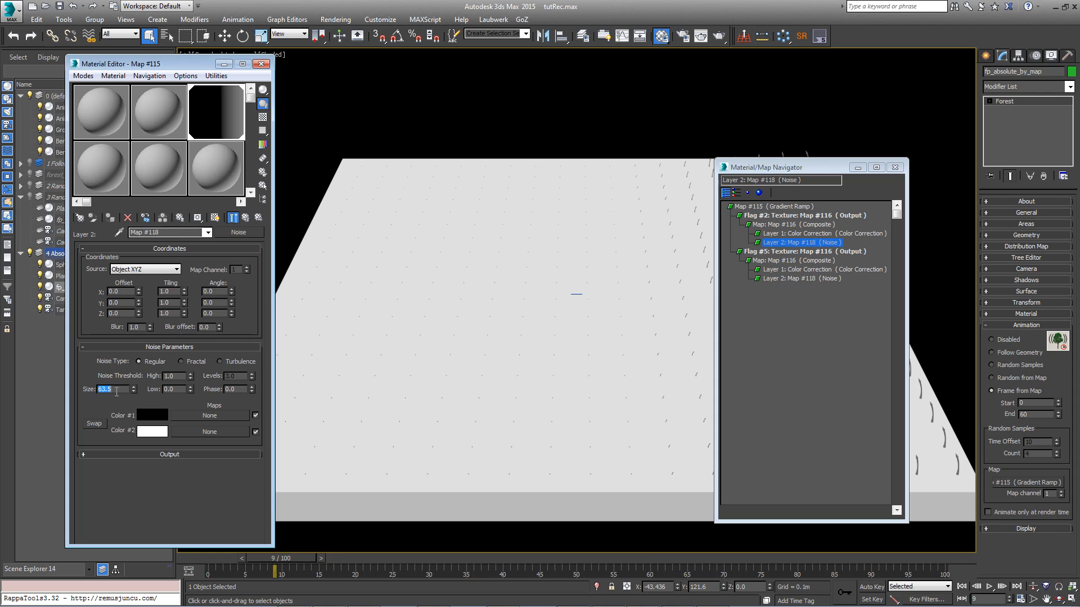
key("Return")
double_click(185, 375)
type("0.6")
key("Tab")
key("Tab")
type("0.4")
key("Return")
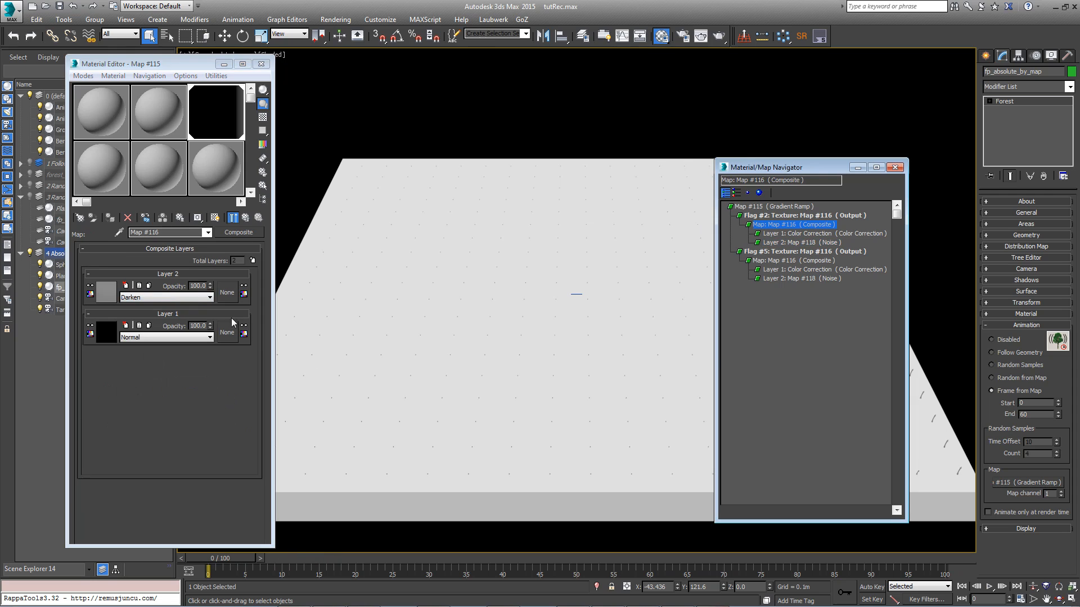
Set Composite Layer 2's blending mode to Difference, close the map navigator and play the animation.
left_click(199, 297)
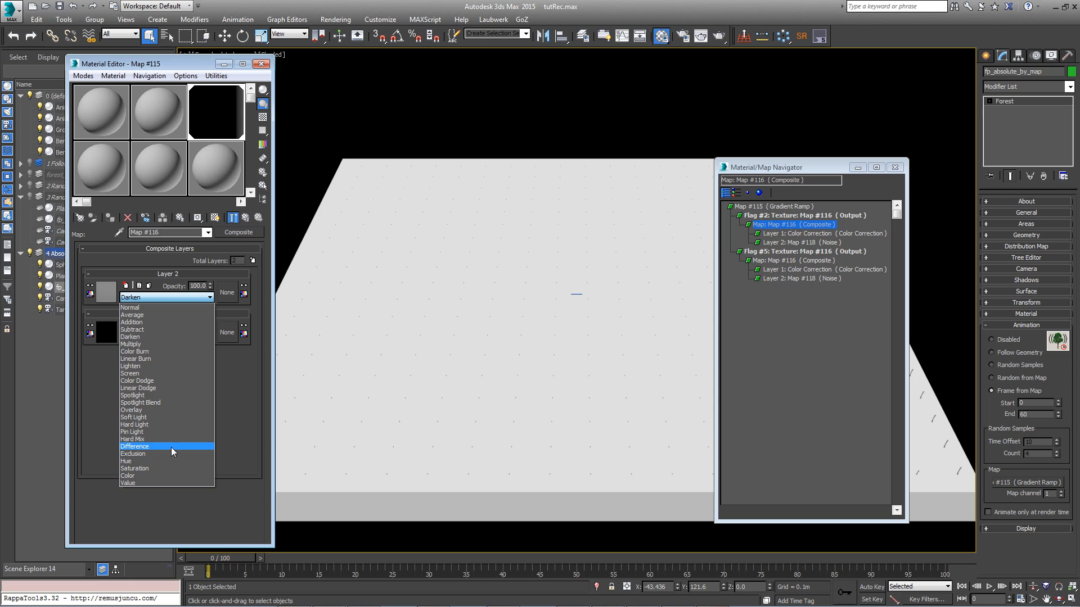
left_click(172, 447)
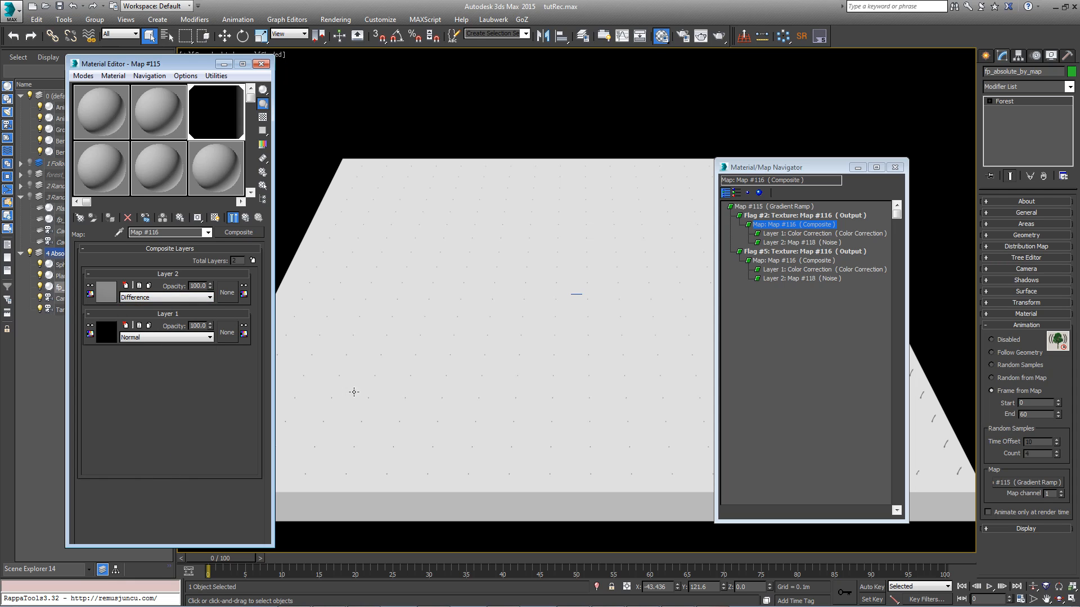
left_click(895, 168)
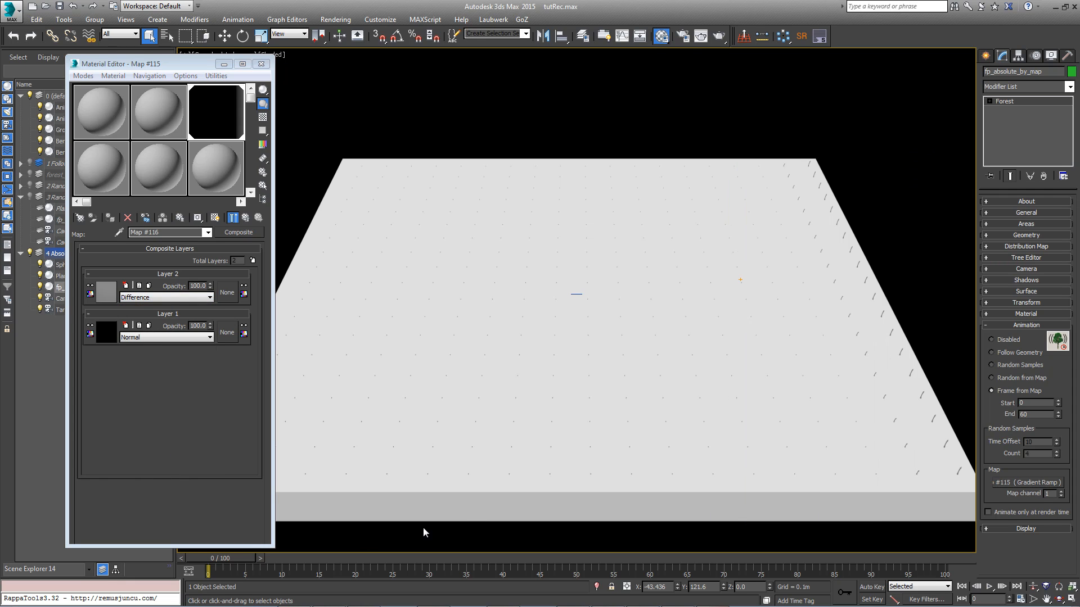
left_click_drag(220, 565, 206, 547)
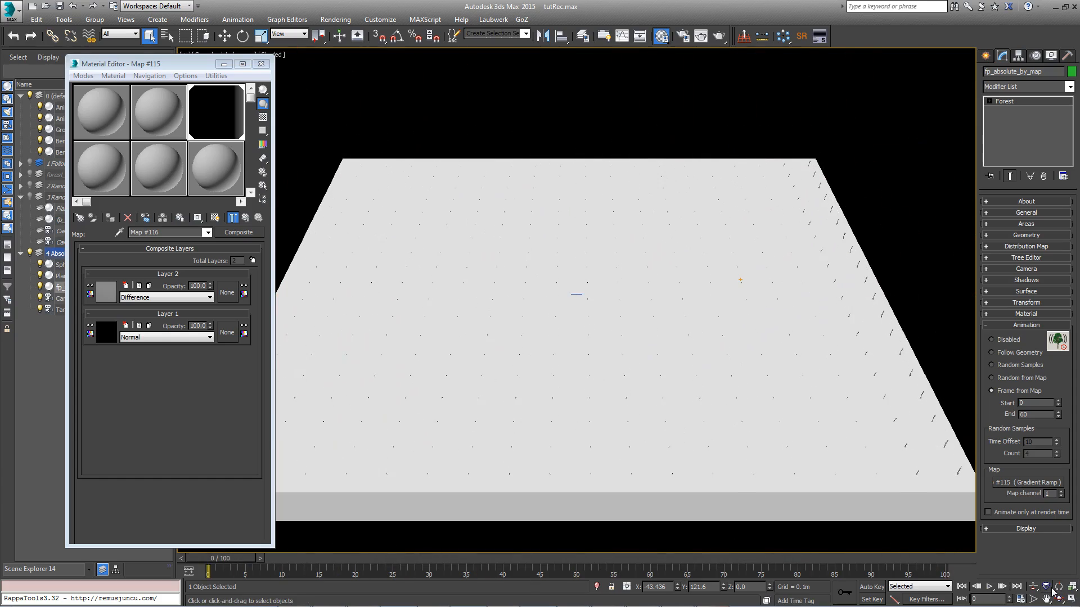
left_click(989, 587)
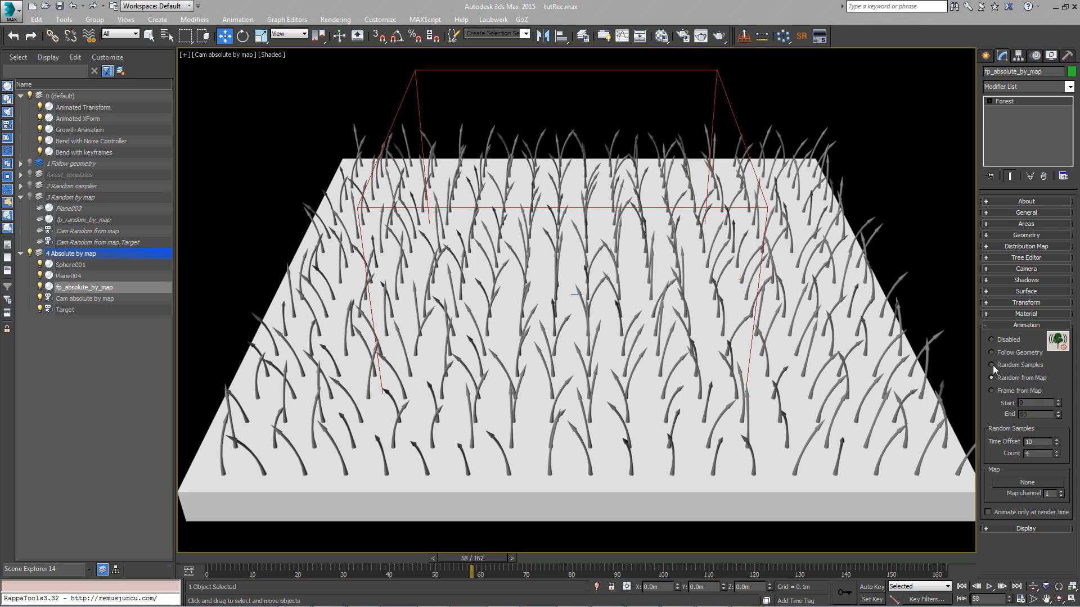
Switch the forest animation to Frame from Map, set its End to 30 and assign a VRayDistanceTex map.
left_click(992, 391)
double_click(1037, 414)
type("30")
key("Return")
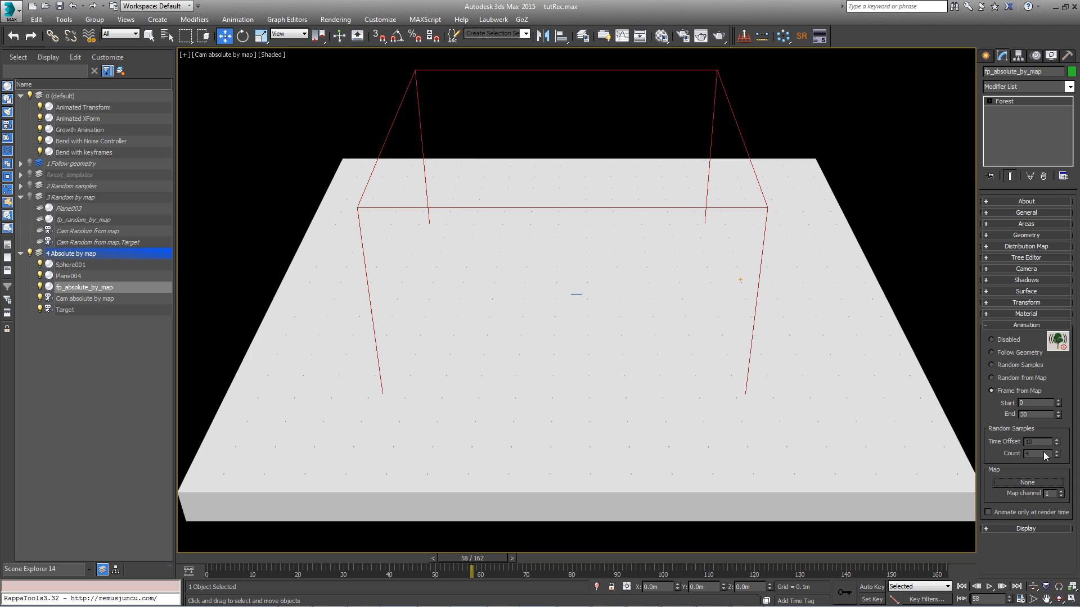
left_click(1027, 482)
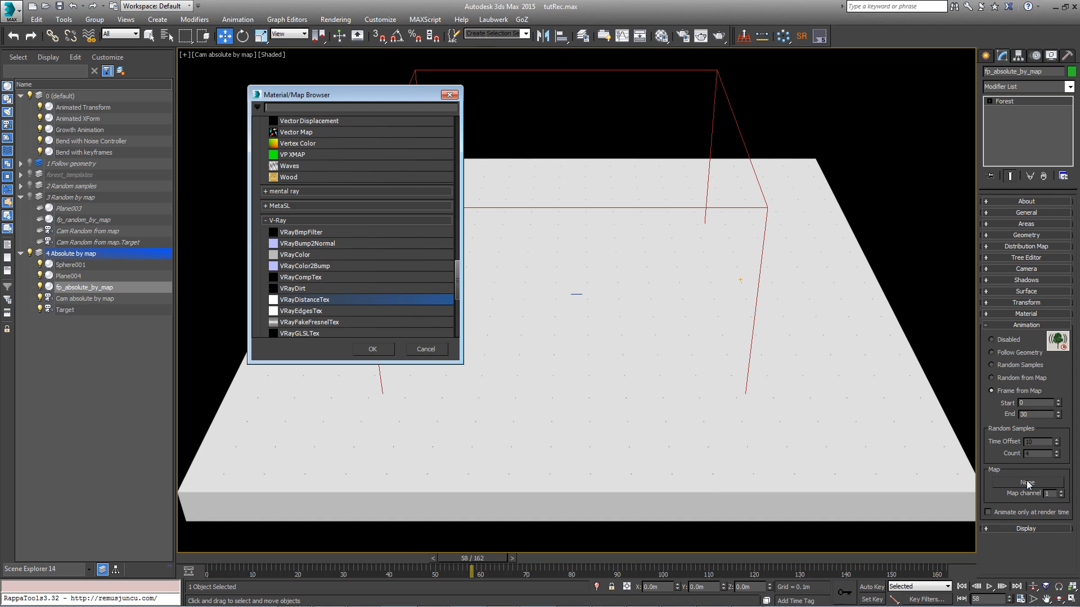
double_click(356, 301)
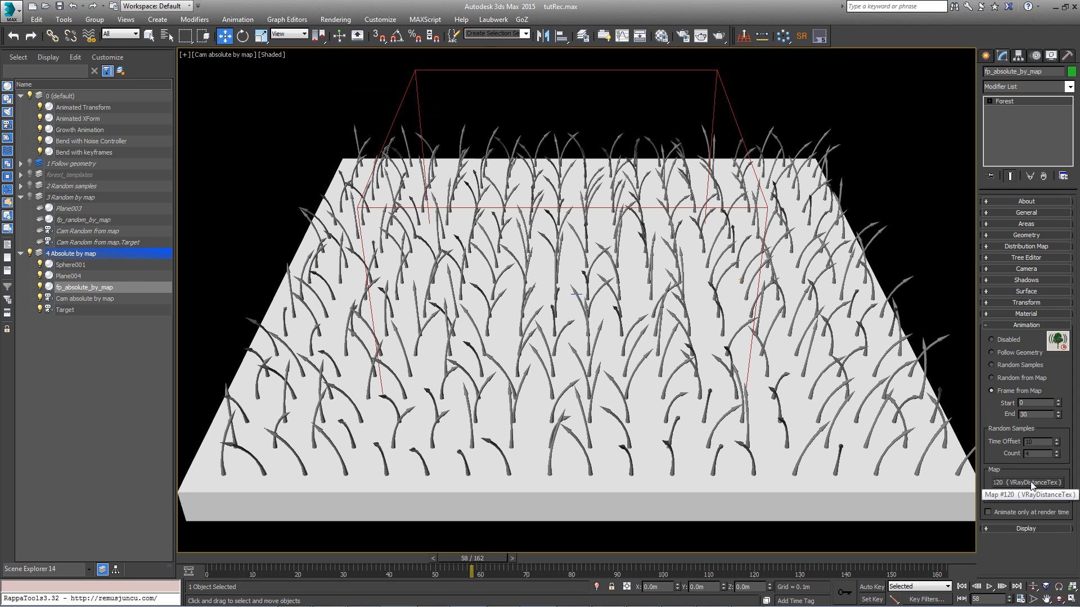
Place an instance of the VRayDistanceTex map in the material editor's third slot and set its distance to 3.2 m.
key("m")
left_click_drag(1047, 488, 222, 112)
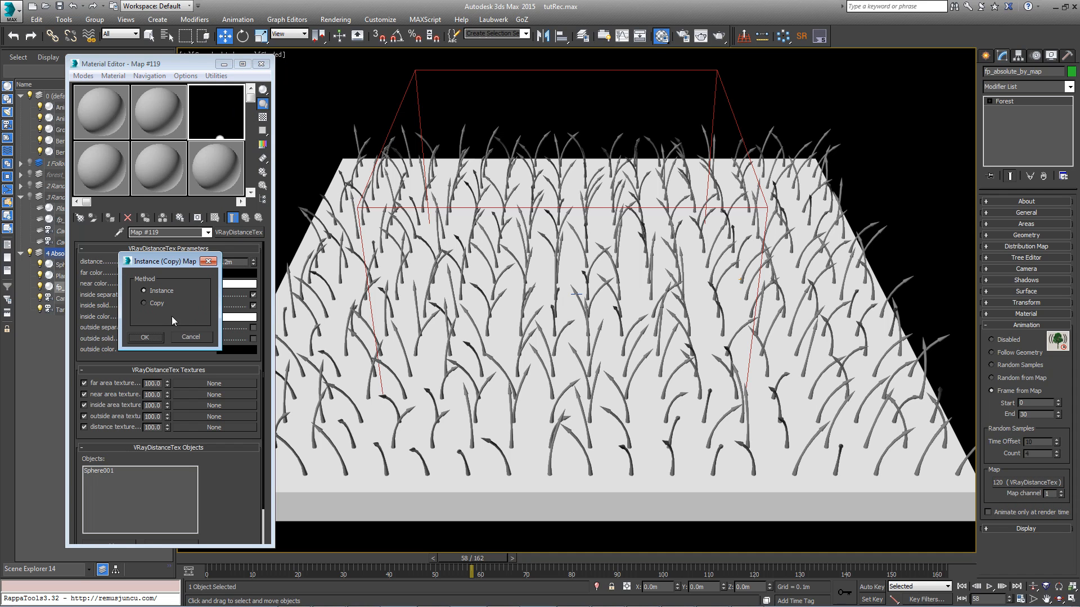
left_click(145, 337)
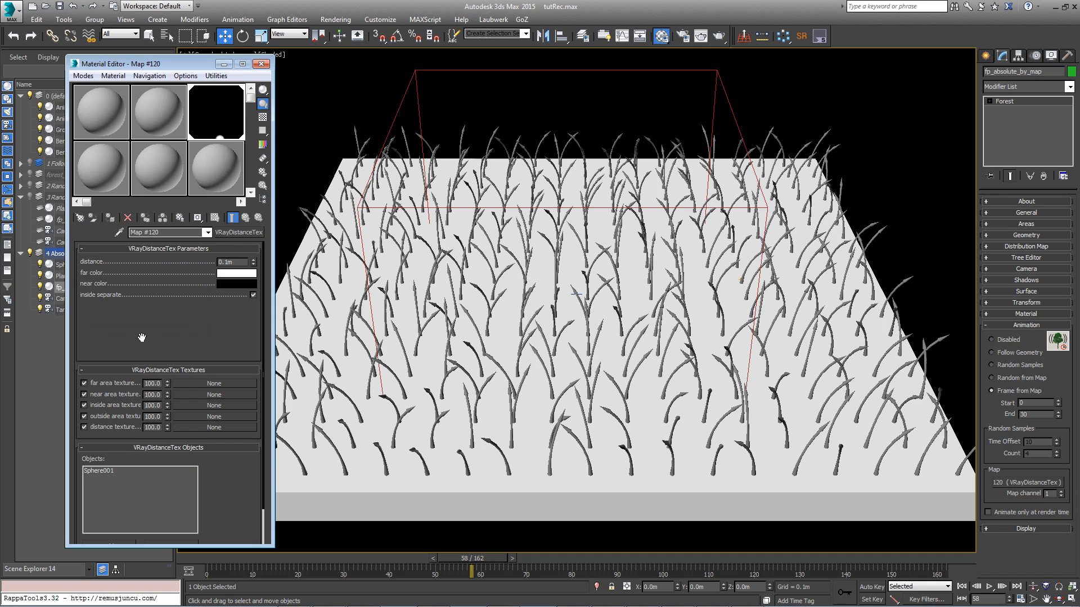
double_click(240, 261)
type("3.2")
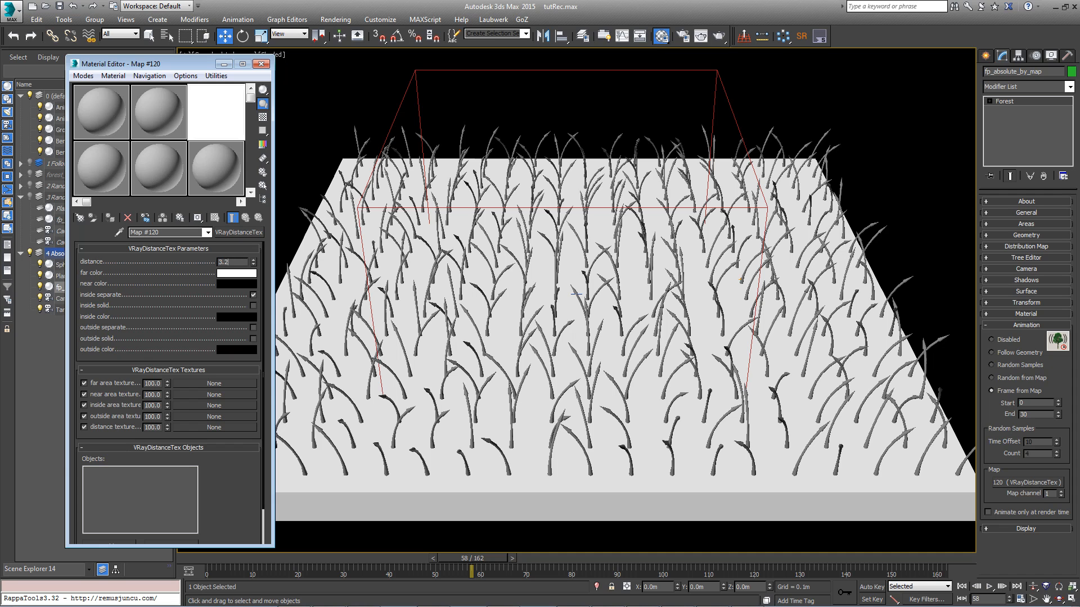
Set the distance map's far color to black and its near color to white.
left_click(221, 275)
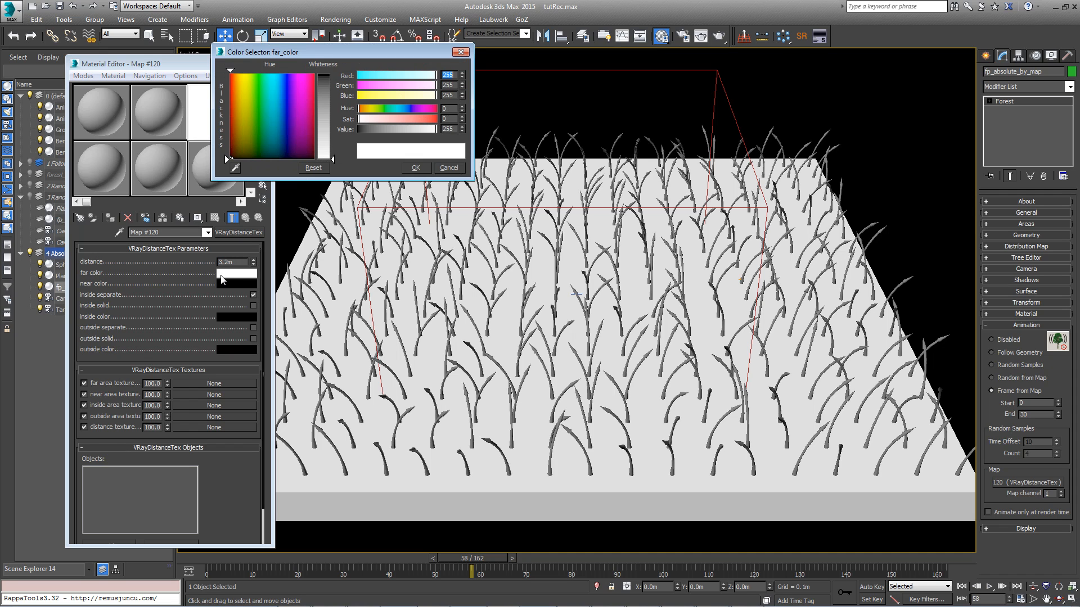
left_click_drag(330, 133, 332, 159)
left_click(416, 167)
left_click(247, 283)
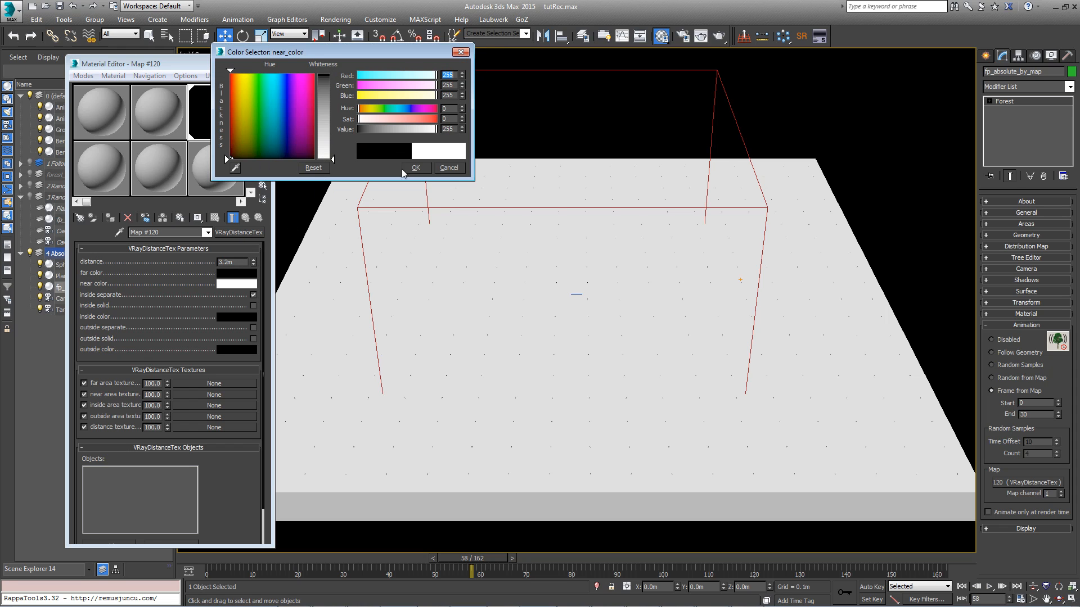
left_click(302, 272)
Enable inside solid on the distance map and set its inside color to white.
left_click(253, 306)
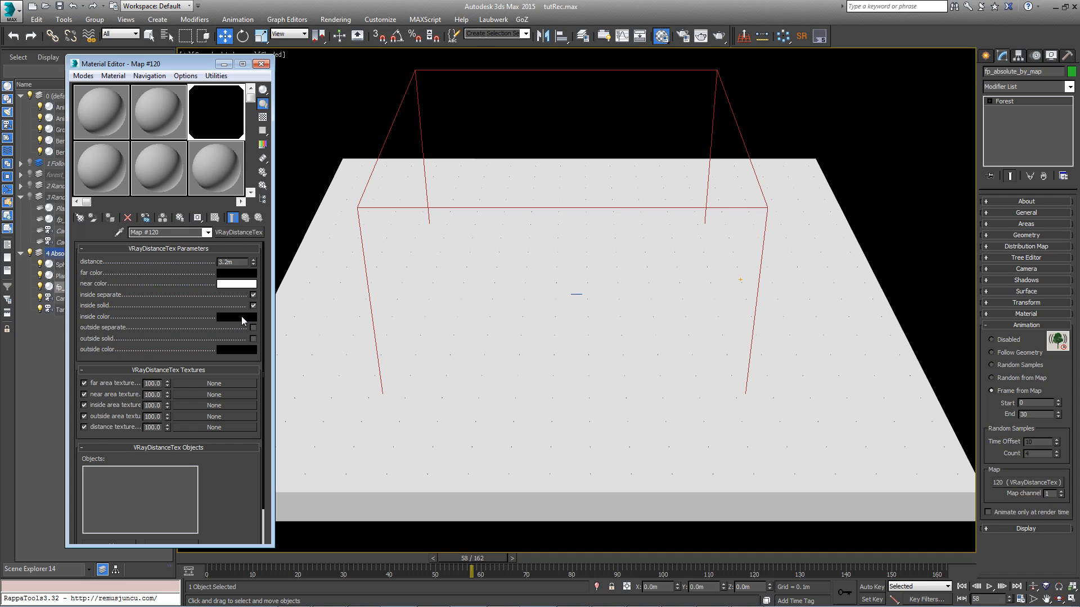
left_click(241, 316)
left_click_drag(325, 144, 328, 162)
left_click(415, 168)
Add Sphere001 as the distance map's reference object and close the material editor.
scroll(219, 475, "down", 2)
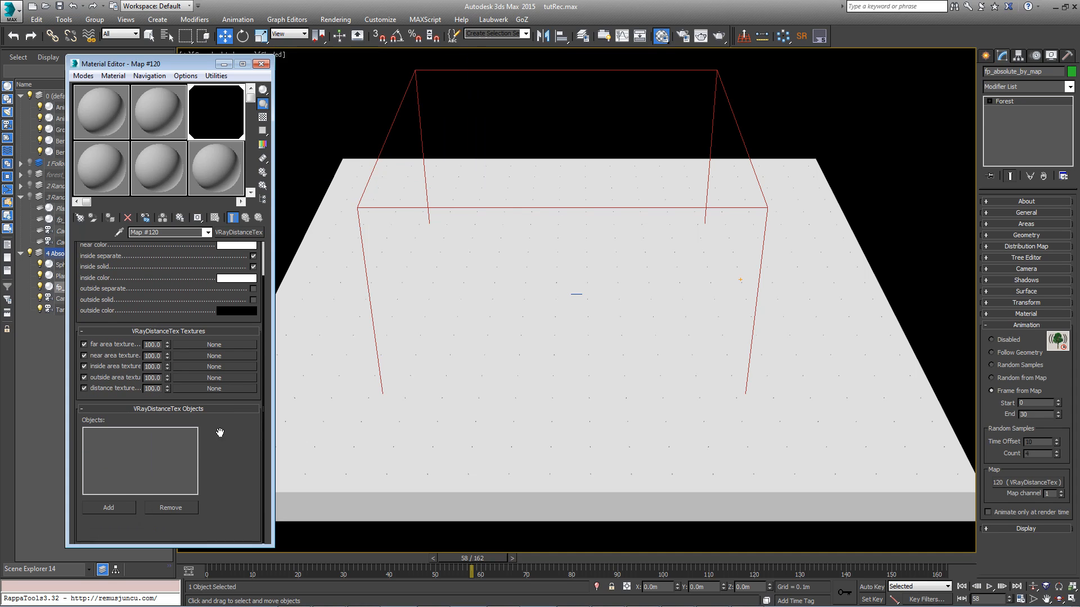
left_click(123, 508)
left_click(398, 106)
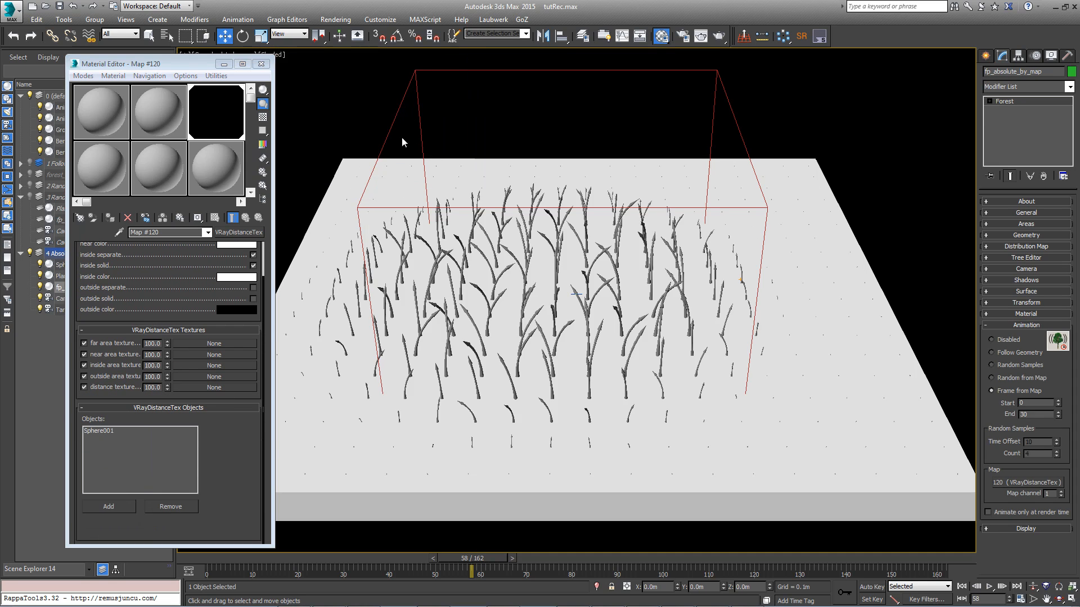
left_click(261, 64)
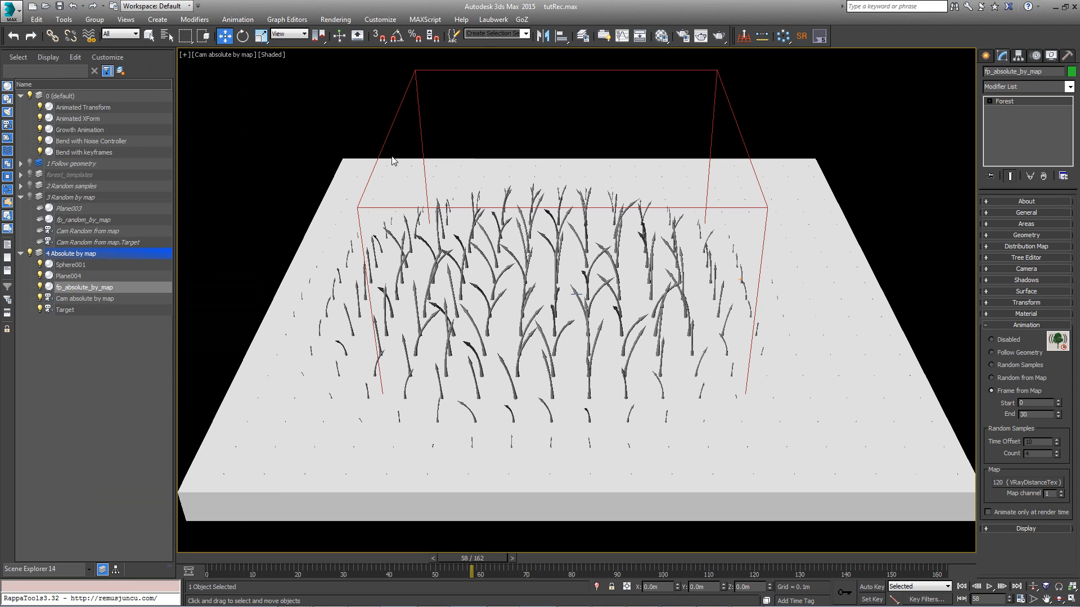
Examine the sphere-driven growth in the perspective view at several frames and select Sphere001.
key("p")
middle_click_drag(464, 269, 457, 235, "alt")
left_click_drag(486, 558, 537, 555)
key("w")
left_click(509, 244)
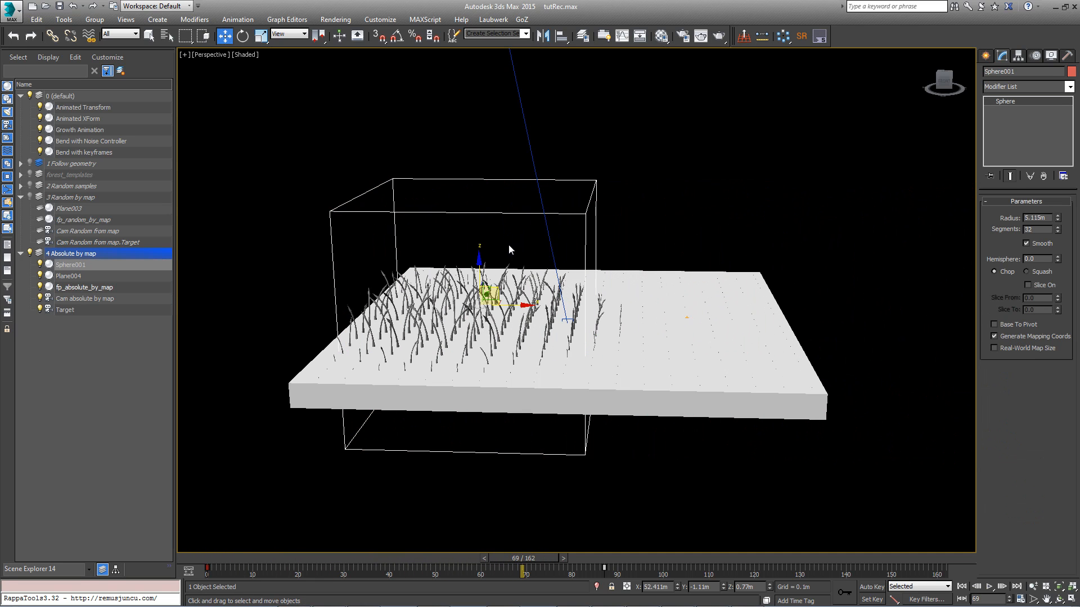
left_click_drag(505, 266, 480, 306)
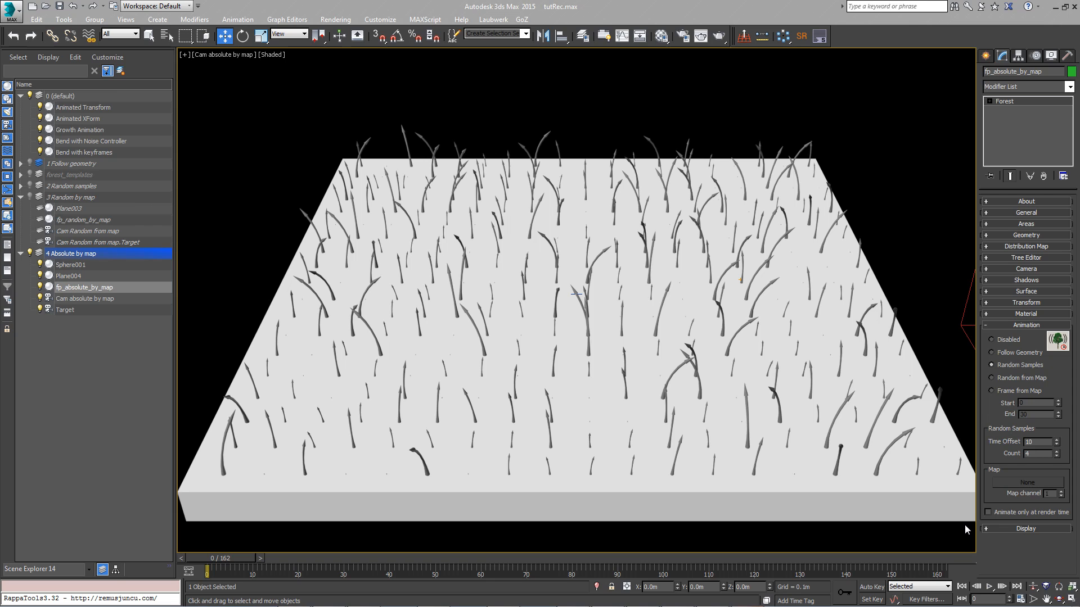
Switch the forest animation from Random Samples to Frame from Map and assign a map to drive it.
left_click(1022, 392)
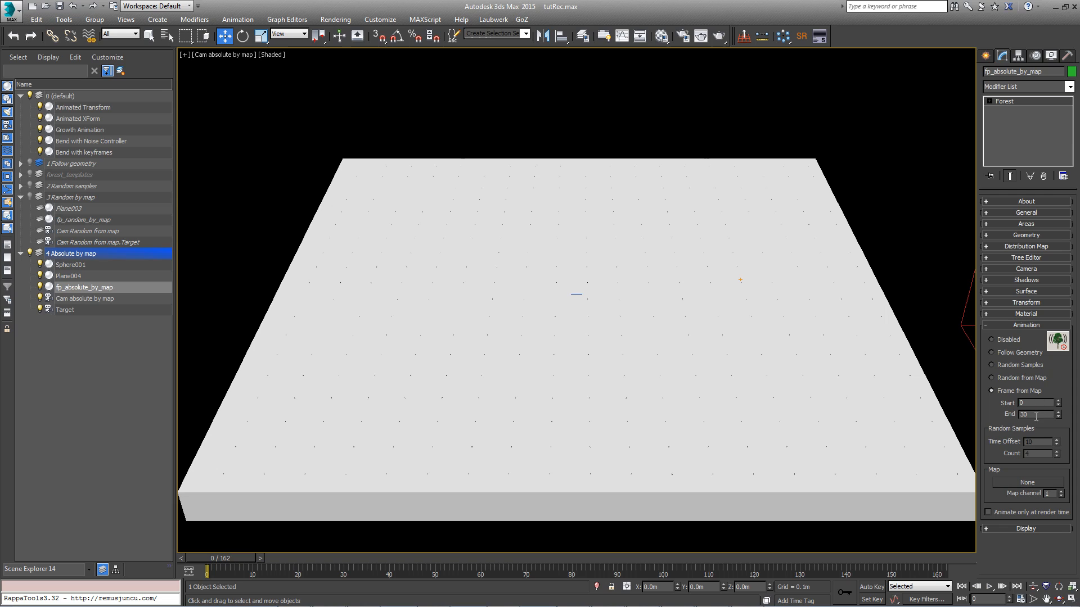
left_click(1041, 483)
double_click(343, 288)
Add a Vol. Select modifier to the ground plane, Plane004.
left_click(514, 499)
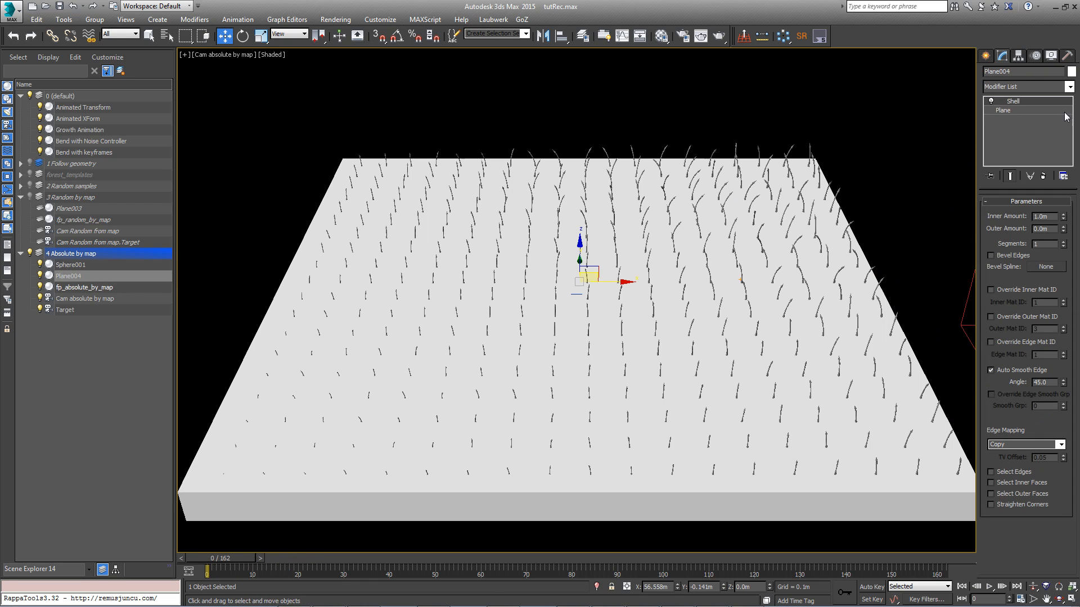
left_click(1068, 87)
key("v")
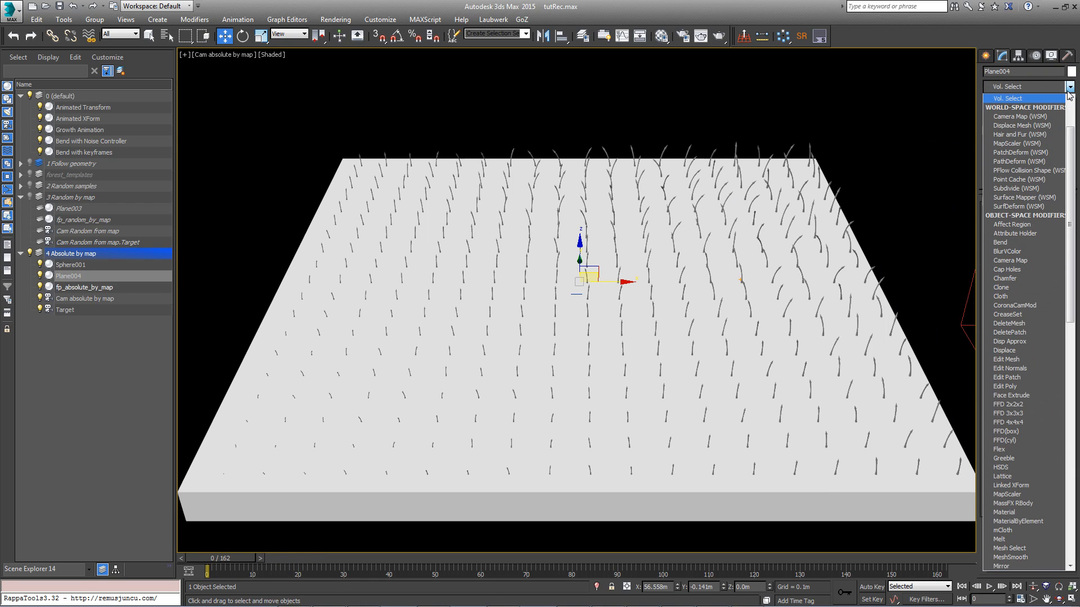
key("Return")
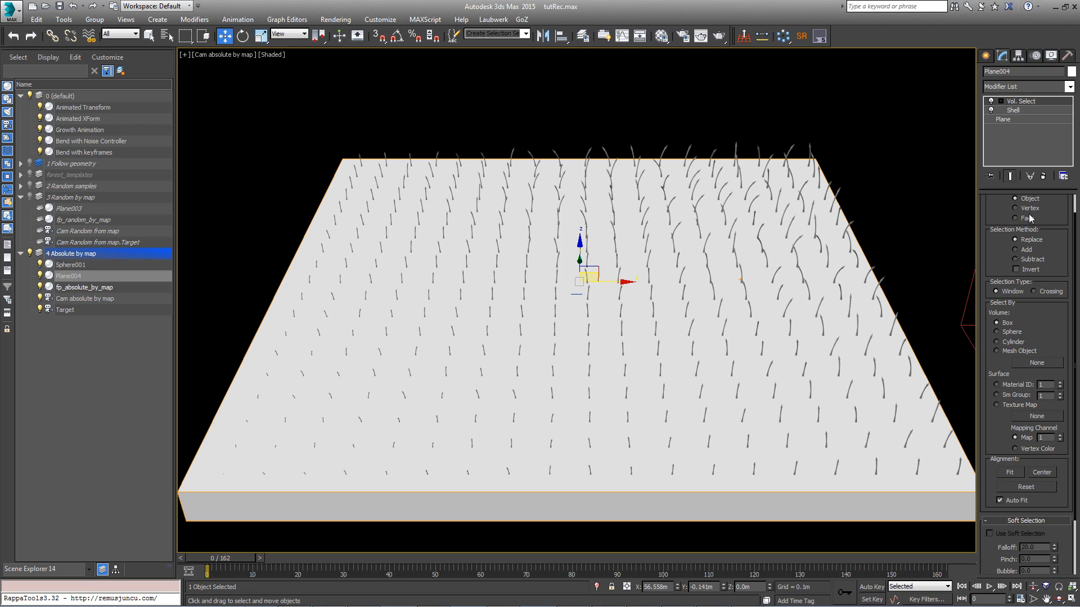
Set Vol. Select to vertex level with the sphere as its mesh object volume, and scrub the timeline.
left_click(1016, 208)
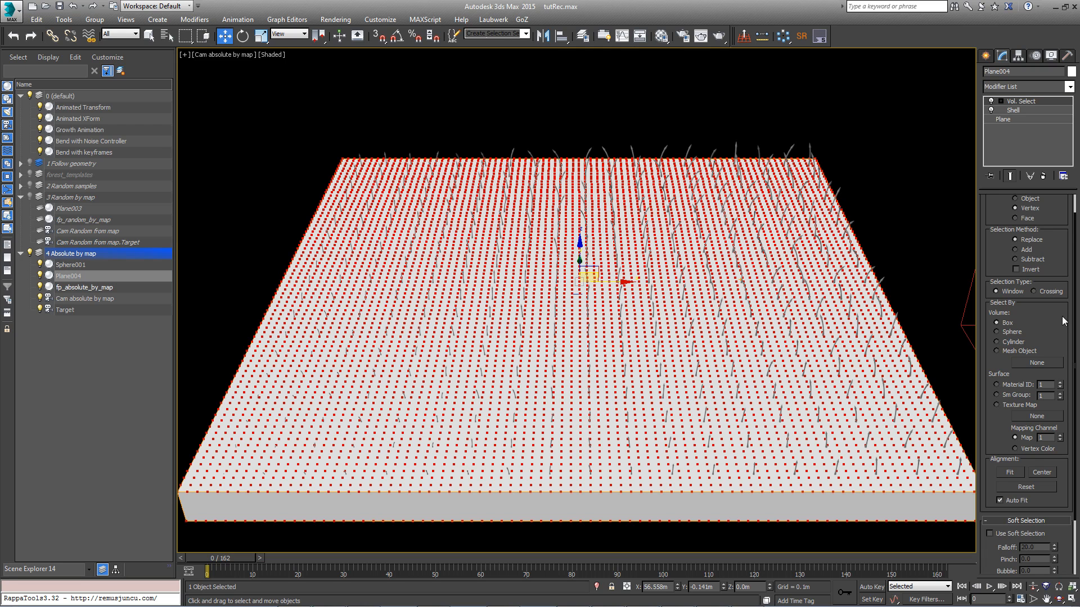
scroll(1029, 318, "down", 1)
left_click(1036, 320)
left_click(1036, 330)
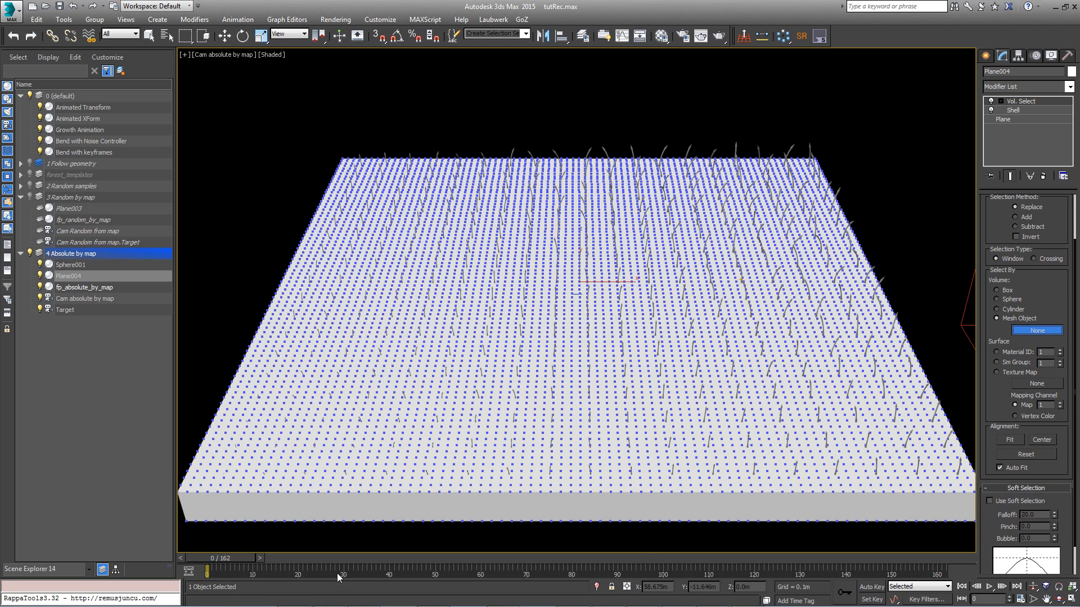
left_click(860, 202)
left_click_drag(287, 558, 464, 556)
key("w")
Enable soft selection on Vol. Select with a falloff of 300 and scrub the timeline to frame 114.
left_click(1043, 499)
double_click(1041, 515)
type("300")
key("Return")
left_click_drag(497, 559, 742, 558)
key("w")
Add a BlurVColor modifier to Plane004 and set its steps to 60.
left_click(1068, 87)
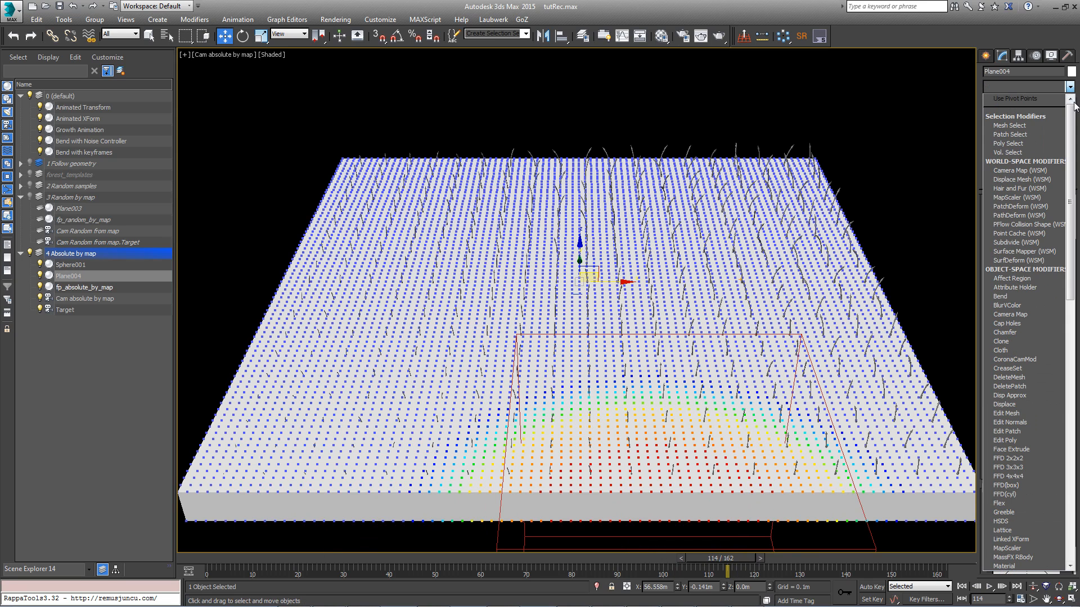
left_click(1015, 307)
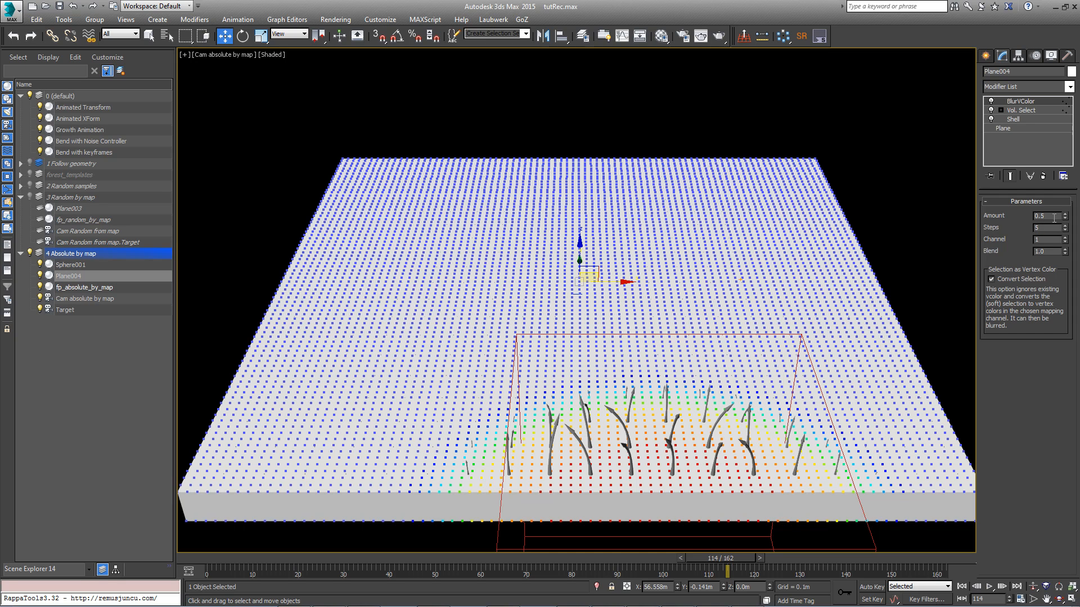
type("60")
key("Return")
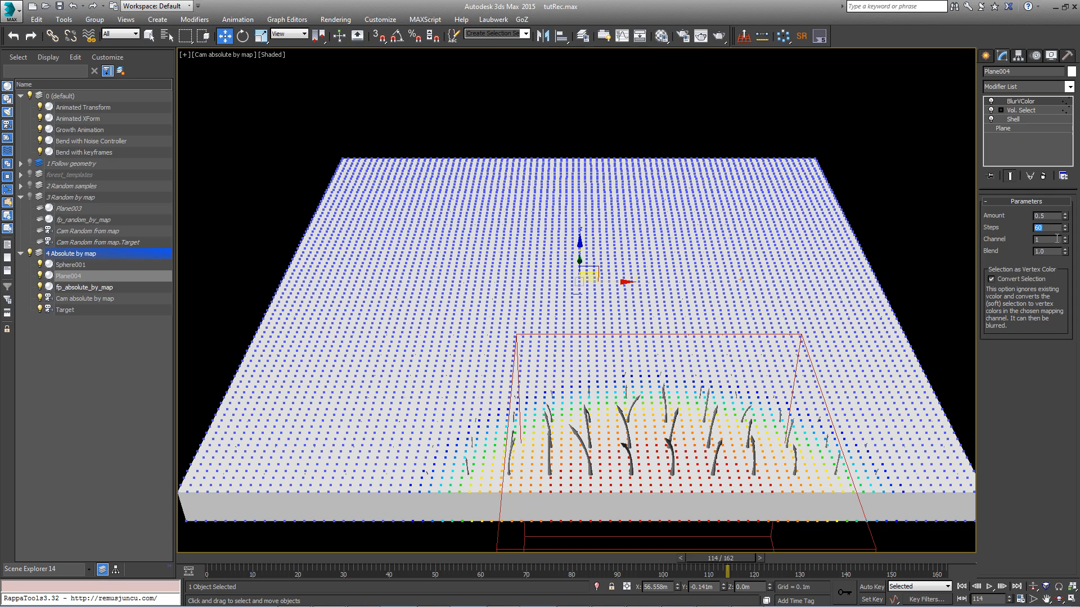
Check BlurVColor's Channel and Convert Selection options, and scrub the timeline to preview the plant animation.
left_click(1064, 242)
left_click(1033, 277)
left_click(1031, 279)
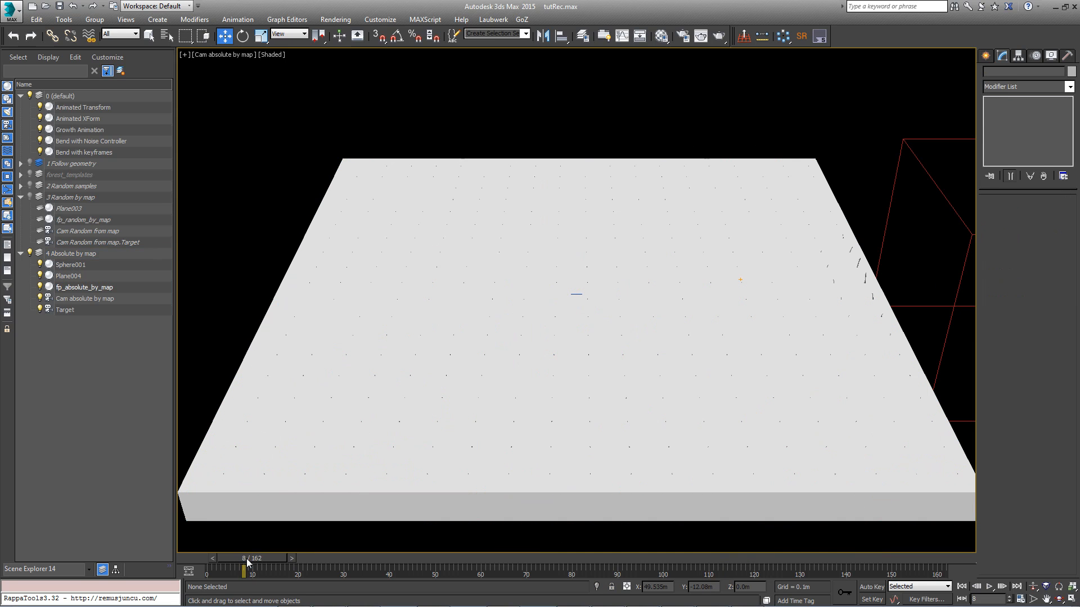
mouse_move(246, 558)
left_mouse_down()
mouse_move(472, 585)
mouse_move(801, 586)
mouse_move(594, 589)
mouse_move(248, 558)
left_mouse_up()
key("w")
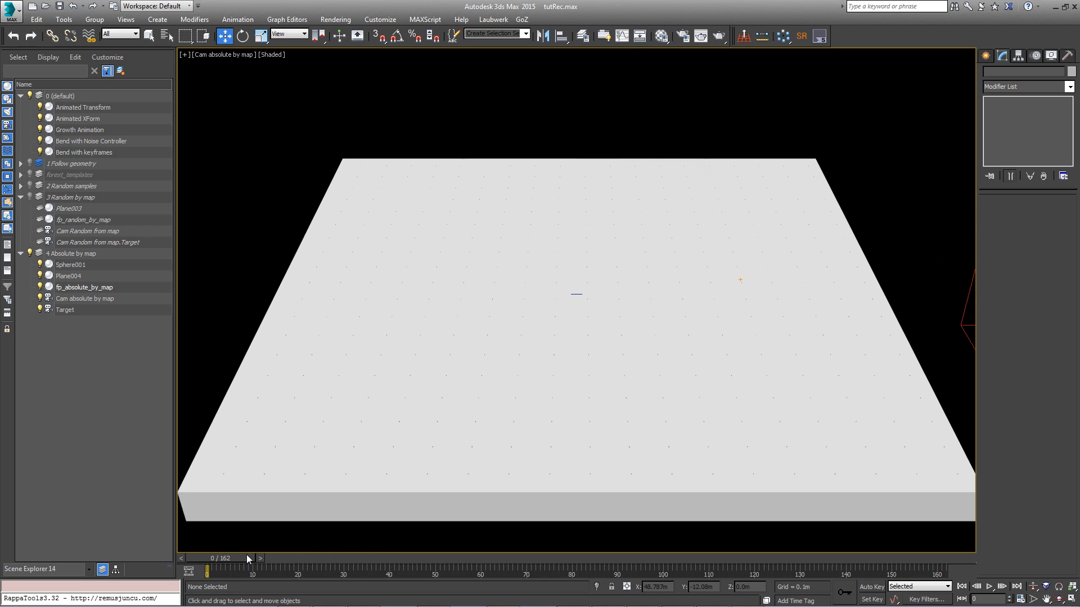
Add a Selection Cache modifier directly above Vol. Select in Plane004's modifier stack.
left_click(1037, 110)
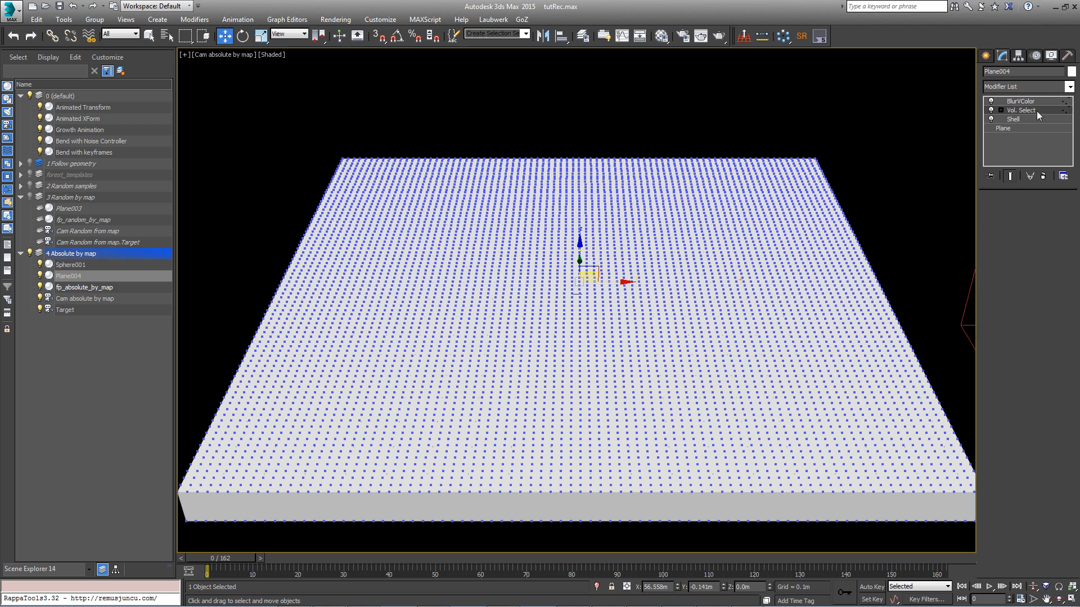
left_click(1067, 88)
left_click_drag(1070, 123, 1074, 363)
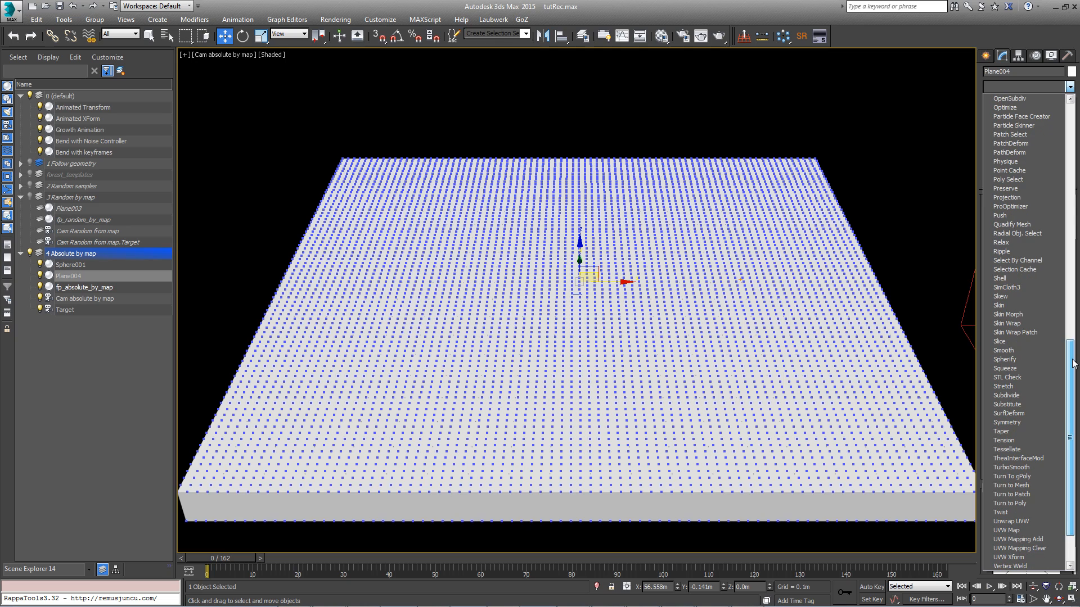
left_click(1041, 270)
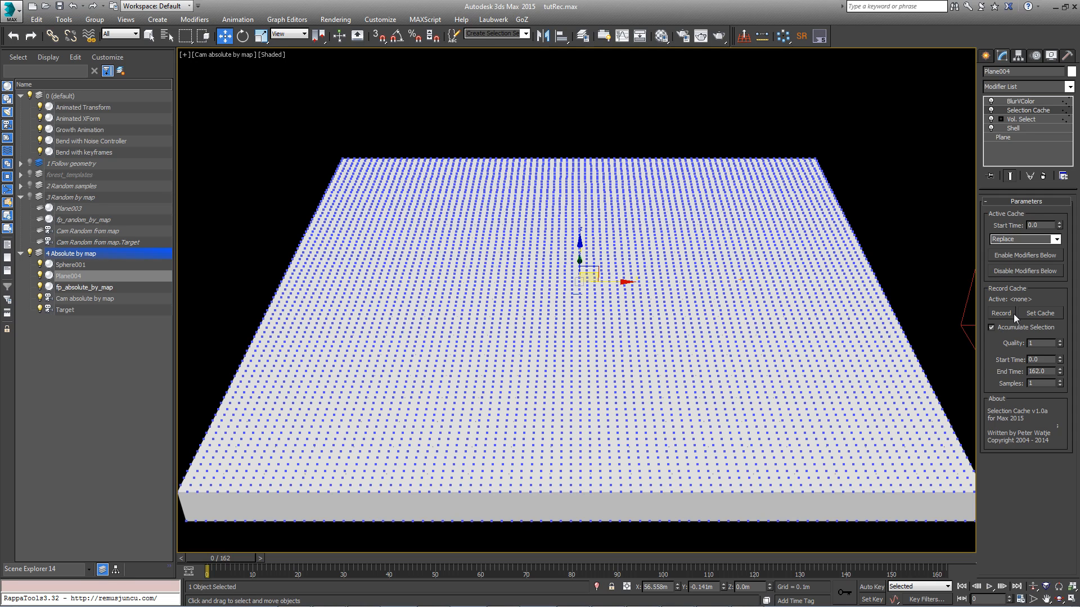
Set cache.sel as the Selection Cache file, record the accumulated selection, and disable the modifiers below.
left_click(1035, 313)
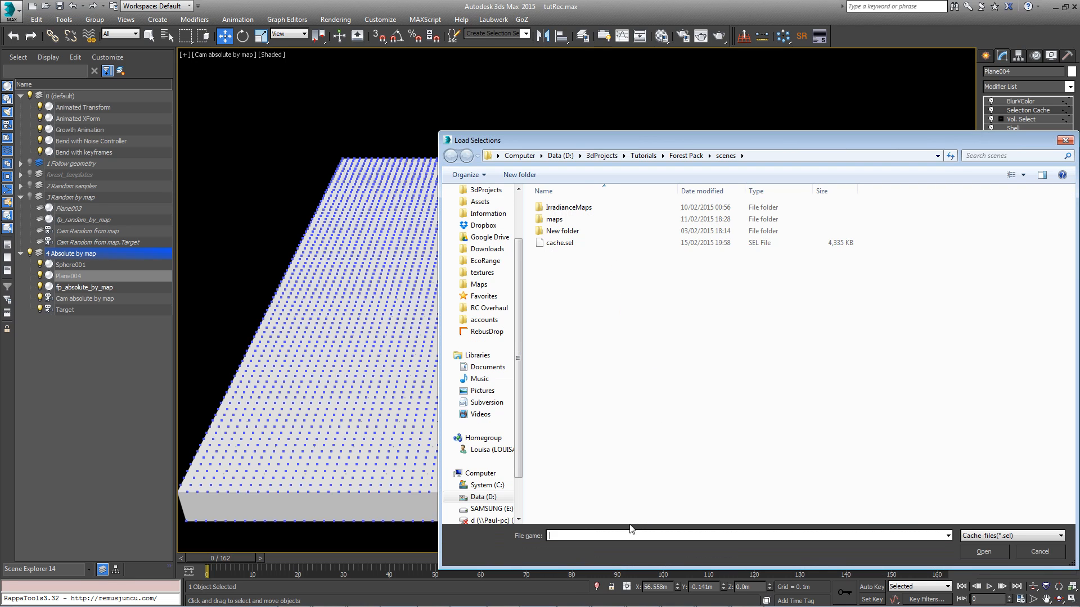
double_click(560, 243)
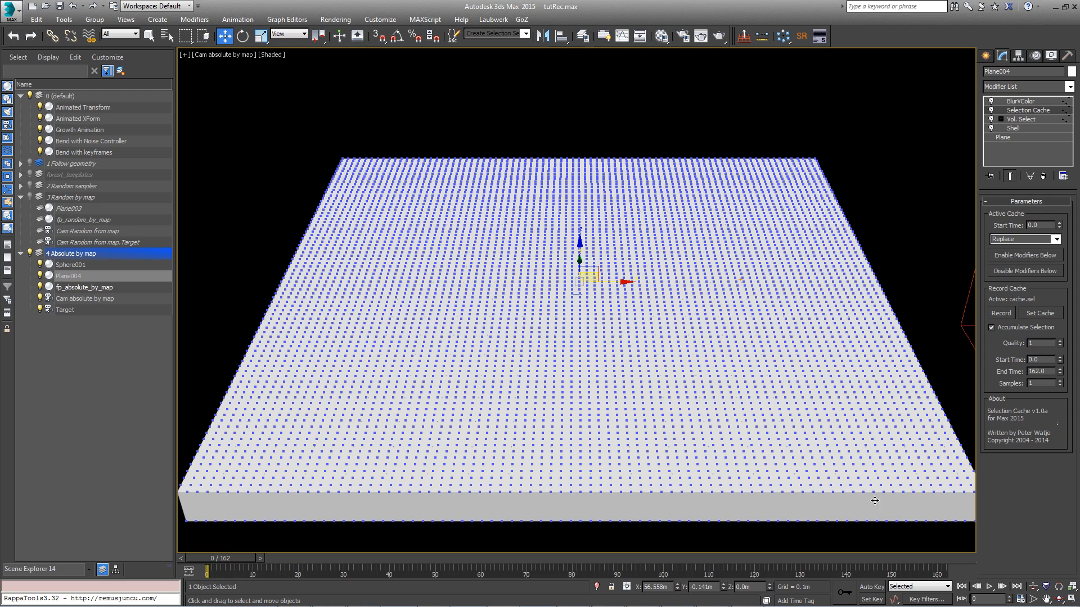
left_click(1001, 313)
left_click(1008, 270)
Deselect the plane and play the cached plant animation in the camera view.
mouse_move(205, 560)
left_mouse_down()
mouse_move(775, 583)
mouse_move(210, 566)
left_mouse_up()
key("w")
left_click(463, 141)
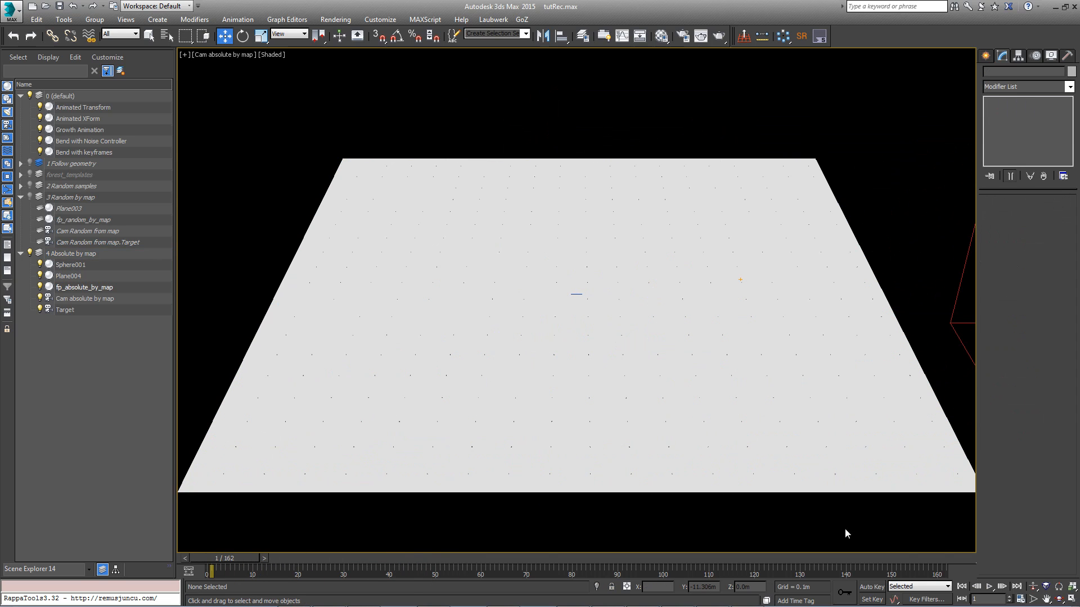
left_click(989, 587)
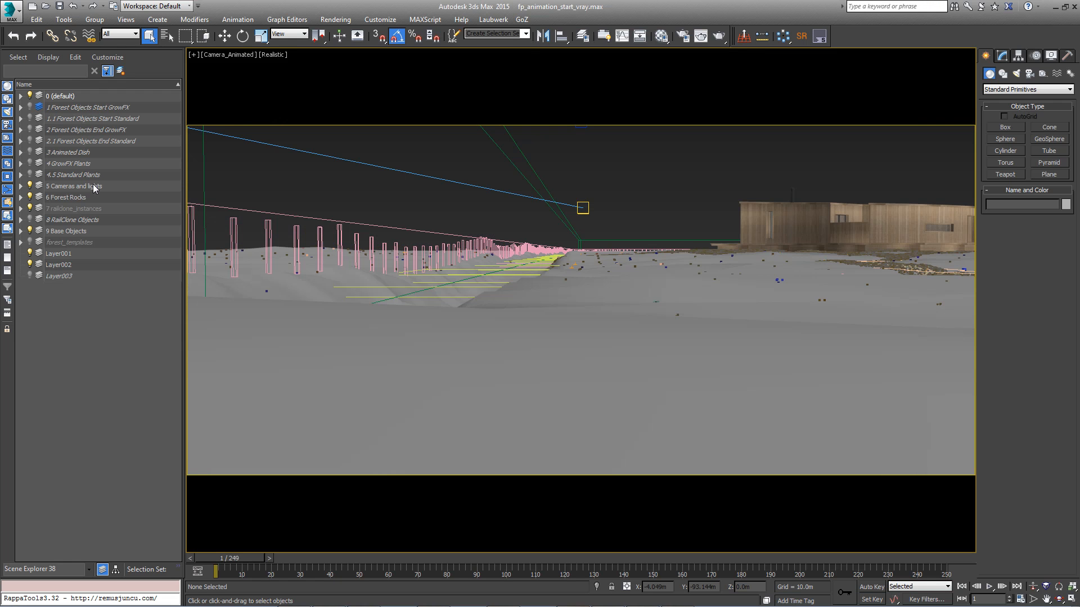
Preview the layers 1 Forest Objects Start GrowFX, 1.1 Forest Objects Start Standard and 2 Forest Objects End GrowFX one at a time.
left_click(29, 107)
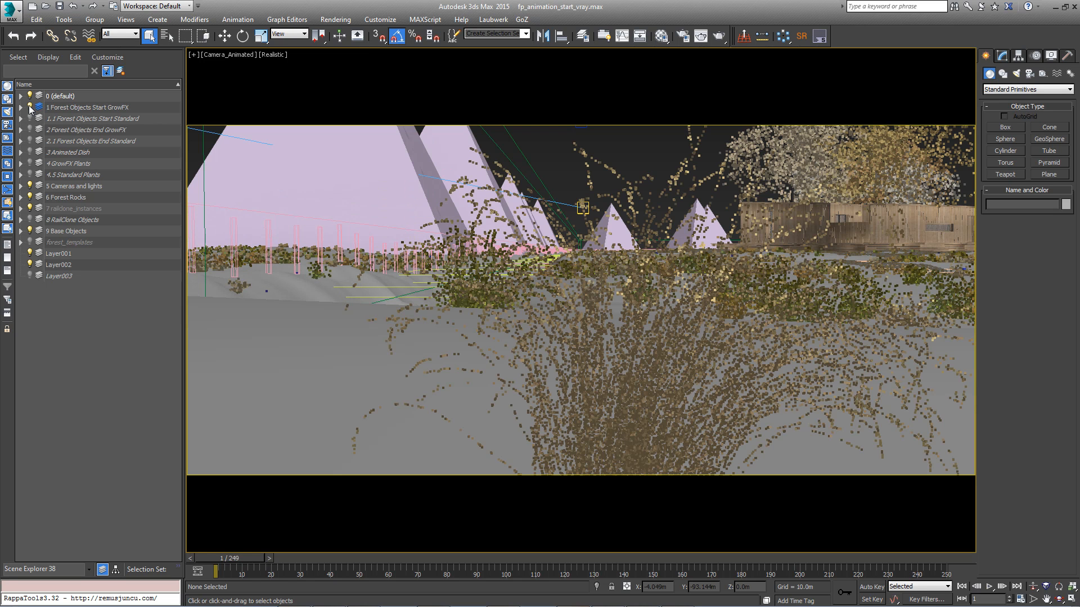
left_click(30, 107)
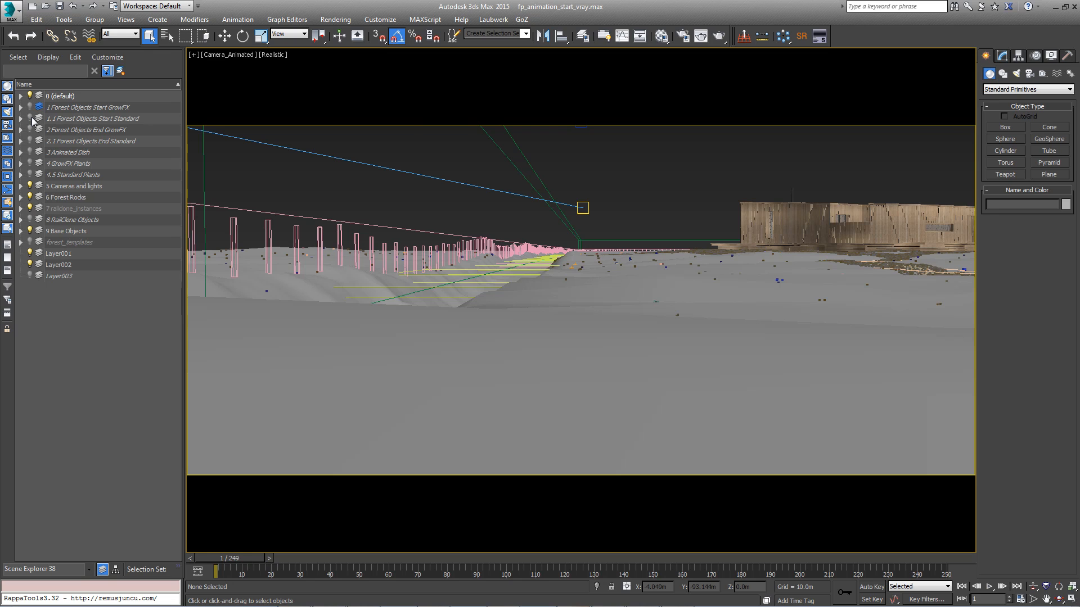
left_click(30, 118)
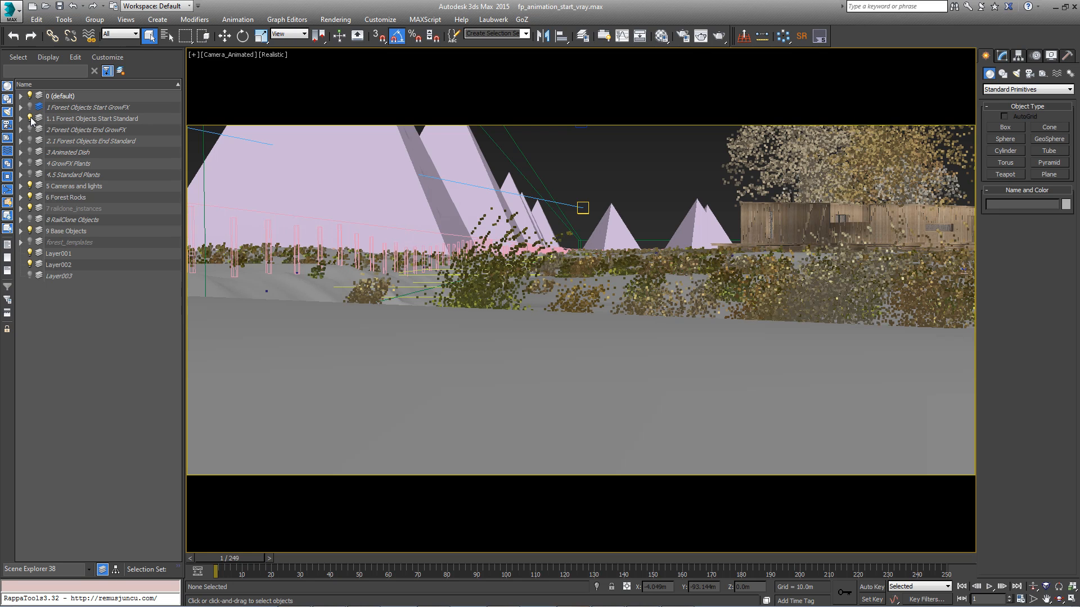
left_click(31, 119)
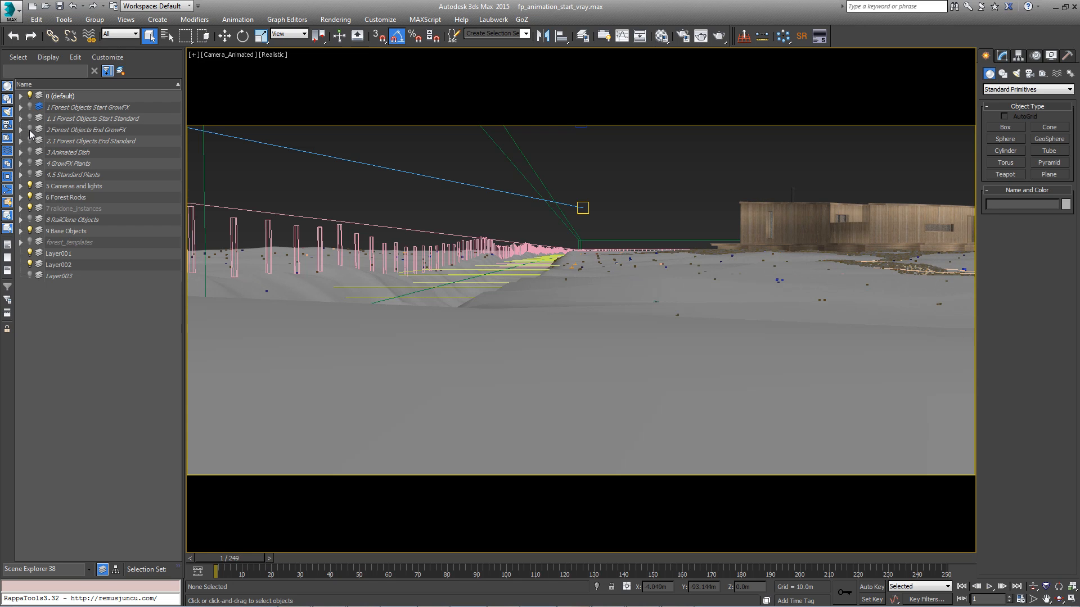
left_click(30, 130)
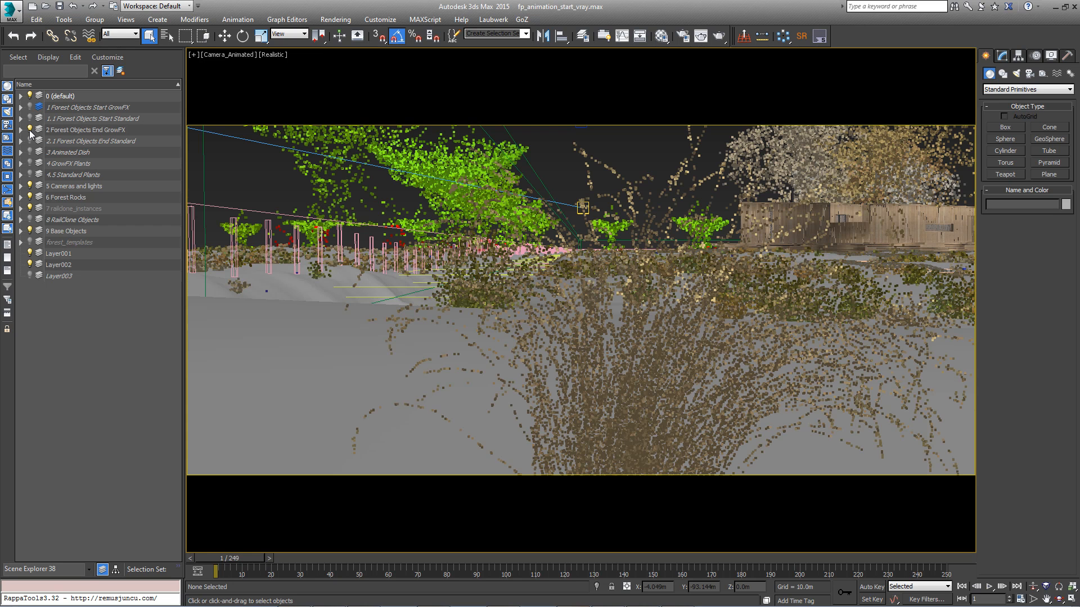
left_click(30, 130)
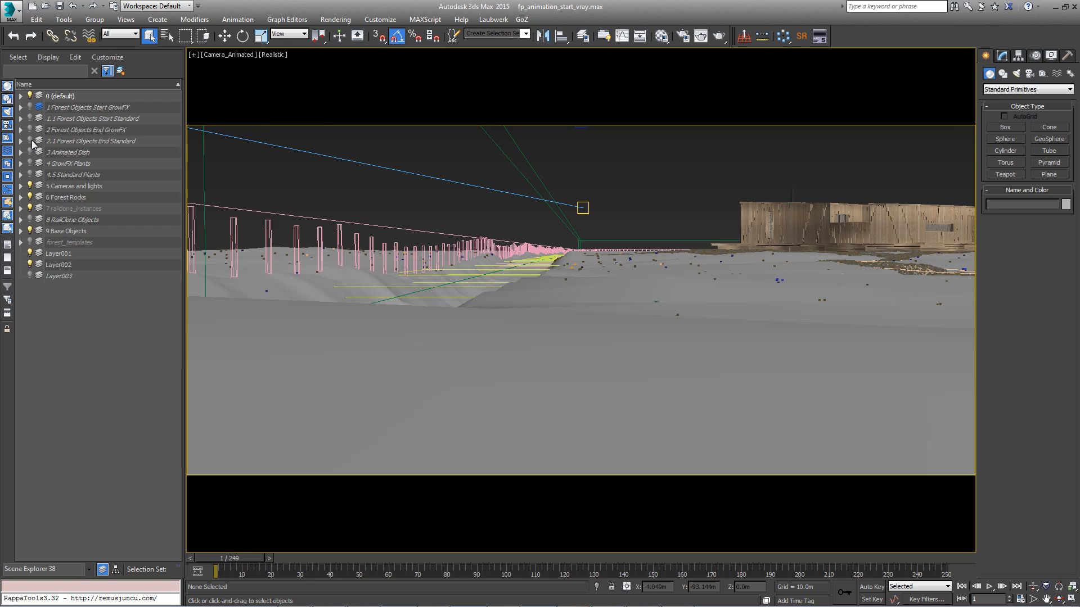
Show the 1 Forest Objects Start GrowFX layer and set Forest Telecopes_start's animation mode to Follow Geometry.
left_click(30, 107)
left_click(21, 108)
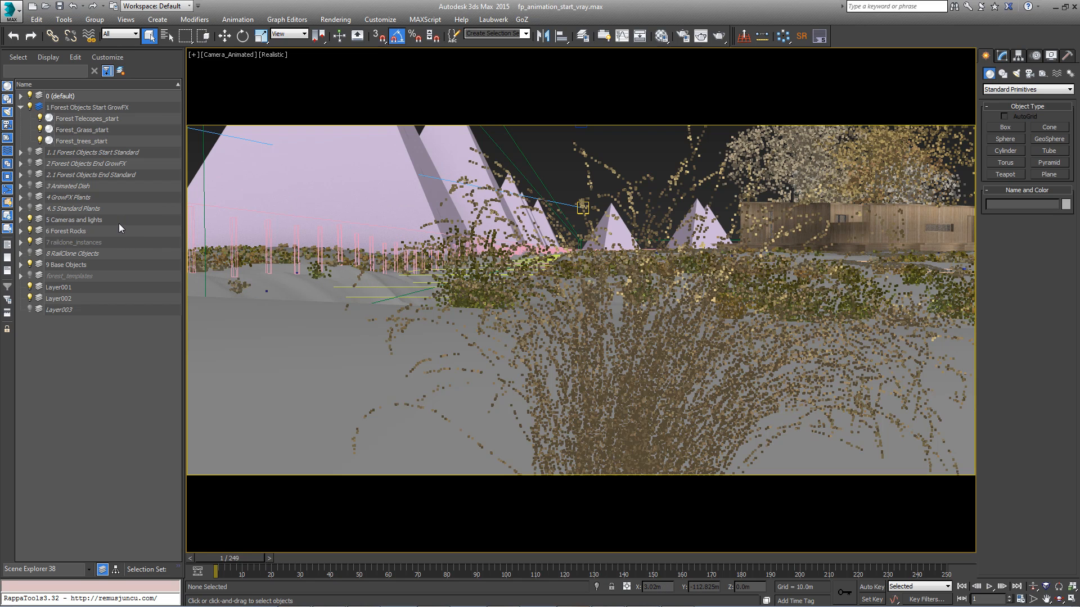
left_click(92, 120)
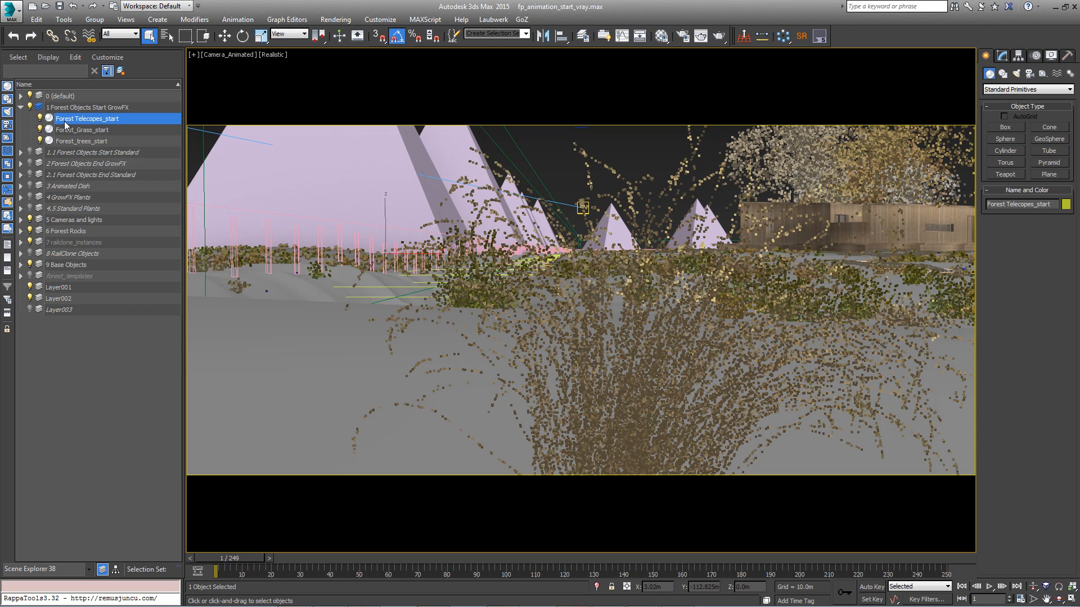
left_click(1003, 57)
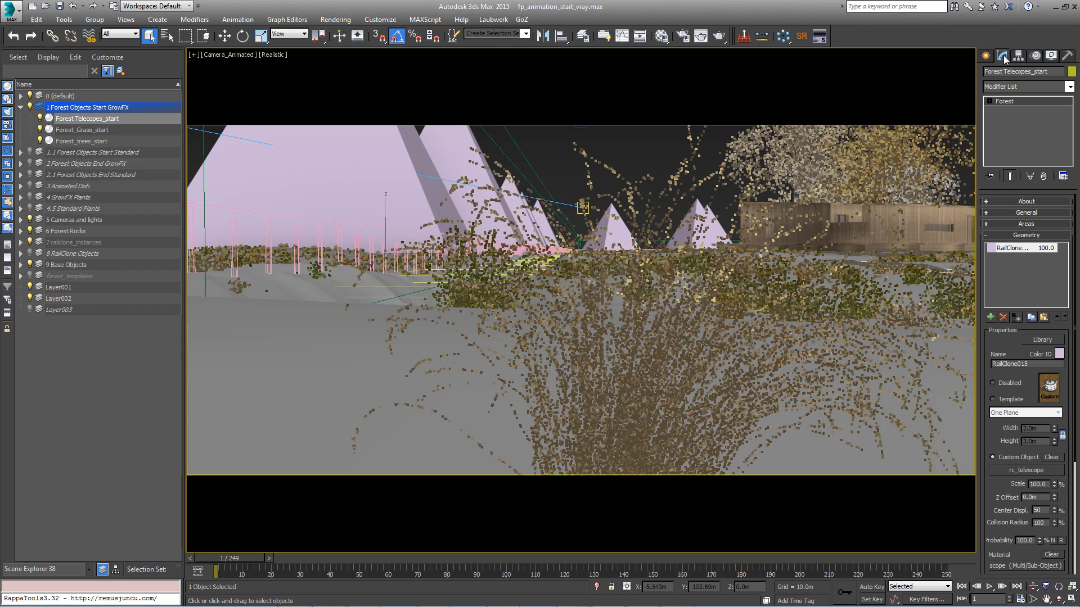
left_click(1052, 237)
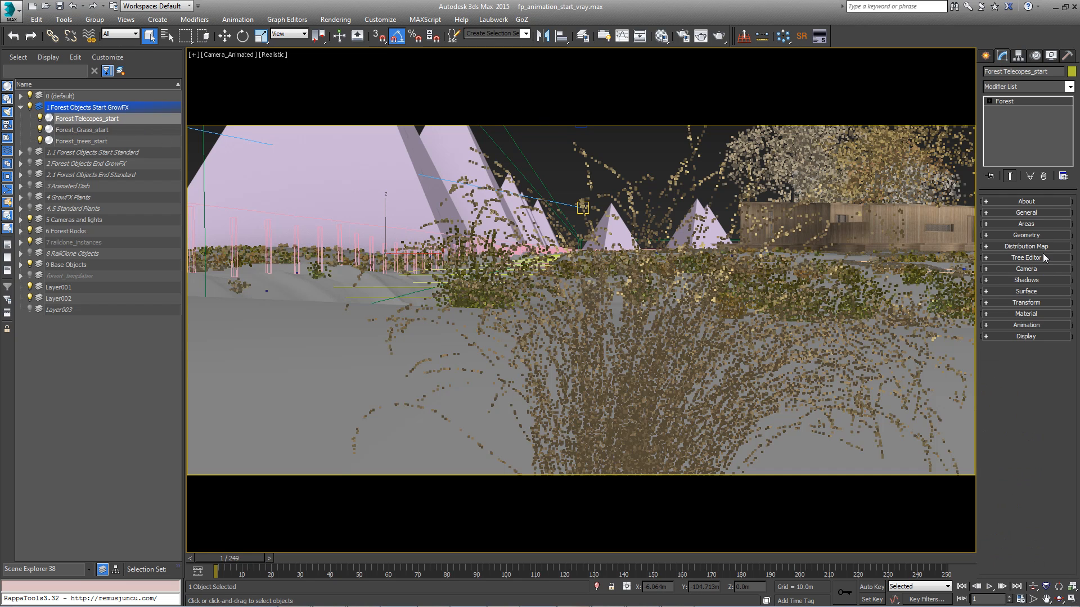
left_click(1025, 325)
left_click(992, 353)
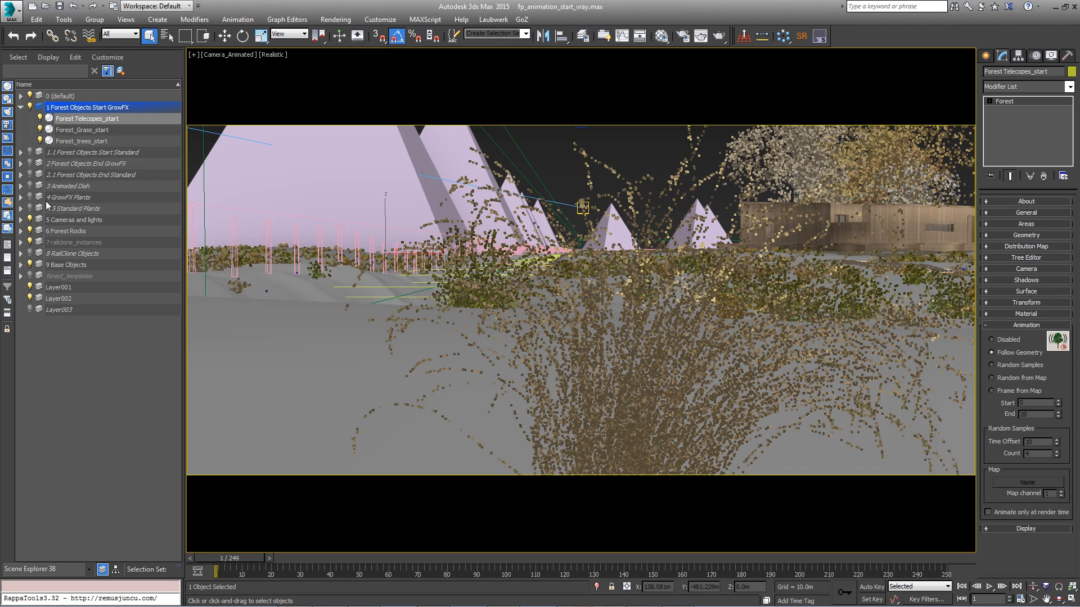
Show the 3 Animated Dish layer and set rc_telescope's viewport display to Boxes.
left_click(31, 187)
left_click(21, 186)
left_click(89, 198)
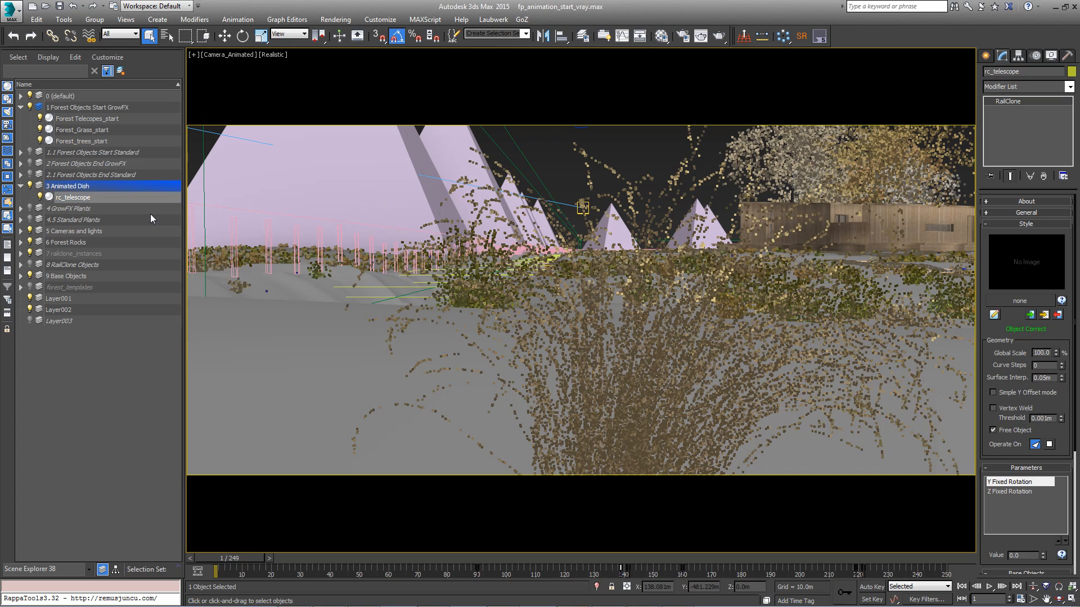
key("z")
middle_click_drag(350, 217, 598, 287, "alt")
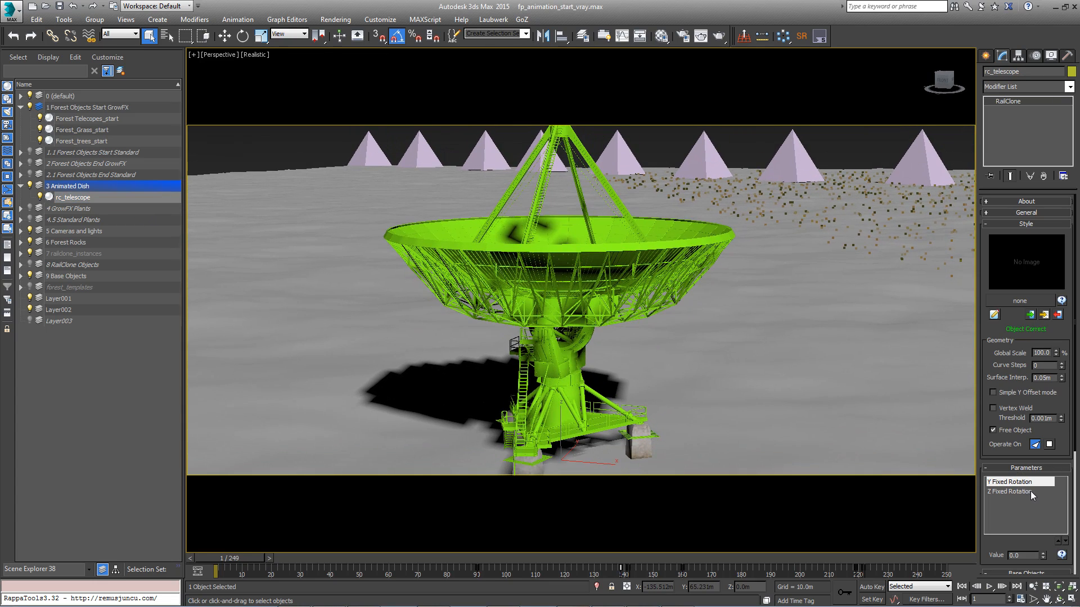
scroll(1034, 475, "down", 5)
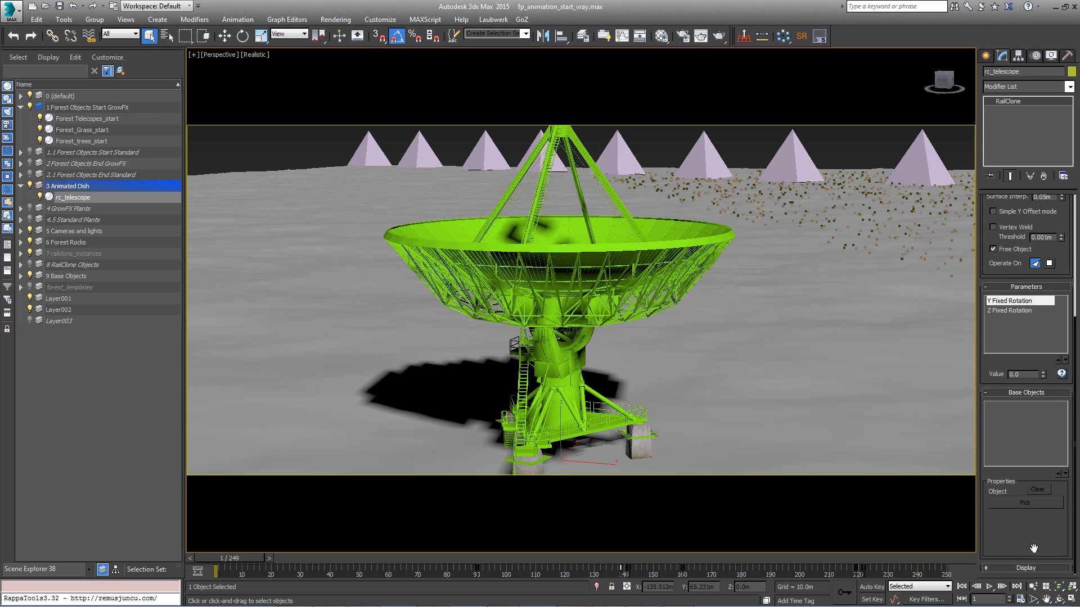
scroll(1034, 557, "down", 8)
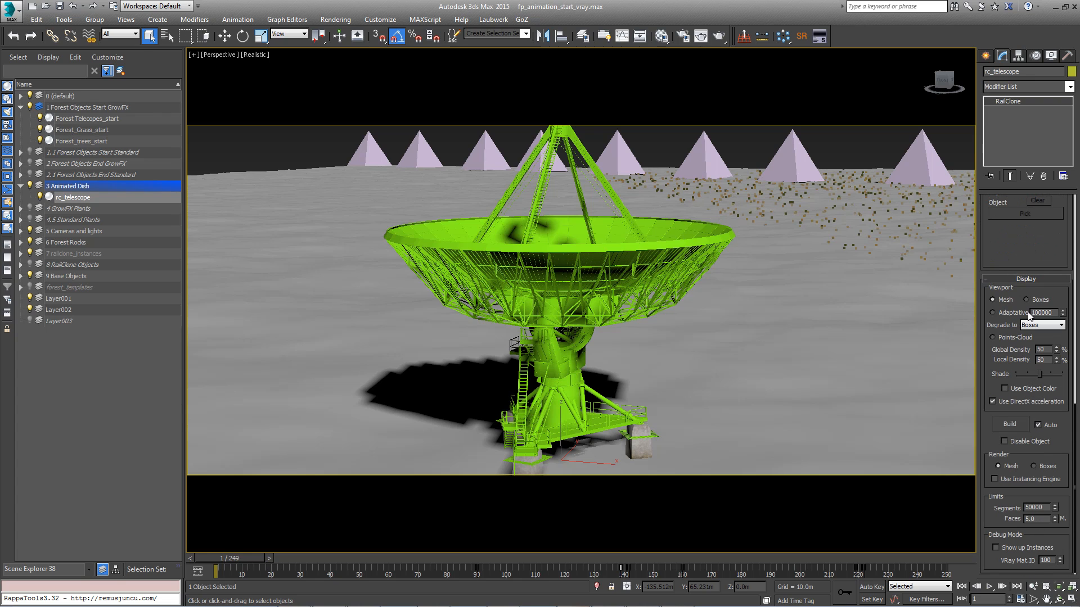
left_click(1041, 303)
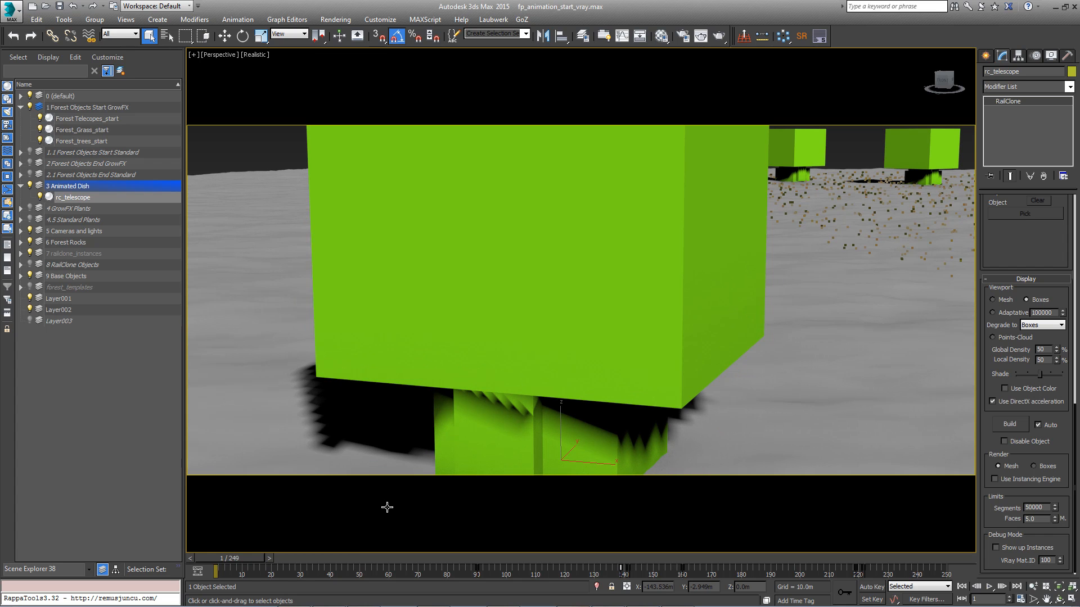
View frame 217 through Camera_Animated and isolate Forest Telecopes_start.
key("c")
double_click(506, 227)
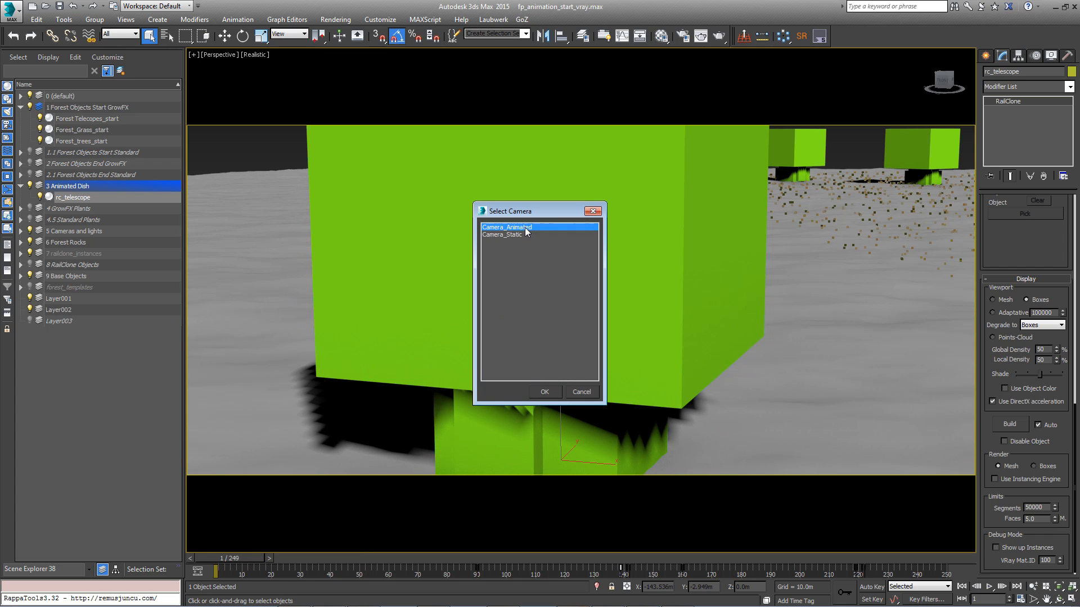
left_click_drag(228, 559, 839, 558)
left_click(483, 201)
key("alt+q")
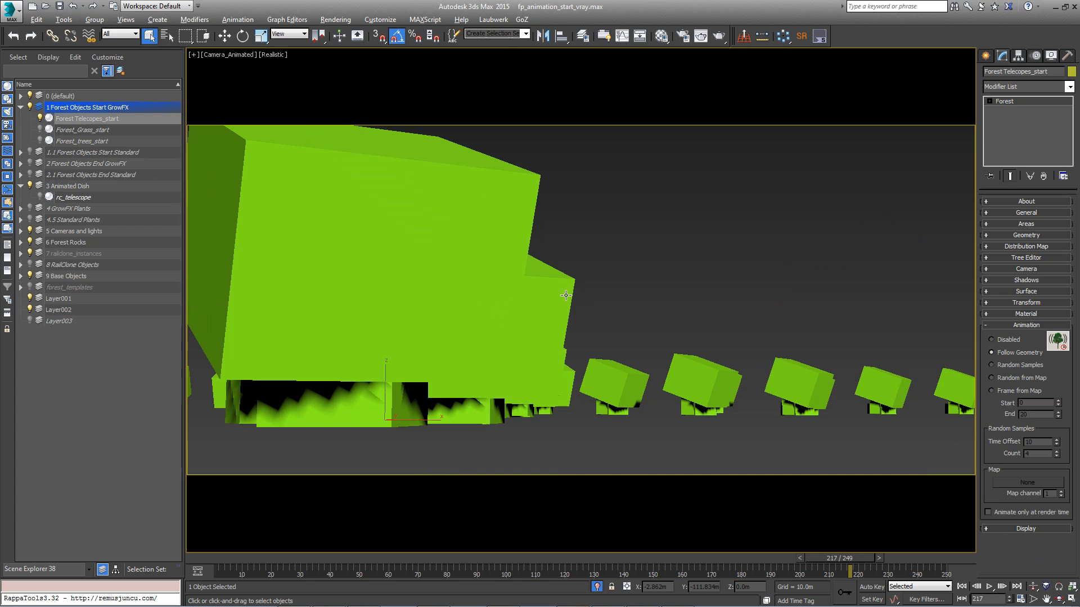
Test-render the isolated telescopes with V-Ray, close the render windows and end the isolation.
left_click(682, 36)
left_click(681, 140)
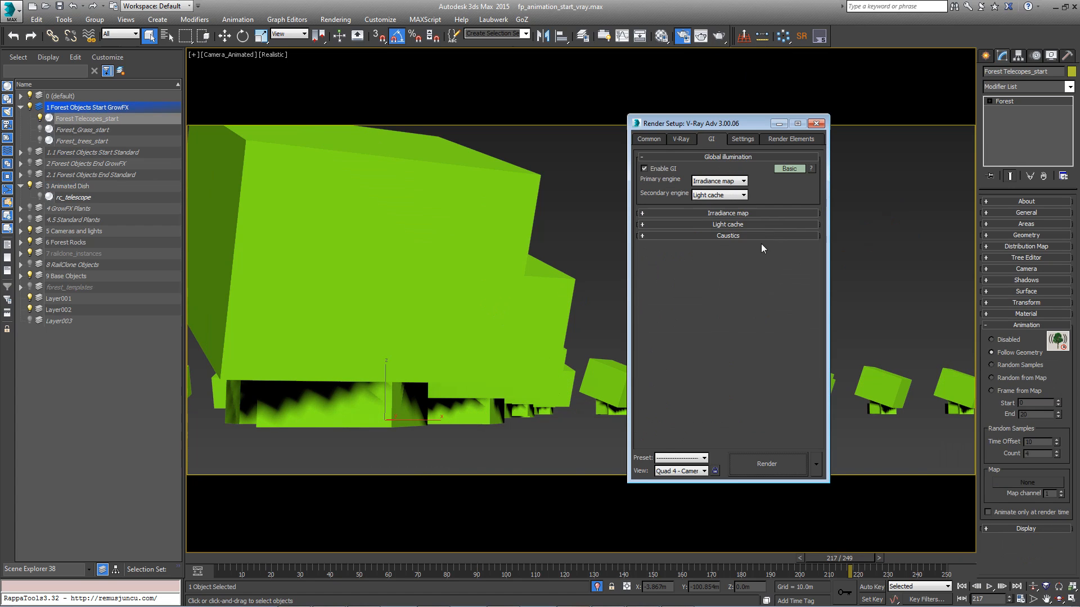
left_click(711, 139)
key("shift+q")
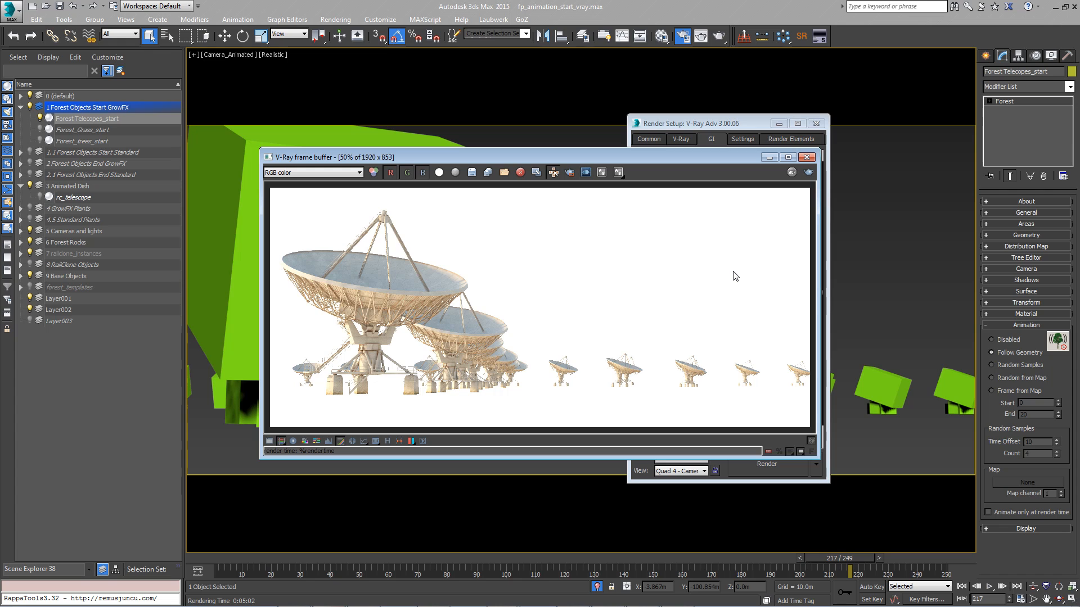
left_click(806, 157)
left_click(815, 124)
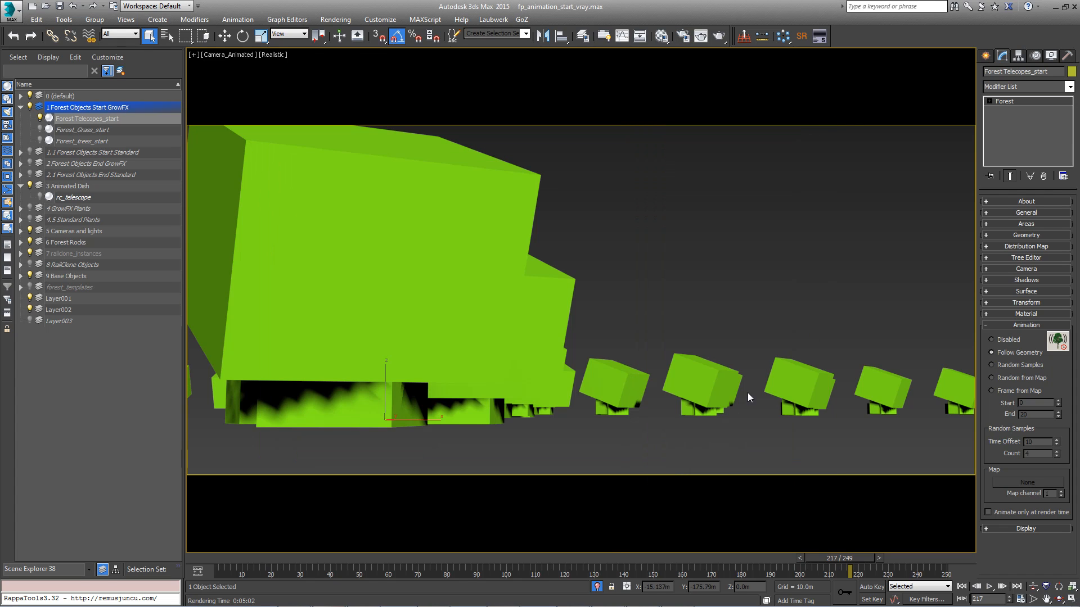
left_click(597, 587)
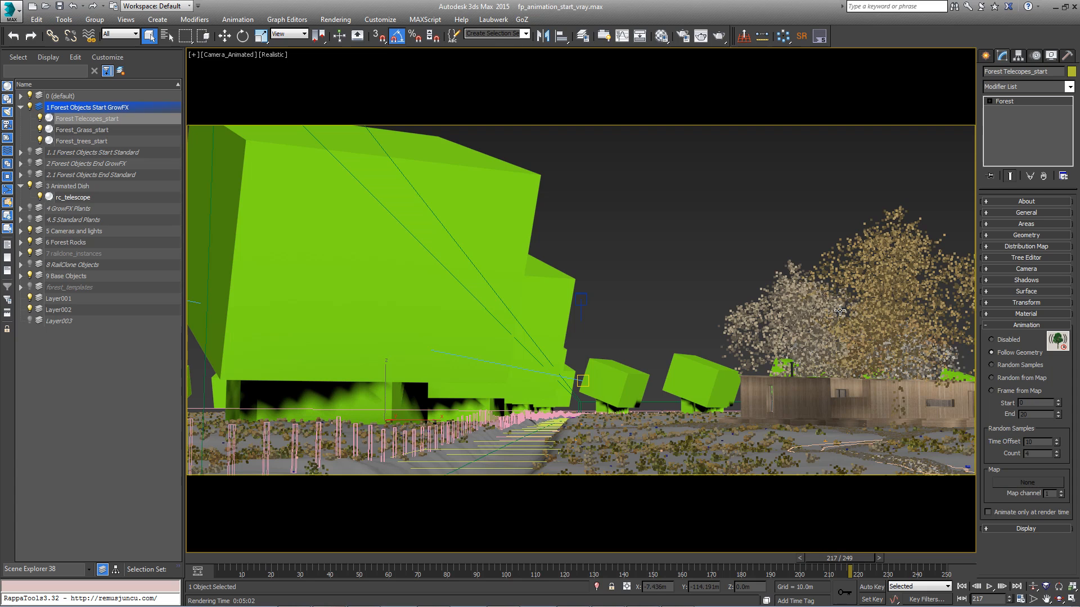
Set Forest_trees_start's animation to Random Samples with a time offset of 15, and open its sample count for editing.
left_click(875, 273)
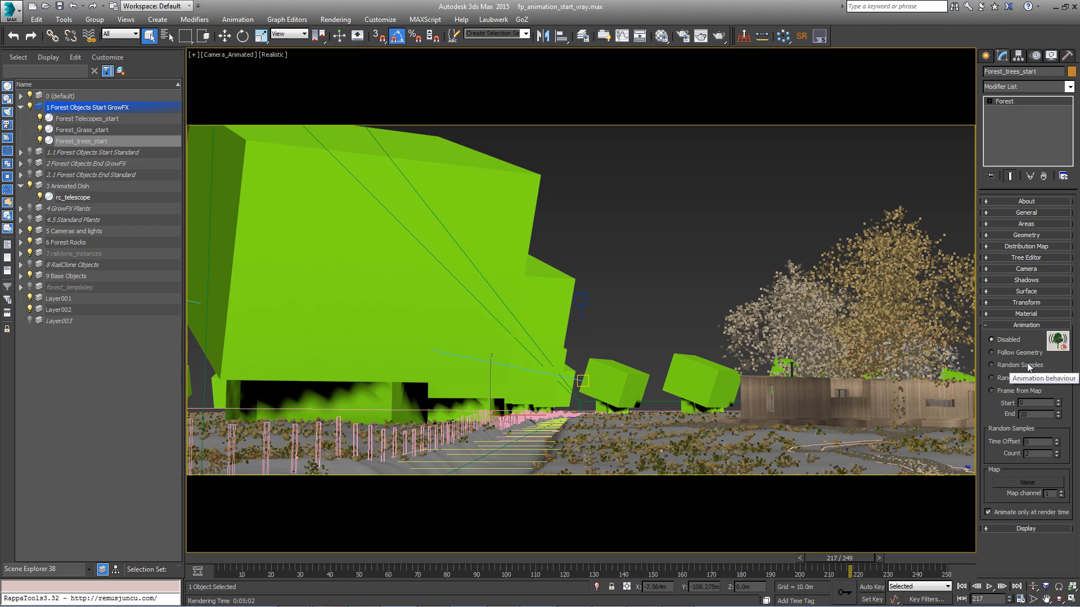
left_click(1027, 364)
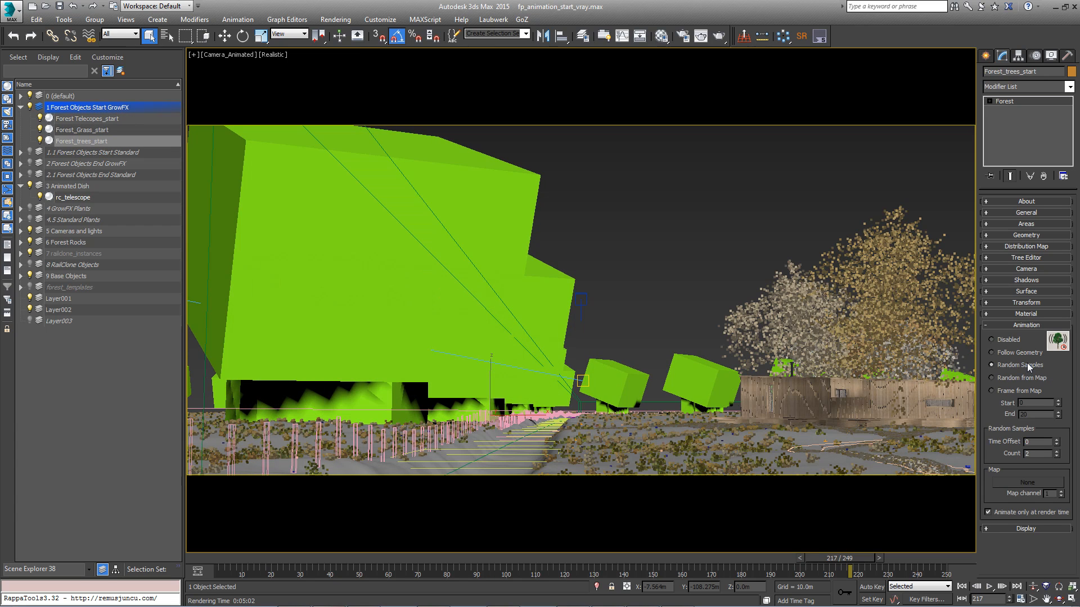
left_click(1032, 443)
key("Return")
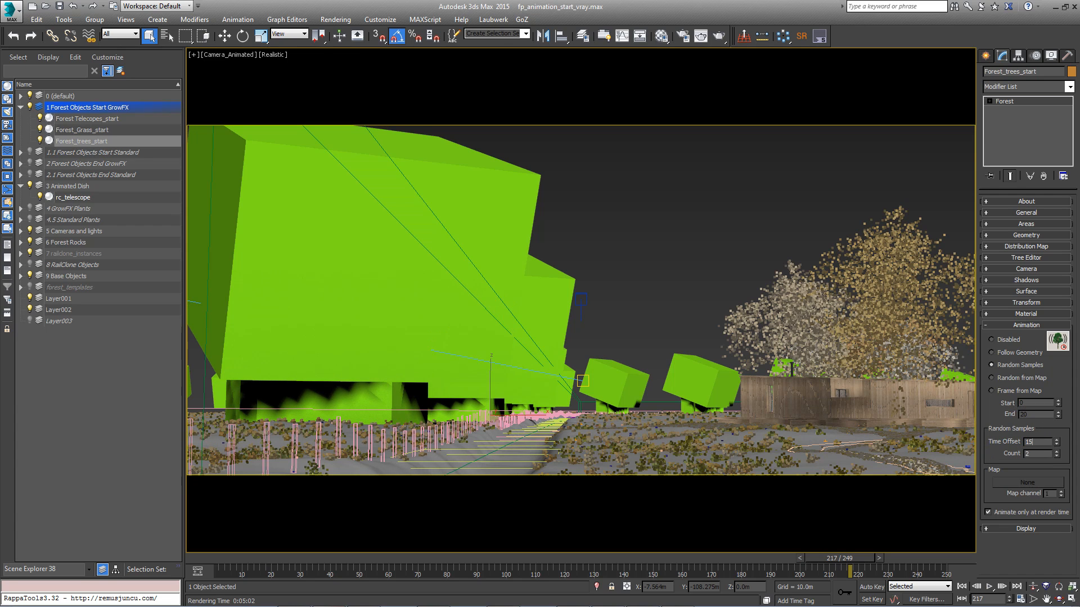
double_click(1037, 454)
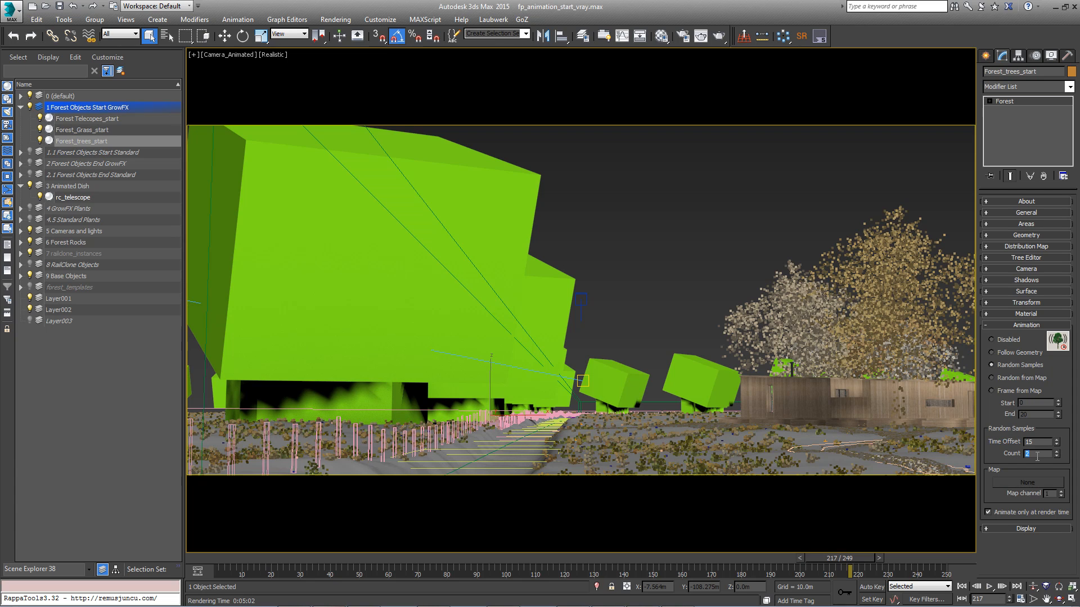
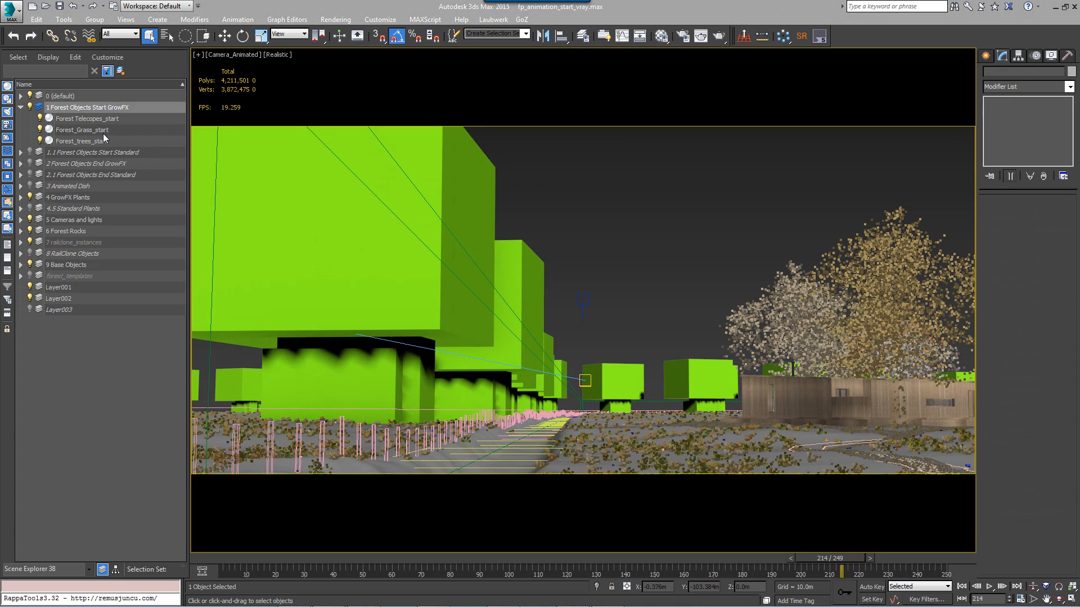
Set Forest_Grass_start's animation mode to Random from Map and turn off Animate only at render time.
left_click(102, 132)
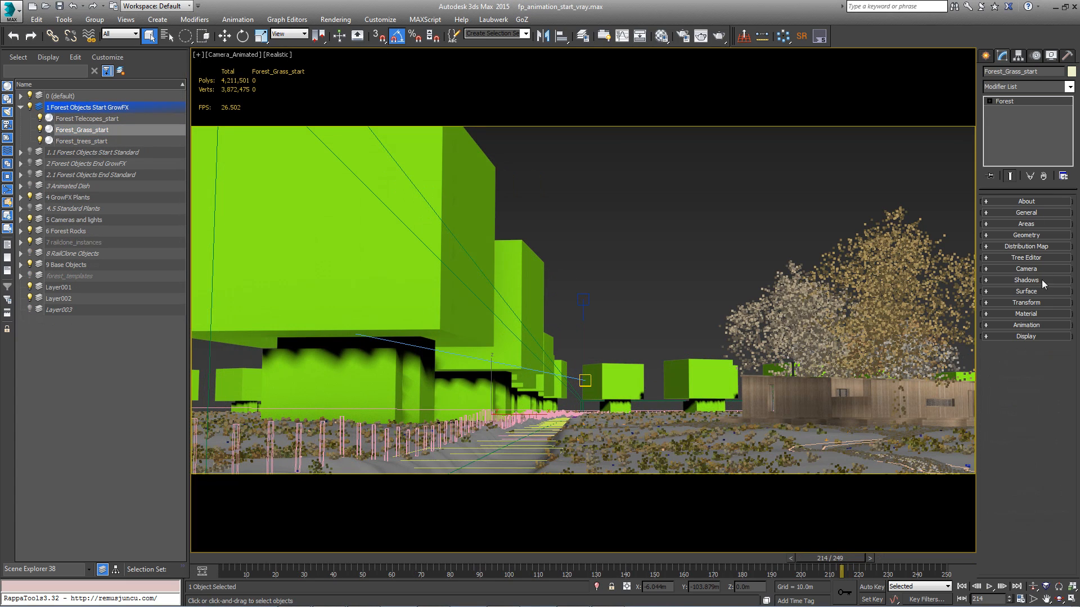
left_click(1037, 323)
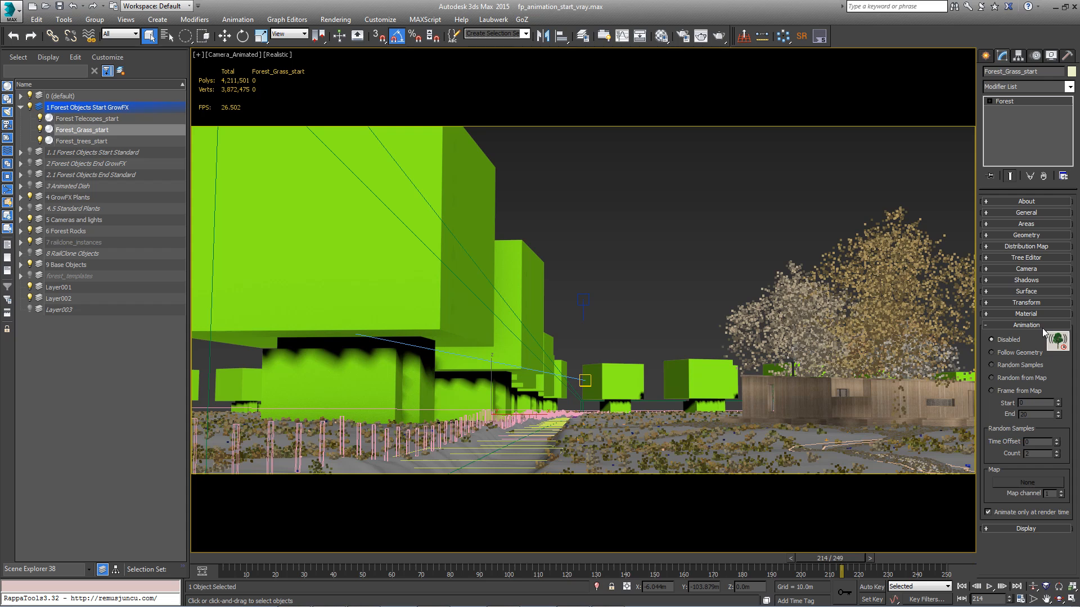
left_click(1034, 377)
left_click(1023, 513)
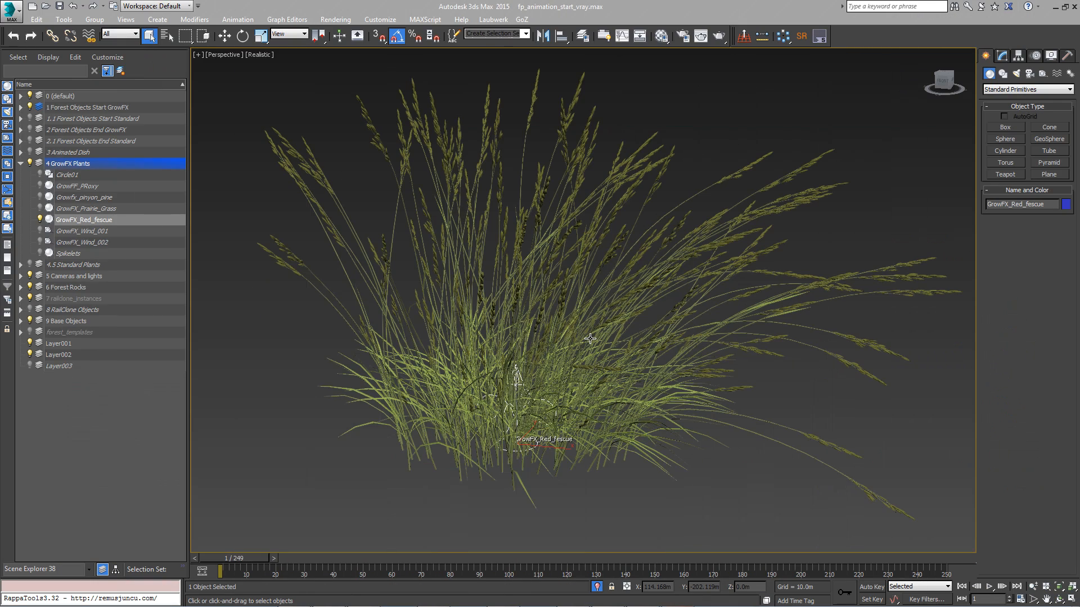
Clone GrowFX_Red_fescue as the copy GrowFX_Red_fescue001 and delete all of its paths except Stem.
key("ctrl+v")
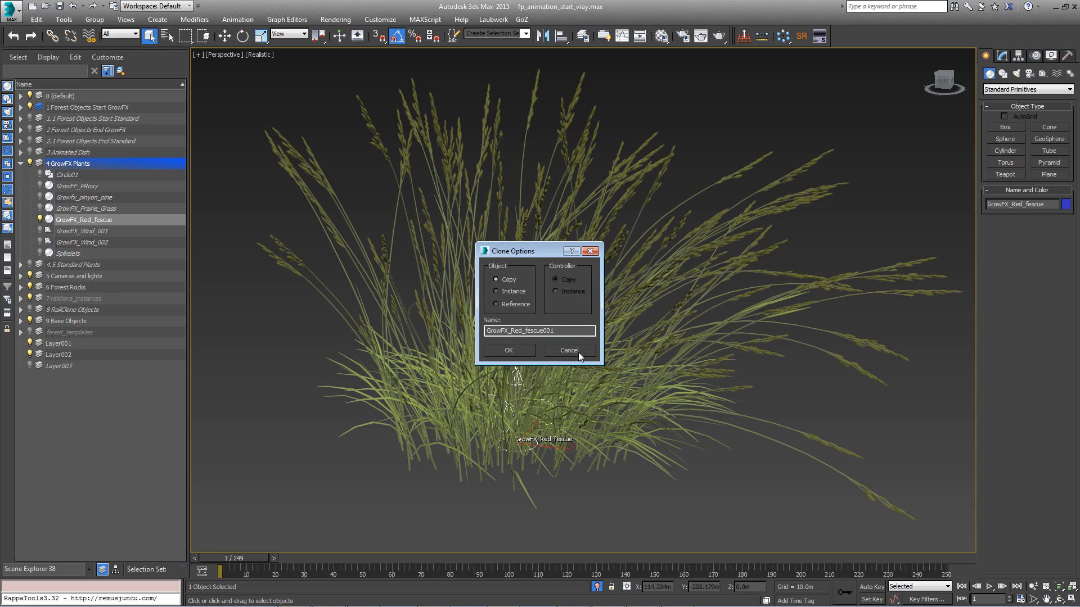
key("Return")
left_click(1004, 59)
left_click(1011, 401)
left_click(1004, 360)
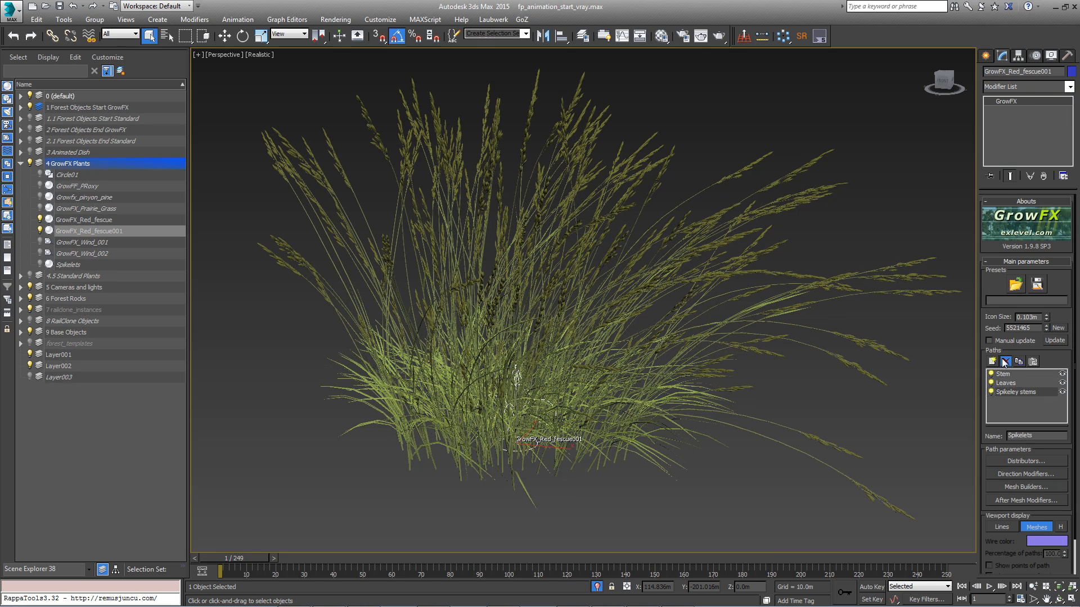
left_click(1005, 362)
left_click(1005, 363)
Set the Stem path's distributor count to 1 and edit its direction modifiers.
left_click(1026, 461)
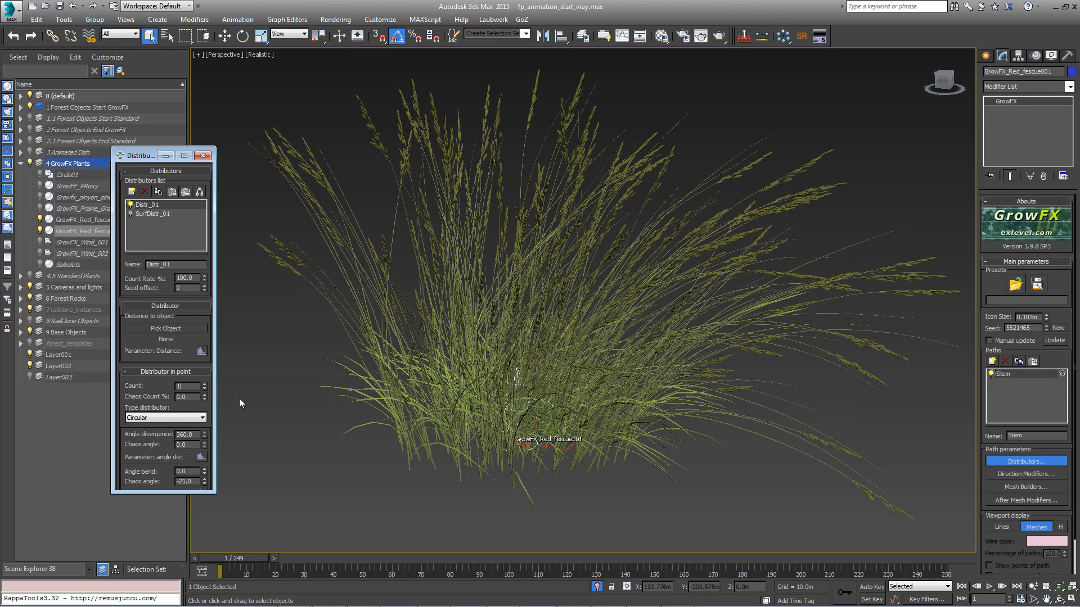
left_click(202, 155)
left_click(1027, 474)
left_click(332, 249, "shift")
left_click(319, 231)
left_click(377, 123)
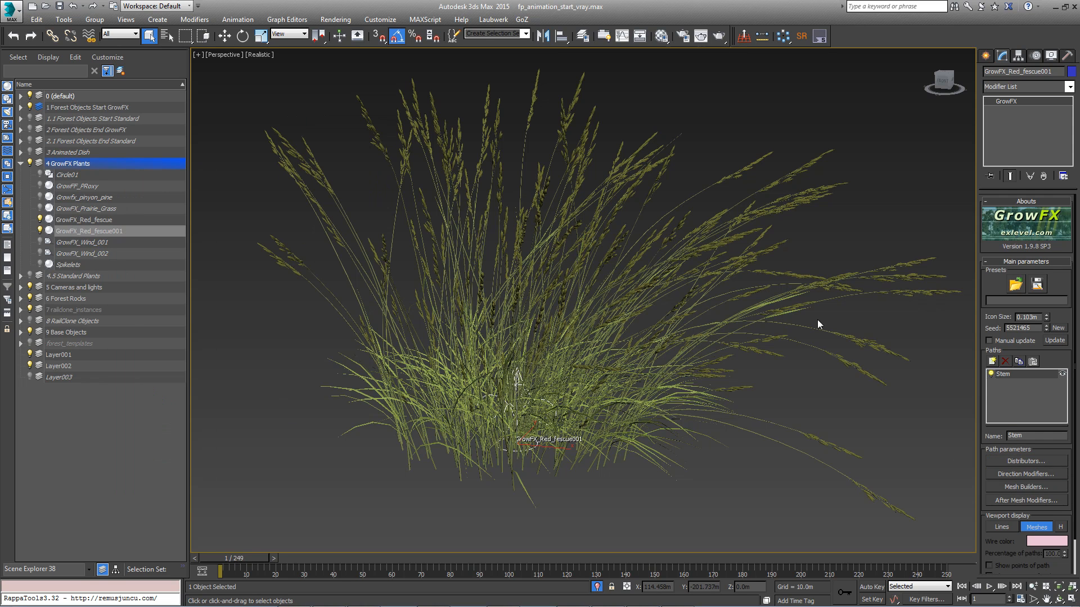
Set the stem's cylinder mesh radius to 0.02 m in the Mesh Builders and scrub the timeline to preview its motion.
left_click(1028, 487)
right_click(823, 241)
left_click(849, 257)
left_click_drag(814, 248, 809, 244)
key("F4")
key("F4")
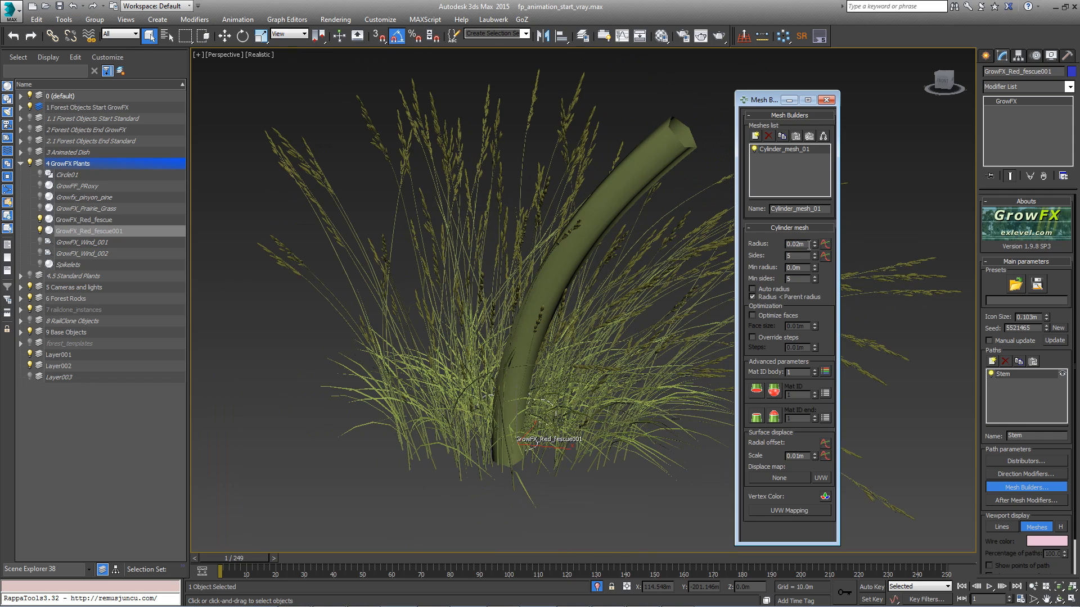
left_click(826, 101)
left_click_drag(249, 558, 521, 558)
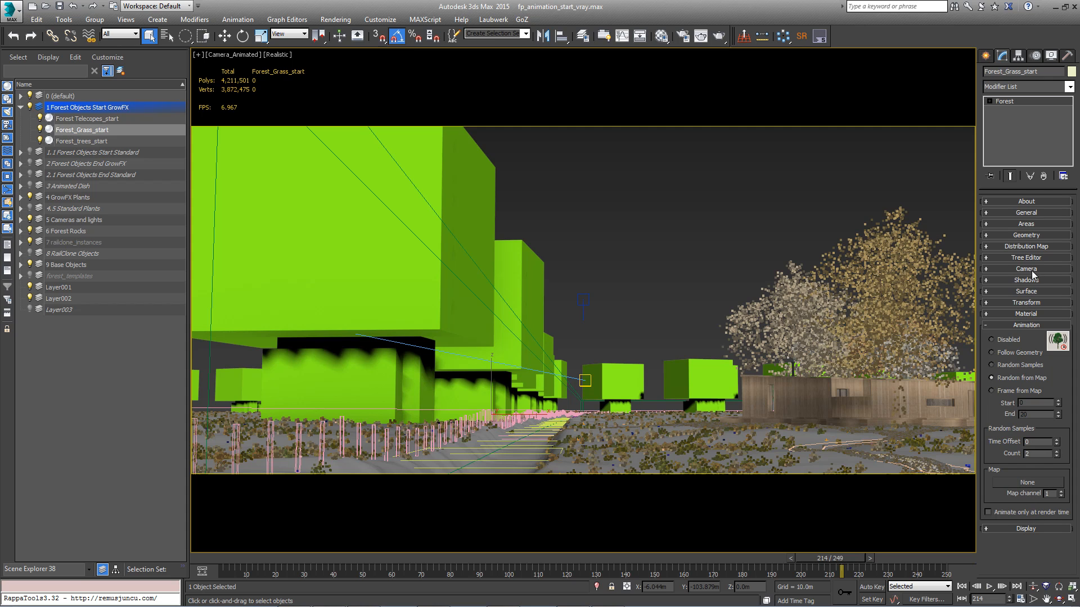
Disable Forest_Grass_start's Surface Area, enable the Rectangle006 area instead, and isolate the grass object.
left_click(1036, 225)
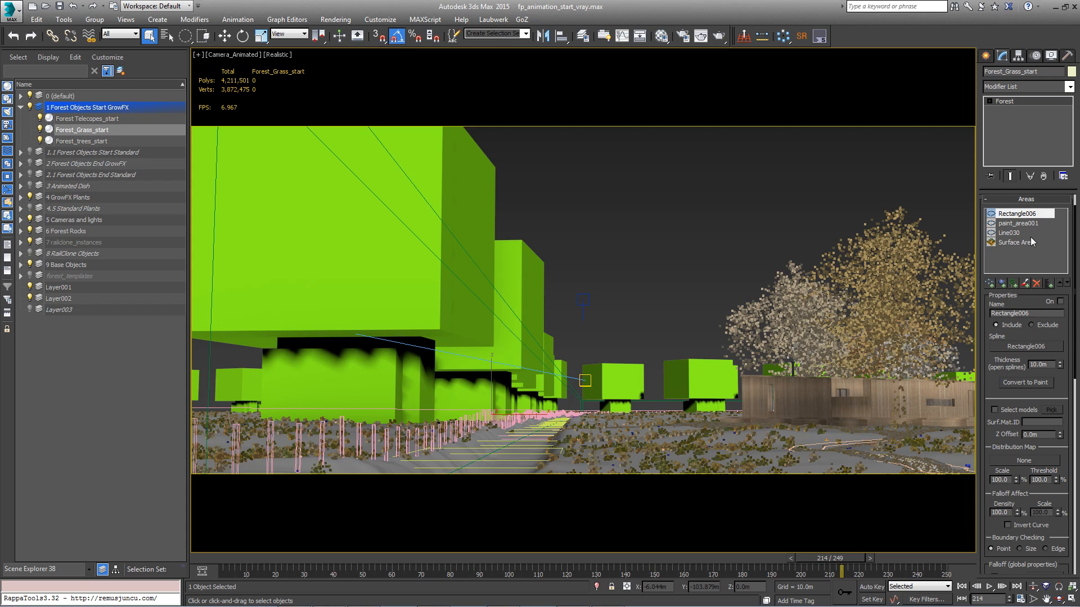
left_click(1031, 242)
left_click(1060, 302)
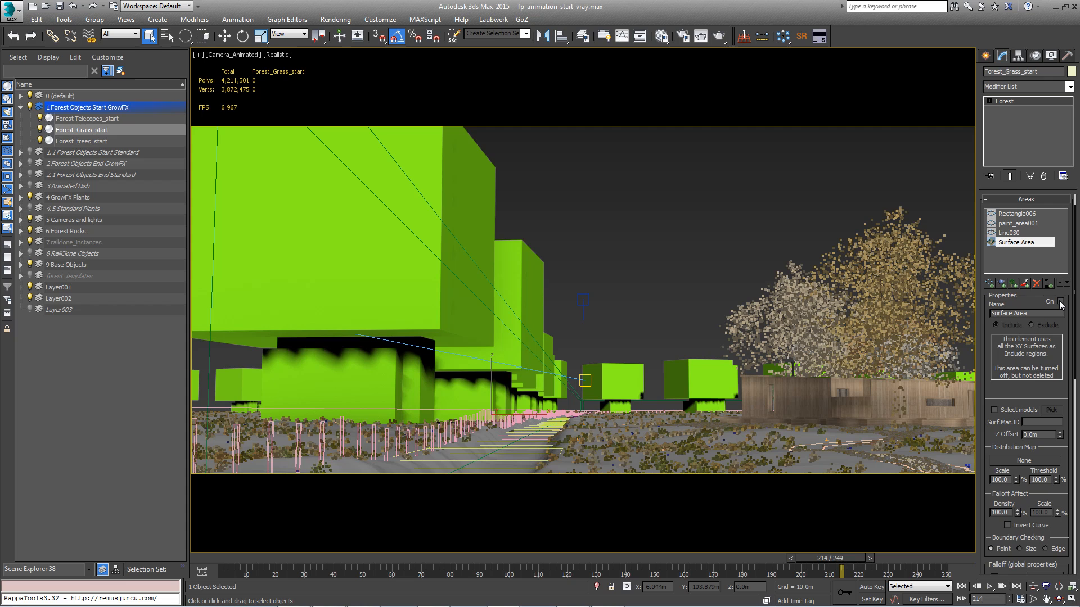
left_click(1016, 216)
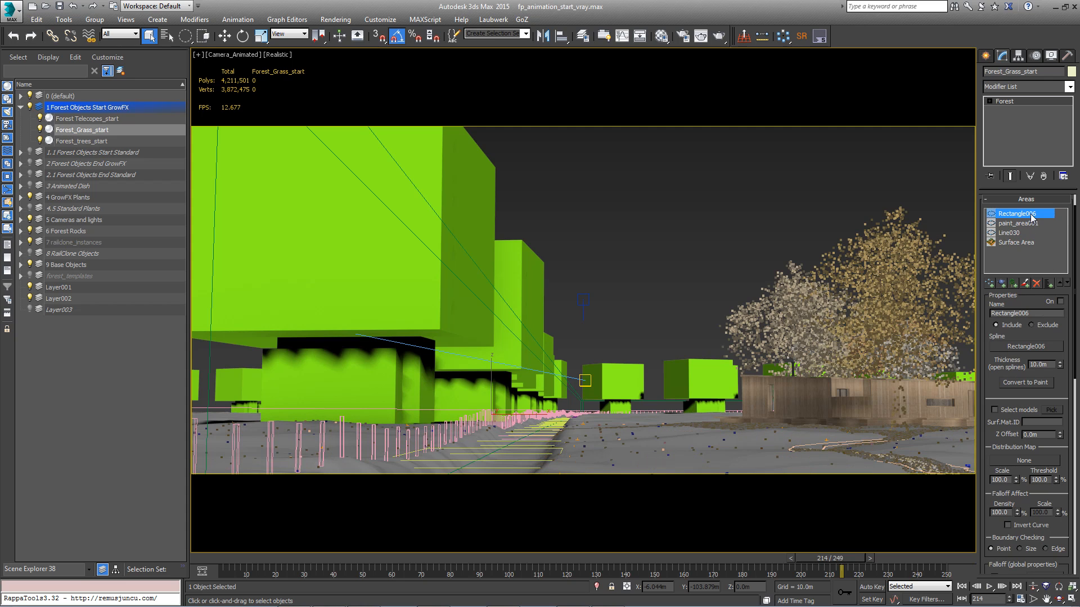
left_click(1061, 302)
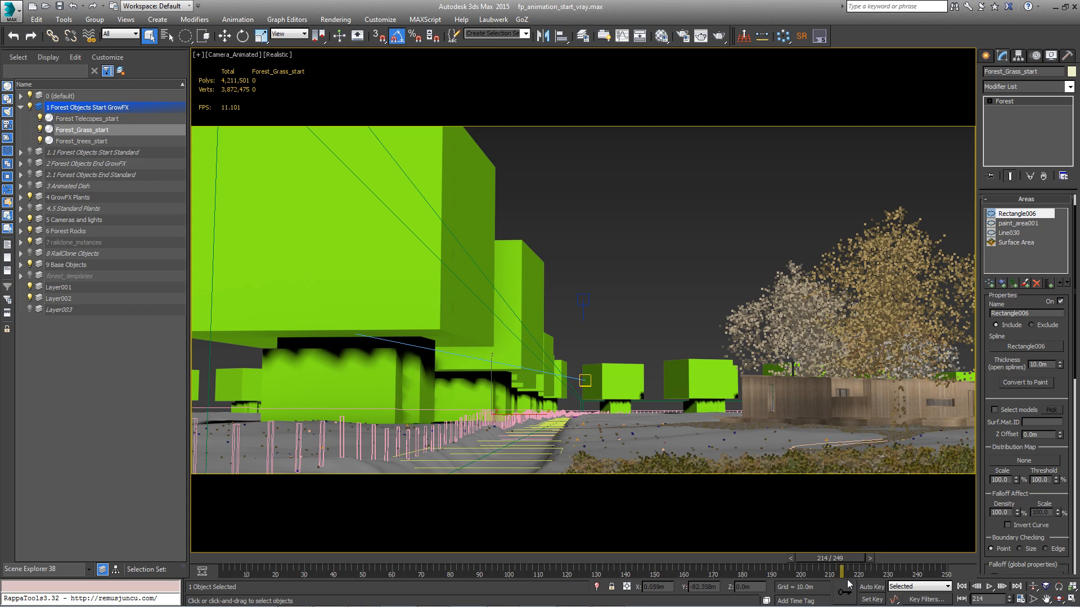
left_click(597, 587)
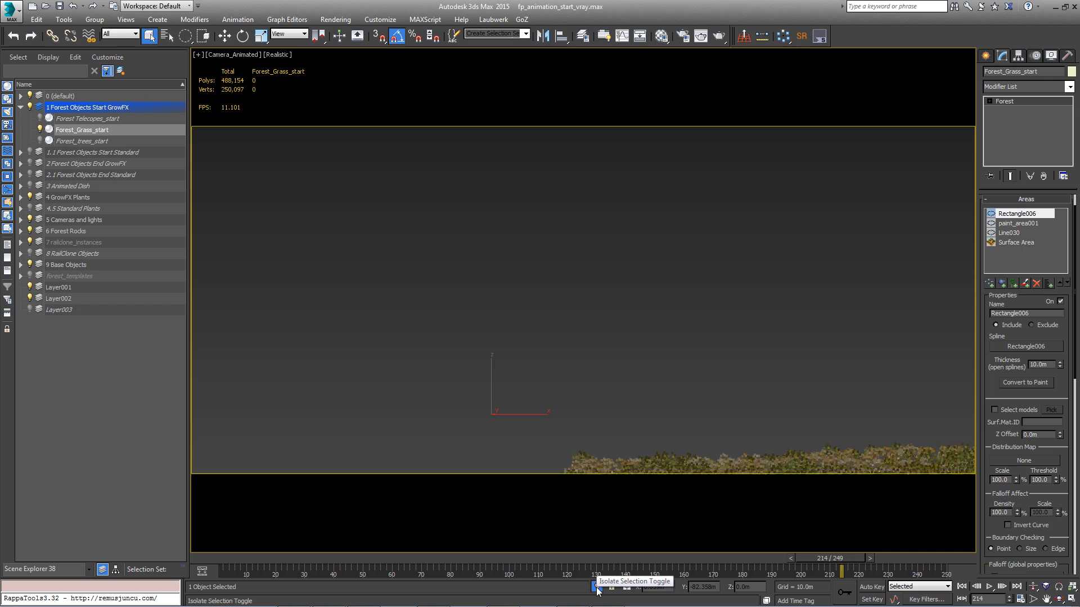
left_click(1034, 200)
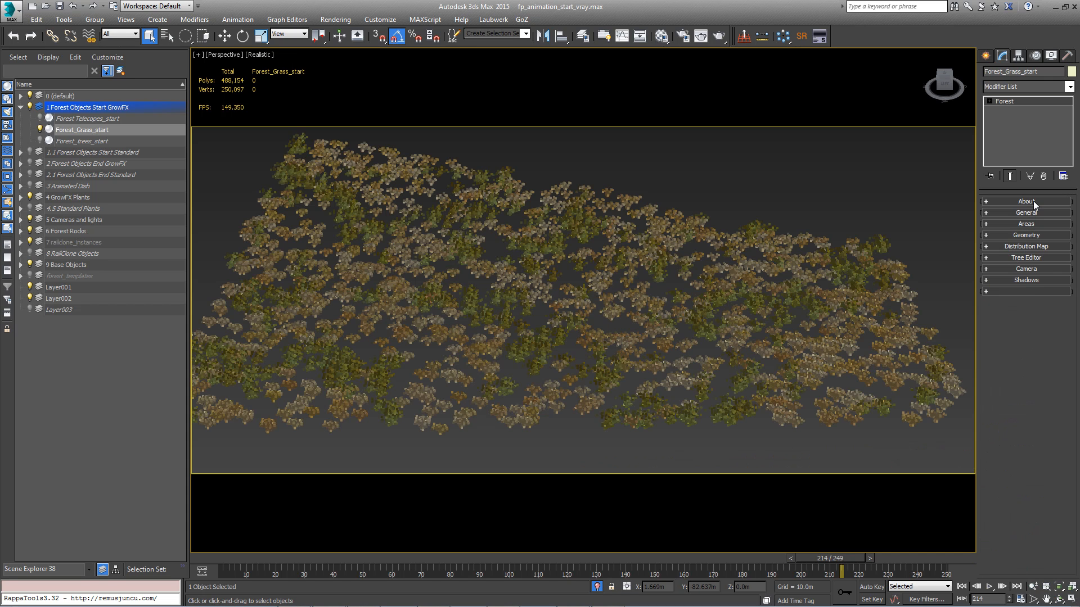
Replace the custom object of both Forest_Grass_start geometry items with GrowFF_PRoxy from the 4 GrowFX Plants layer.
left_click(1032, 236)
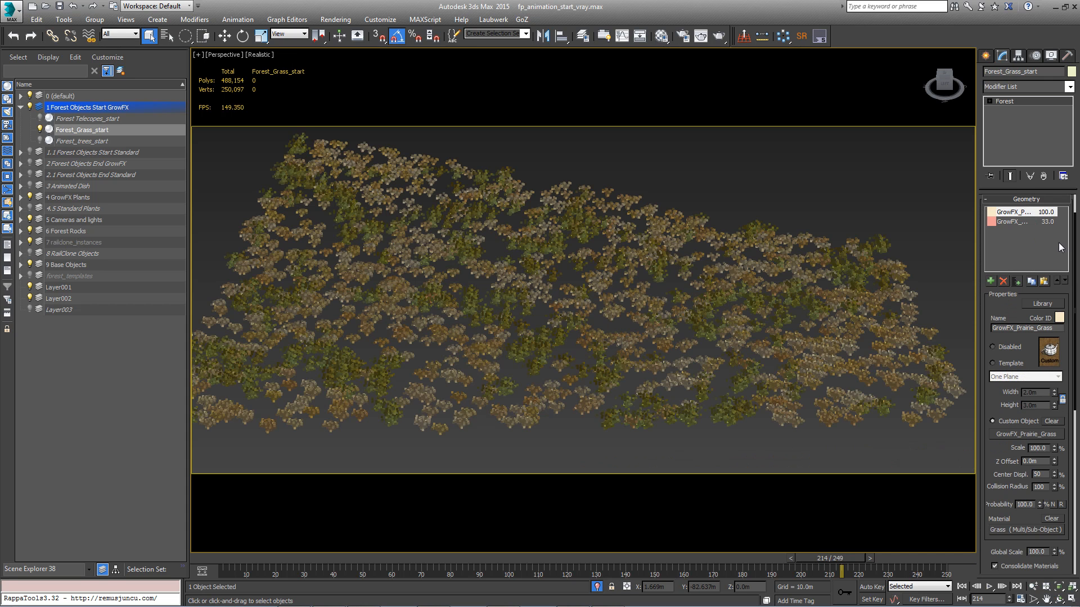
left_click(1020, 222, "ctrl")
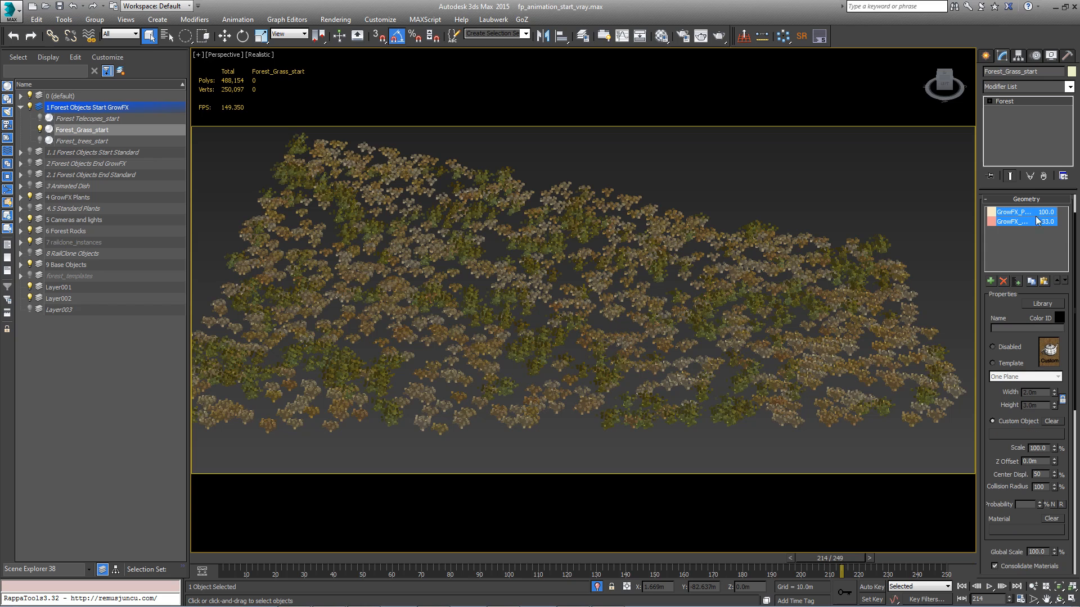
left_click(1021, 435)
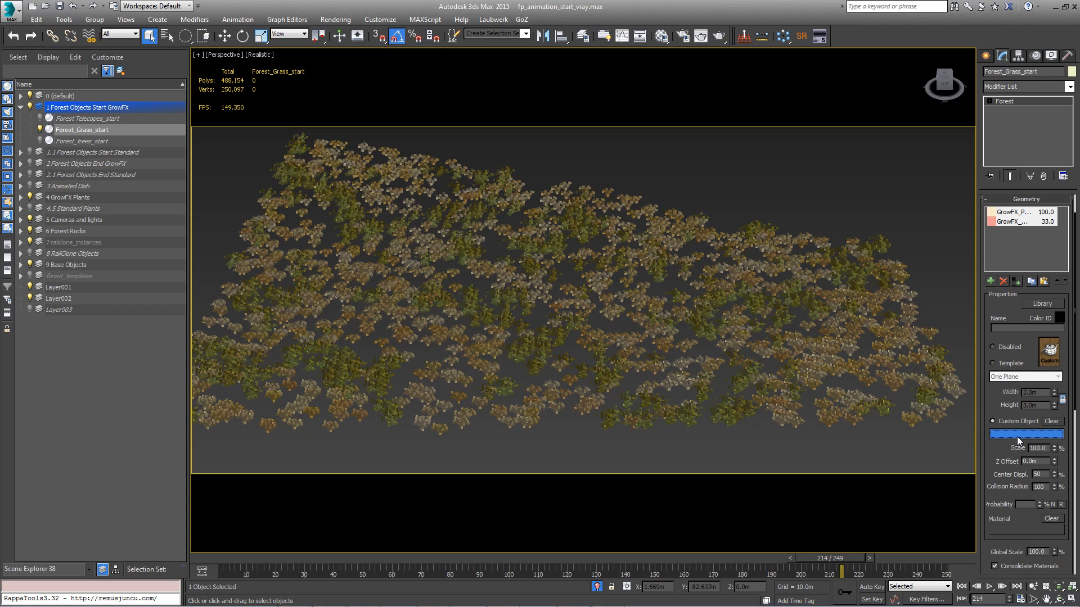
left_click(21, 197)
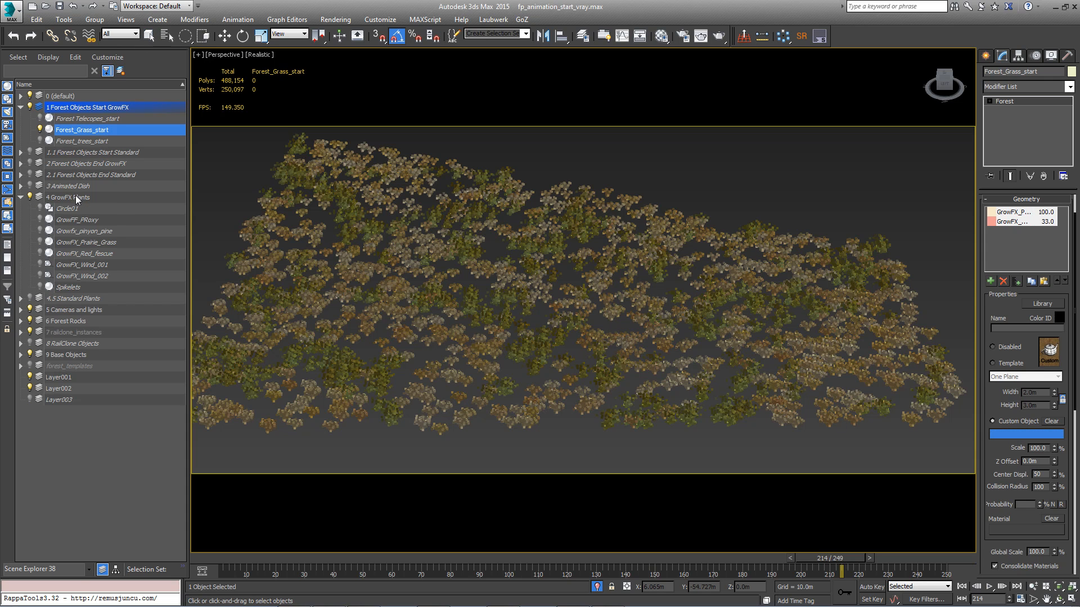
left_click(89, 222)
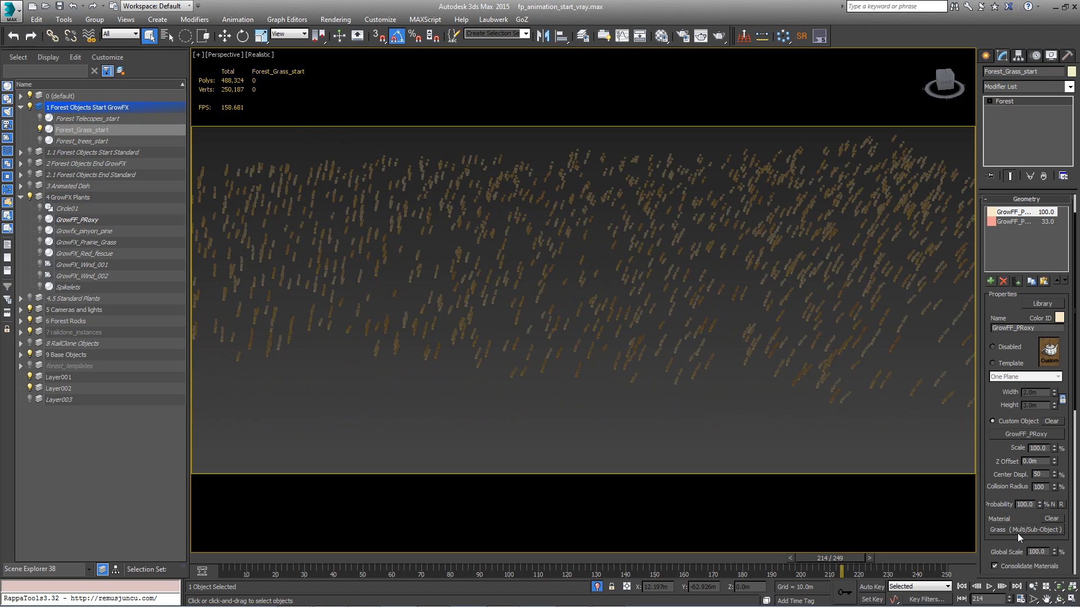
Change Forest_Grass_start's viewport display to Mesh.
scroll(1003, 426, "down", 5)
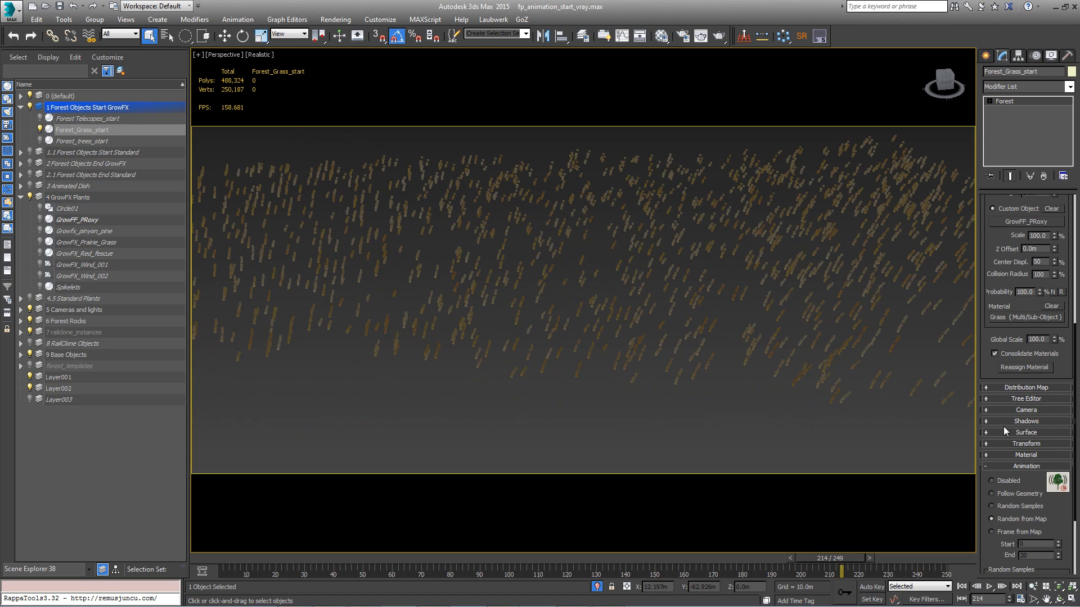
left_click(1028, 465)
left_click(1043, 568)
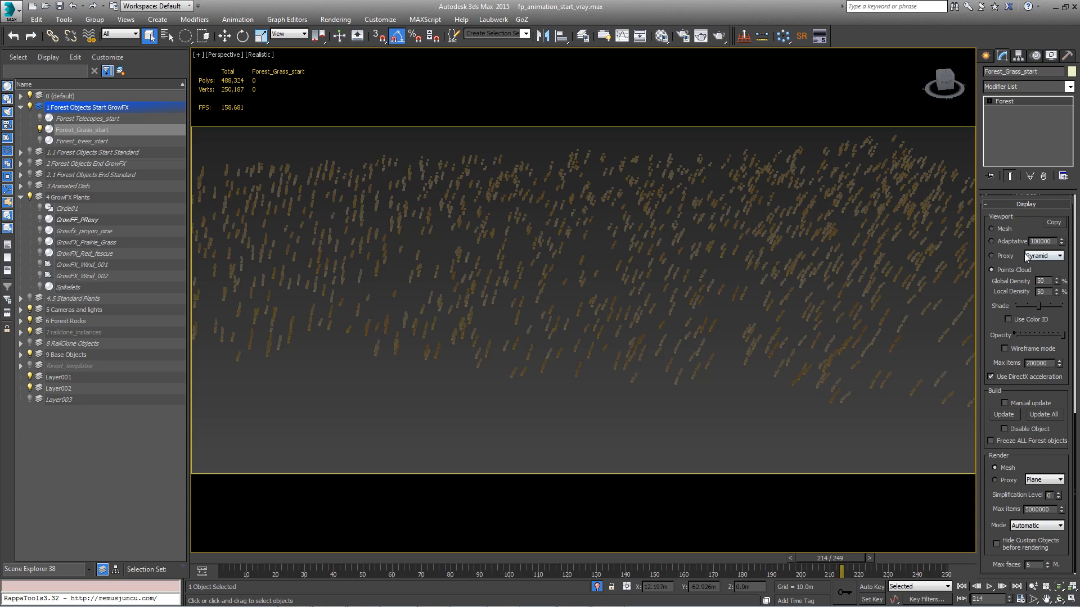
left_click(1005, 228)
left_click_drag(1026, 228, 1028, 403)
Set the grass object's distribution map to Grid 2.
scroll(1029, 380, "up", 2)
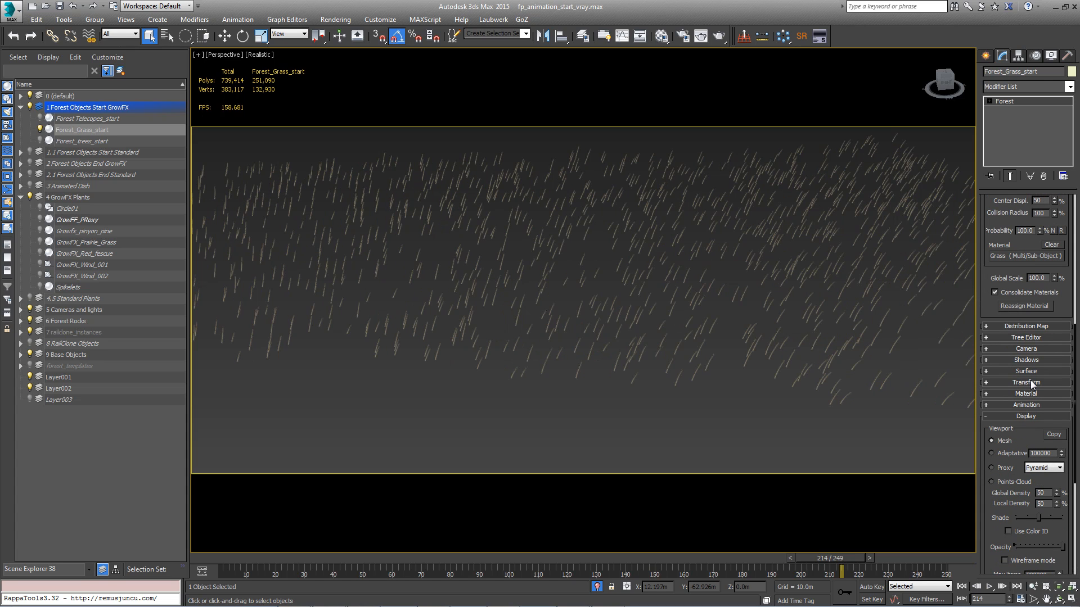
scroll(1029, 387, "up", 2)
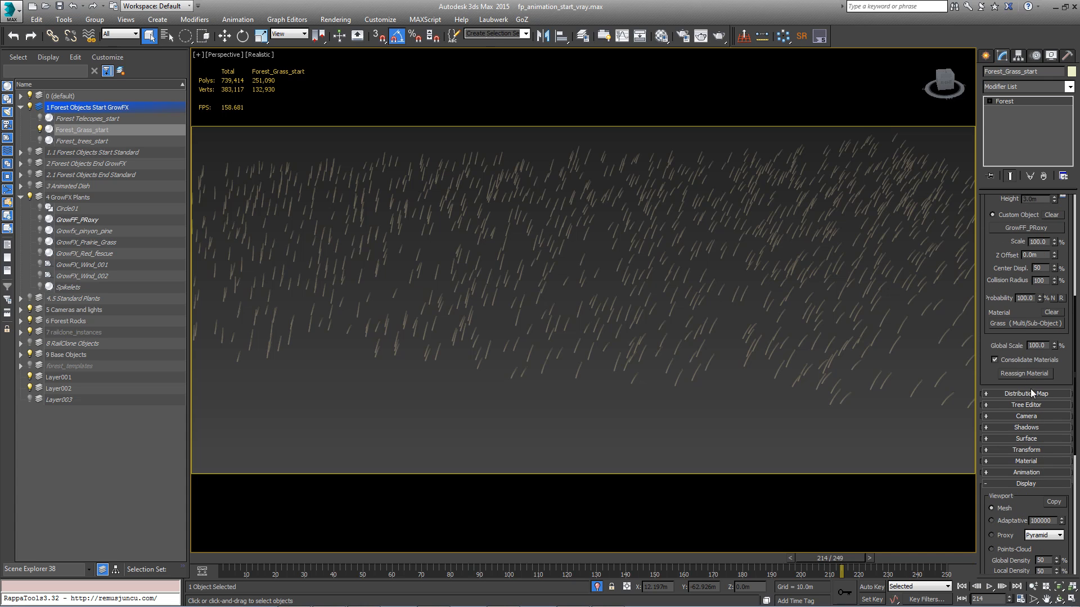
left_click(1031, 392)
left_click(1037, 286)
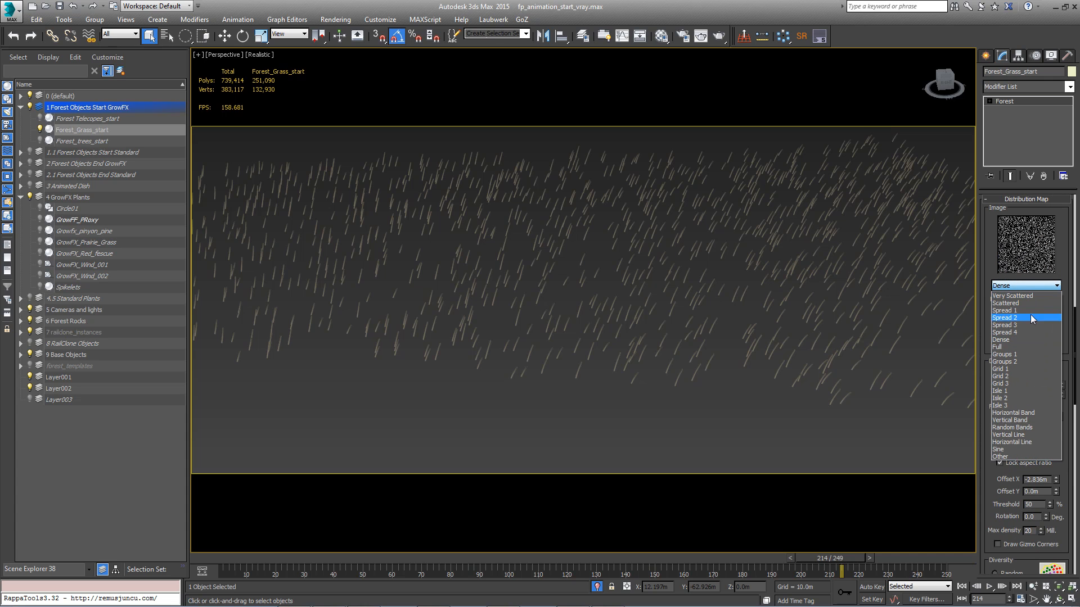
left_click(1010, 375)
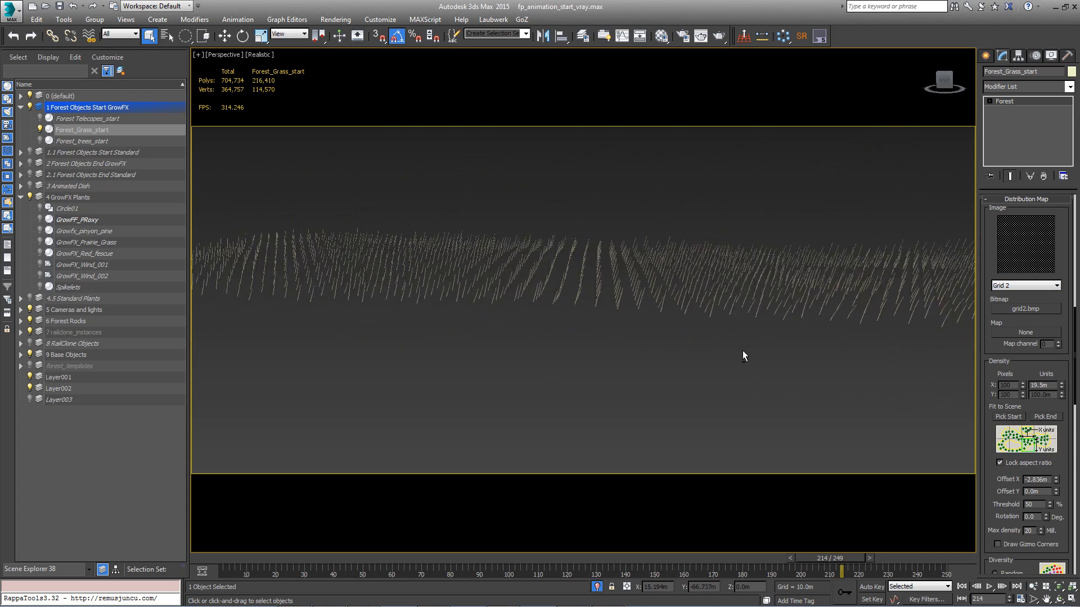
left_click(1053, 289)
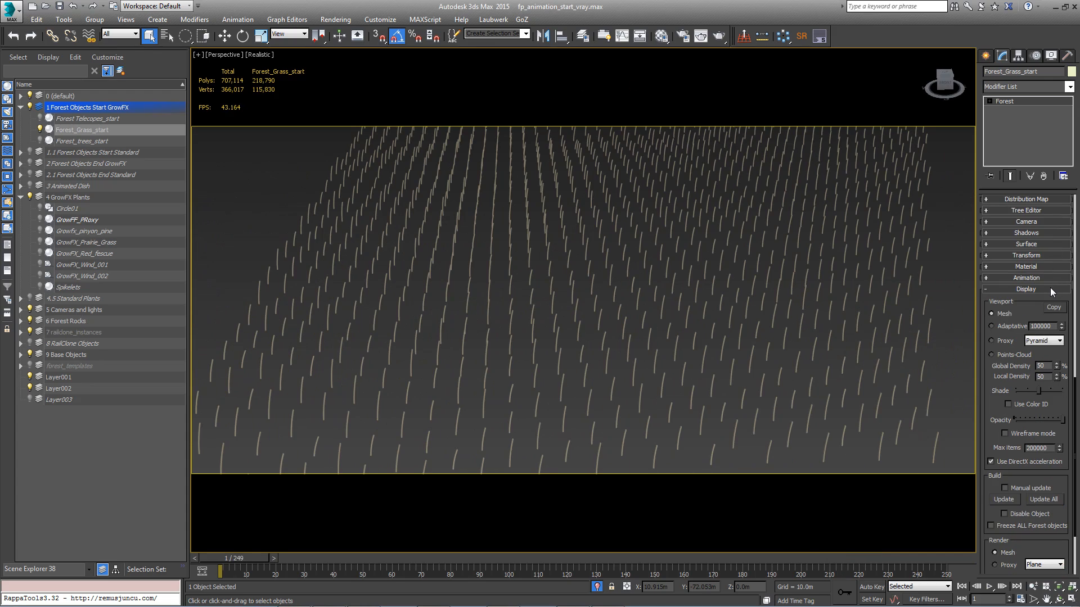
left_click(1050, 289)
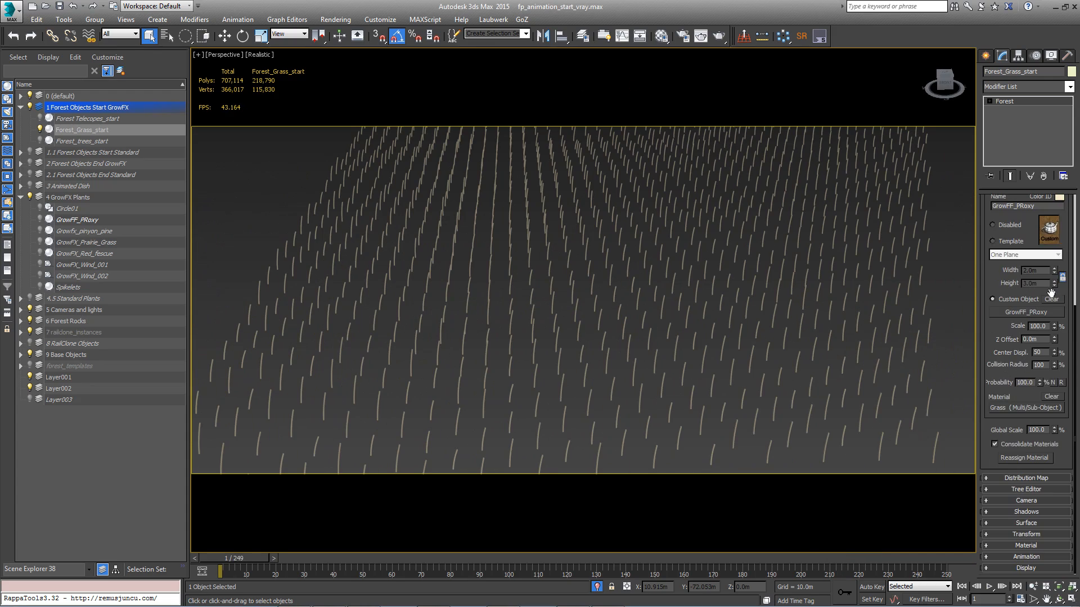
Assign a Gradient Ramp as the grass animation map, with a time offset of 7 and a sample count of 20.
left_click(1025, 557)
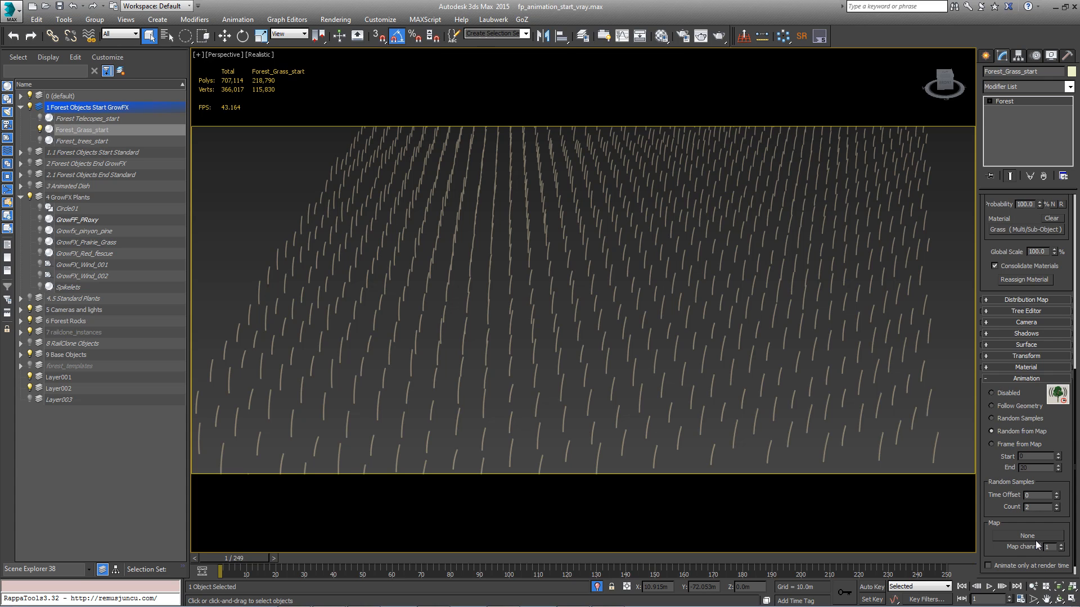
left_click(1033, 537)
scroll(304, 286, "down", 3)
double_click(295, 259)
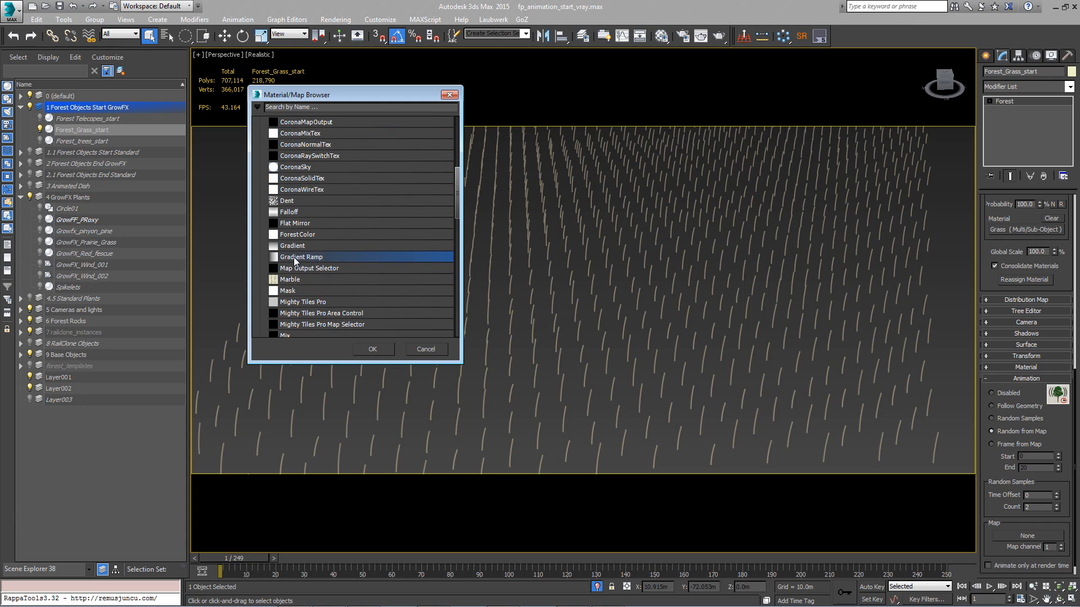
left_click(1046, 495)
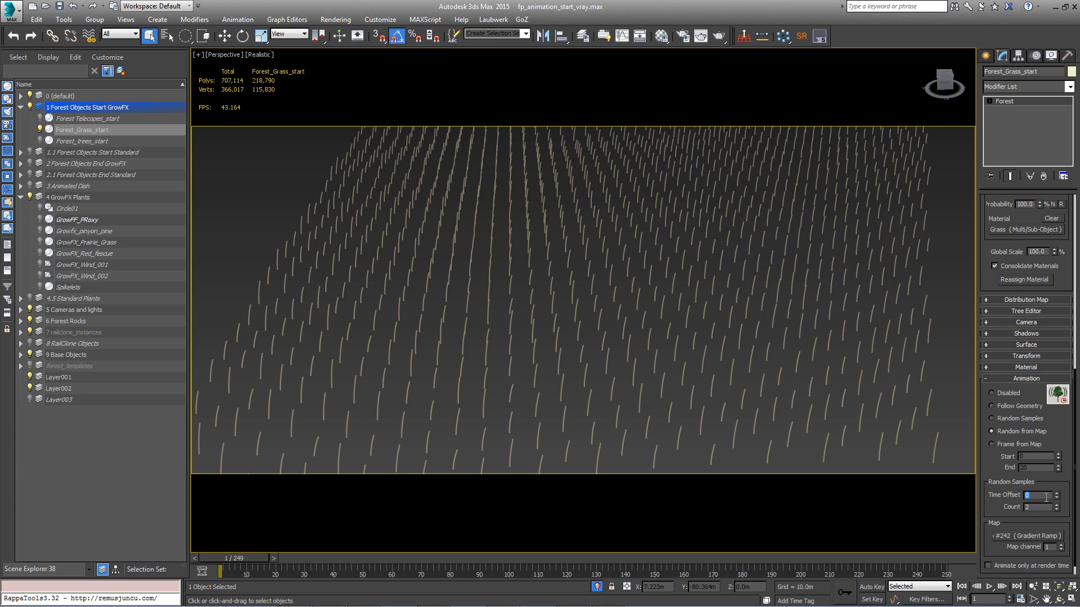
type("20")
key("Return")
Load the grass animation's Gradient Ramp map into the first Material Editor slot.
key("m")
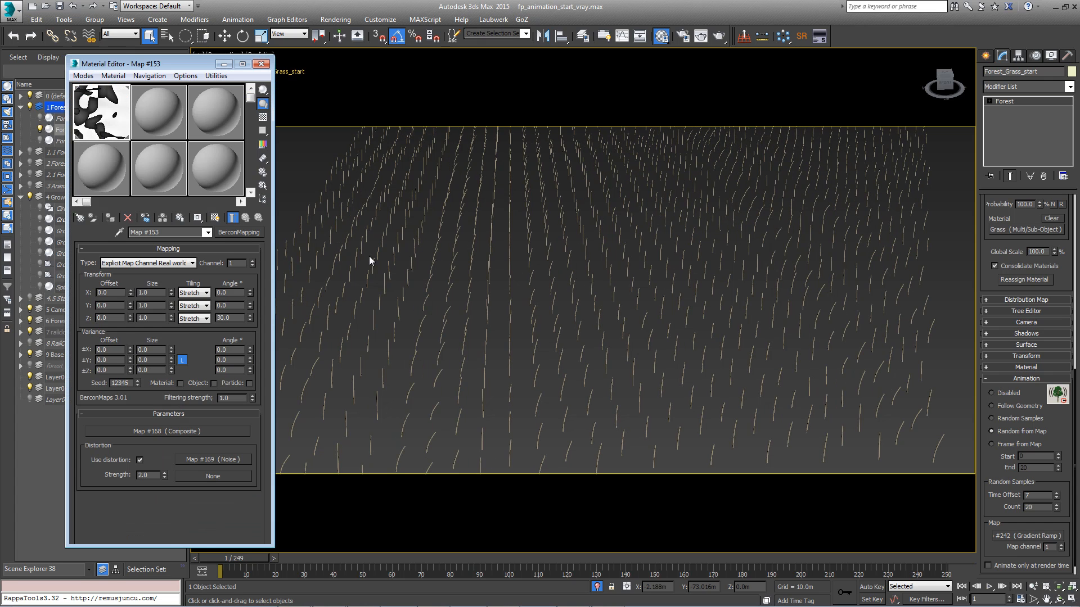
left_click_drag(1038, 536, 125, 137)
left_click(145, 337)
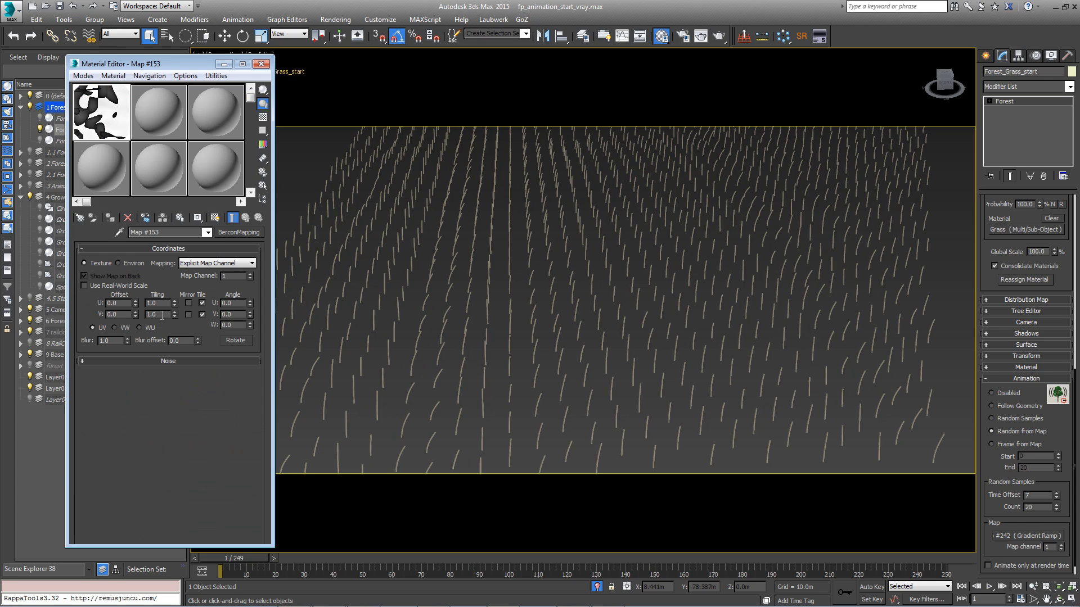
Give the Gradient Ramp a real-world size of 12.5 m wide and 25 m high, and scrub the animation to frame 184.
left_click(117, 286)
double_click(161, 304)
type("12")
key("Tab")
key("shift+Tab")
type("12.5")
key("Tab")
type("25")
key("Return")
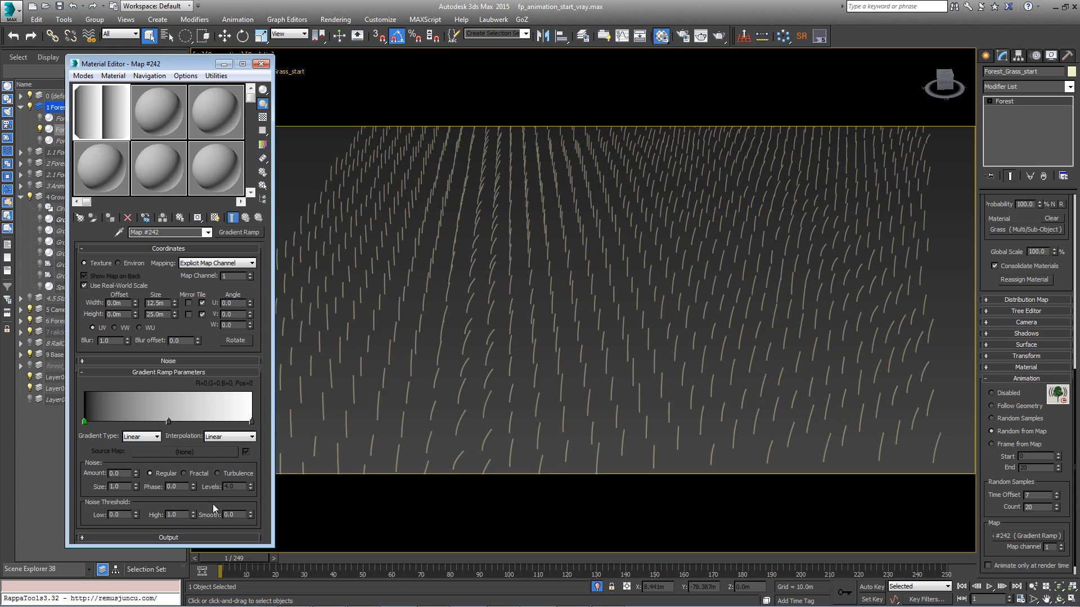
left_click_drag(201, 556, 731, 563)
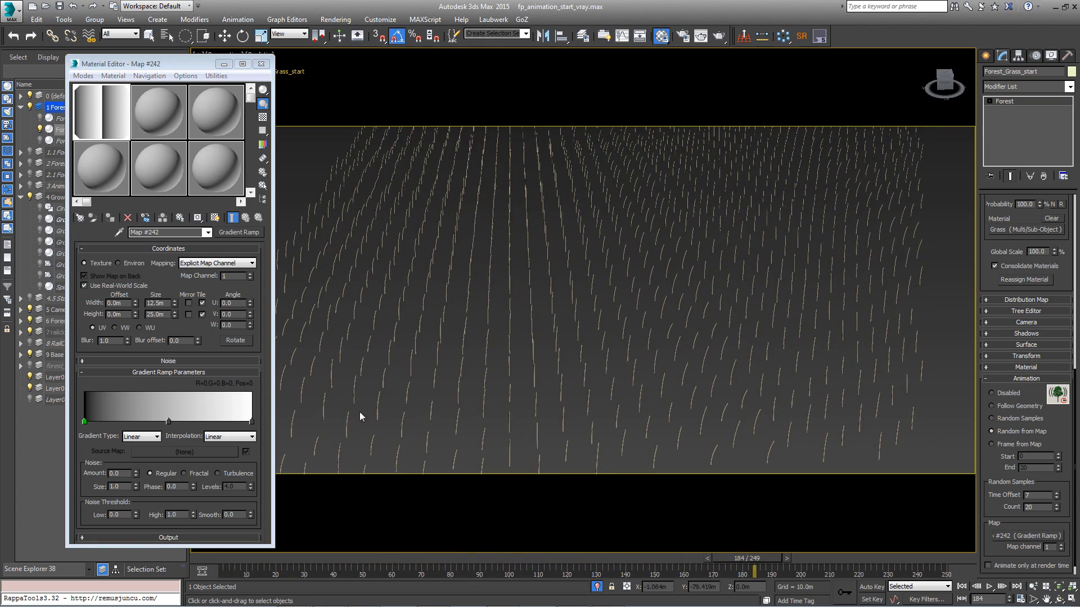
Set the Gradient Ramp's W angle to 180 degrees and scrub the animation to frame 153.
double_click(233, 325)
type("187")
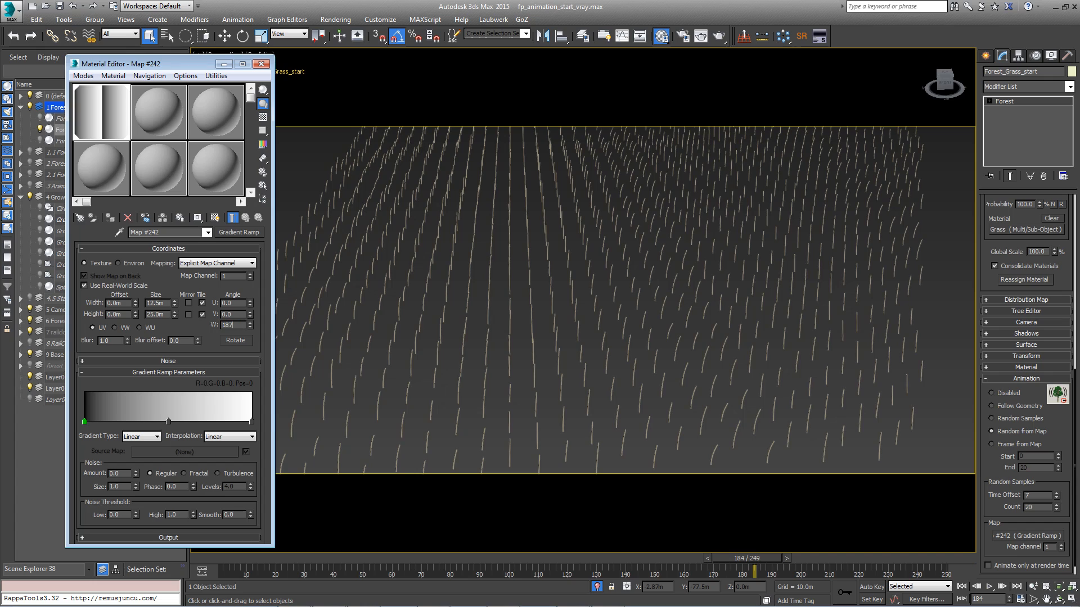
type("0")
key("Return")
left_click_drag(210, 560, 663, 569)
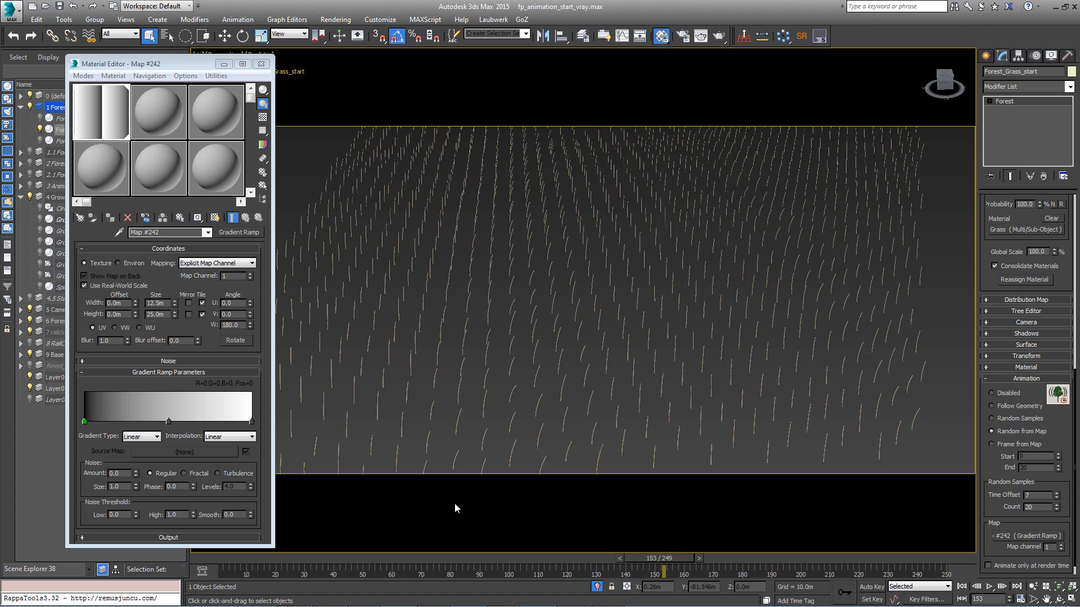
Replace the Gradient Ramp with a Composite map, keeping the old map as a sub-map.
left_click(238, 231)
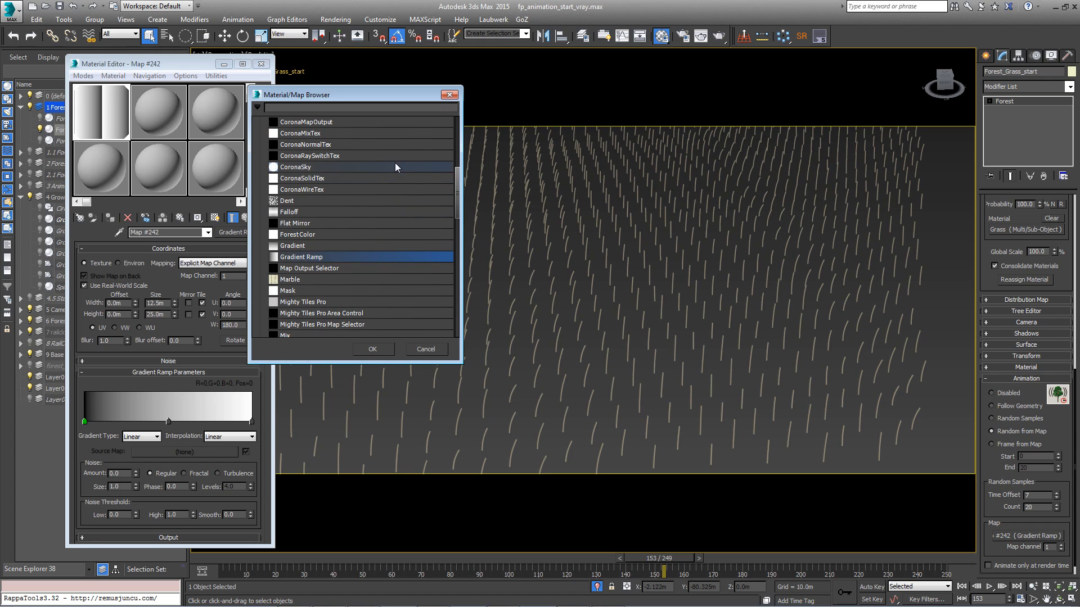
left_click_drag(457, 189, 458, 161)
double_click(338, 187)
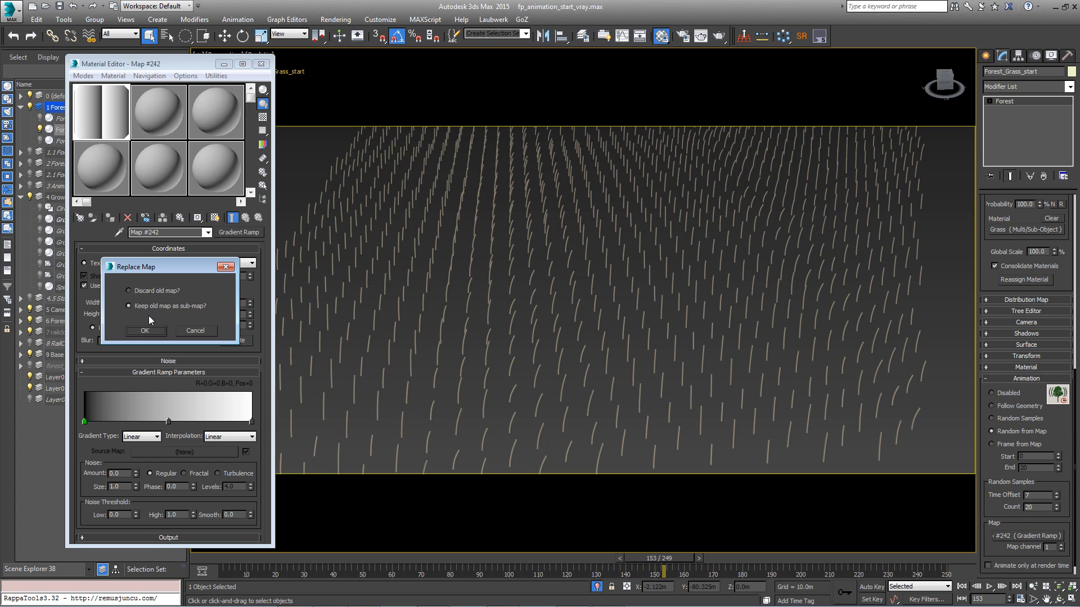
left_click(149, 330)
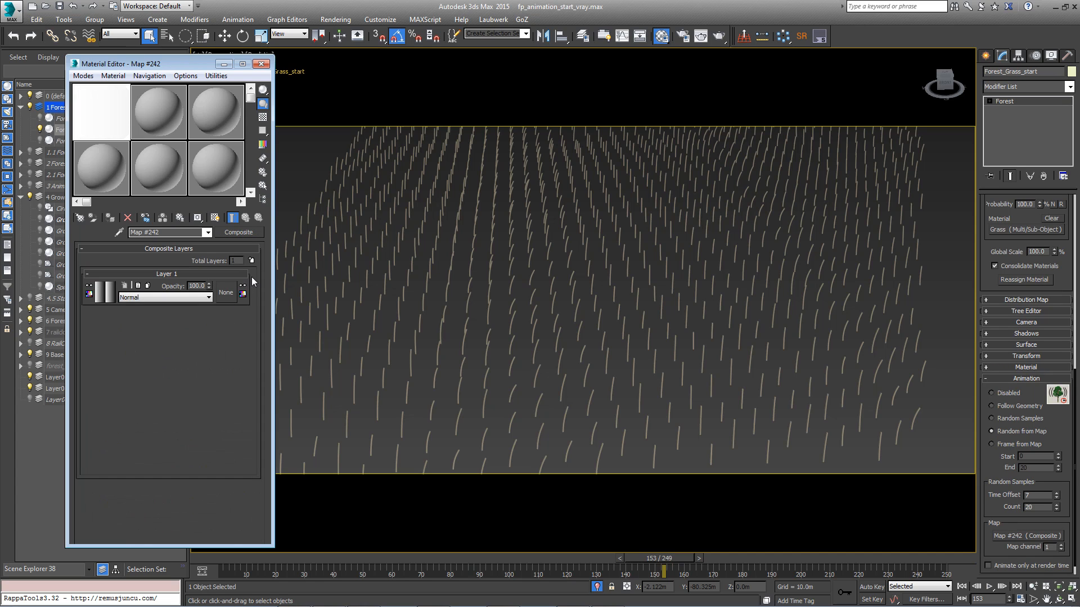
Add a second Composite layer and fill it with an independent copy of Layer 1's Gradient Ramp.
left_click(251, 260)
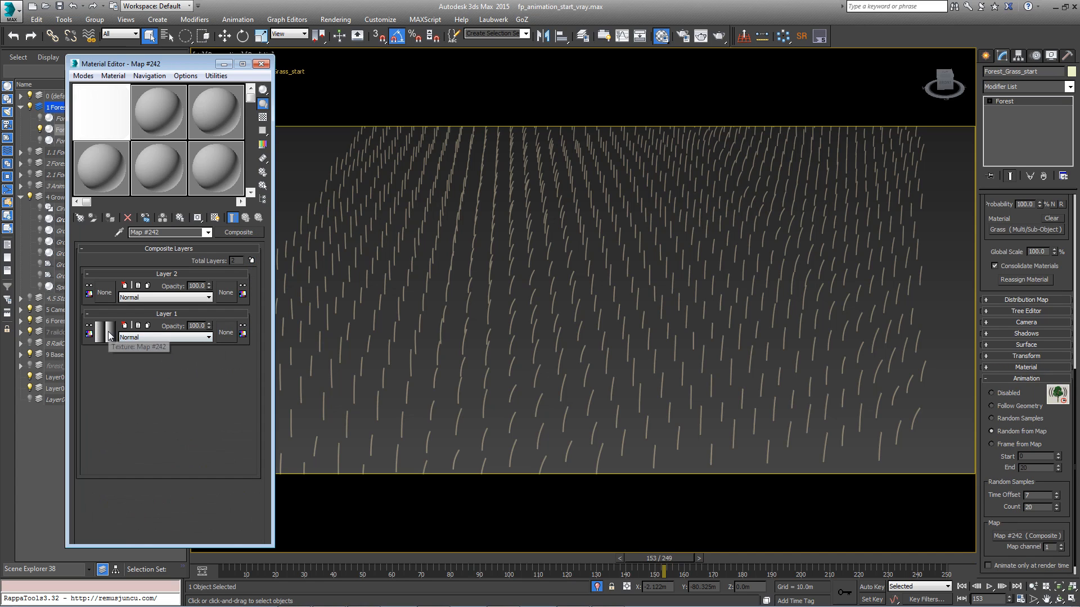
left_click_drag(105, 332, 104, 293)
left_click(144, 303)
left_click(145, 338)
Set the Layer 2 Gradient Ramp's W angle to 90 degrees and its real-world width to 25 m.
left_click(105, 292)
double_click(236, 326)
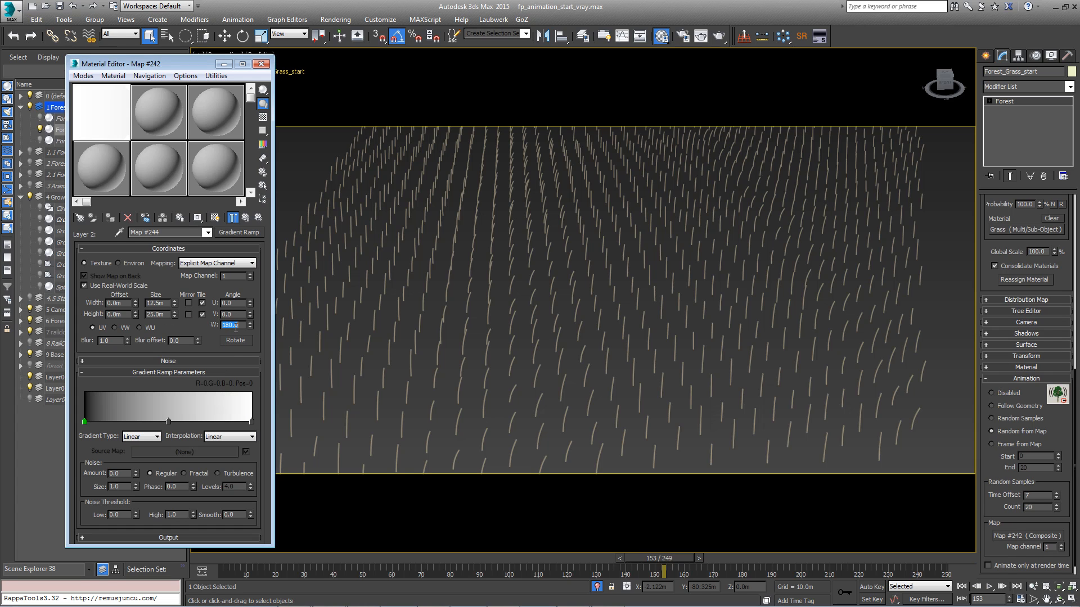
type("90")
key("Return")
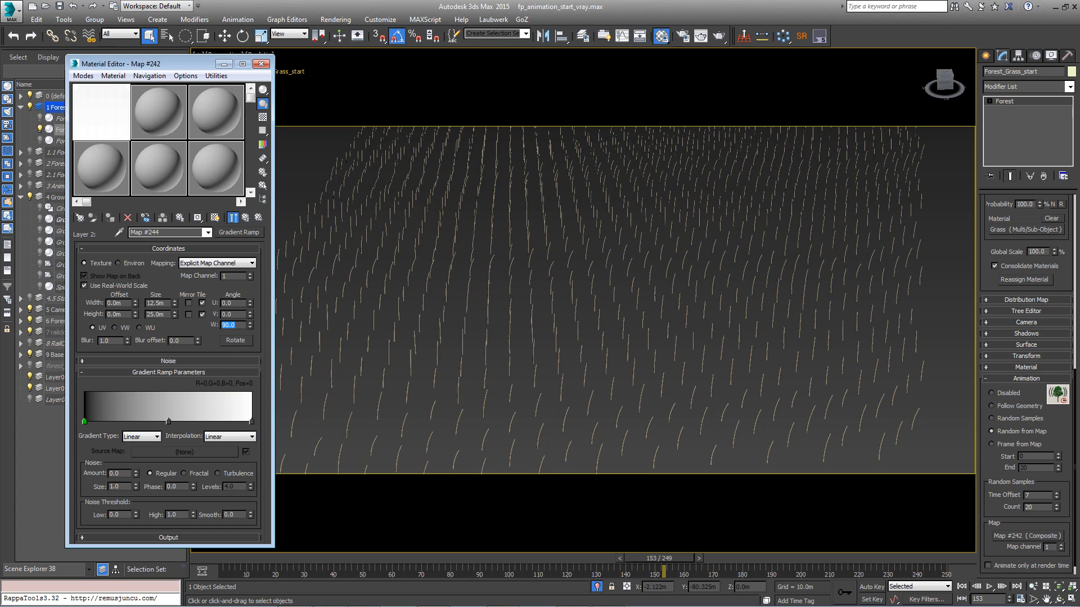
double_click(156, 304)
type("2")
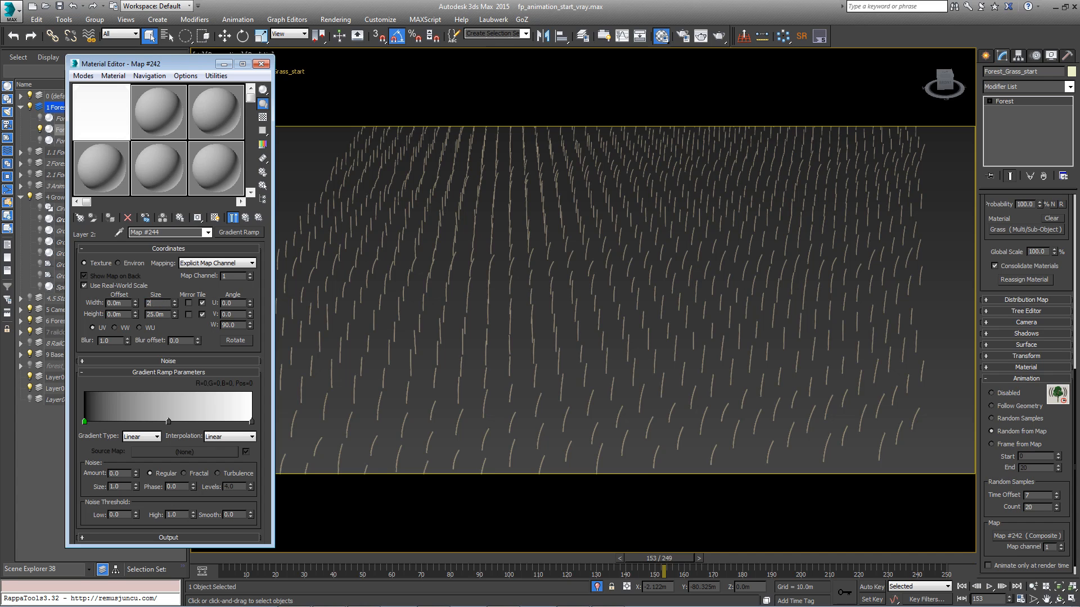
type("5")
key("Tab")
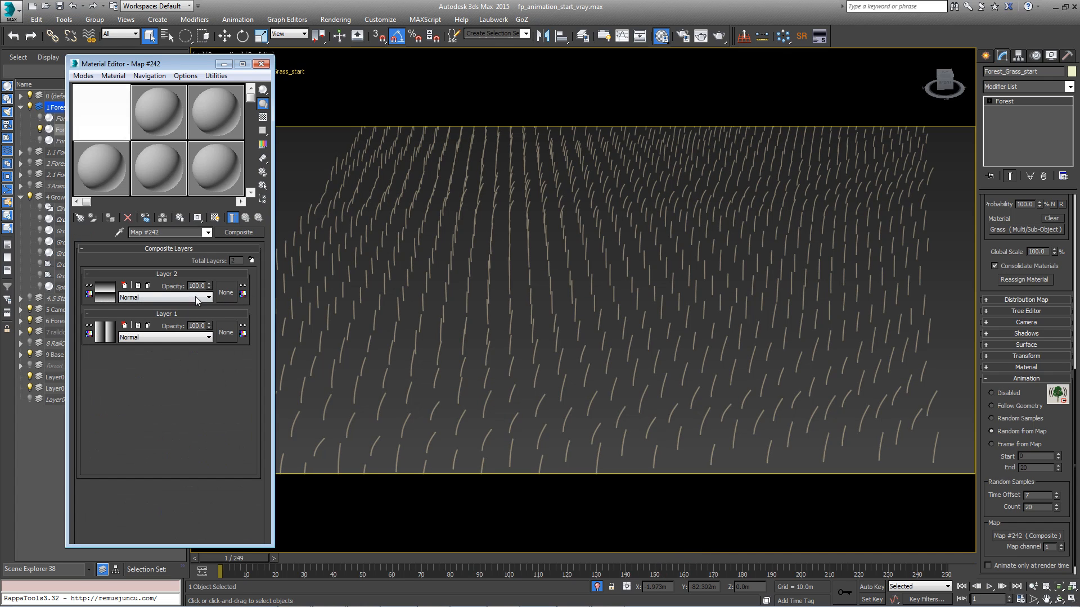
Set the Layer 2 blend mode to Darken and scrub the animation to frame 19.
left_click(177, 298)
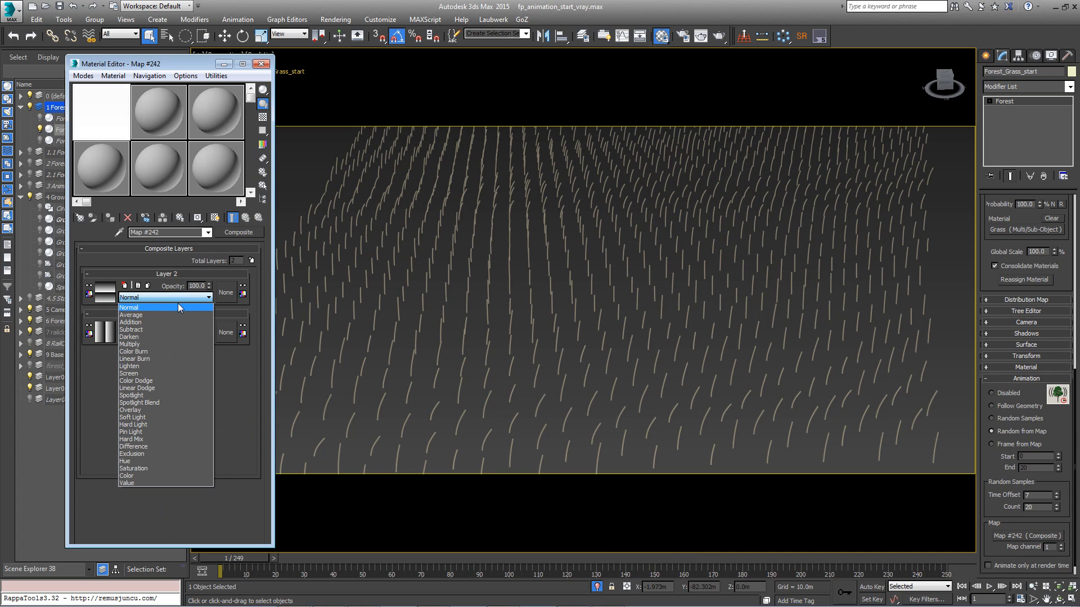
left_click(170, 336)
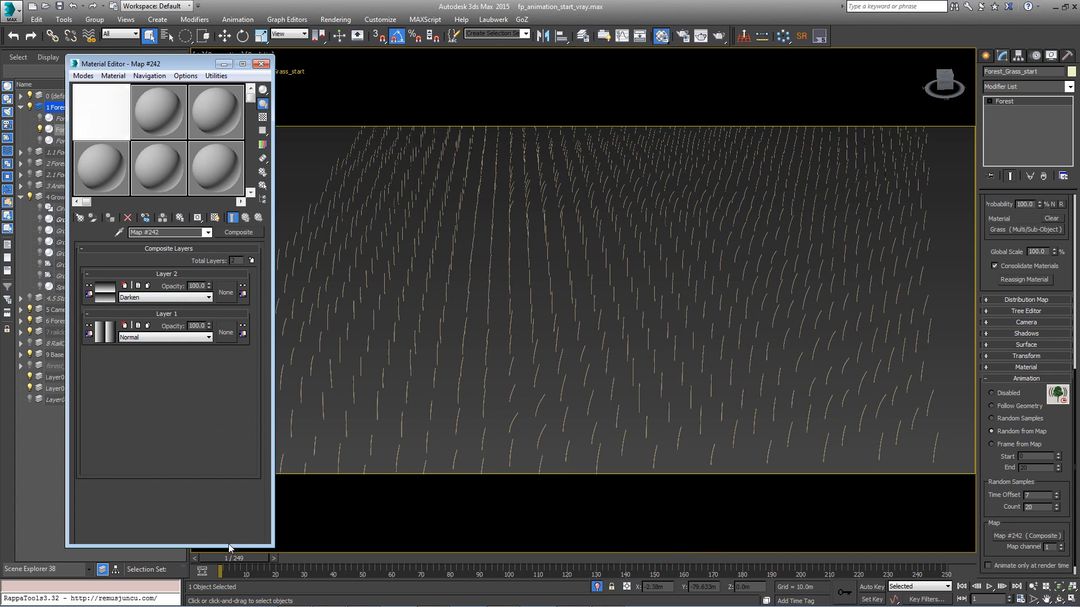
left_click_drag(207, 557, 258, 556)
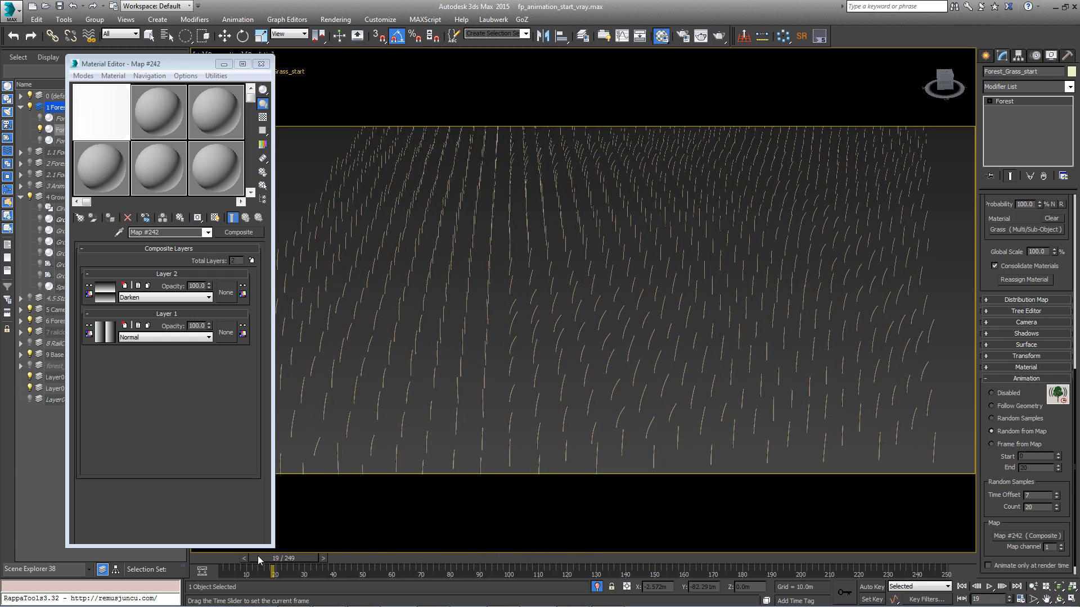
Wrap the Composite in a BerconMapping map as a sub-map, and swap it from the distortion slot into the main map slot.
left_click(238, 231)
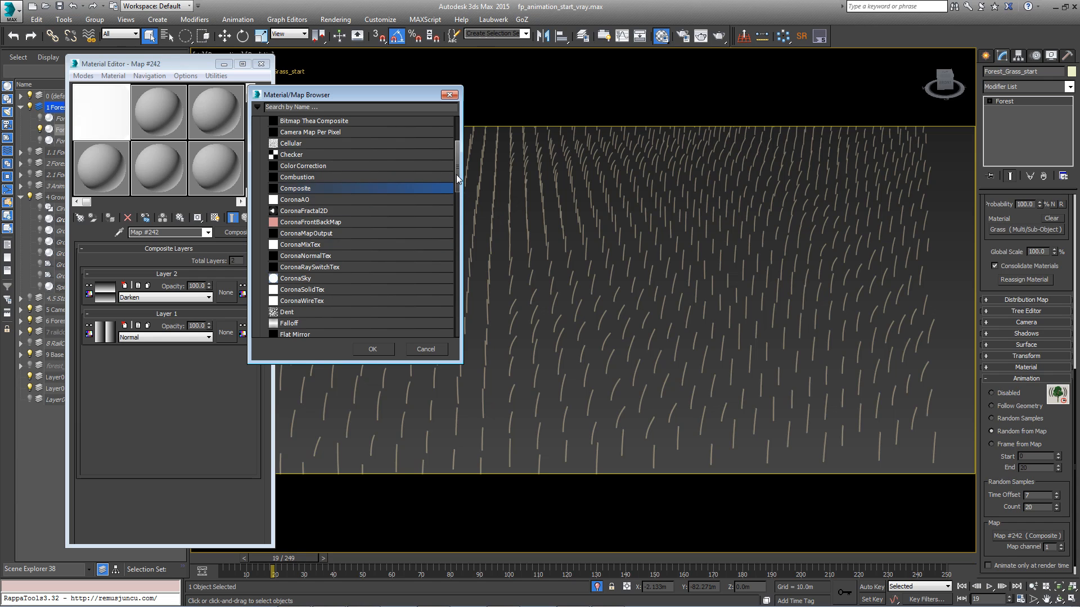
left_click_drag(456, 175, 457, 144)
double_click(316, 158)
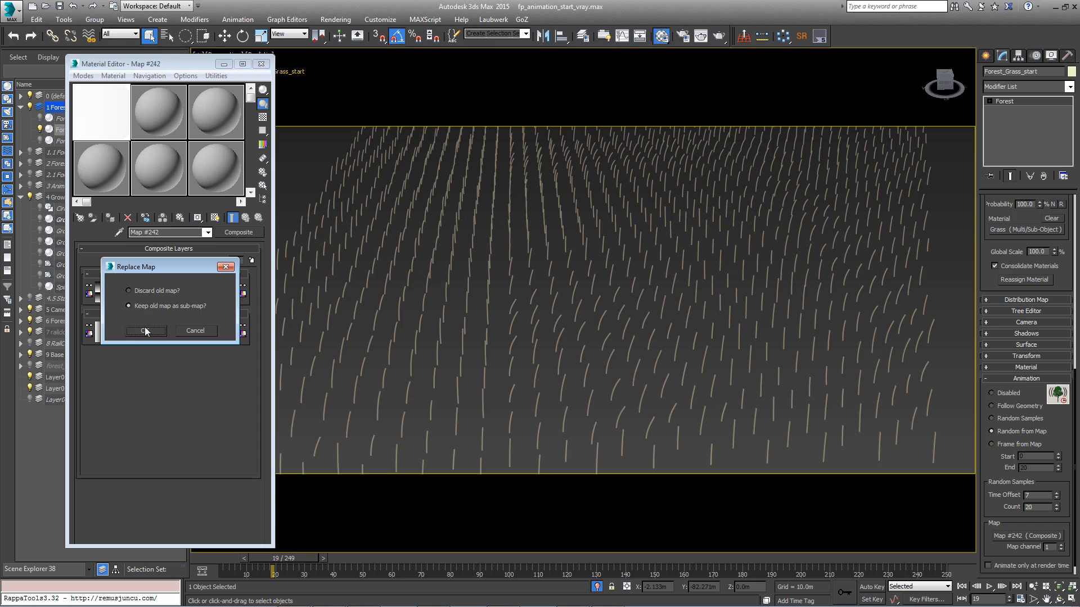
left_click(145, 328)
left_click_drag(188, 457, 168, 432)
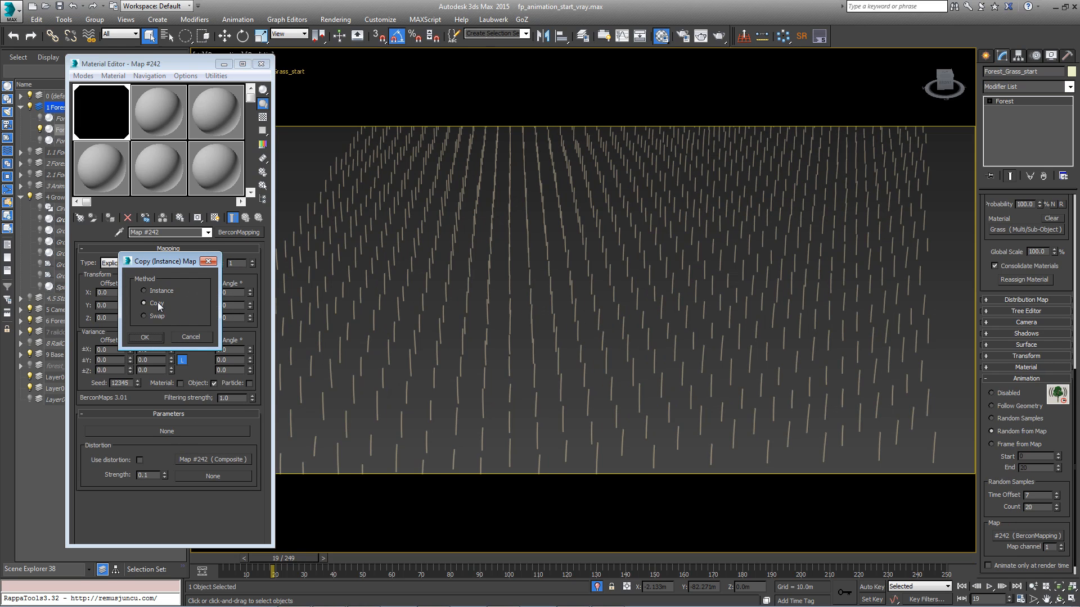
left_click(158, 336)
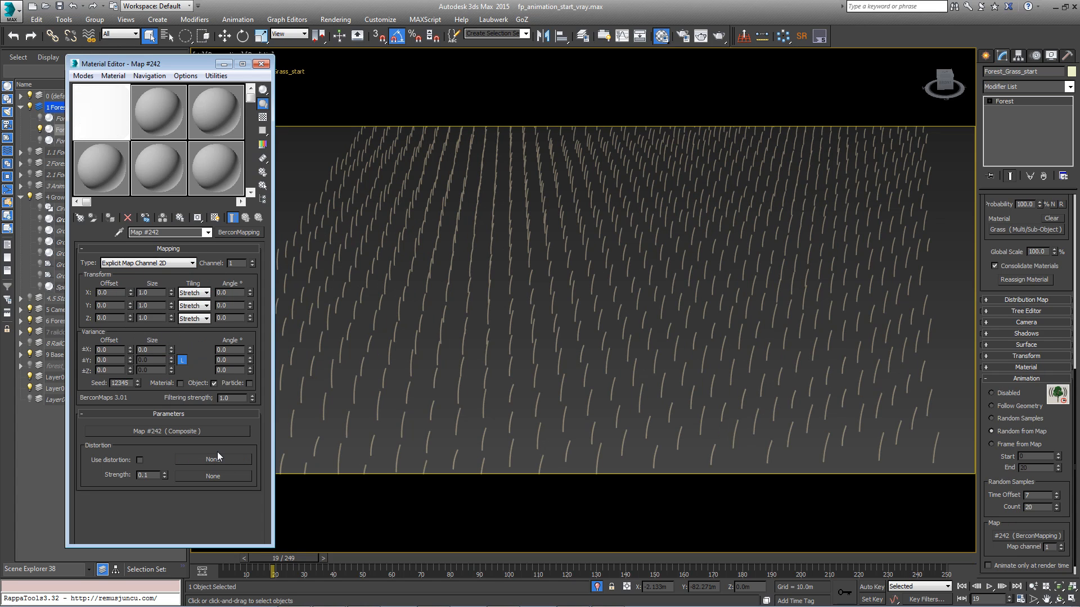
Set BerconMapping to explicit map channel real-world mapping with a Z angle of 45 degrees, and scrub the animation to frame 6.
left_click(166, 267)
left_click(164, 278)
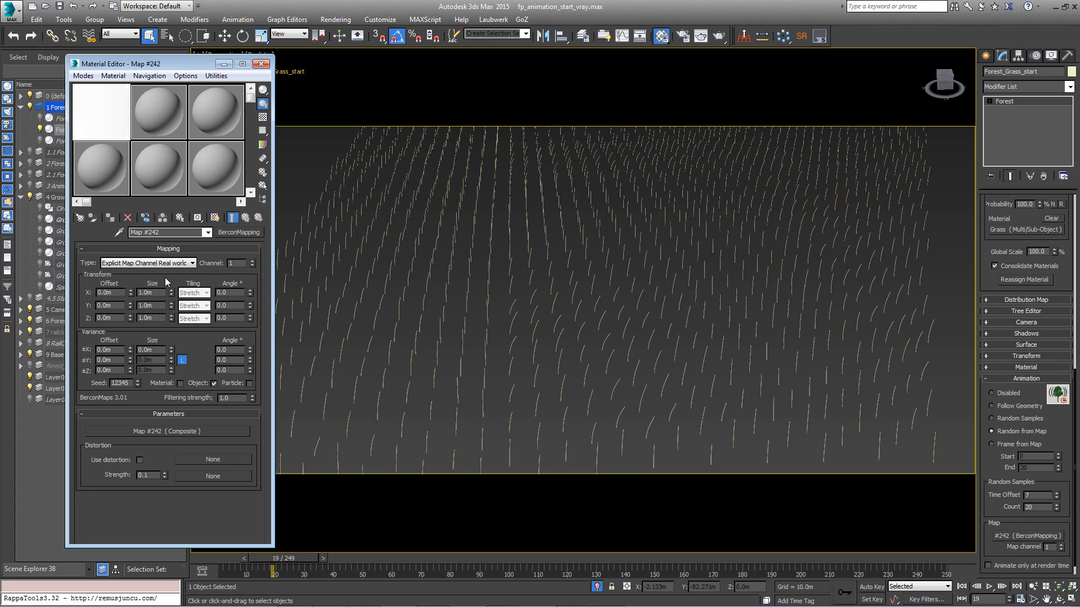
double_click(223, 317)
type("45")
key("Return")
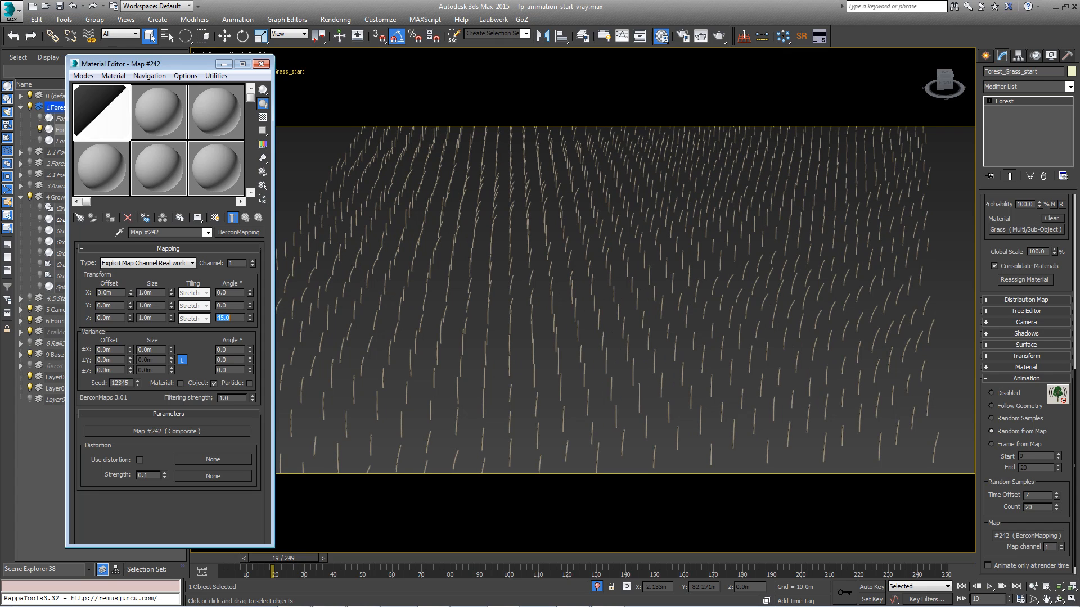
left_click_drag(263, 557, 226, 557)
Enable BerconMapping distortion with a strength of 4, using a Noise map of size 3 as the distortion map.
double_click(142, 475)
type("4")
left_click(213, 459)
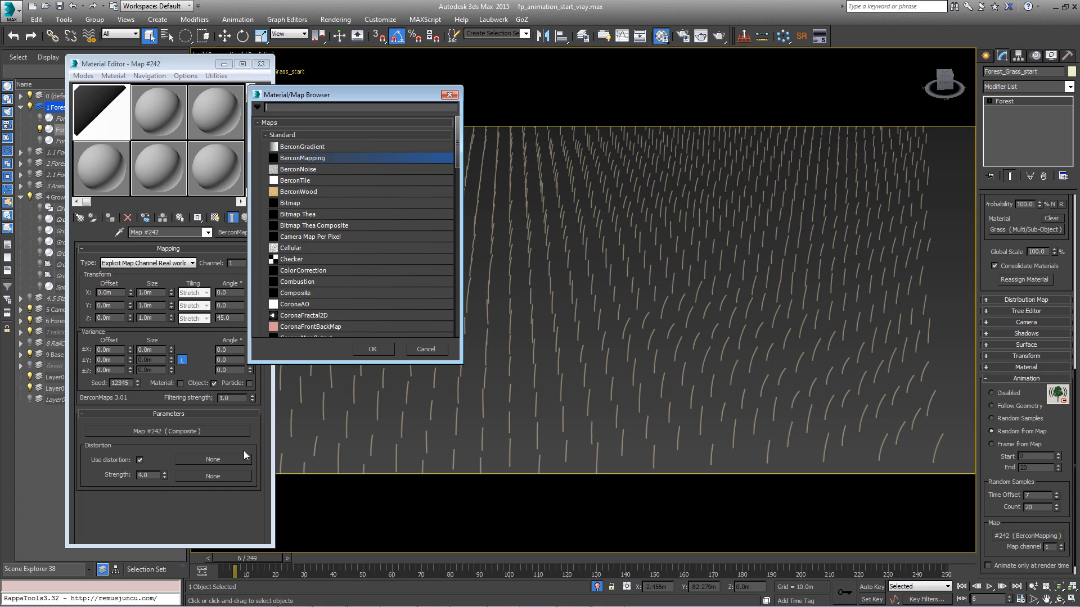
left_click_drag(457, 150, 452, 201)
scroll(384, 224, "down", 2)
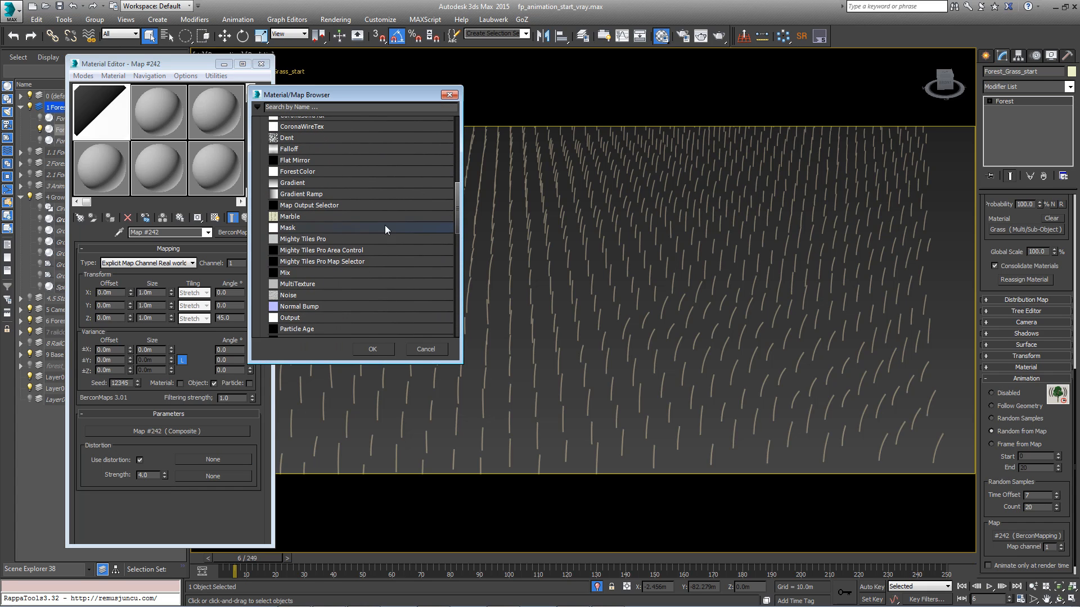
double_click(309, 293)
double_click(110, 389)
type("3")
key("Return")
left_click(245, 217)
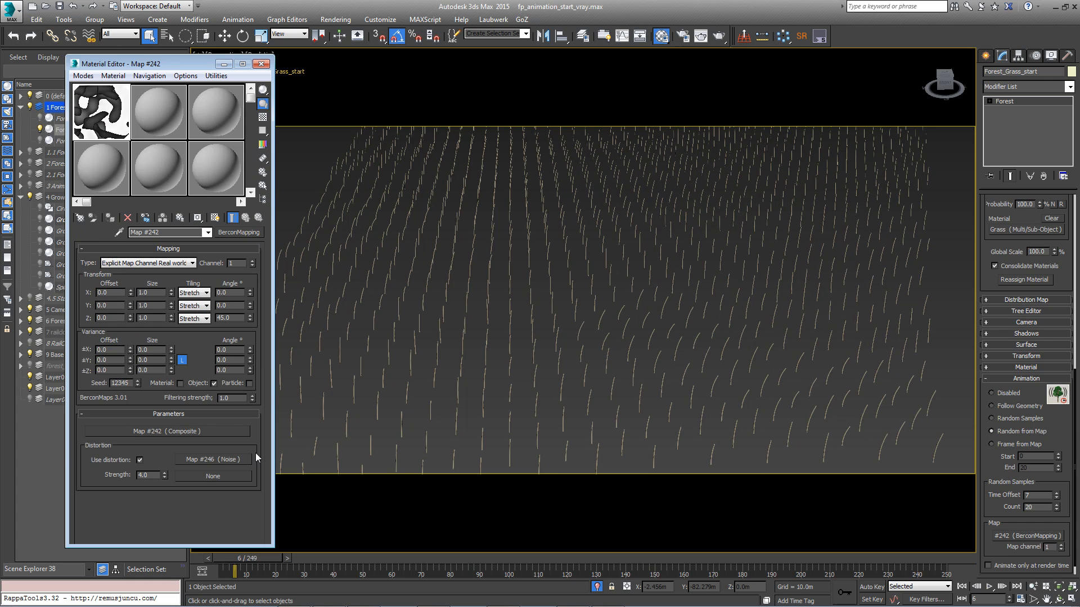
Scrub through the opening frames to preview the distorted grass animation, and close the Material Editor.
left_click_drag(212, 555, 330, 550)
left_click_drag(374, 539, 215, 544)
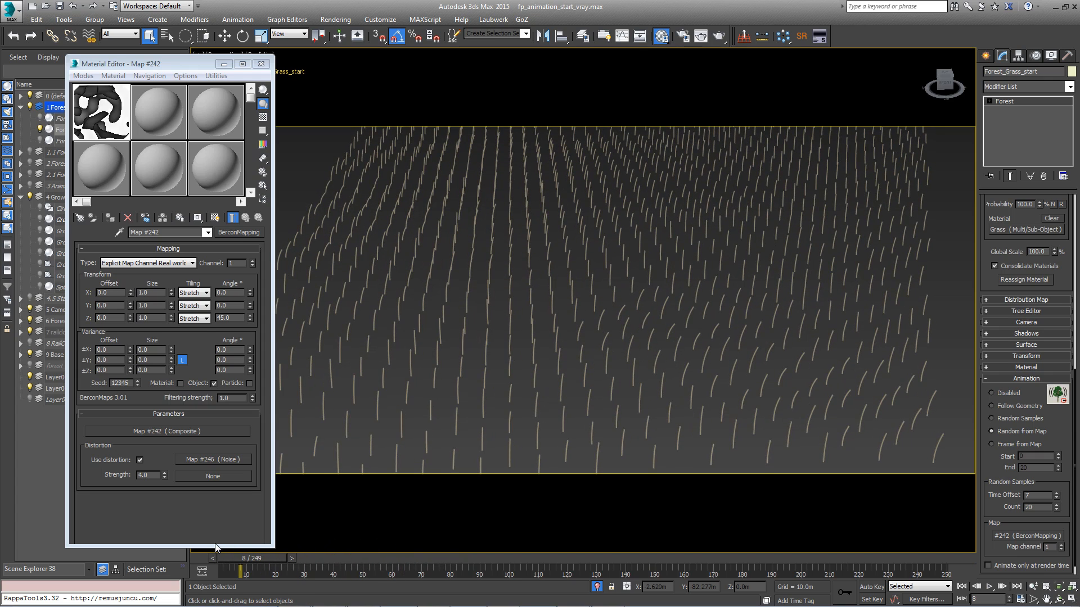
key("m")
Switch the grass object's viewport display to a point cloud.
left_click(1007, 377)
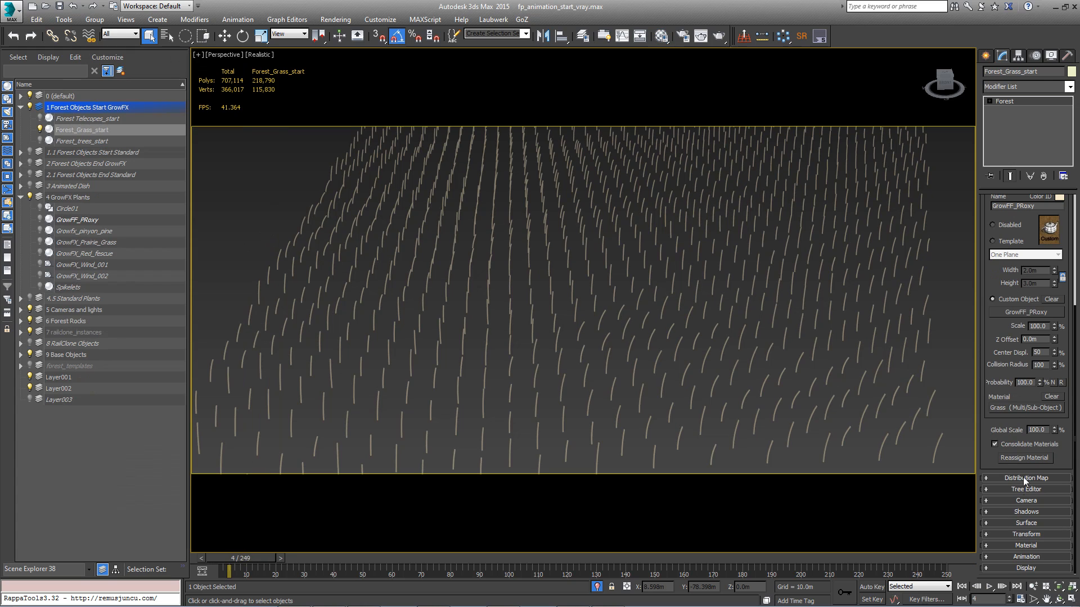
left_click(1045, 566)
left_click(991, 270)
Set the grass object's distribution map to Dense.
scroll(1018, 269, "up", 10)
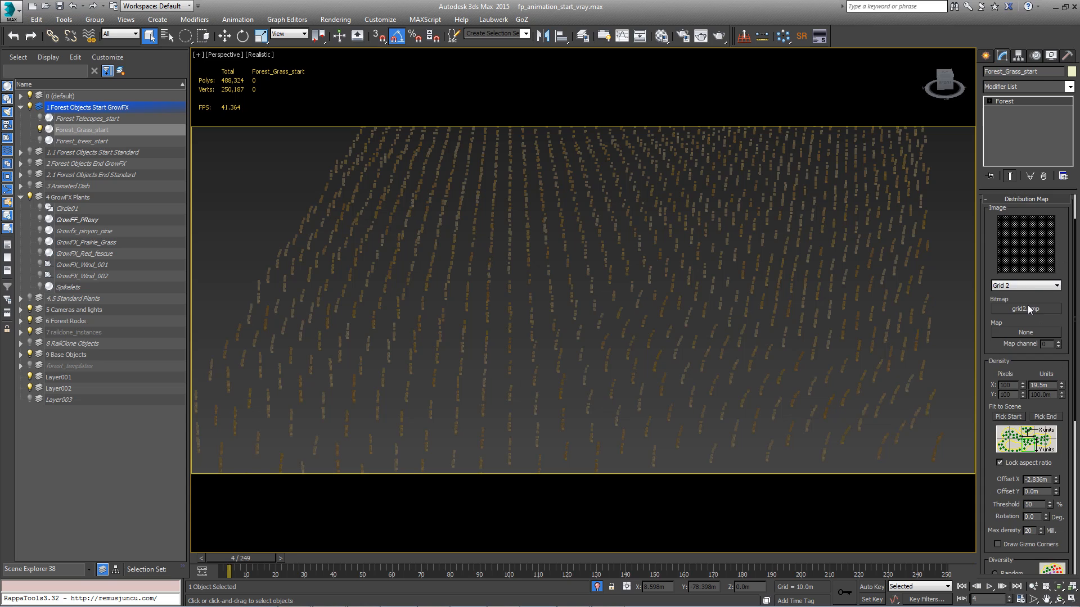
left_click(1026, 286)
left_click(1024, 338)
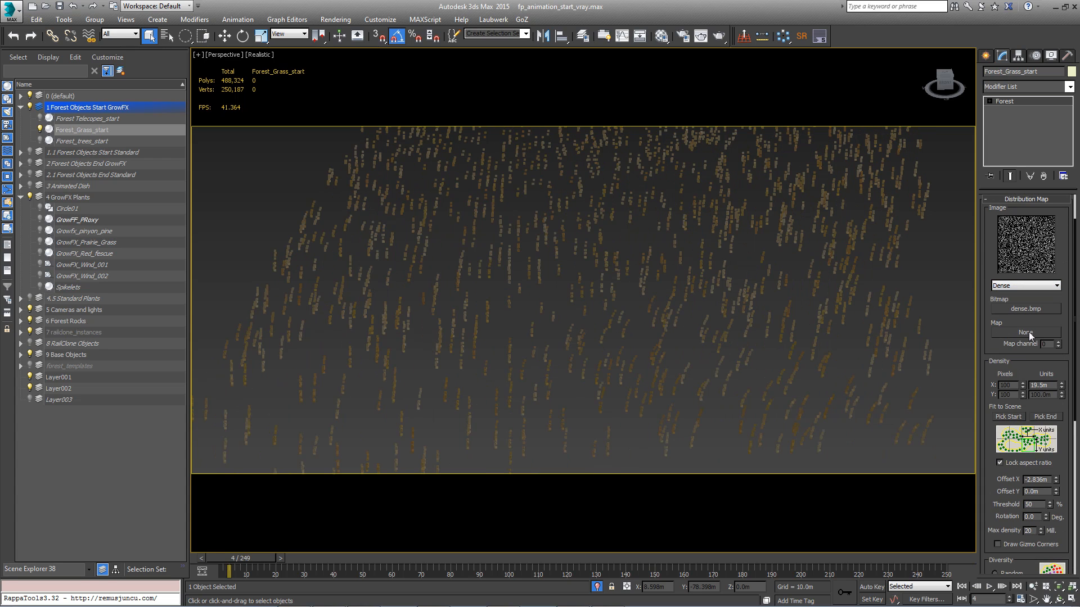
Turn off the Rectangle006 area and turn on Surface Area for the grass distribution.
scroll(1047, 237, "up", 5)
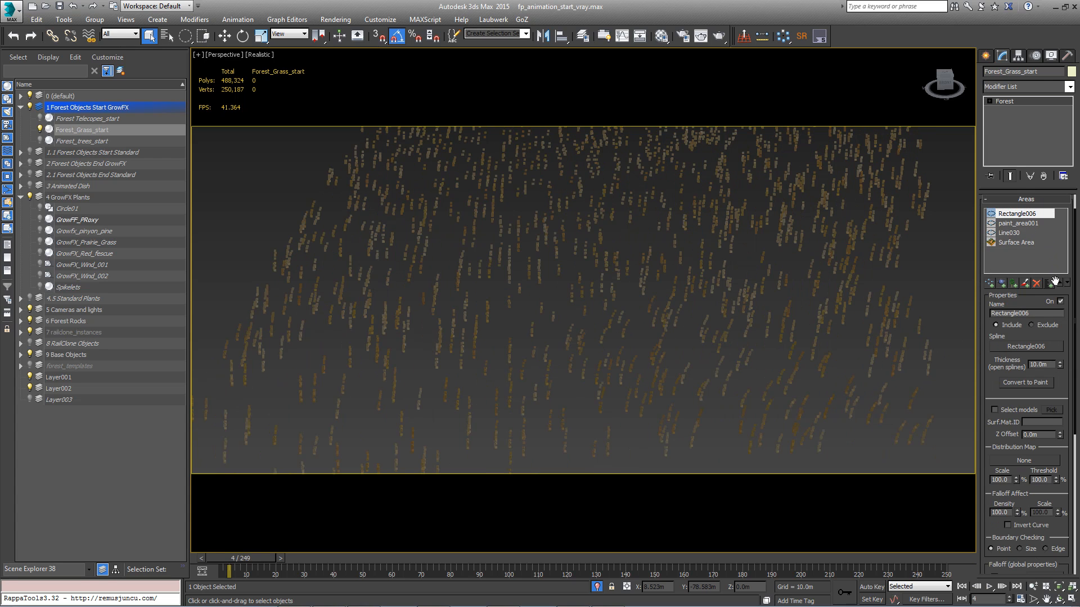
left_click(1060, 301)
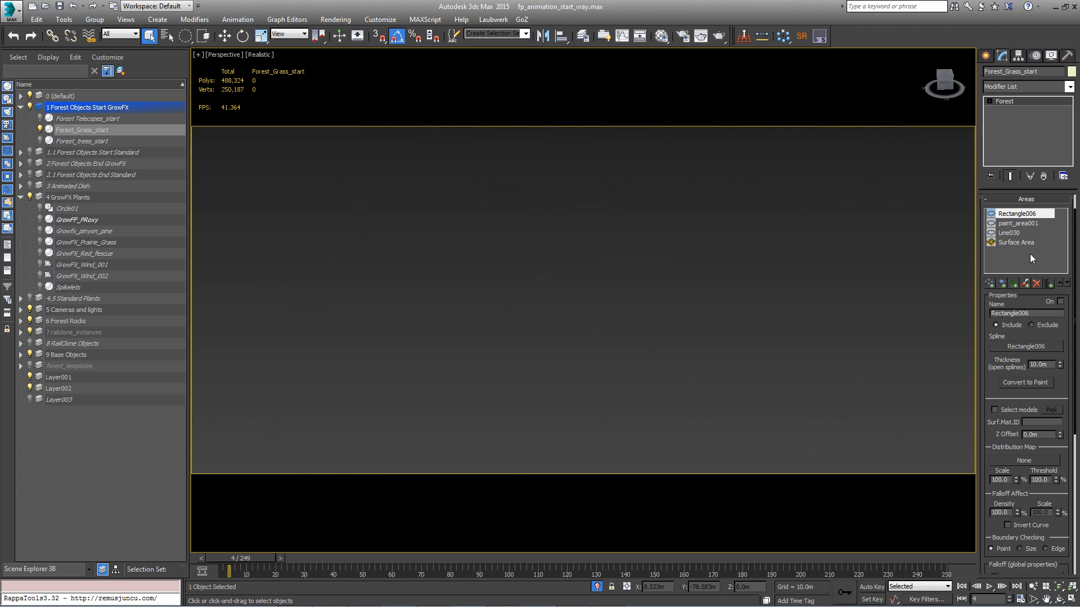
left_click(1029, 243)
left_click(1062, 302)
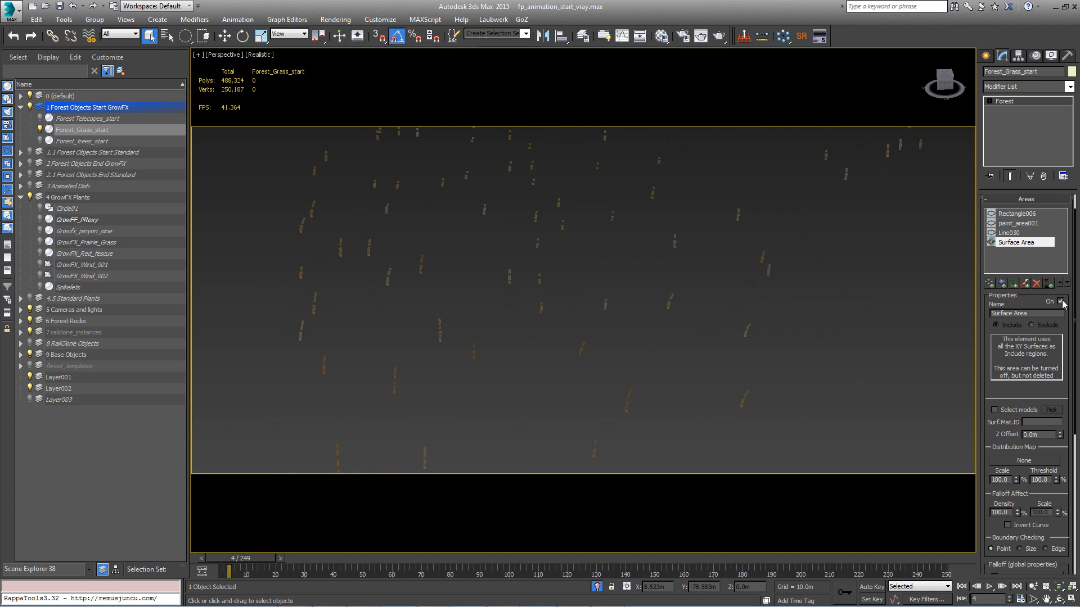
Open the grass object's Geometry settings and exit isolation mode to show the rest of the scene.
left_click(1026, 199)
left_click(1029, 325)
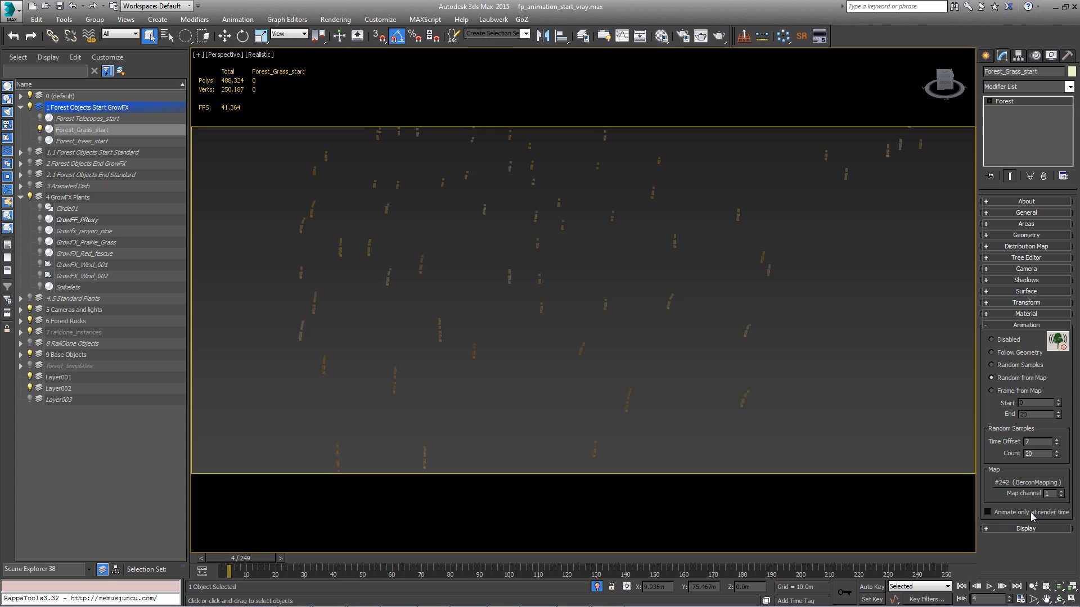
left_click(1031, 326)
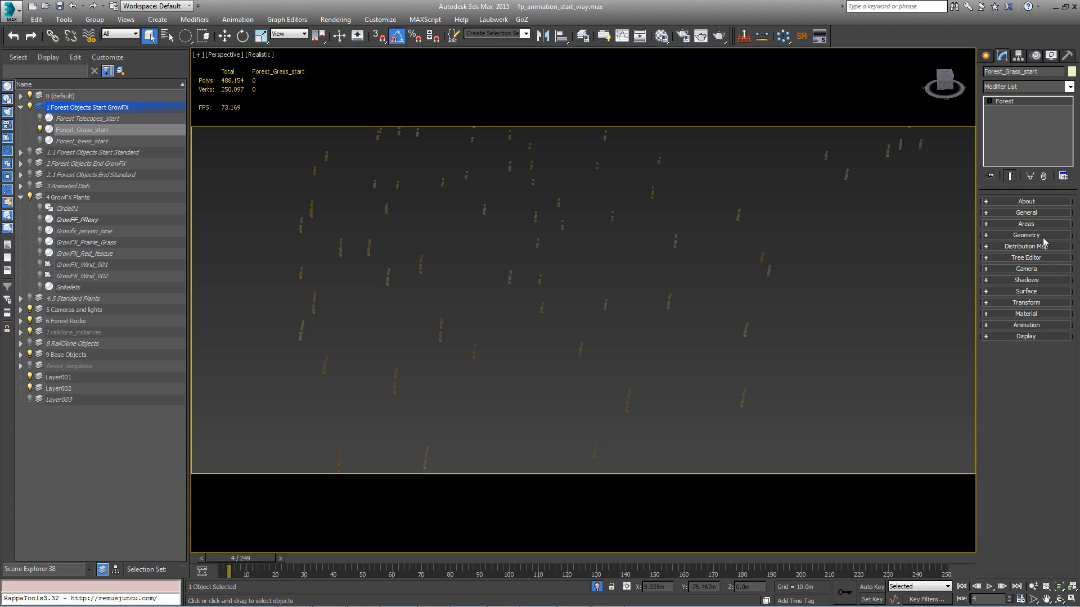
left_click(1041, 236)
left_click(596, 587)
Replace the grass object's two proxy items with the custom objects GrowFX_Prairie_Grass and GrowFX_Red_fescue.
left_click(1038, 434)
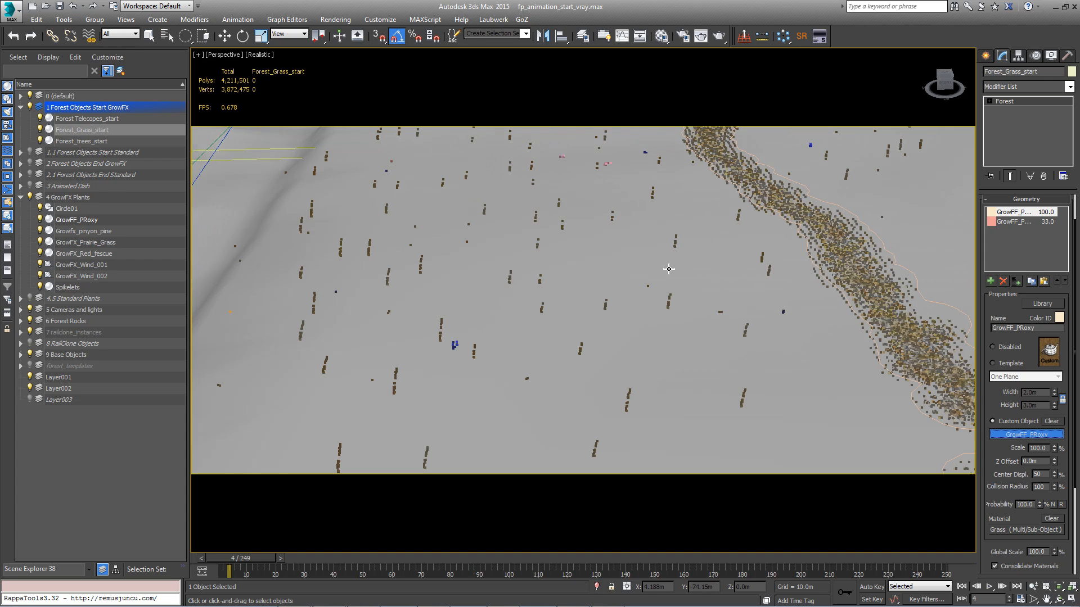
left_click(12, 37)
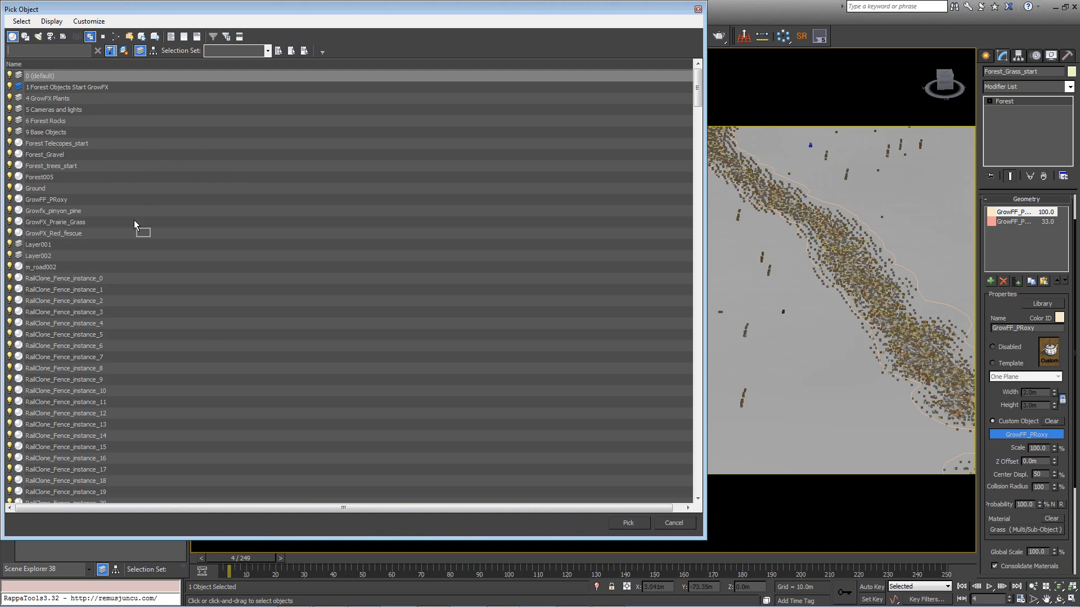
double_click(84, 229)
left_click(1009, 434)
double_click(73, 232)
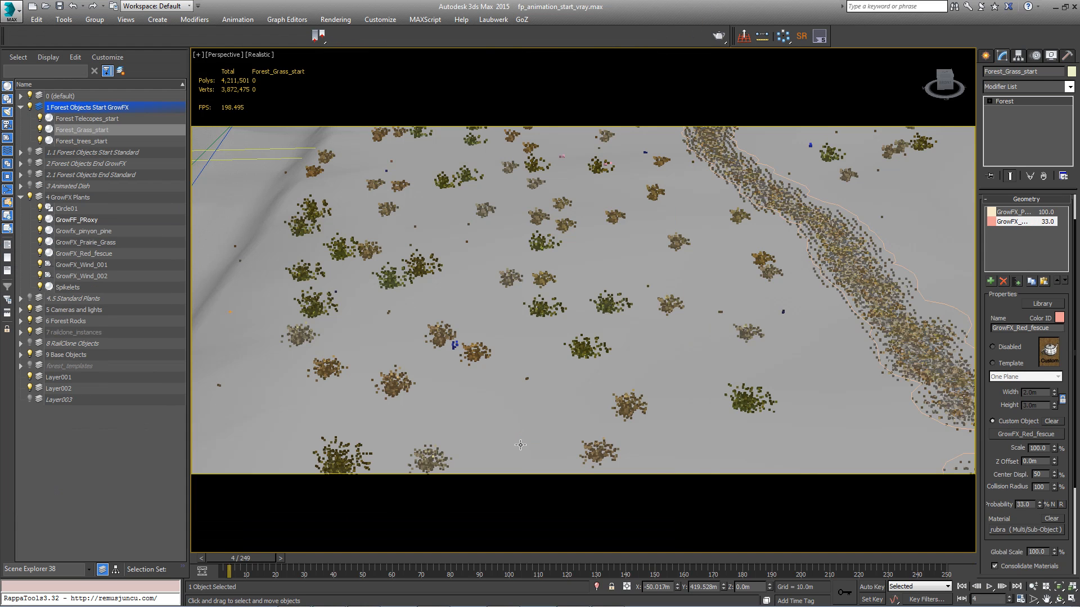
Switch the viewport to Camera_Animated and scrub the animation to about frame 50.
key("c")
double_click(509, 228)
left_click_drag(242, 559, 332, 565)
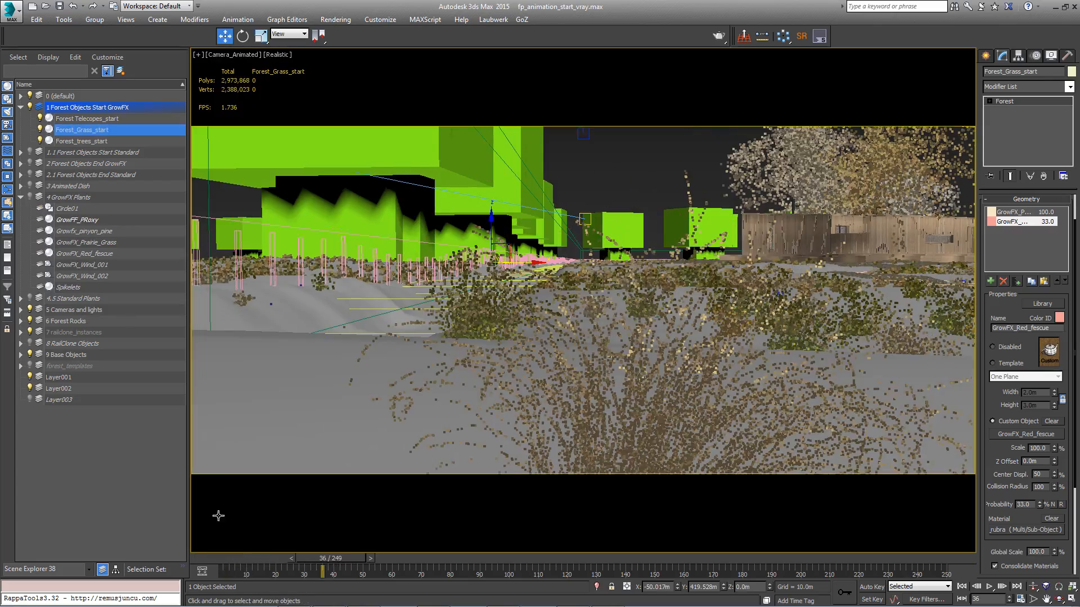
left_click_drag(329, 561, 363, 569)
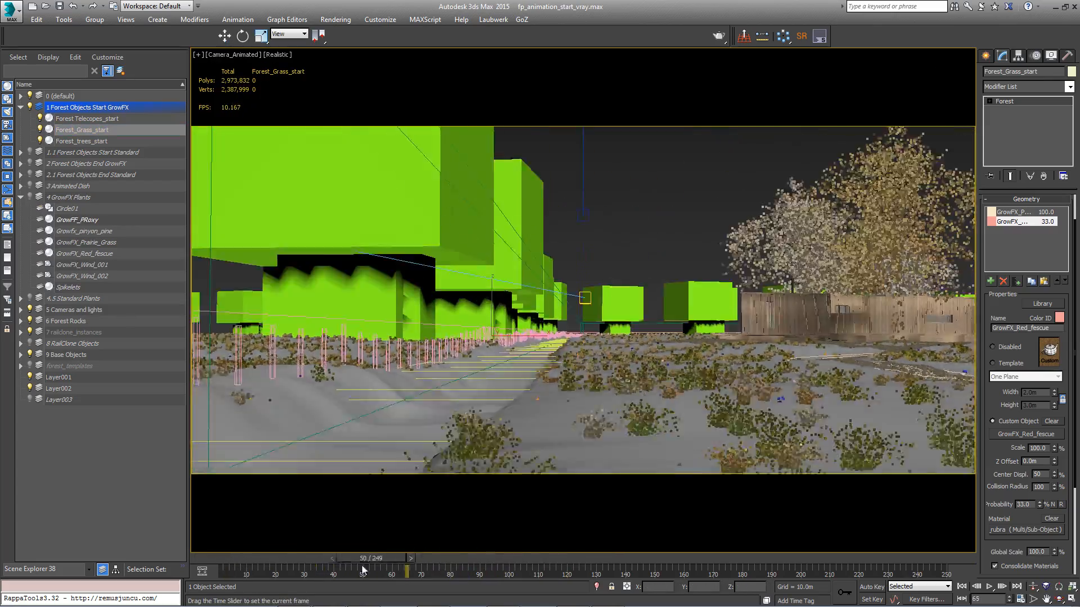